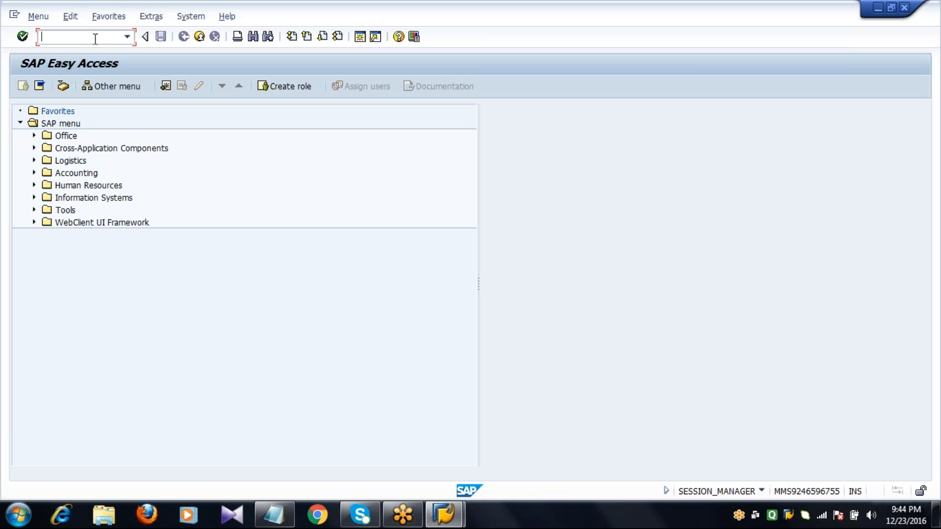
# Step: Start a new standard purchase order with transaction ME21N and enter vendor 1000
pyautogui.write('me21n')
pyautogui.press('Return')
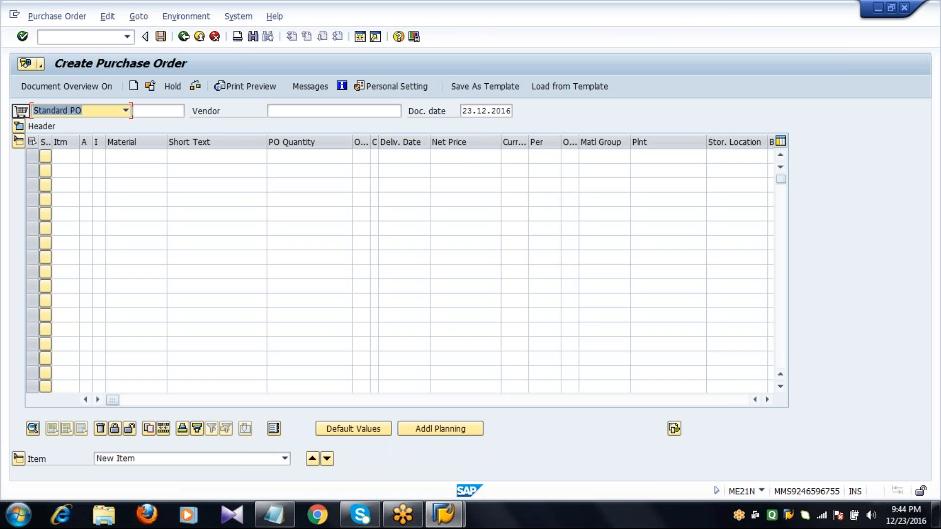
pyautogui.click(317, 112)
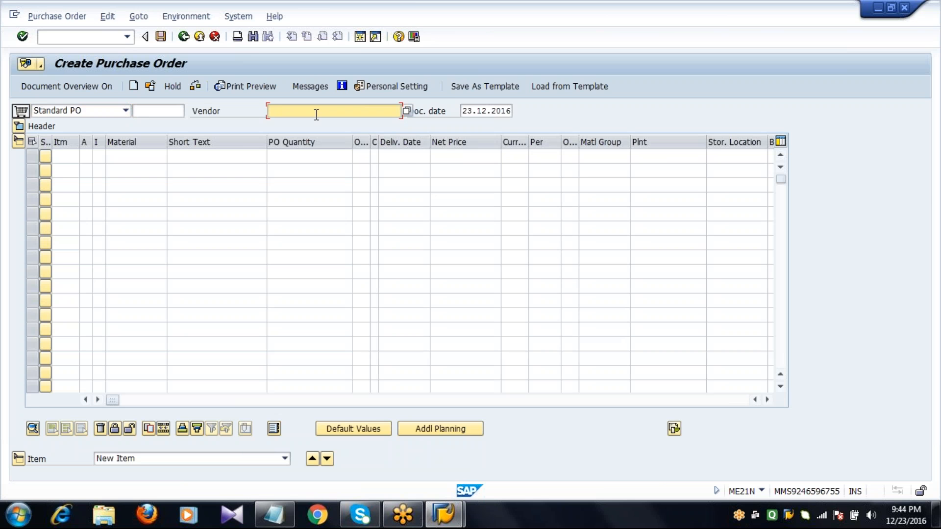
pyautogui.write('1000')
pyautogui.press('Return')
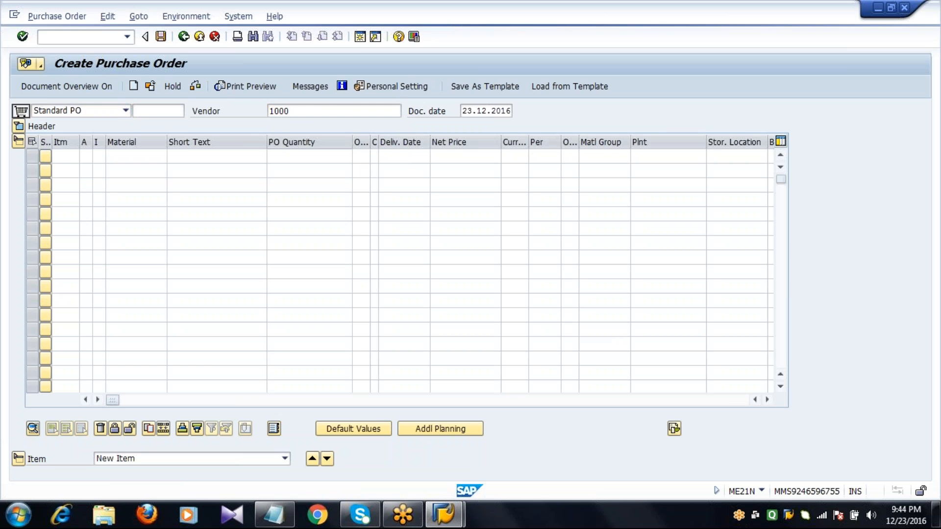
# Step: Fill in the header's organizational data with purchasing organization 1000, purchasing group 001 and company code 1000
pyautogui.write('1000')
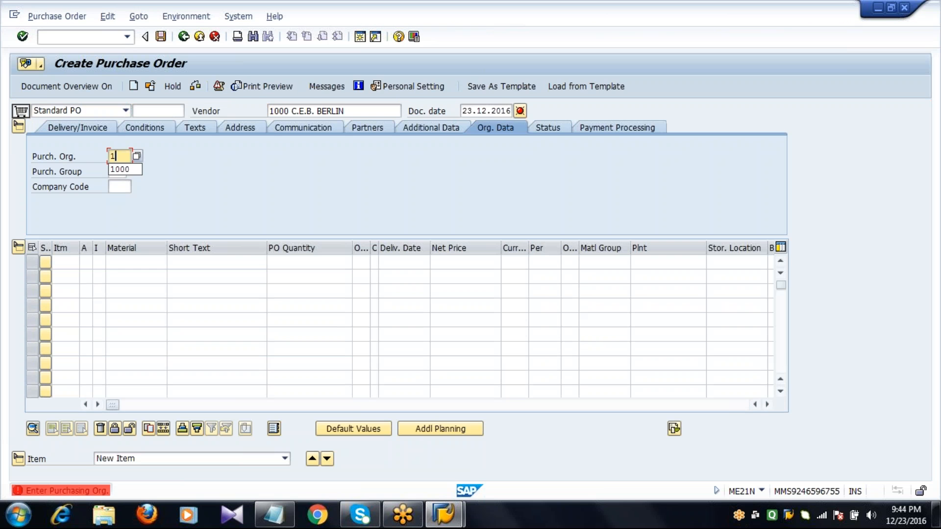
pyautogui.press('Tab')
pyautogui.write('001')
pyautogui.press('Tab')
pyautogui.write('1000')
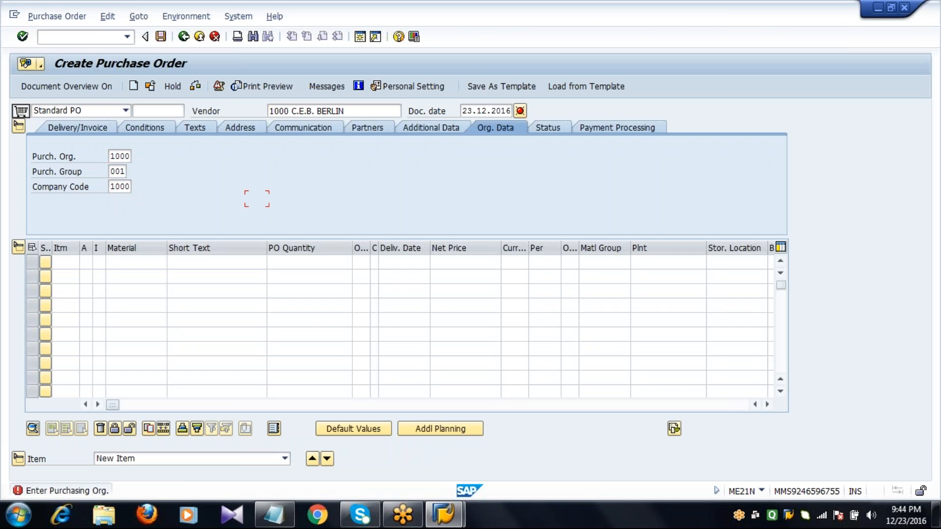
# Step: Enter material T2001 with a PO quantity of 10 in the first item line
pyautogui.press('Tab')
pyautogui.press('Tab')
pyautogui.press('Tab')
pyautogui.press('Tab')
pyautogui.write('T')
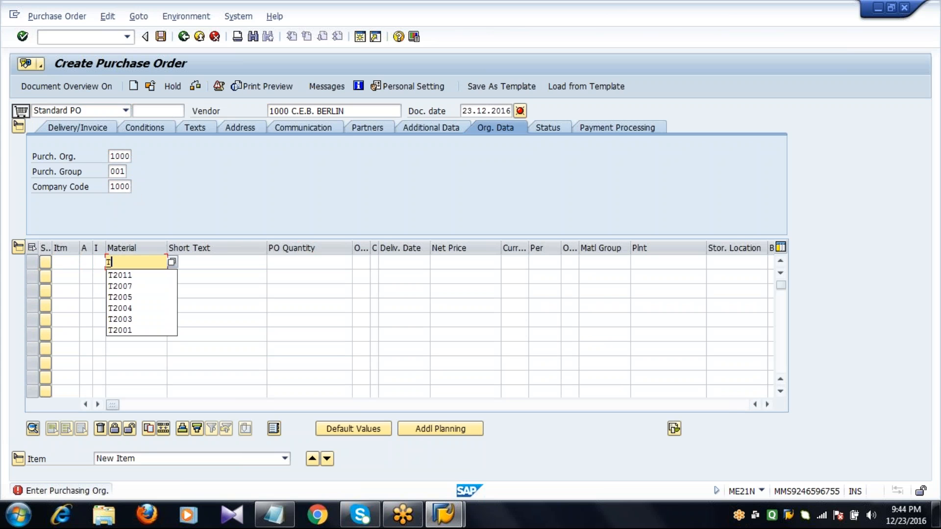
pyautogui.write('2001')
pyautogui.press('Tab')
pyautogui.press('Tab')
pyautogui.write('10')
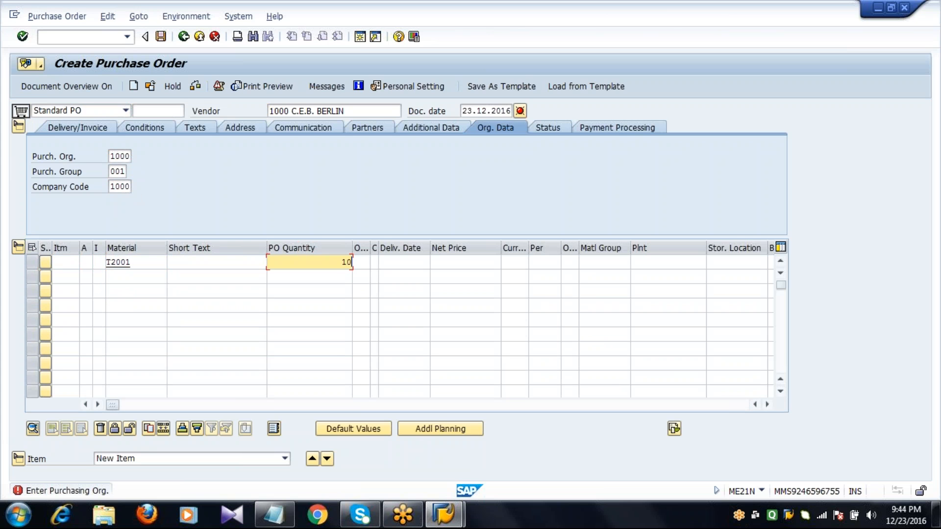
# Step: Set the first item's net price to 100 with currency EUR
pyautogui.press('Tab')
pyautogui.press('Tab')
pyautogui.press('Tab')
pyautogui.write('100')
# Step: Assign plant 1000 and storage location 0001 to the first item and validate the entries
pyautogui.press('Tab')
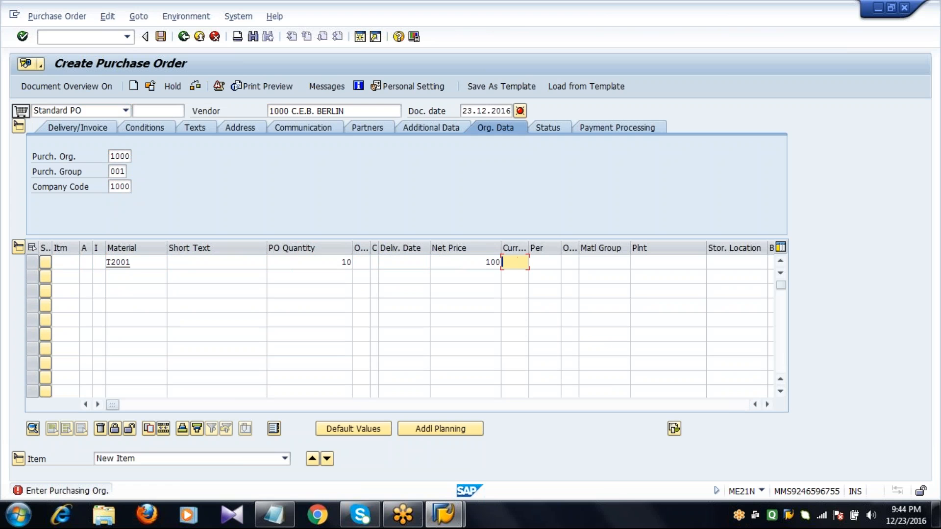
pyautogui.write('EUR')
pyautogui.press('Tab')
pyautogui.press('Tab')
pyautogui.press('Tab')
pyautogui.press('Tab')
pyautogui.write('1000')
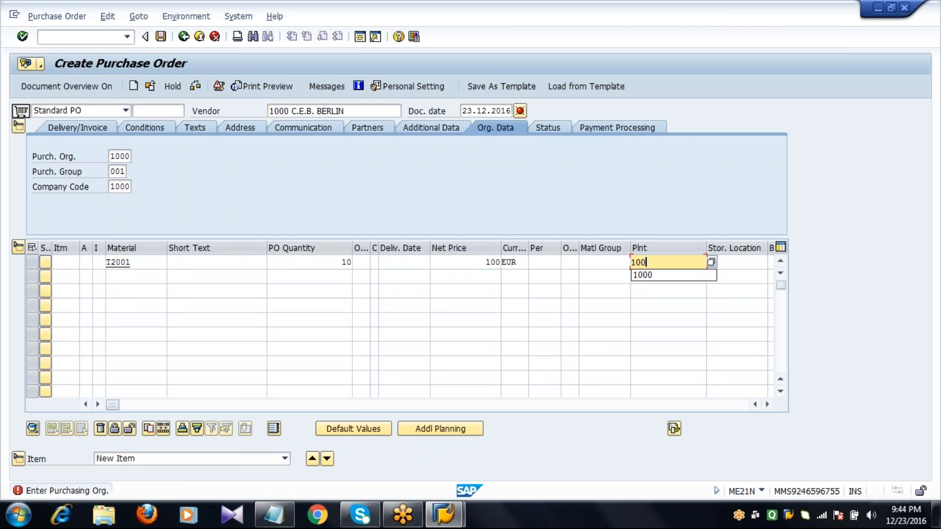
pyautogui.press('Tab')
pyautogui.write('0001')
pyautogui.press('Return')
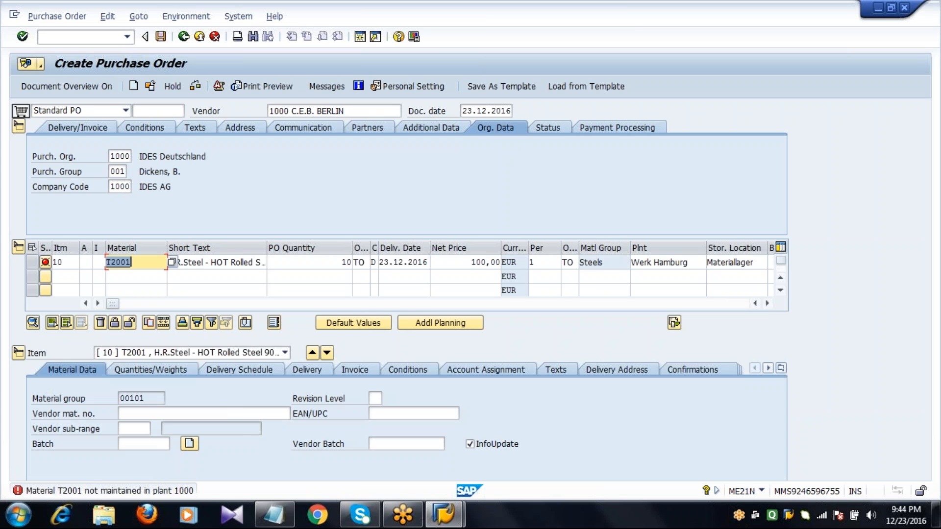
# Step: Replace the first item's material with 100-120, validate the line and save the purchase order
pyautogui.write('100-120')
pyautogui.press('Return')
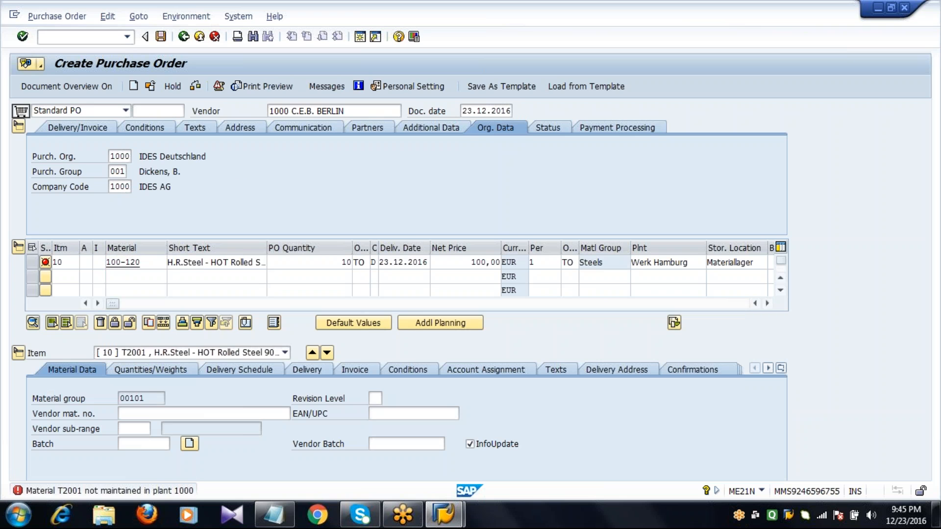
pyautogui.press('Return')
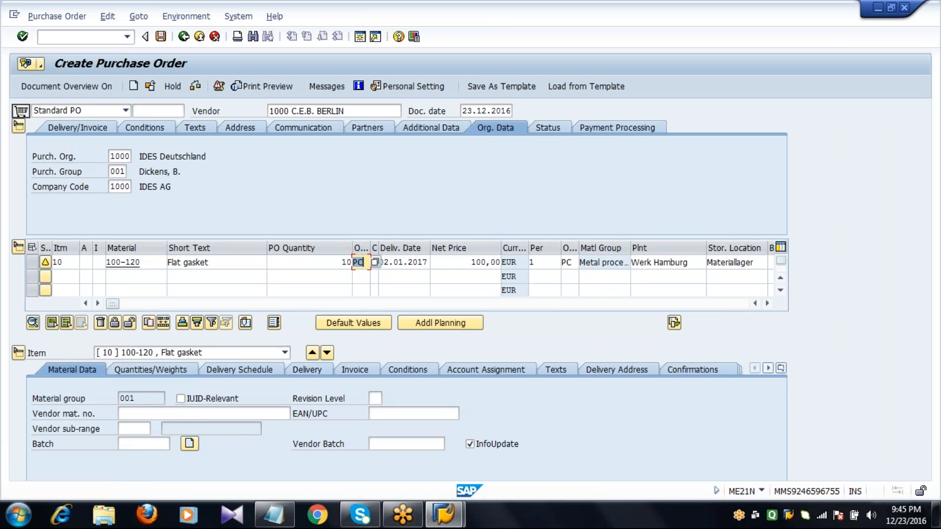
pyautogui.click(161, 36)
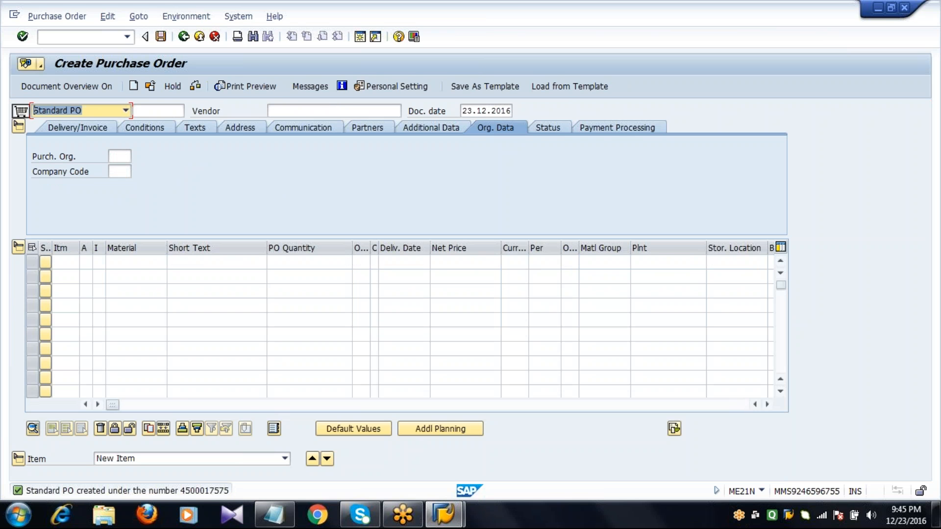
# Step: Open transaction MIGO with the /N prefix and load the newly created purchase order for goods receipt
pyautogui.click(86, 36)
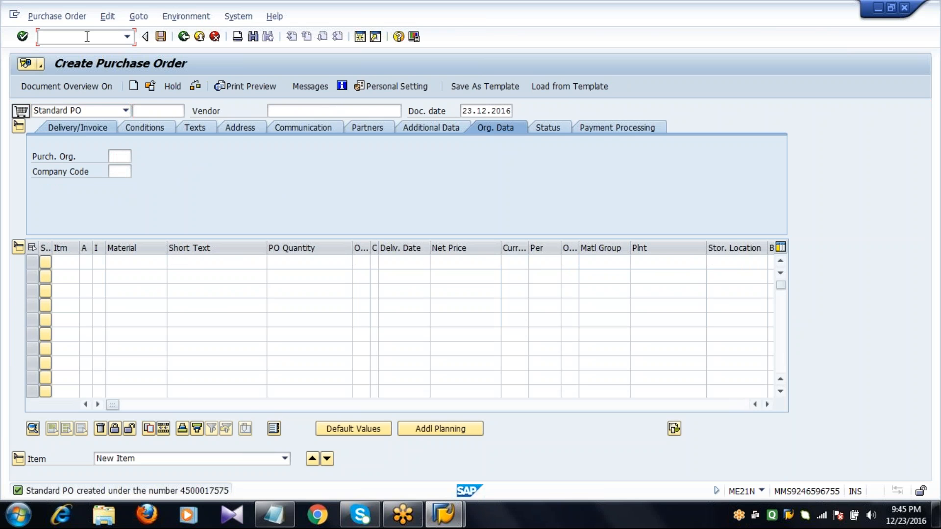
pyautogui.write('/NMIGO')
pyautogui.press('Return')
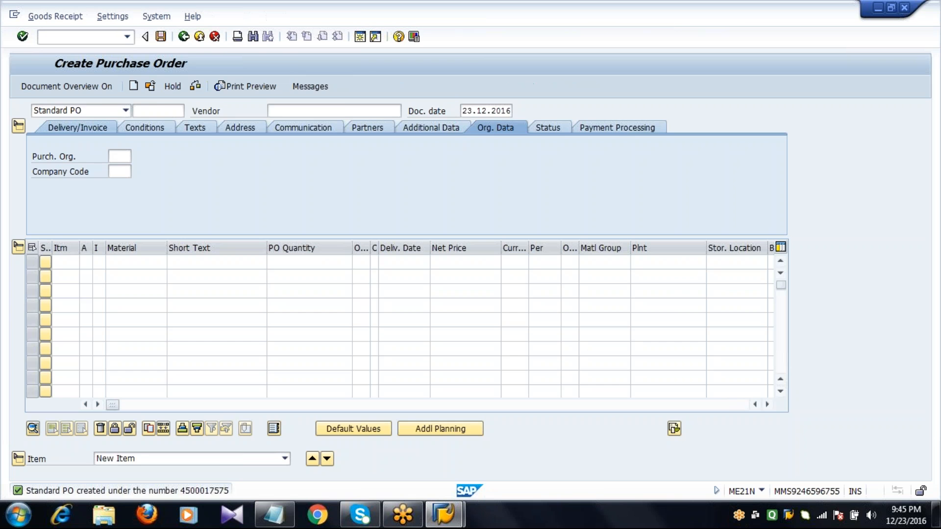
pyautogui.write('4')
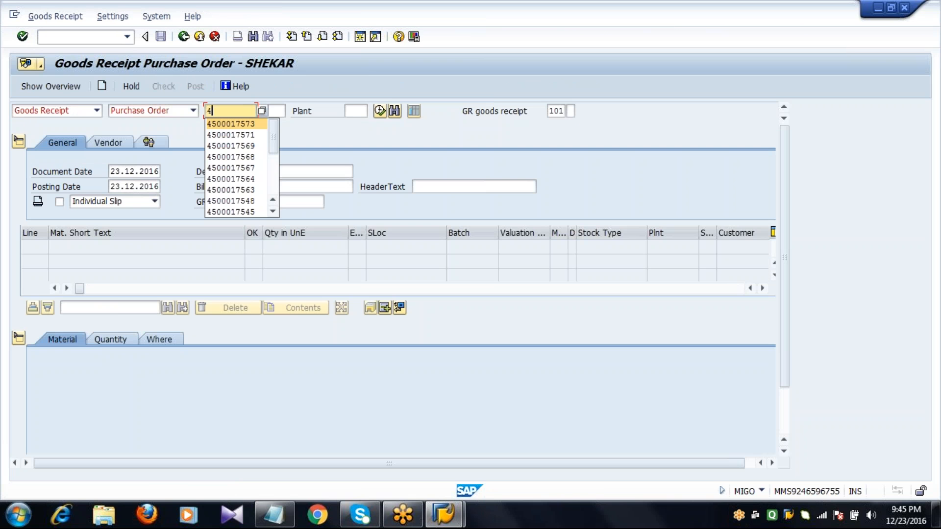
pyautogui.write('500017575')
pyautogui.press('Return')
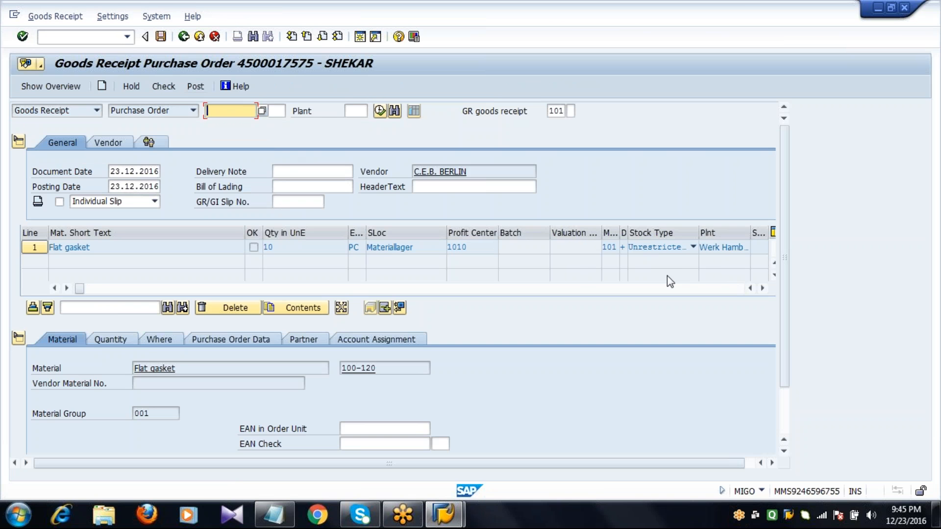
# Step: Mark the Flat gasket line as Item OK and post the goods receipt
pyautogui.click(786, 421)
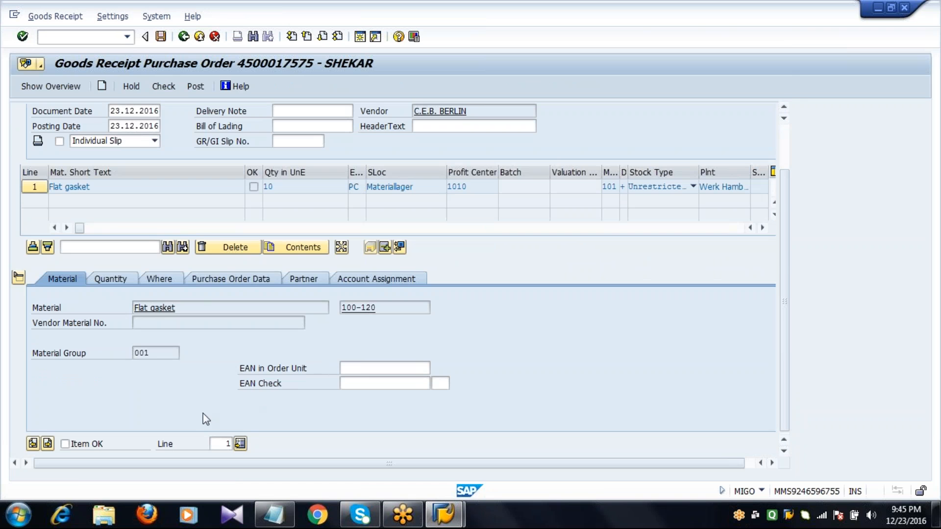
pyautogui.click(65, 443)
pyautogui.click(161, 38)
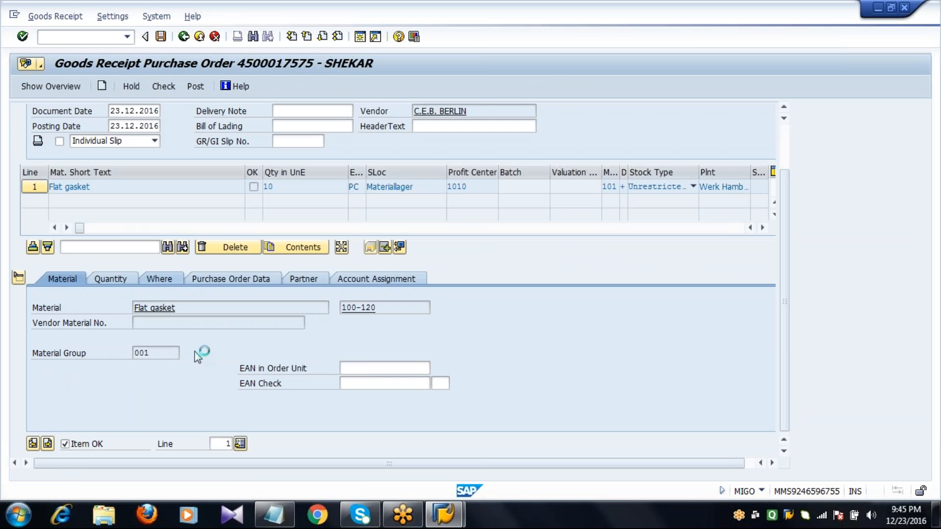
# Step: Look up the Create Invoice code in the MM - Part2 Notepad notes, and open transaction MIRO in SAP using the /N prefix
pyautogui.click(274, 515)
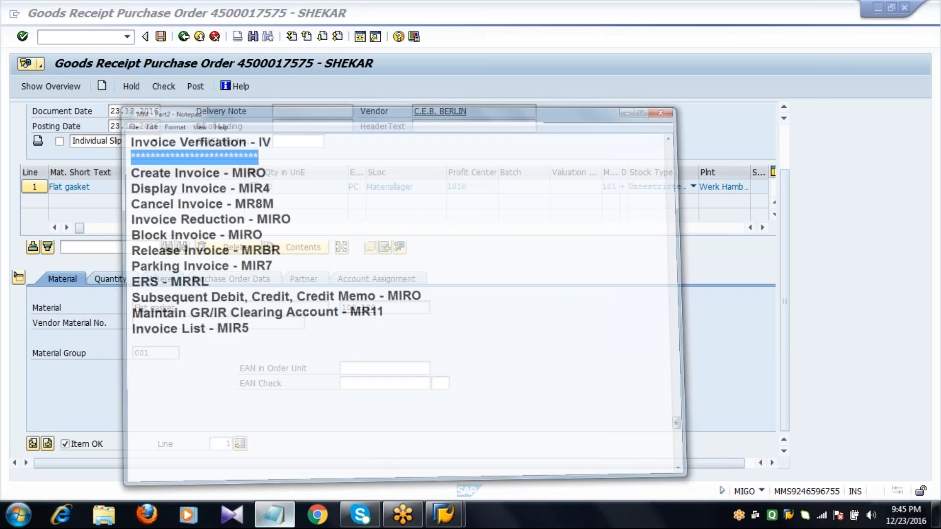
pyautogui.doubleClick(265, 87)
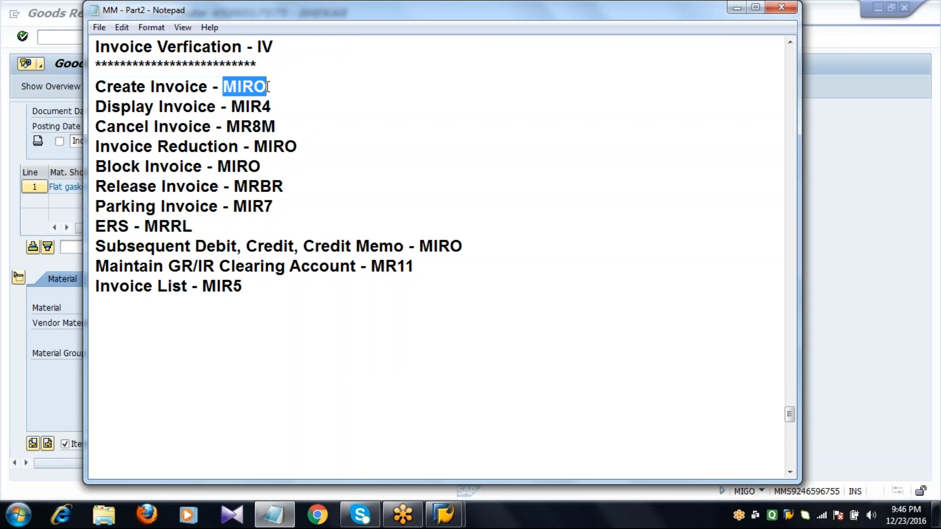
pyautogui.click(846, 292)
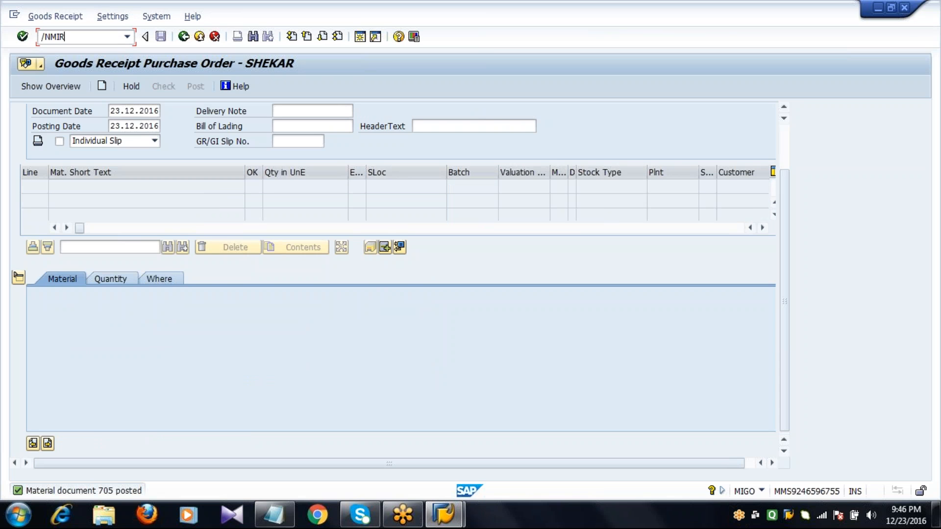
pyautogui.press('Return')
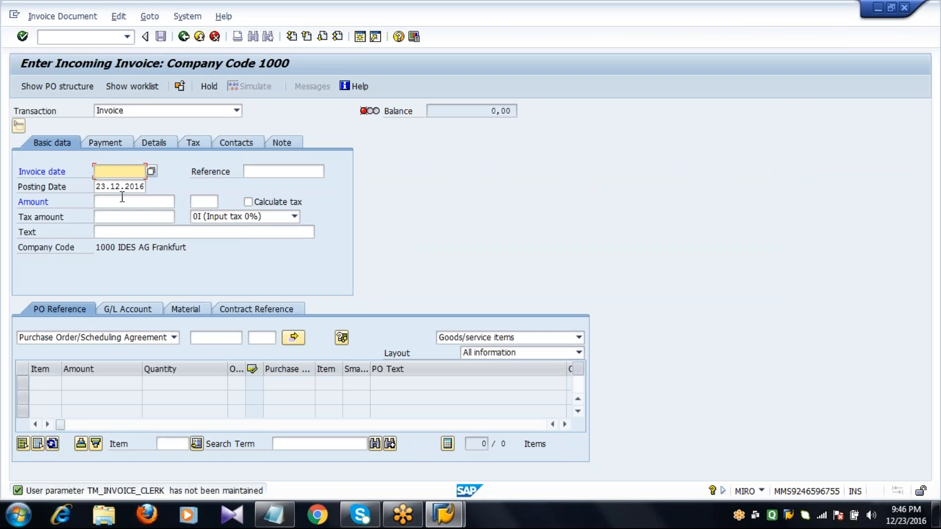
# Step: Set the invoice date to 23.12.2016 and load the newly created purchase order as the invoice's PO reference
pyautogui.write('23.12.2016')
pyautogui.click(203, 340)
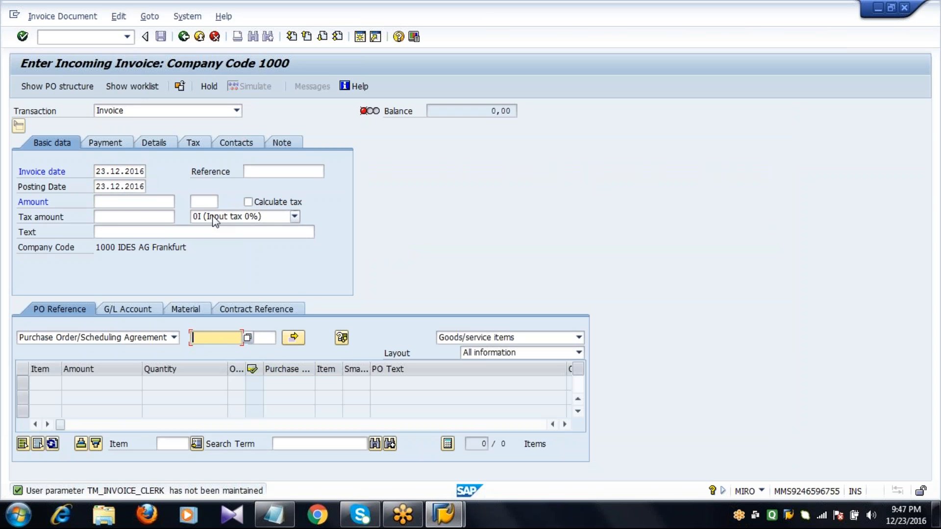
pyautogui.click(216, 217)
pyautogui.click(210, 232)
pyautogui.click(214, 335)
pyautogui.write('45')
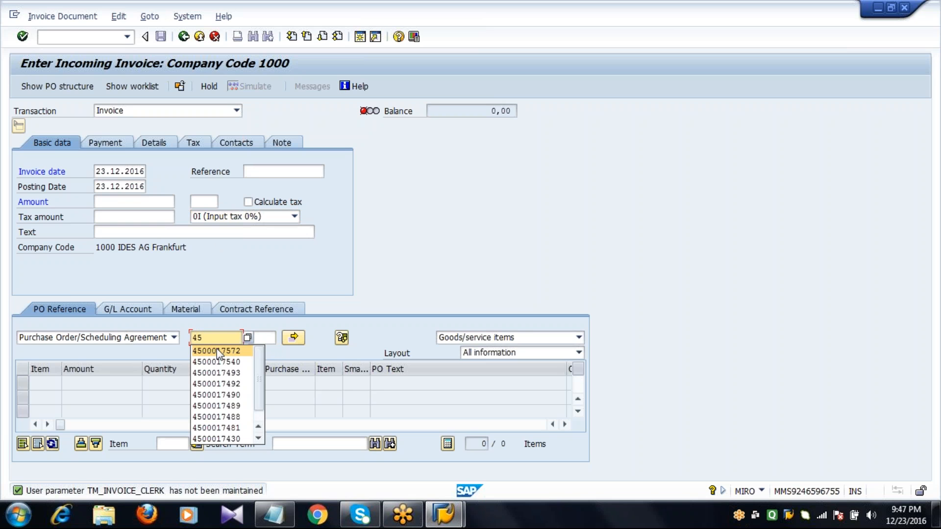
pyautogui.click(216, 350)
pyautogui.press('Return')
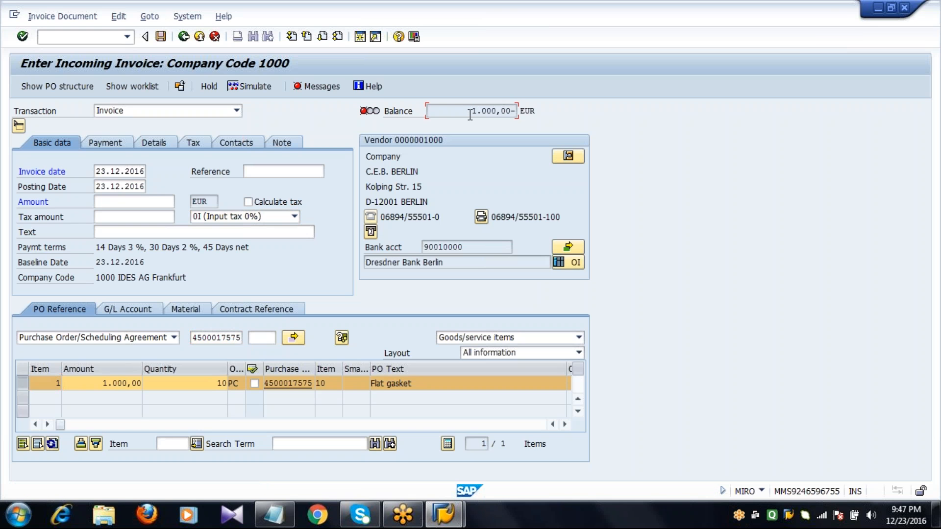
# Step: Set the invoice amount to 1000 EUR, check the balance and post the invoice
pyautogui.click(139, 207)
pyautogui.write('1000')
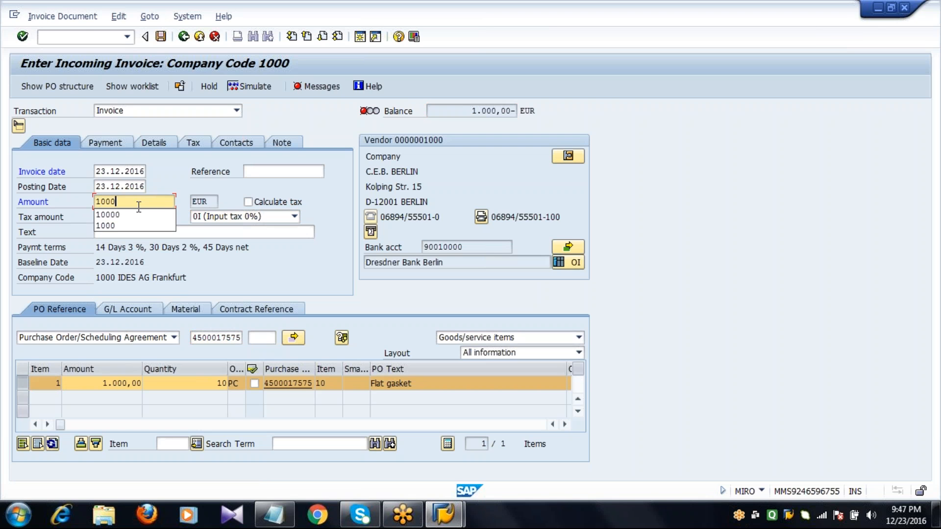
pyautogui.press('Return')
pyautogui.click(136, 202)
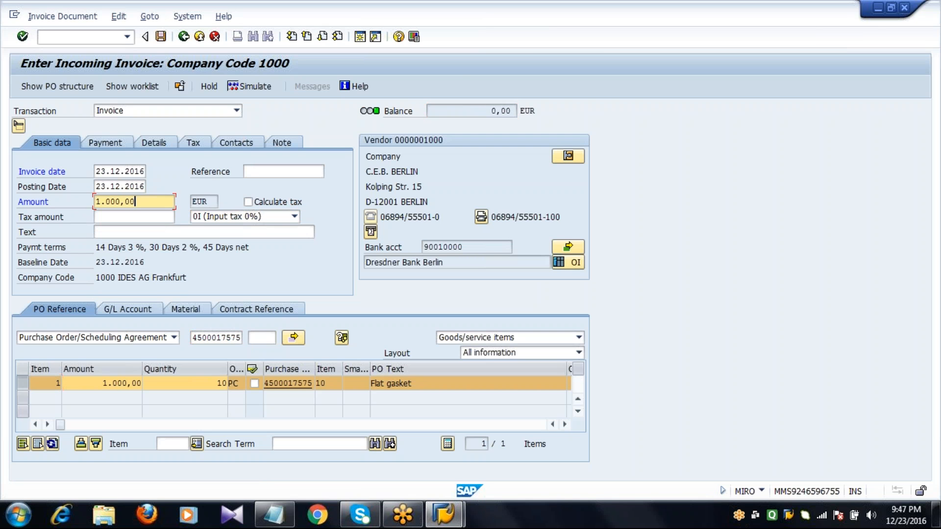
pyautogui.click(467, 111)
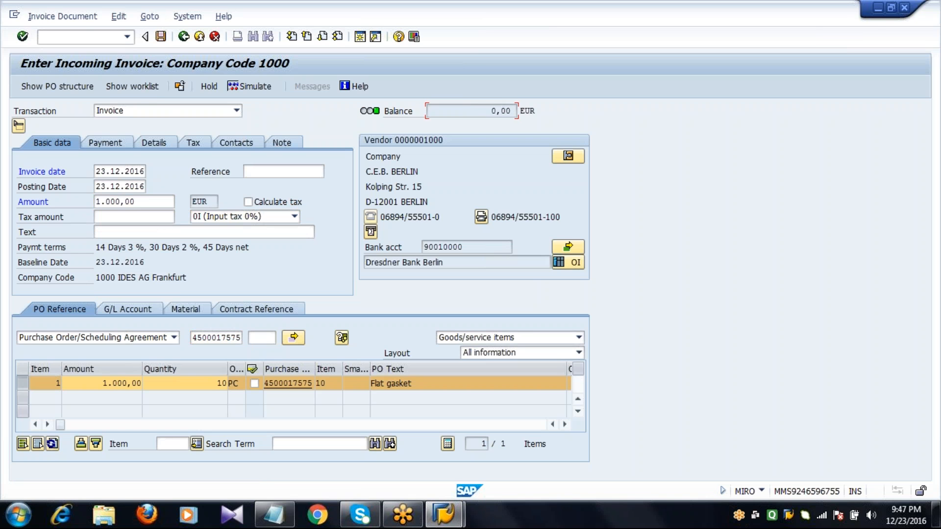
pyautogui.click(161, 37)
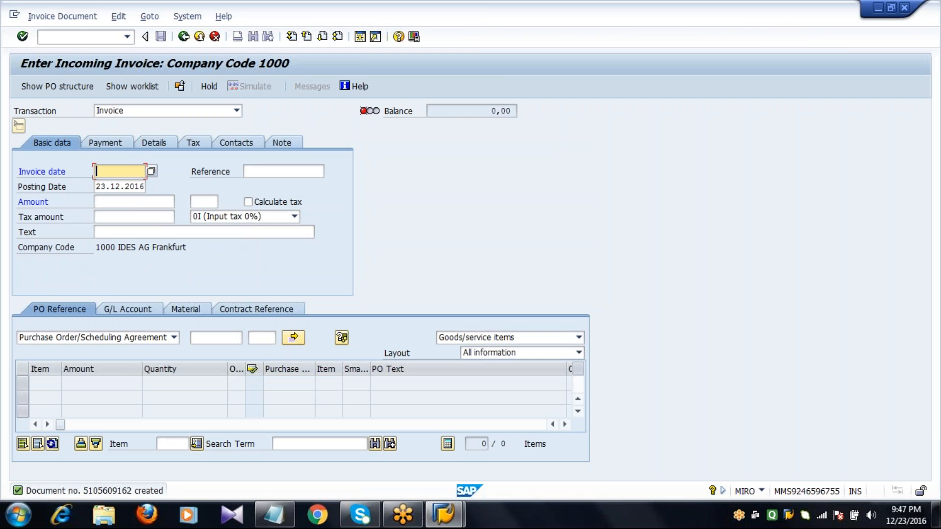
# Step: Return to SAP Easy Access, look up the Display Invoice code in the Notepad notes, and open transaction MIR4
pyautogui.click(185, 40)
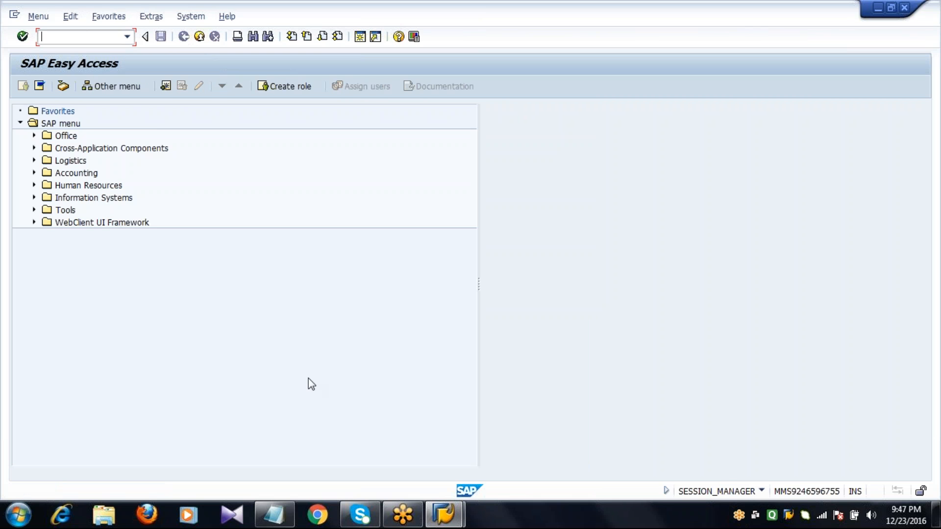
pyautogui.click(275, 514)
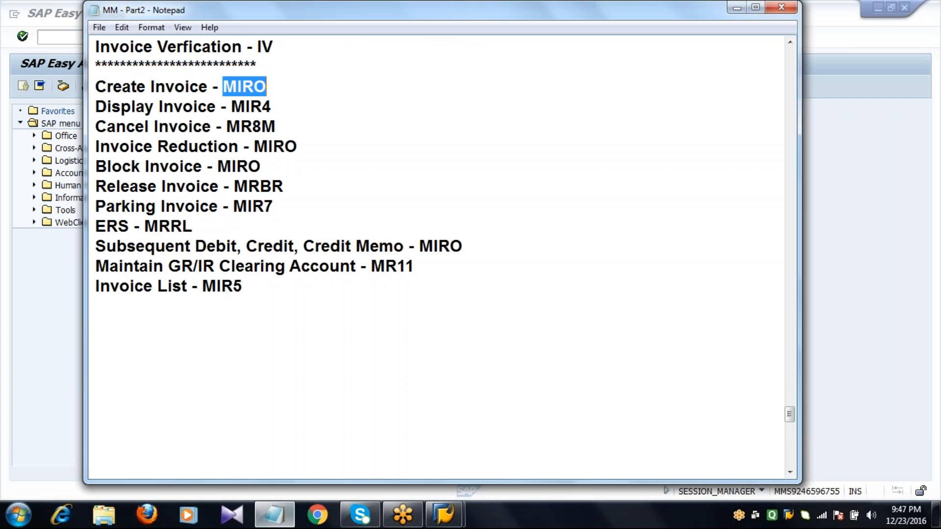
pyautogui.doubleClick(277, 106)
pyautogui.click(57, 37)
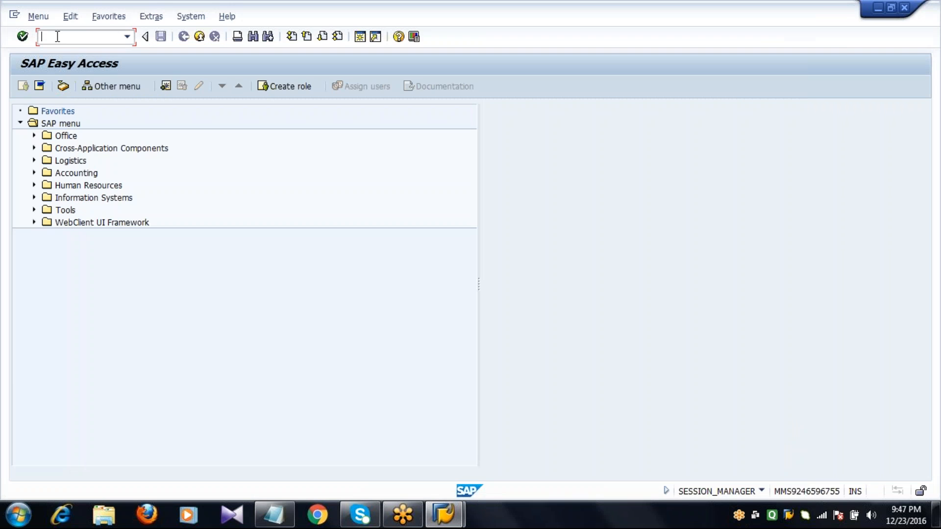
pyautogui.write('MIR4')
pyautogui.press('Return')
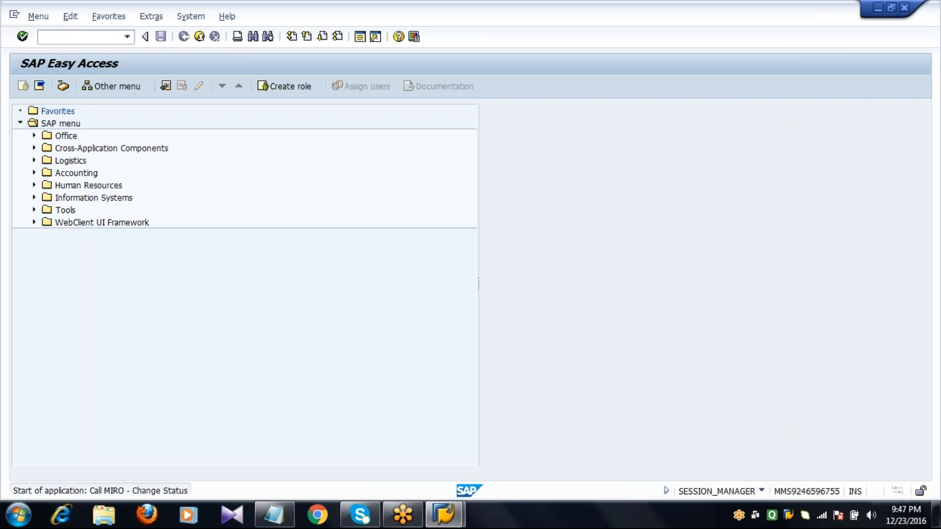
pyautogui.press('Return')
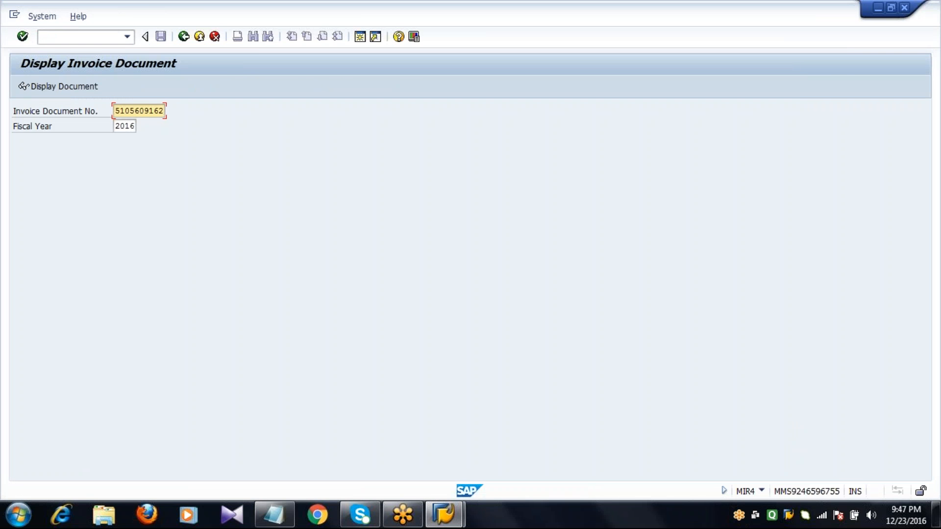
# Step: Display the posted invoice document of fiscal year 2016
pyautogui.press('Down')
pyautogui.press('Up')
pyautogui.press('Return')
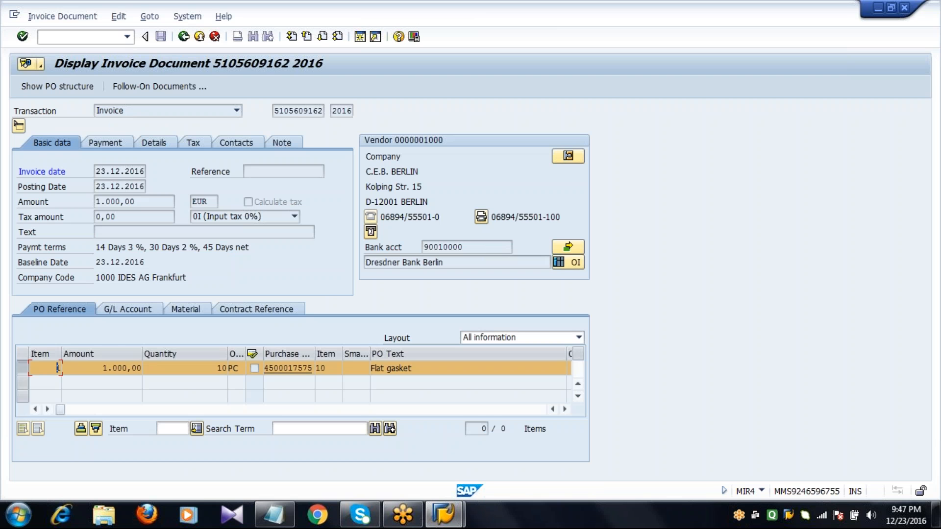
# Step: Open the invoice's follow-on accounting document, examine its vendor and Goods Rcvd/Invoice R line items, and close the document list
pyautogui.click(155, 91)
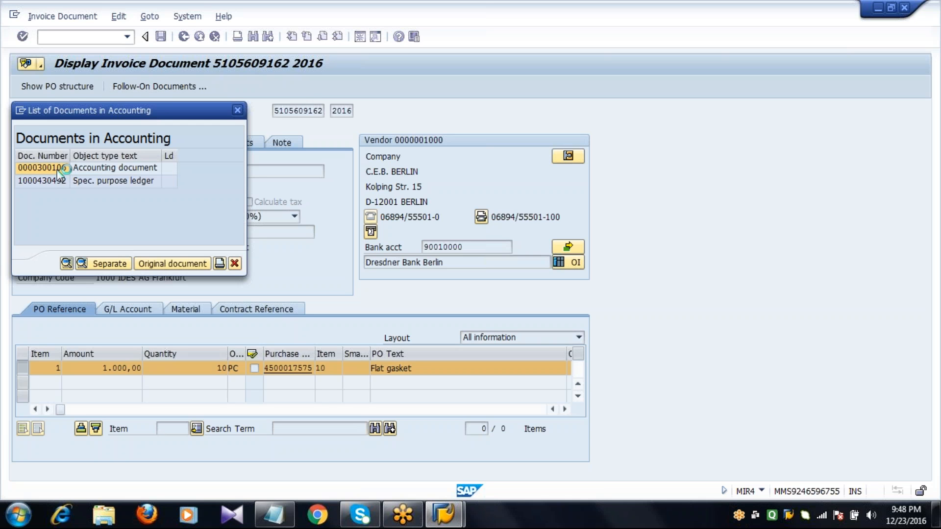
pyautogui.doubleClick(58, 170)
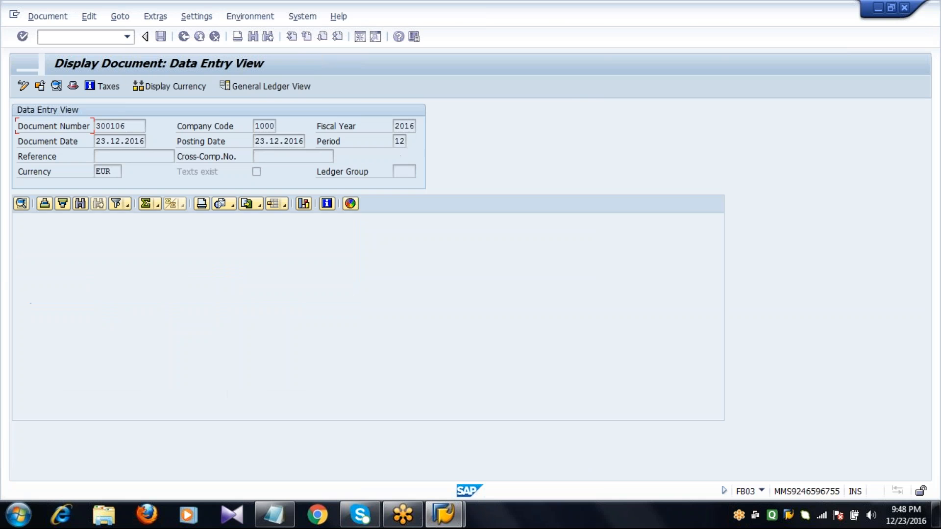
pyautogui.click(154, 234)
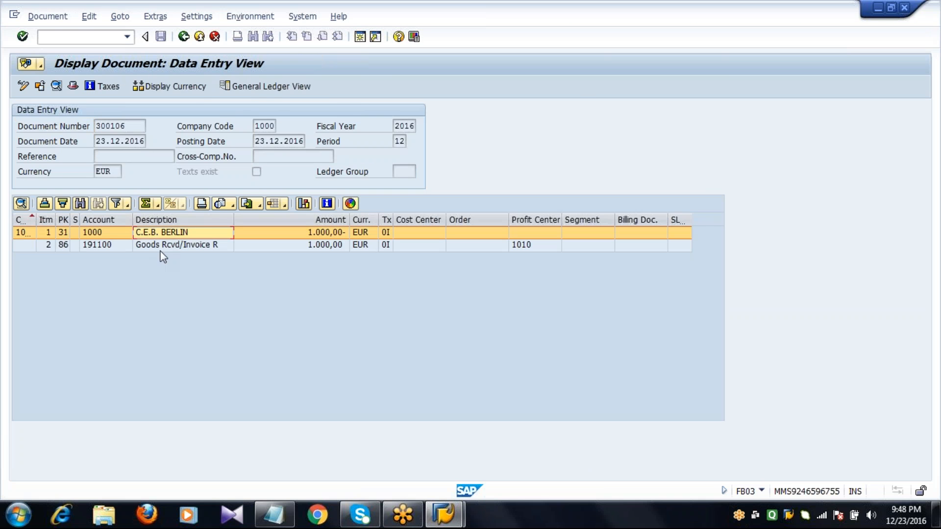
pyautogui.click(162, 247)
pyautogui.click(184, 37)
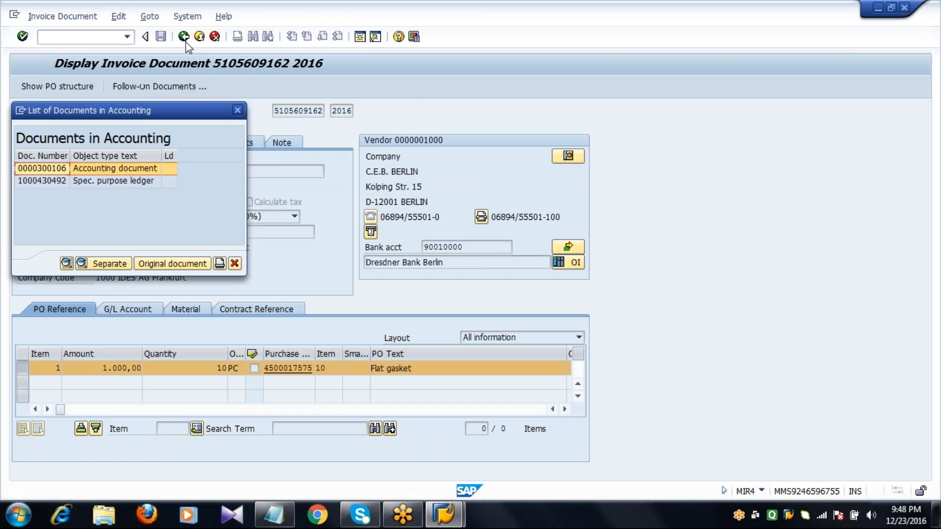
pyautogui.click(235, 264)
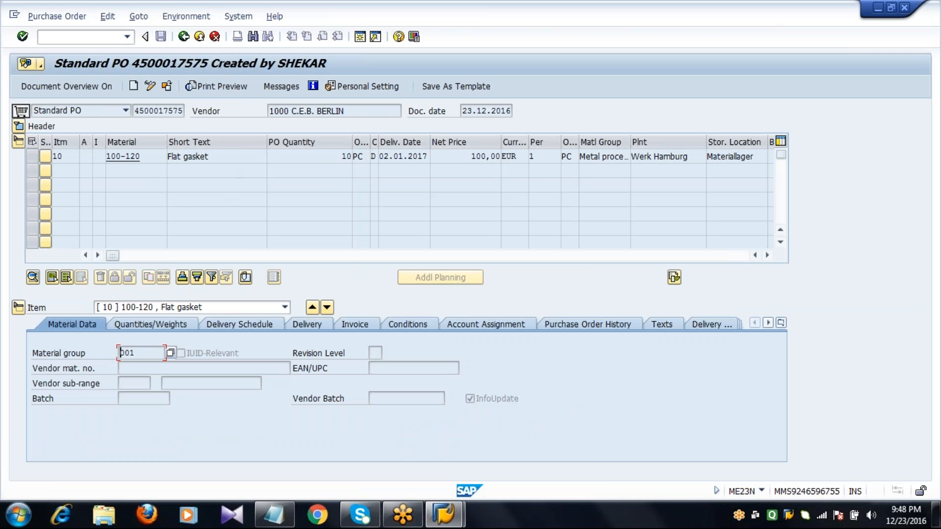
# Step: Expand the purchase order's header and examine the ordered, delivered and invoiced figures in its status data
pyautogui.click(18, 126)
pyautogui.click(545, 129)
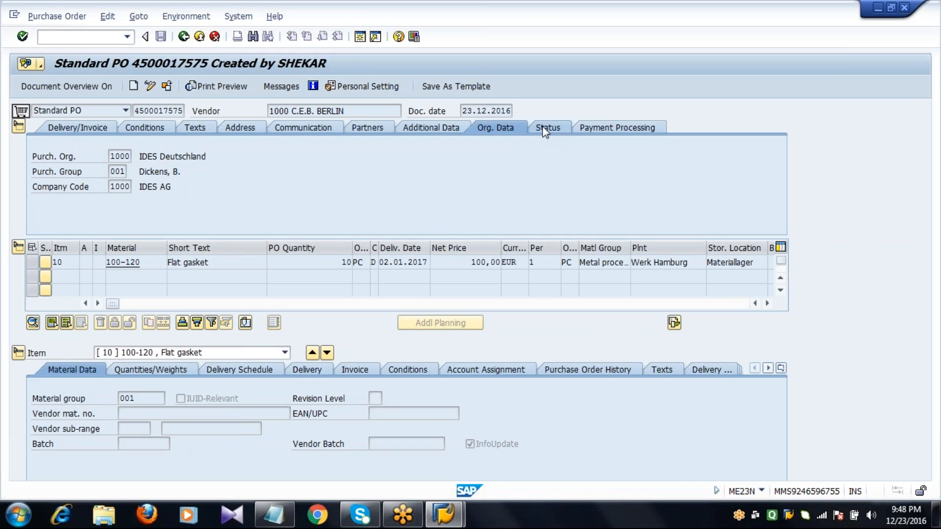
pyautogui.click(186, 156)
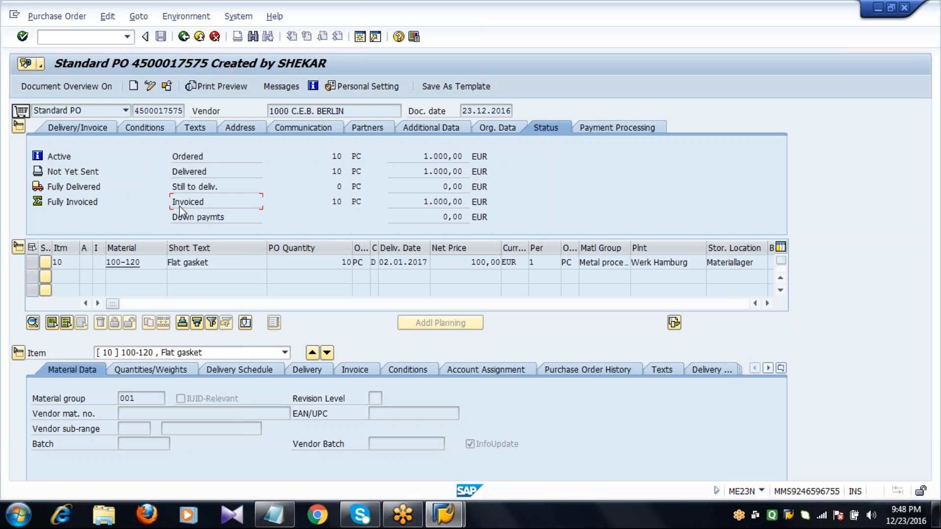
# Step: Collapse the purchase order's header and item overview, and examine the goods receipt and invoice receipt entries in its purchase order history
pyautogui.click(18, 126)
pyautogui.click(19, 142)
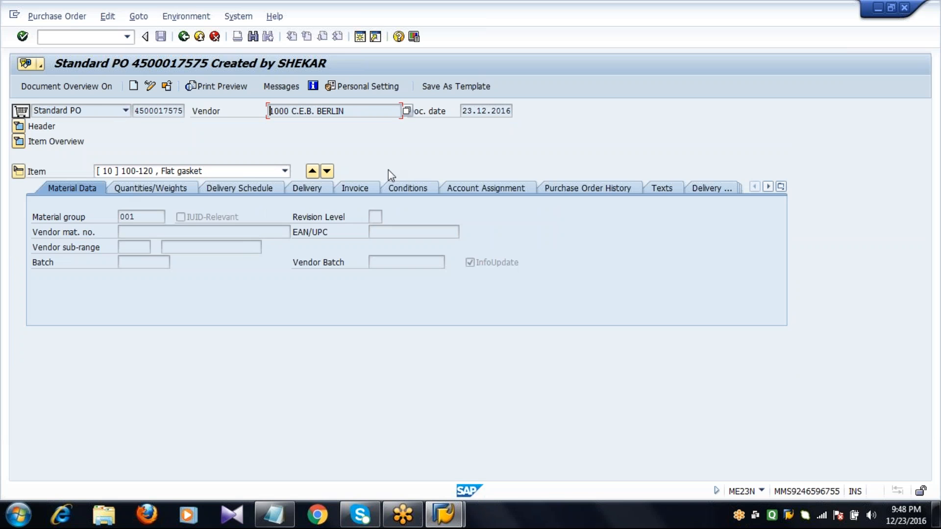
pyautogui.click(593, 188)
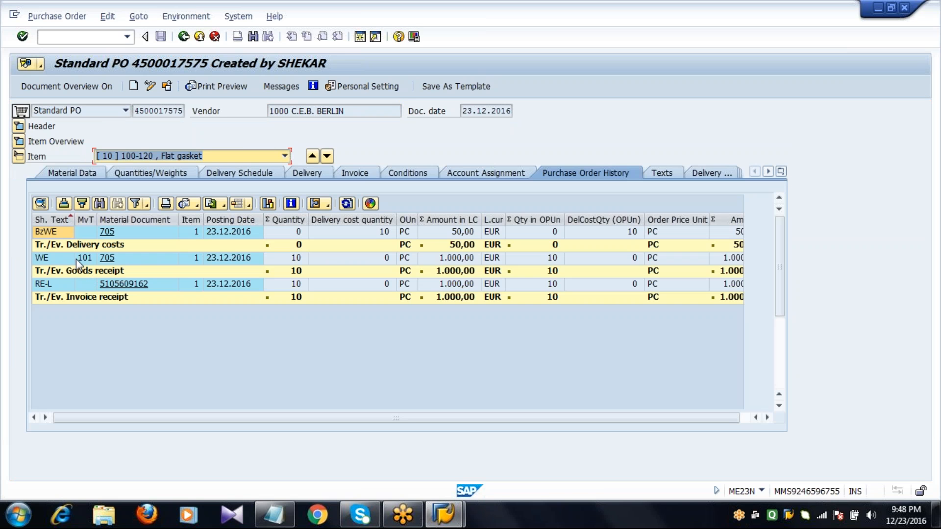
pyautogui.click(76, 258)
pyautogui.click(79, 286)
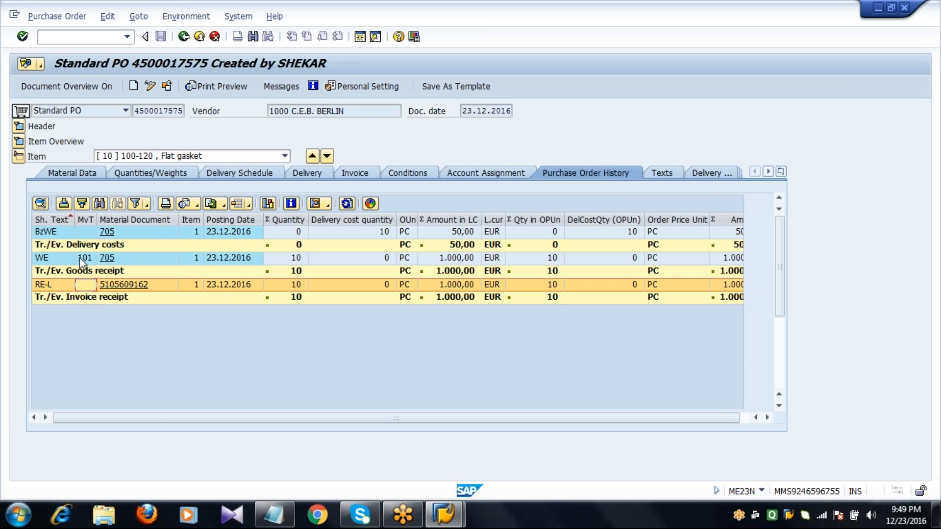
# Step: Return to SAP Easy Access, look up the Cancel Invoice code in the Notepad notes, and open transaction MR8M in SAP
pyautogui.click(184, 36)
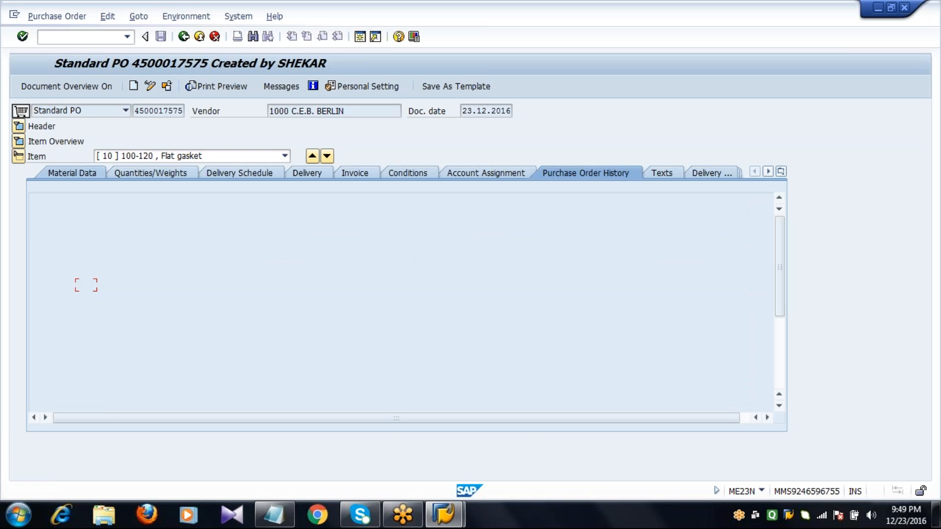
pyautogui.click(184, 37)
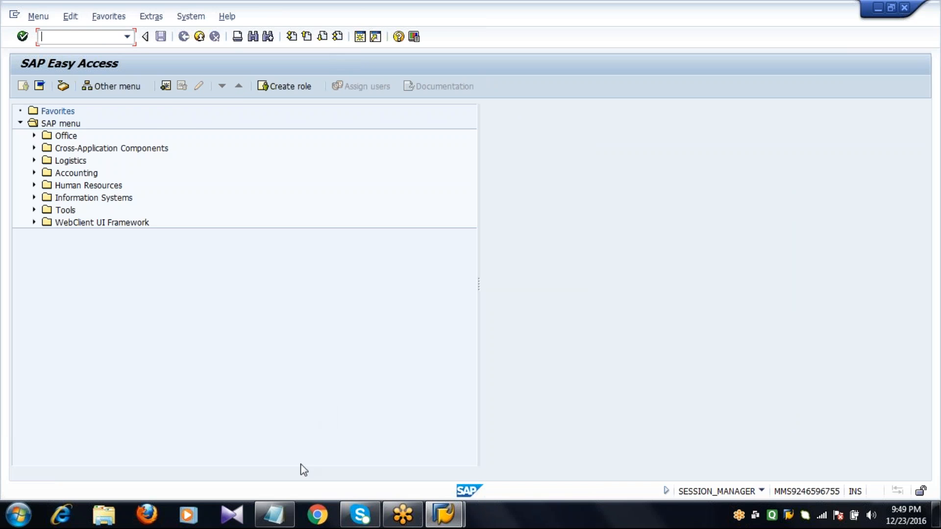
pyautogui.click(274, 514)
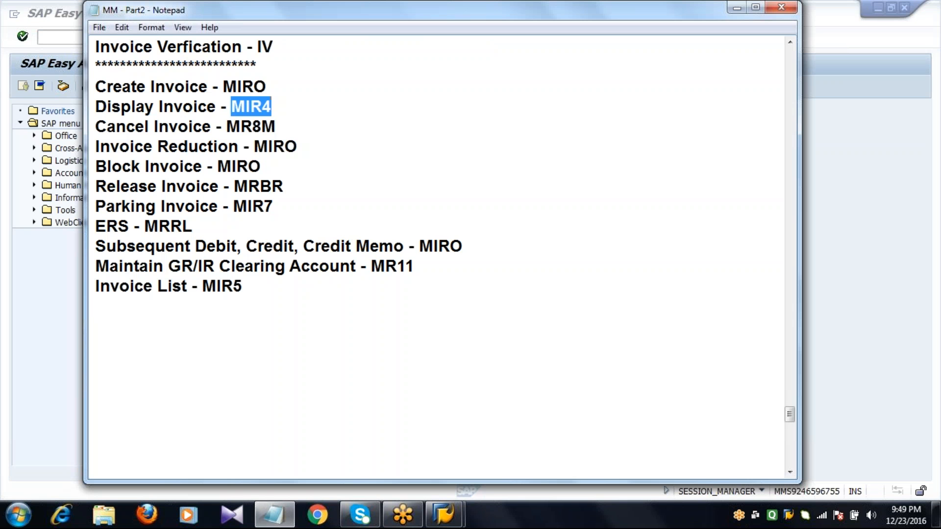
pyautogui.doubleClick(281, 128)
pyautogui.click(69, 37)
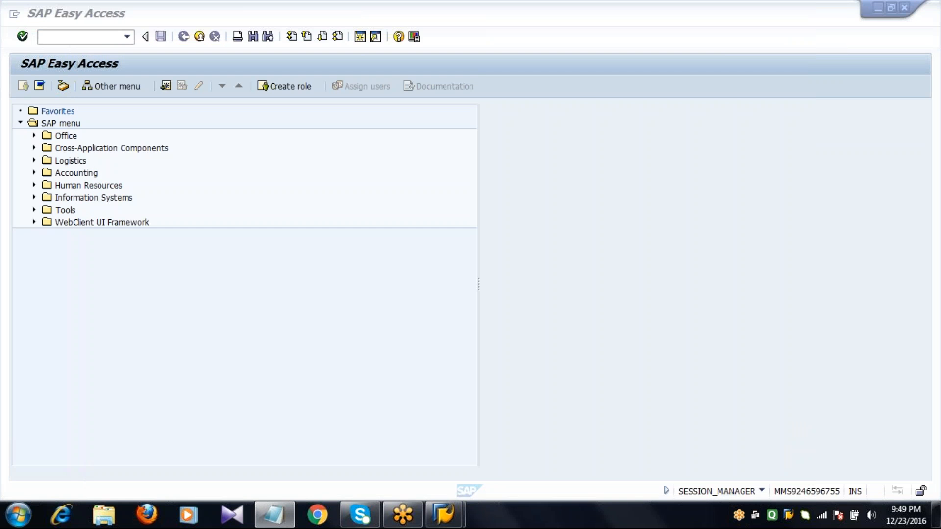
pyautogui.write('MR8M')
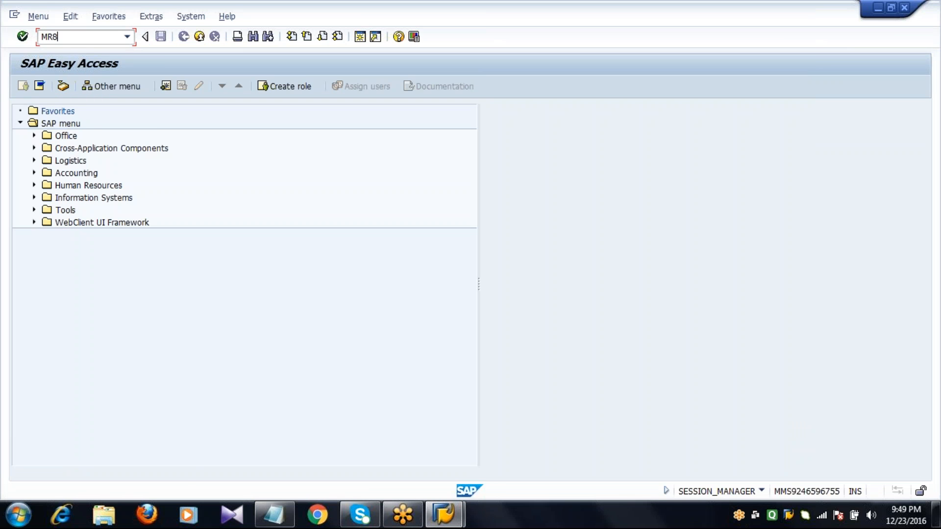
pyautogui.press('Return')
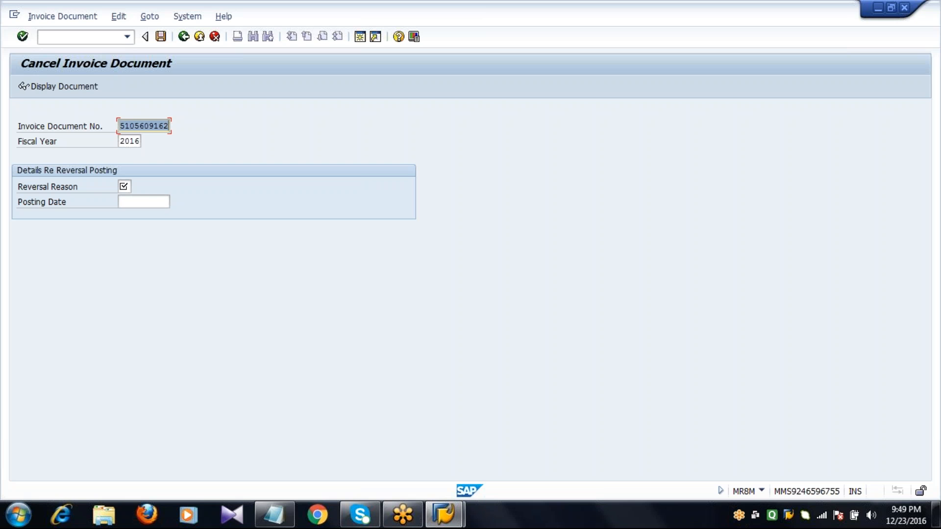
# Step: Set the reversal reason to 01 (Reversal in current period) and reverse the invoice document
pyautogui.press('Tab')
pyautogui.press('Tab')
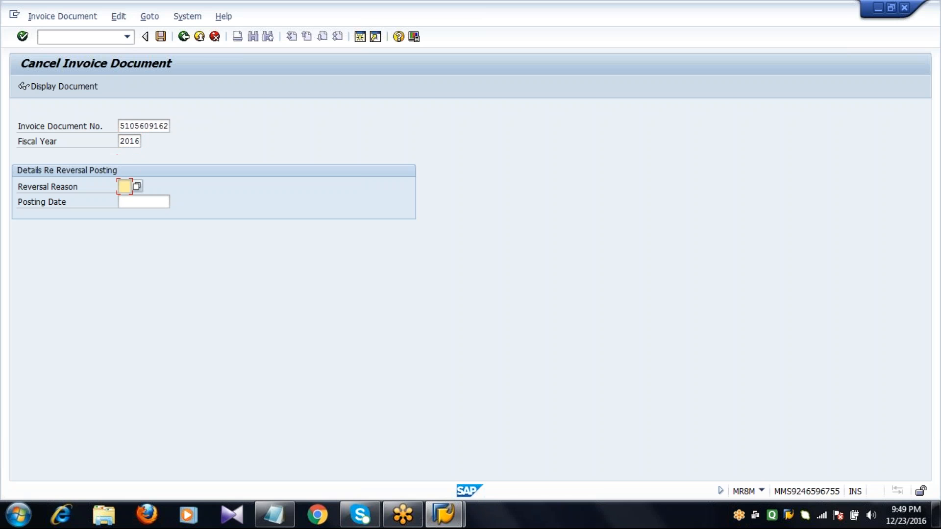
pyautogui.click(137, 186)
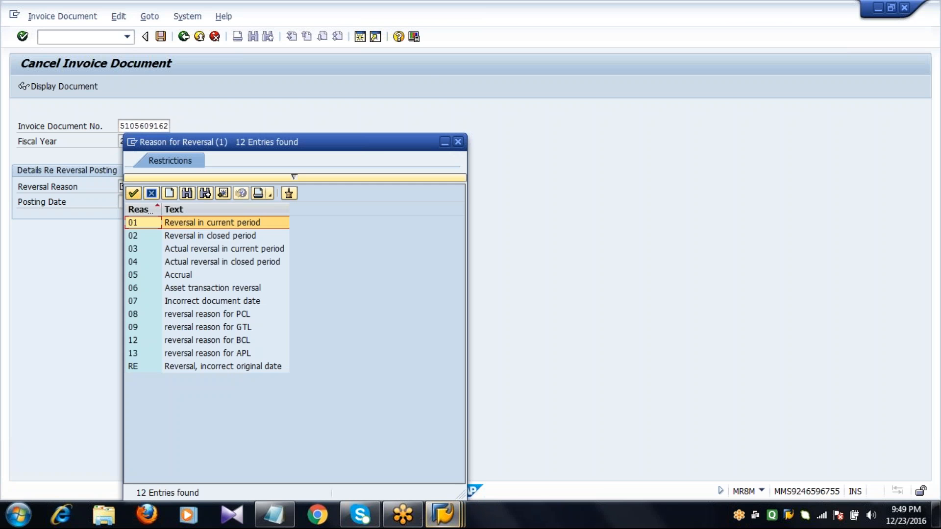
pyautogui.click(133, 193)
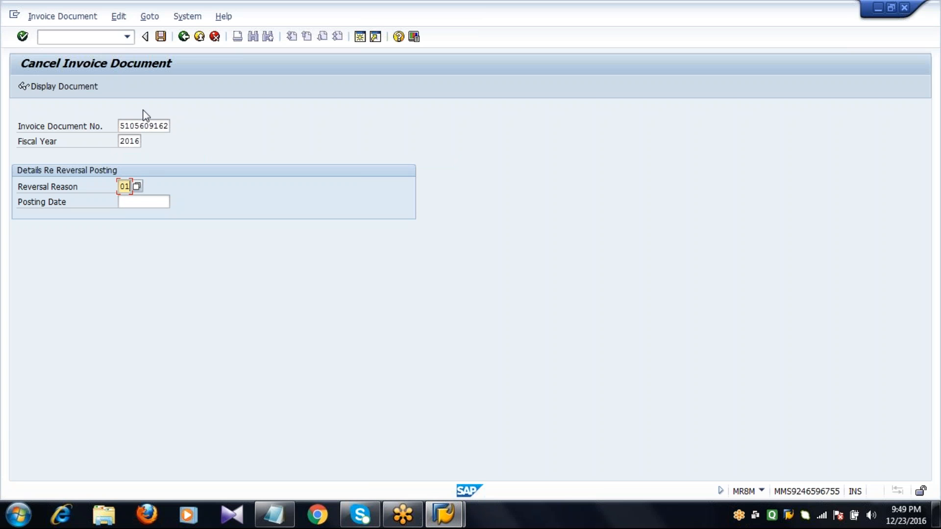
pyautogui.click(160, 37)
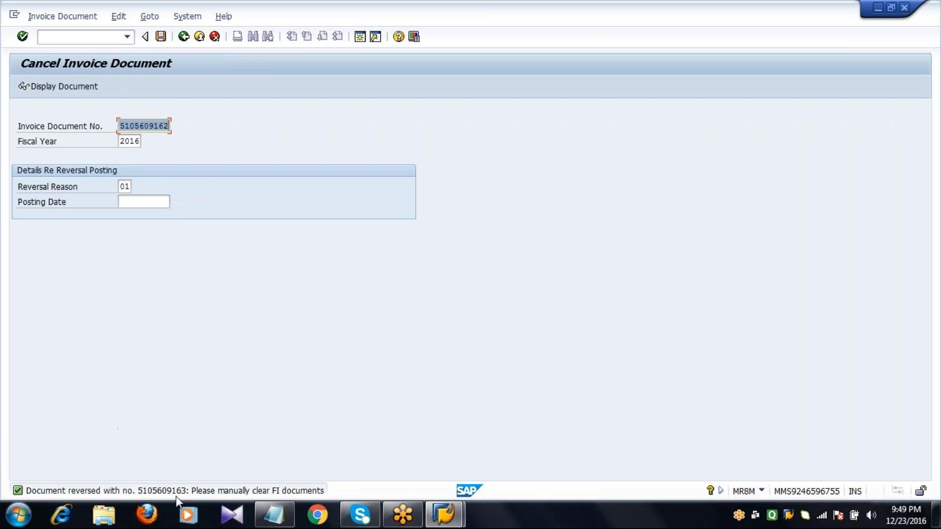
# Step: Return to SAP Easy Access and open transaction MIRO to enter a new incoming invoice
pyautogui.click(184, 40)
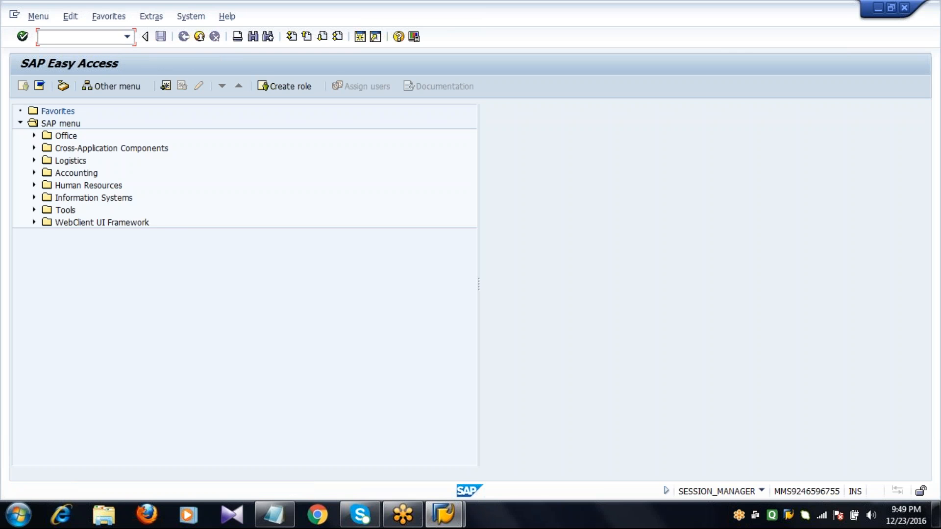
pyautogui.write('MIRO')
pyautogui.press('Return')
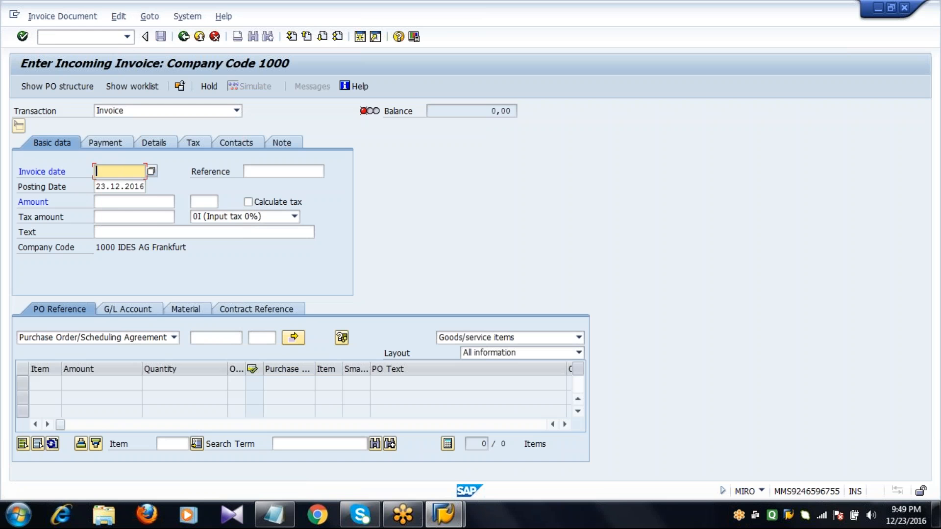
# Step: Set the new invoice's date to 23.12.2016, keep the 0I (Input tax 0%) tax code, and load the same purchase order as PO reference
pyautogui.write('23.12.2016')
pyautogui.press('Down')
pyautogui.press('Return')
pyautogui.click(201, 217)
pyautogui.press('Return')
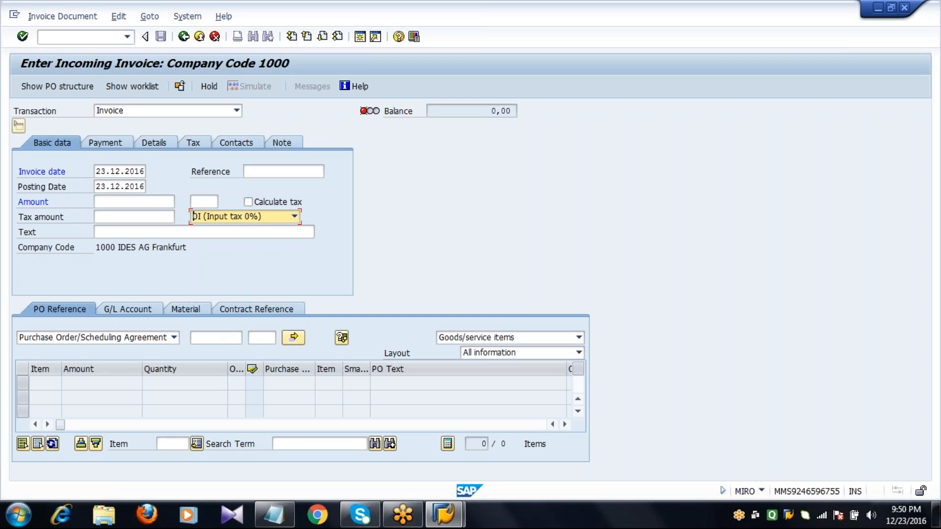
pyautogui.click(213, 337)
pyautogui.write('45')
pyautogui.press('Down')
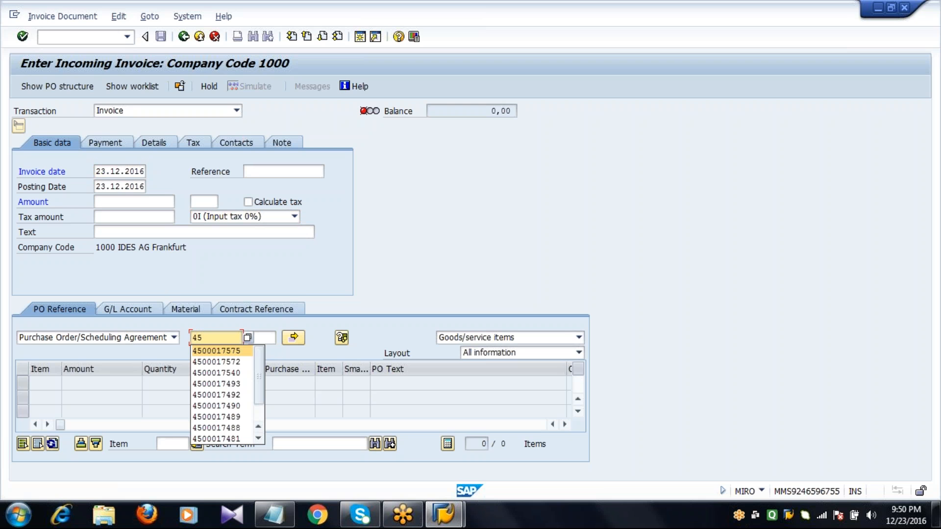
pyautogui.press('Return')
pyautogui.press('Return')
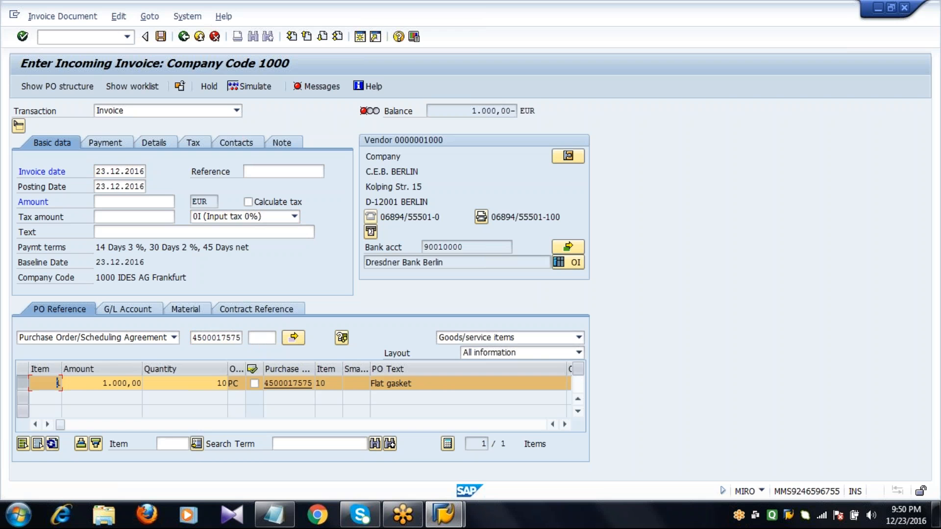
# Step: Set the new invoice's amount to 1.000,00 EUR and update the balance
pyautogui.click(166, 208)
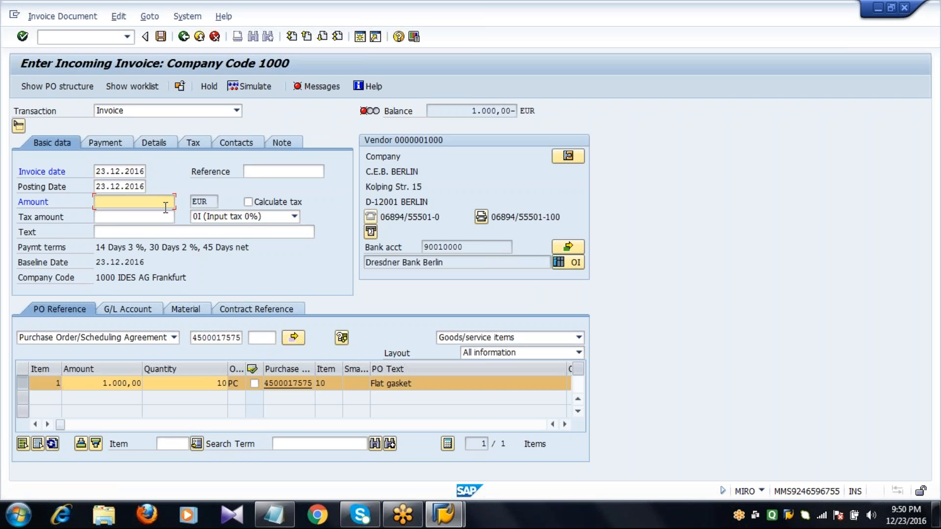
pyautogui.write('1')
pyautogui.press('Down')
pyautogui.press('Return')
pyautogui.press('Return')
pyautogui.click(166, 202)
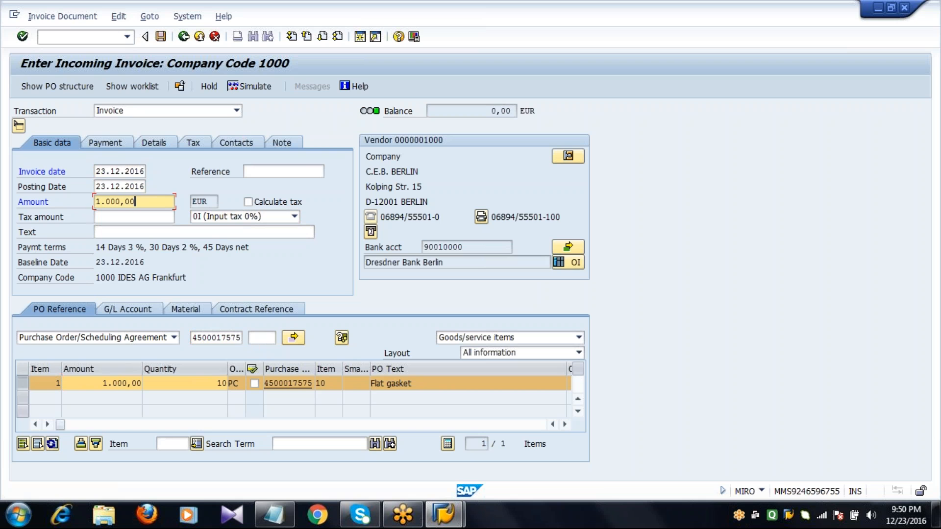
# Step: Set the invoice's payment block to Blocked for payment and post the invoice
pyautogui.click(115, 146)
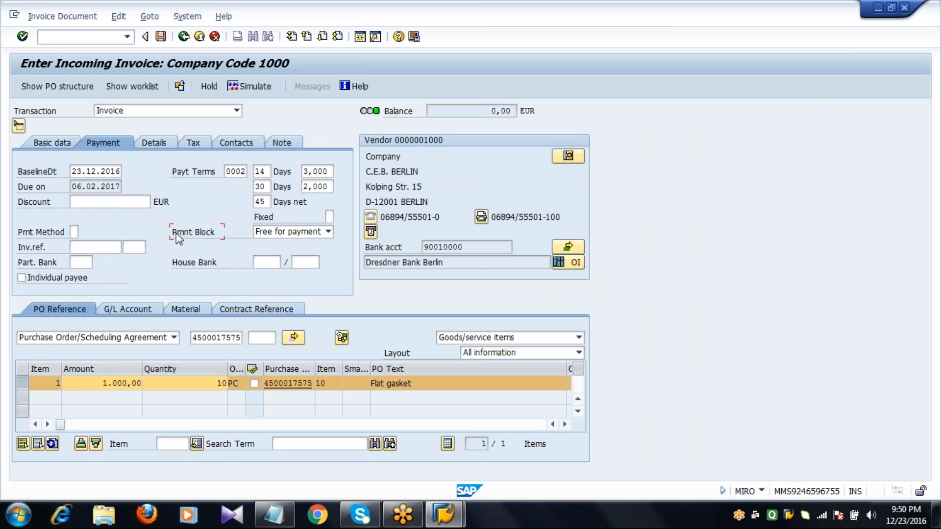
pyautogui.click(294, 232)
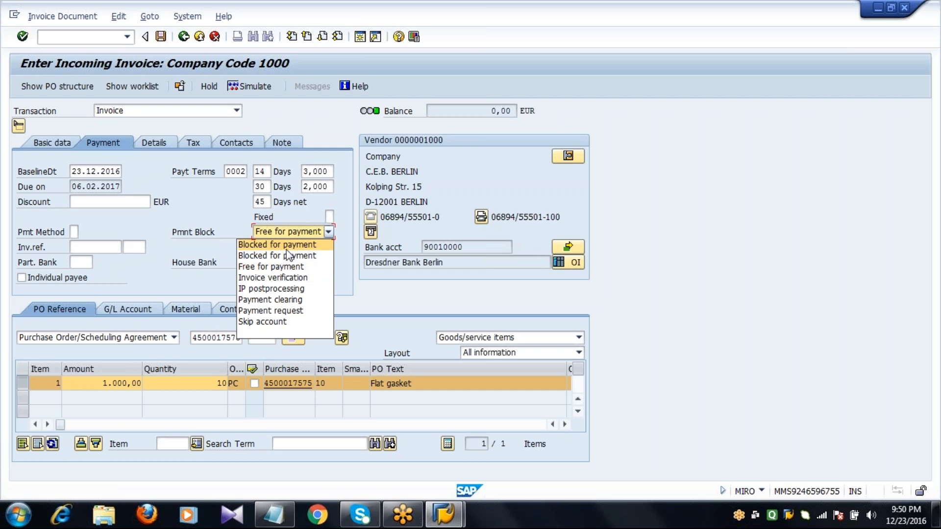
pyautogui.click(289, 255)
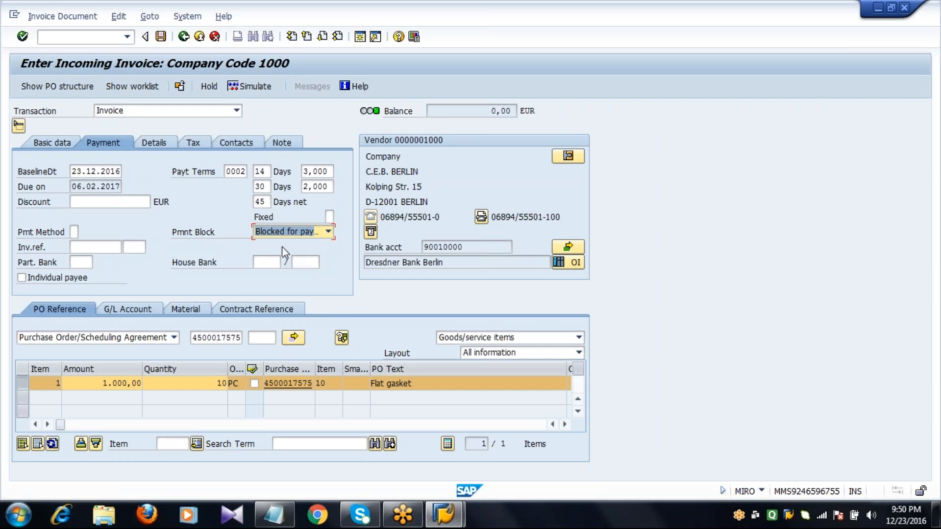
pyautogui.click(200, 233)
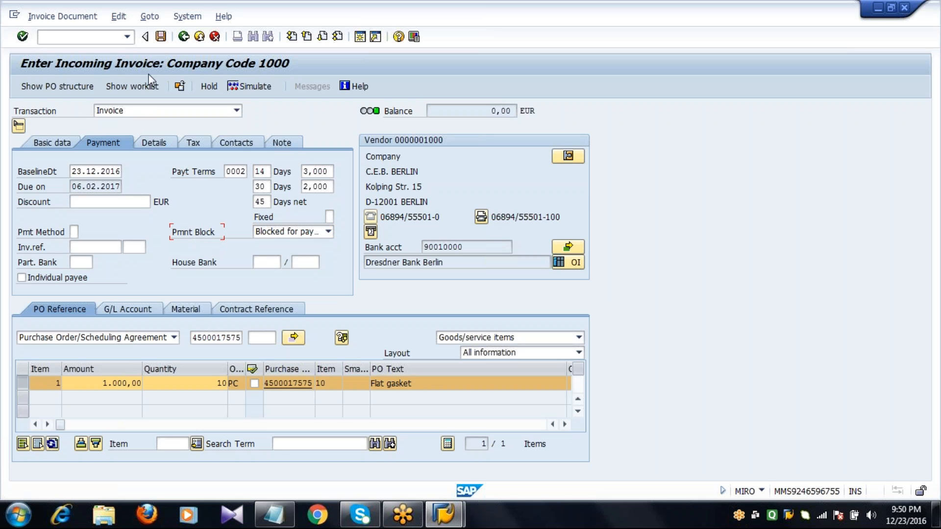
pyautogui.click(160, 37)
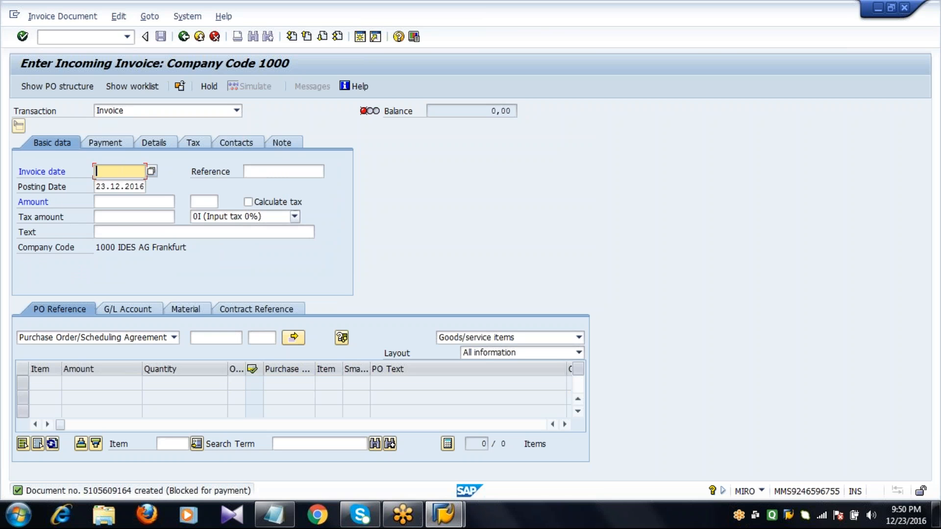
# Step: Return to SAP Easy Access, look up the Release Invoice code in the Notepad notes, and open transaction MRBR
pyautogui.click(199, 37)
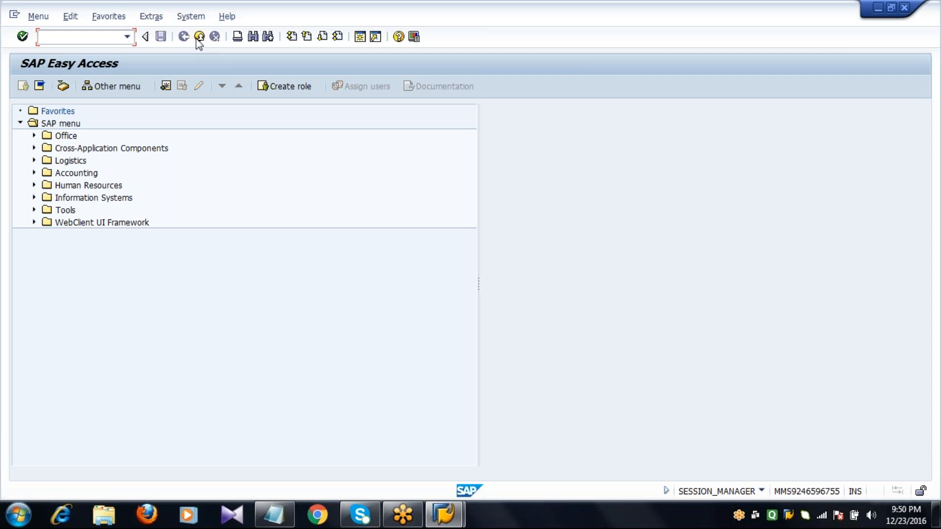
pyautogui.click(265, 517)
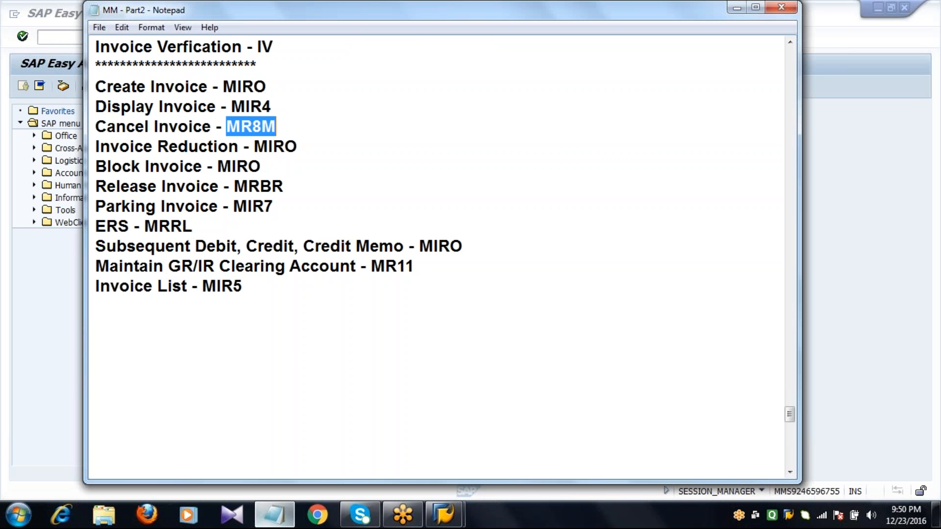
pyautogui.doubleClick(290, 186)
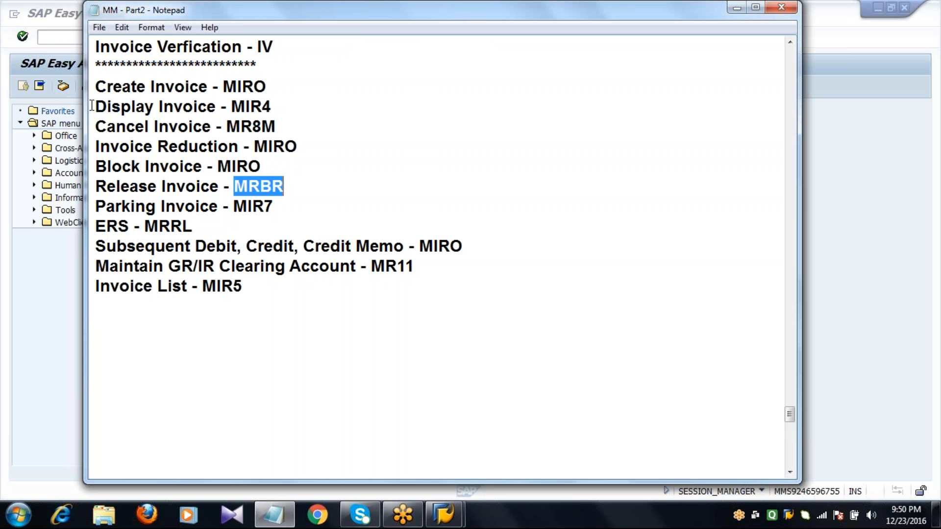
pyautogui.click(71, 36)
pyautogui.write('MRBR')
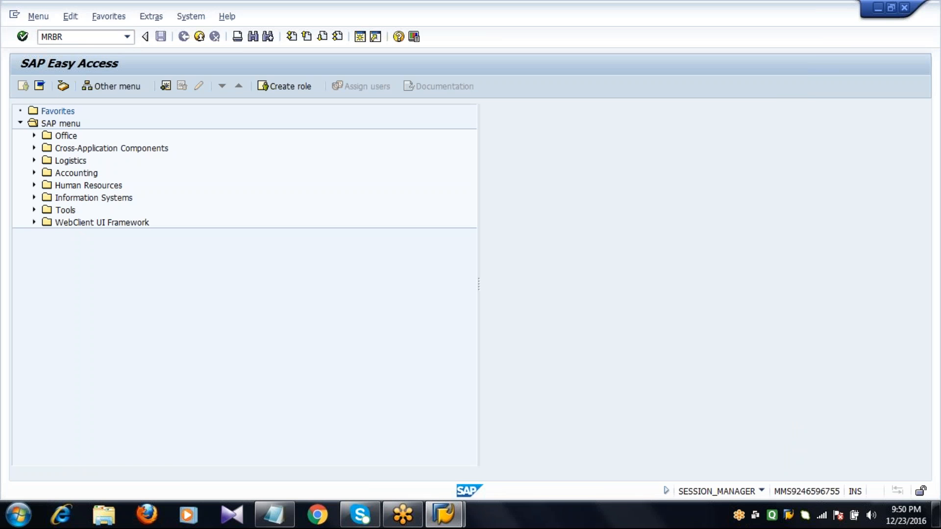
pyautogui.press('Return')
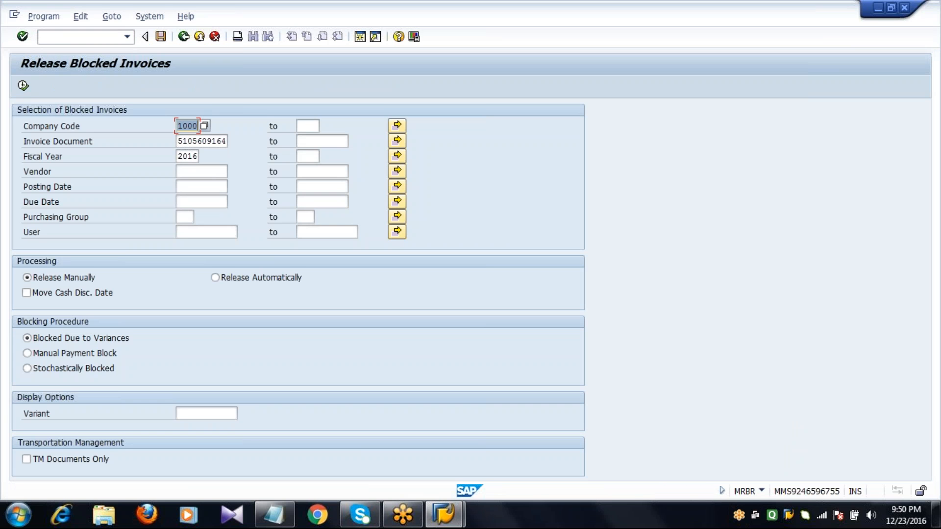
# Step: List the blocked invoice for company code 1000 and fiscal year 2016, using Manual Payment Block as the blocking procedure
pyautogui.press('Down')
pyautogui.press('Down')
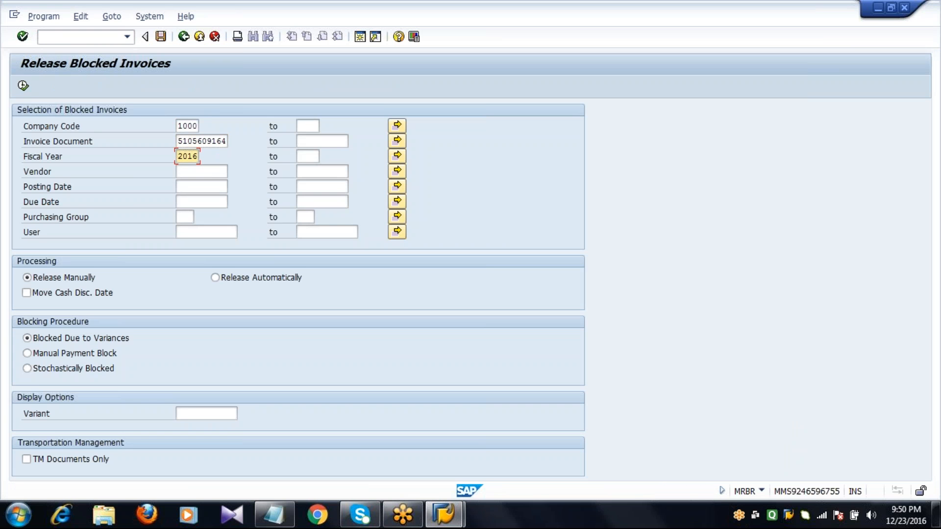
pyautogui.click(23, 87)
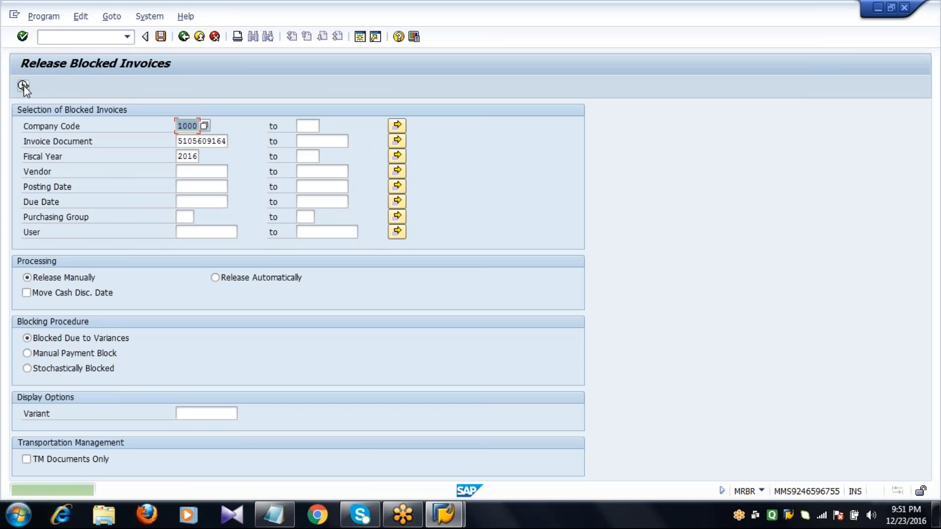
pyautogui.click(55, 356)
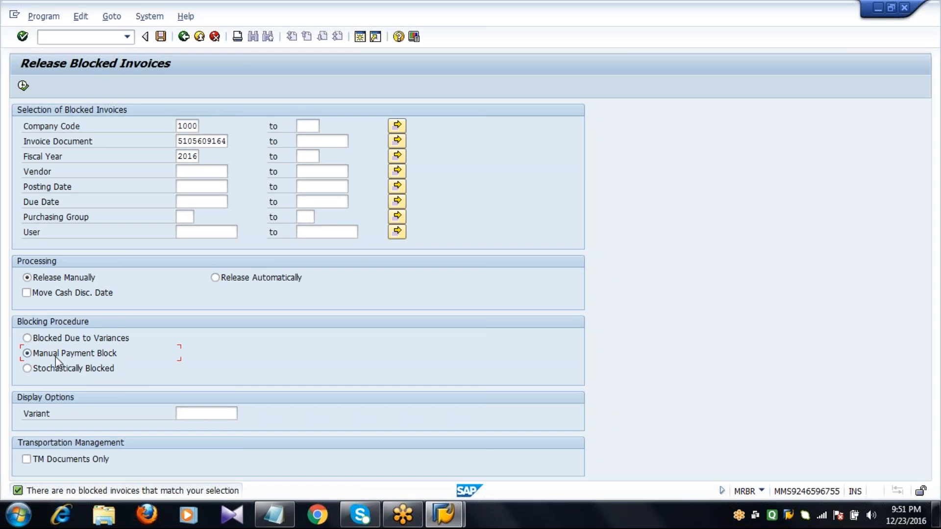
pyautogui.click(24, 87)
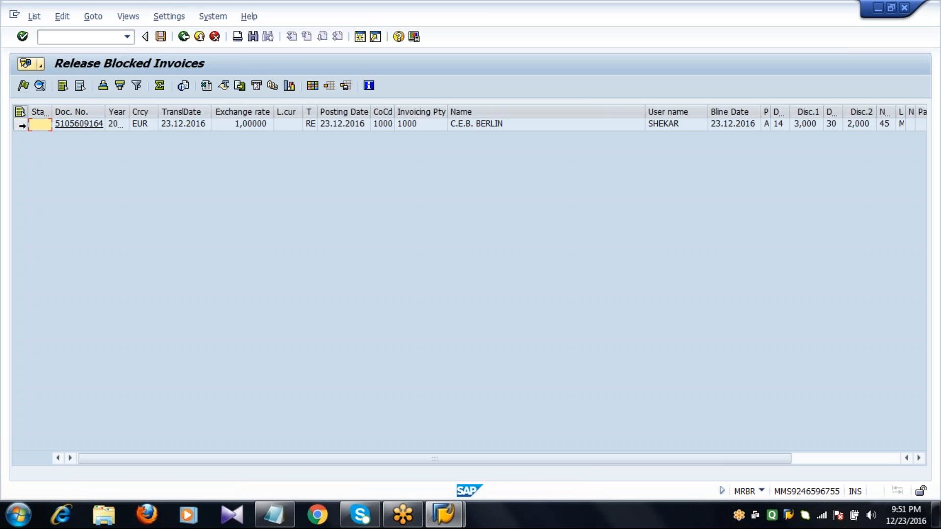
# Step: Release the listed blocked invoice and save the release
pyautogui.click(21, 124)
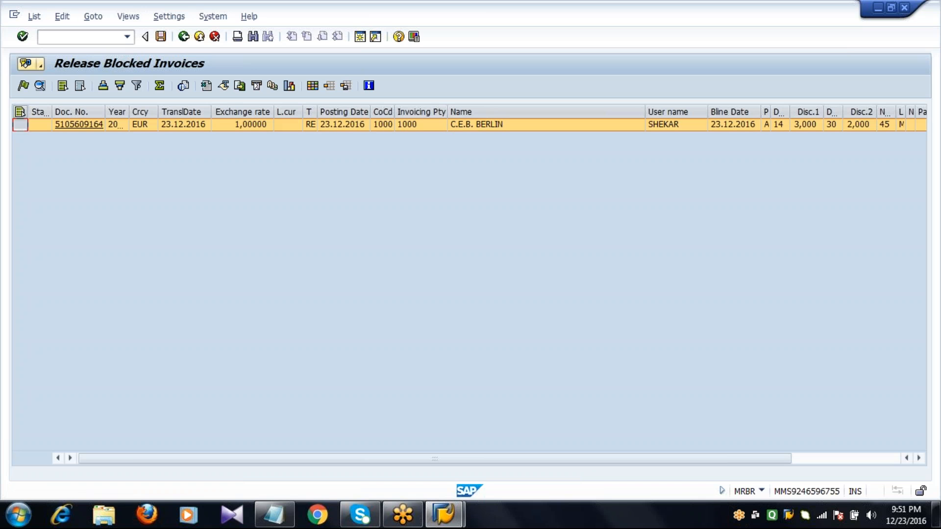
pyautogui.click(23, 87)
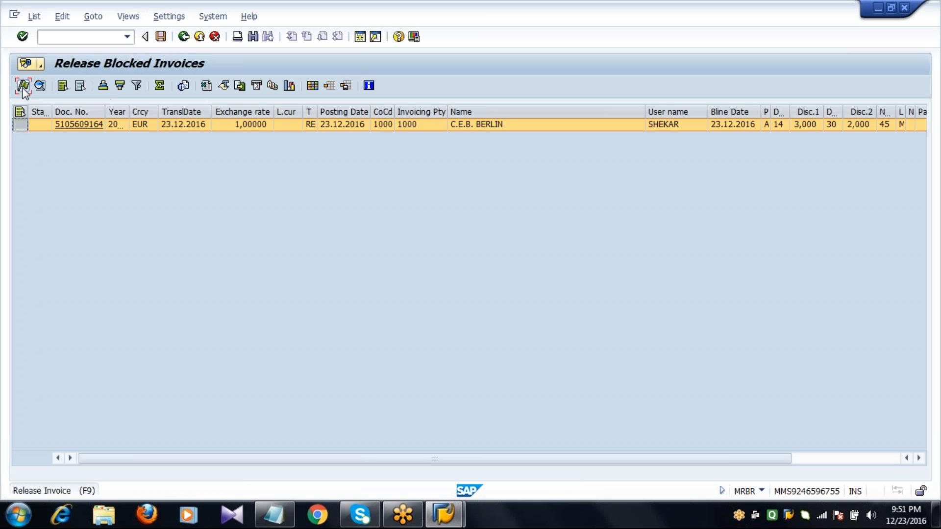
pyautogui.click(162, 37)
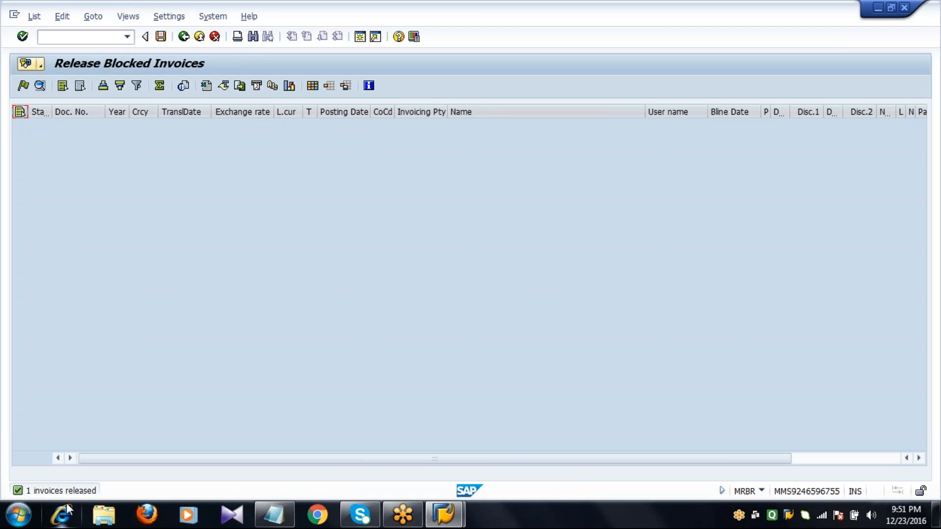
# Step: Return to SAP Easy Access and open transaction ME21N to create a purchase order
pyautogui.click(184, 37)
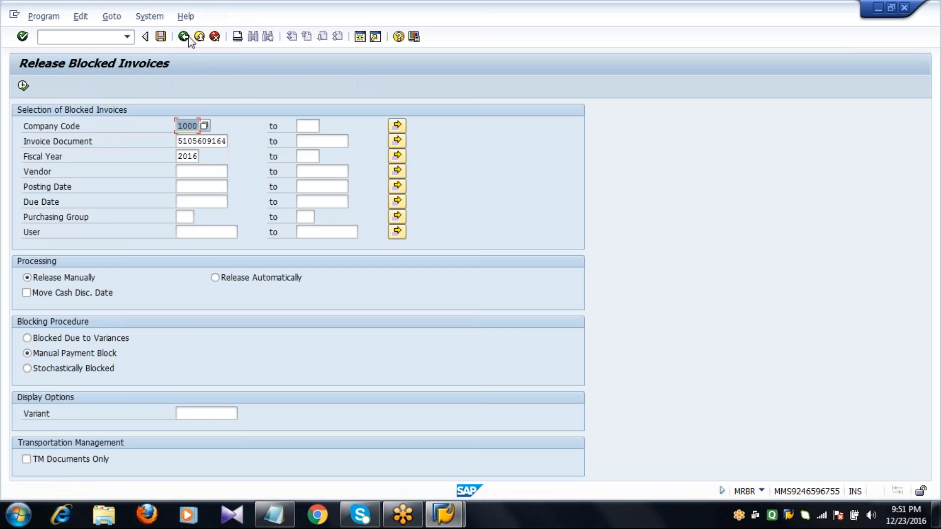
pyautogui.click(184, 36)
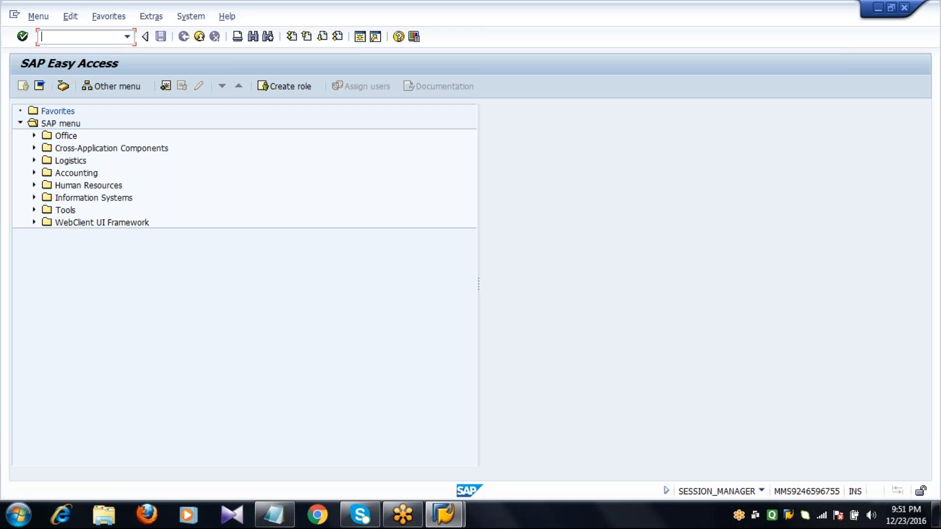
pyautogui.write('ME21N')
pyautogui.press('Return')
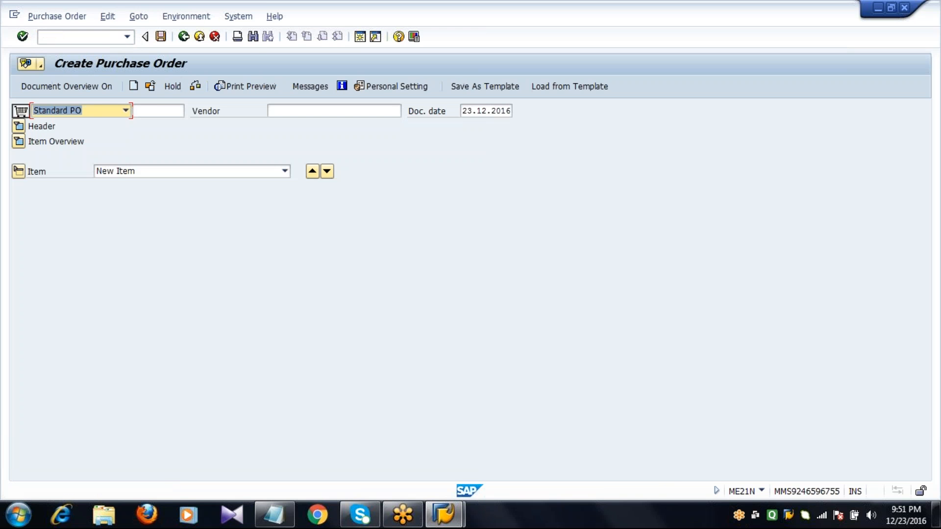
# Step: Set the standard PO's vendor to 1000, with purchasing organization 1000, purchasing group 001 and company code 1000
pyautogui.press('Tab')
pyautogui.press('Tab')
pyautogui.write('1')
pyautogui.press('Return')
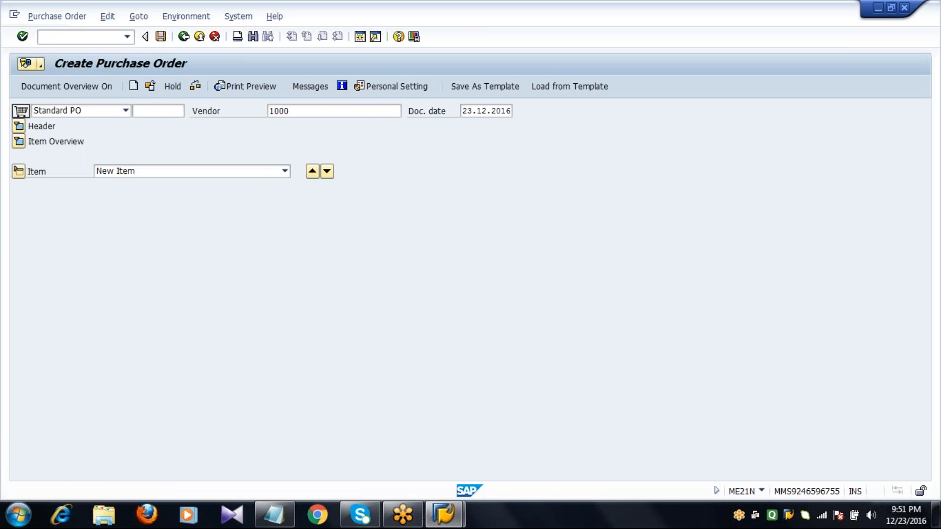
pyautogui.press('Return')
pyautogui.write('1000')
pyautogui.press('Tab')
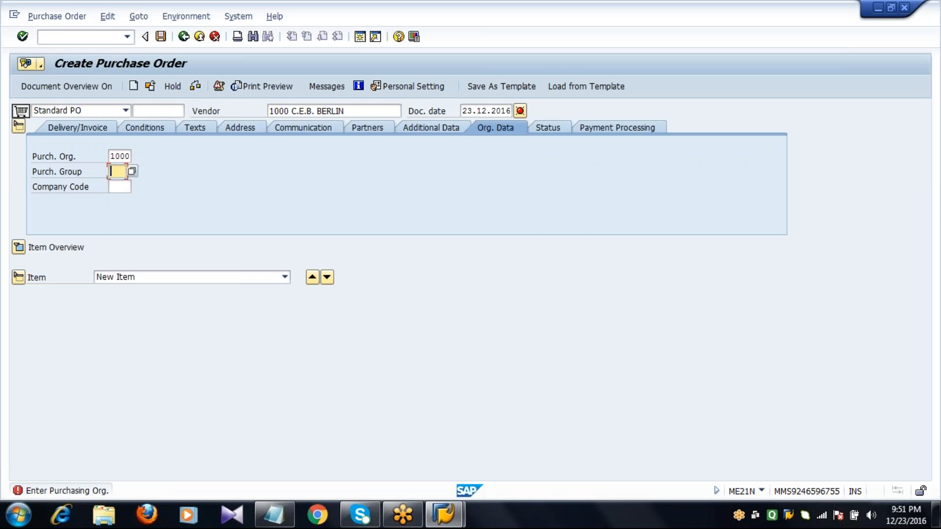
pyautogui.write('001')
pyautogui.press('Tab')
pyautogui.write('1000')
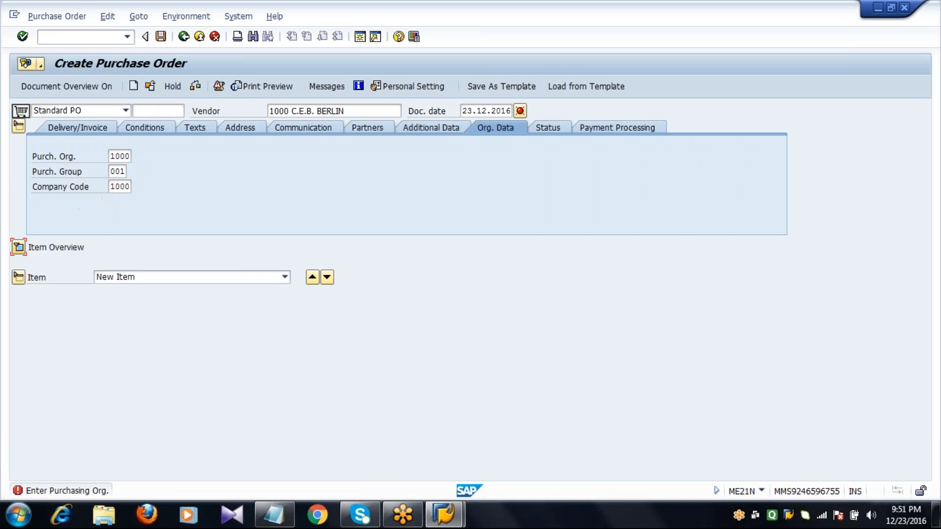
# Step: Expand the item overview and enter an item for material 100-120 with quantity 10 and net price 100 EUR
pyautogui.click(18, 246)
pyautogui.click(145, 264)
pyautogui.write('1')
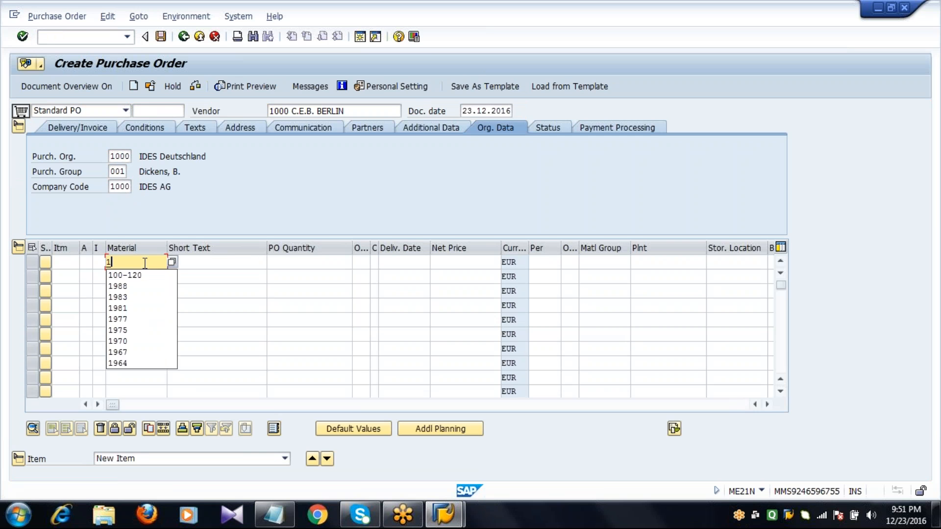
pyautogui.press('Down')
pyautogui.press('Return')
pyautogui.press('Tab')
pyautogui.press('Tab')
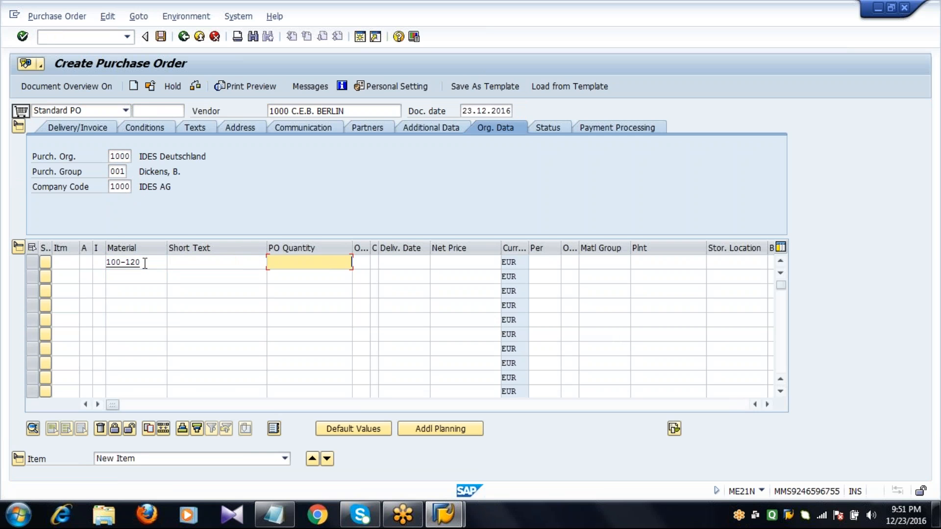
pyautogui.write('10')
pyautogui.press('Tab')
pyautogui.press('Tab')
pyautogui.press('Tab')
pyautogui.press('Tab')
pyautogui.write('100')
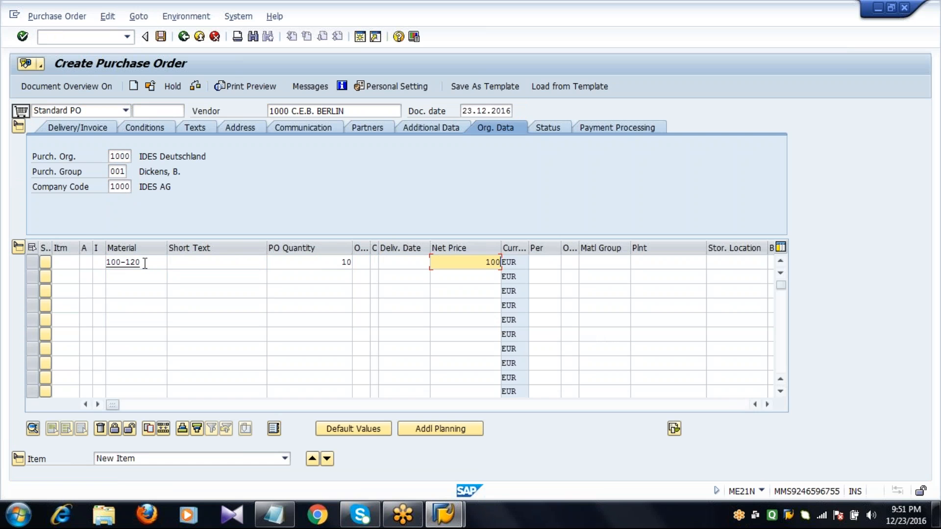
# Step: Set the item's plant to 1000 and storage location to 0001, then save the purchase order
pyautogui.press('Tab')
pyautogui.press('Tab')
pyautogui.press('Tab')
pyautogui.write('1000')
pyautogui.press('Tab')
pyautogui.write('0001')
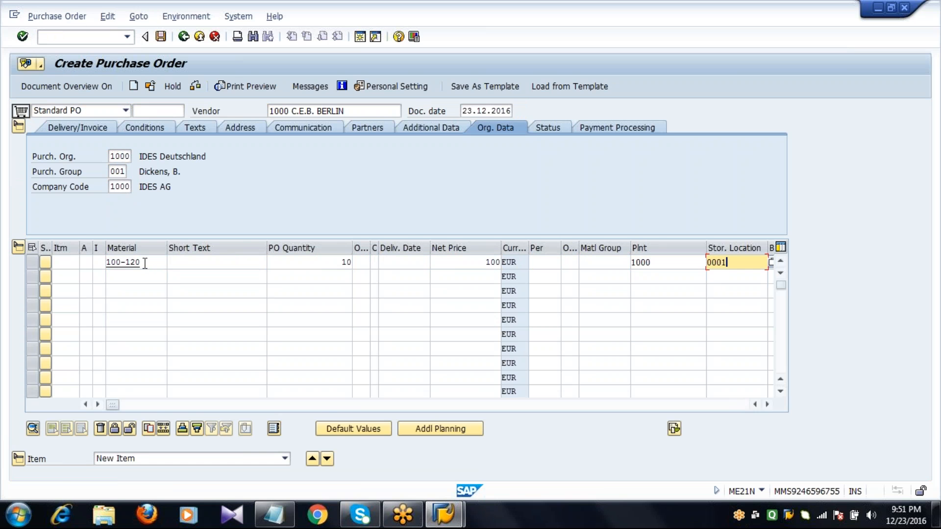
pyautogui.press('Return')
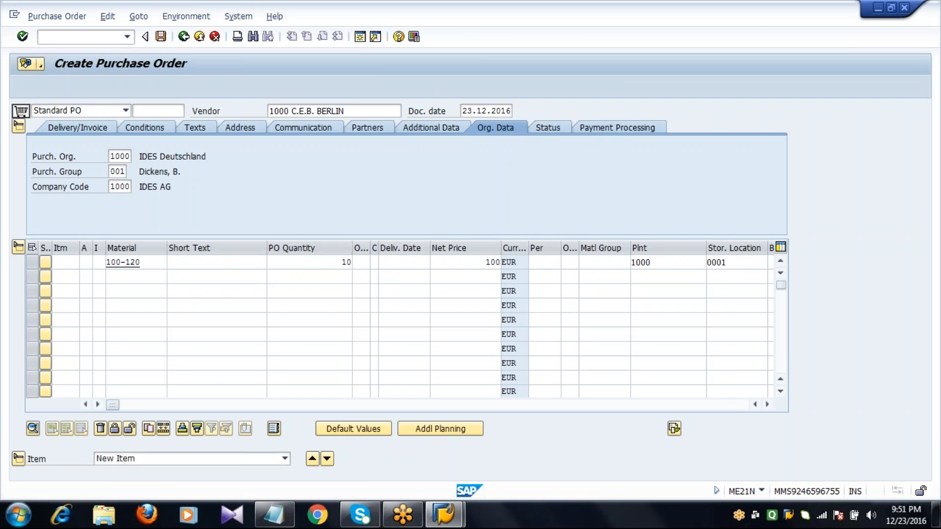
pyautogui.click(161, 37)
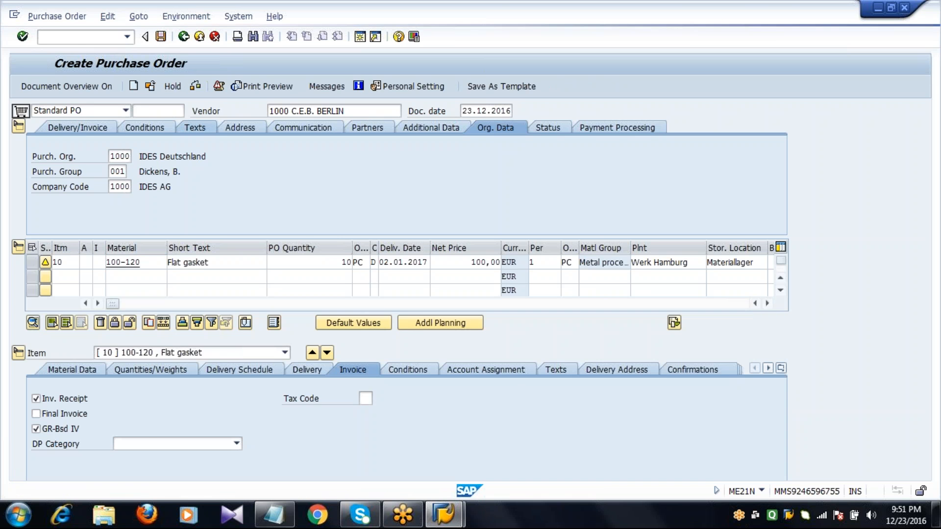
# Step: Open transaction MIGO and load the newly created purchase order for goods receipt
pyautogui.write('/nme23')
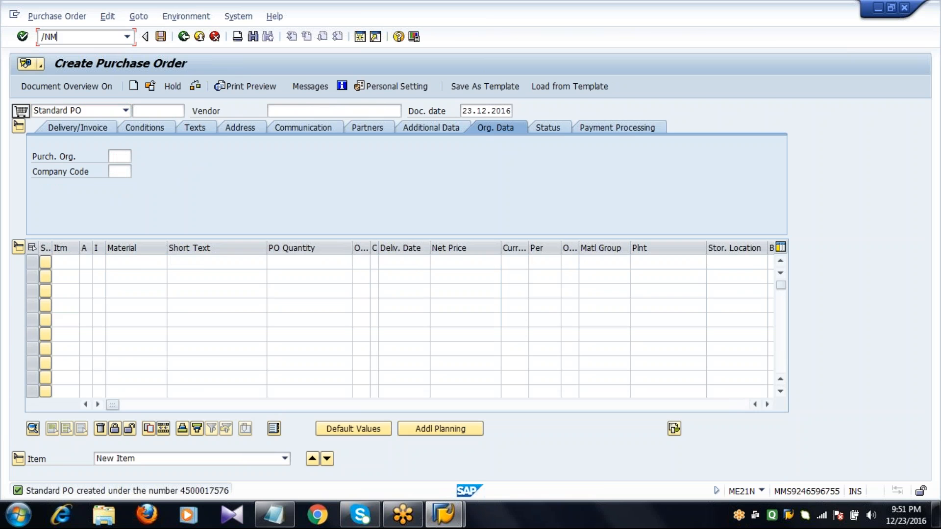
pyautogui.press('Return')
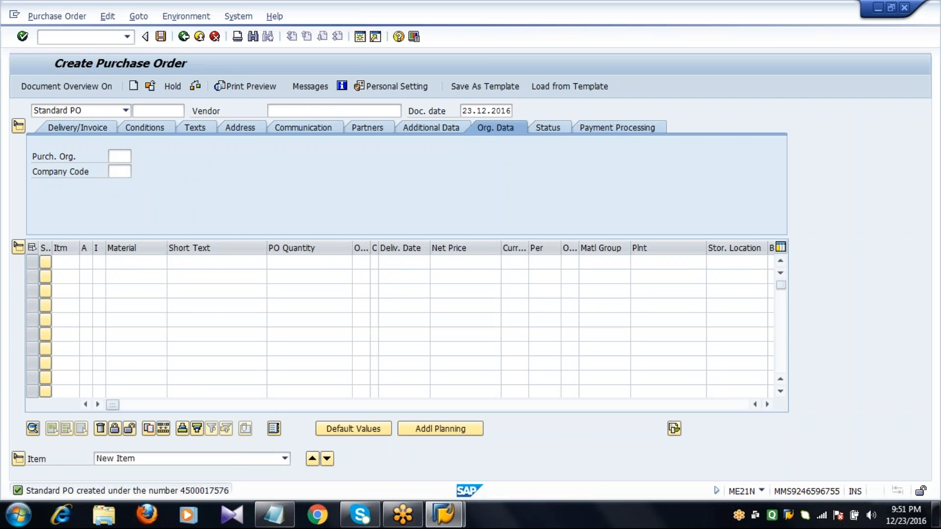
pyautogui.write('4')
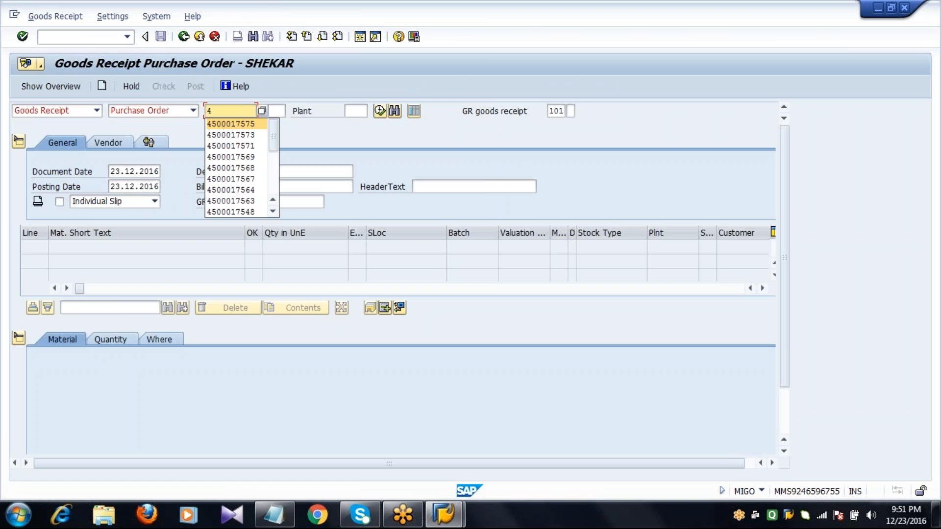
pyautogui.write('500017576')
pyautogui.press('Return')
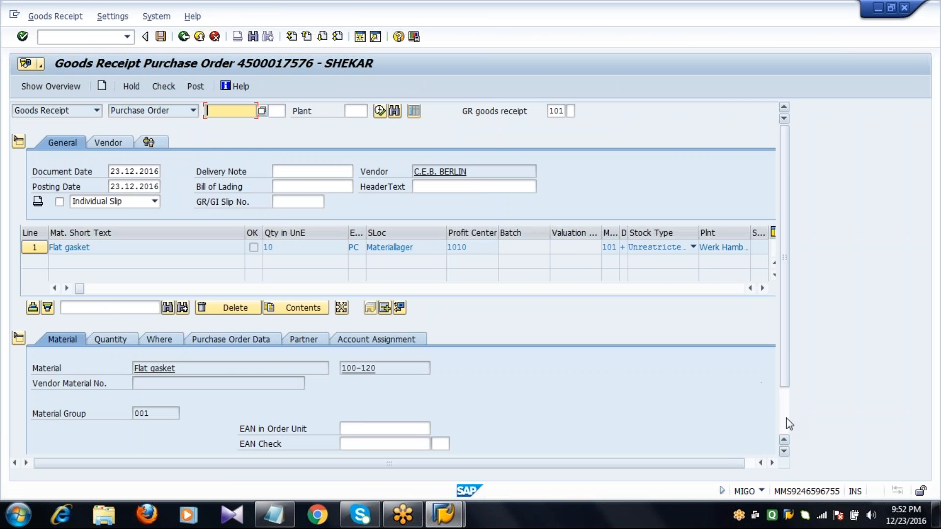
# Step: Mark the Flat gasket line as Item OK and post the goods receipt
pyautogui.scroll(-2, 789, 425)
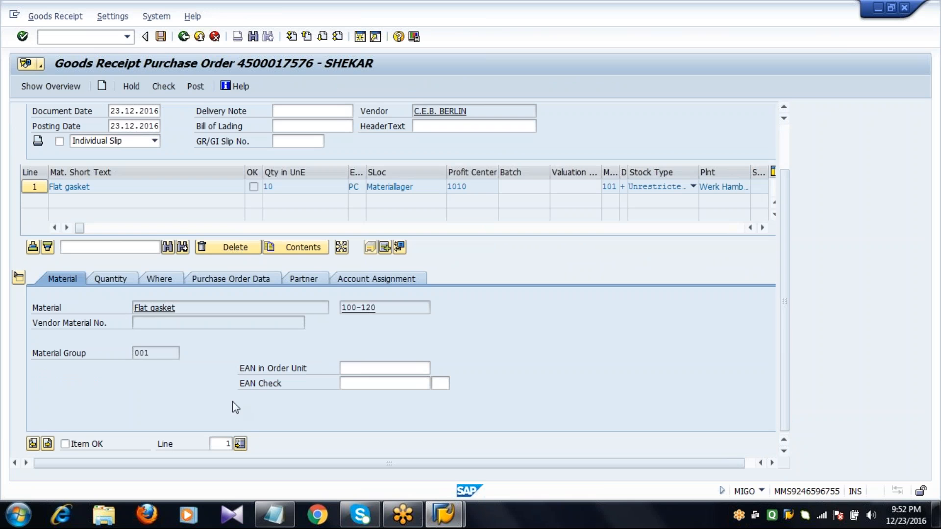
pyautogui.click(69, 446)
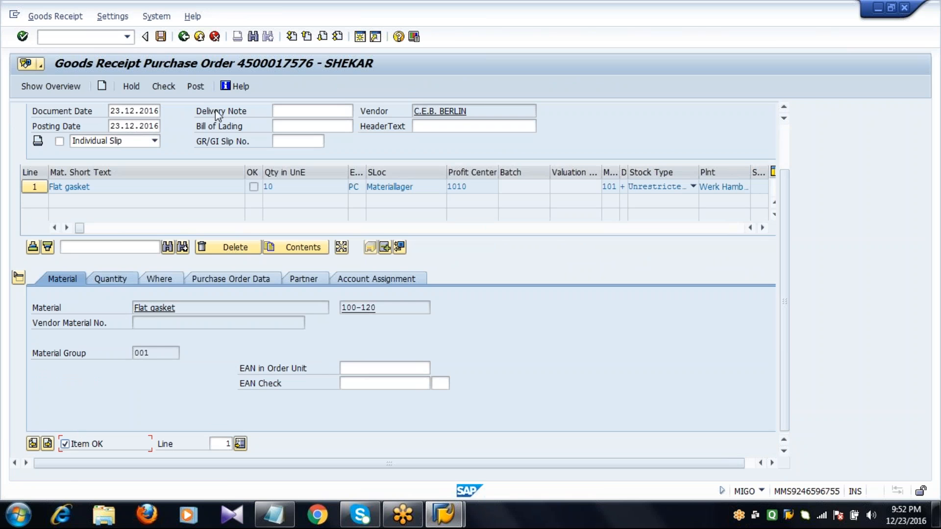
pyautogui.click(160, 38)
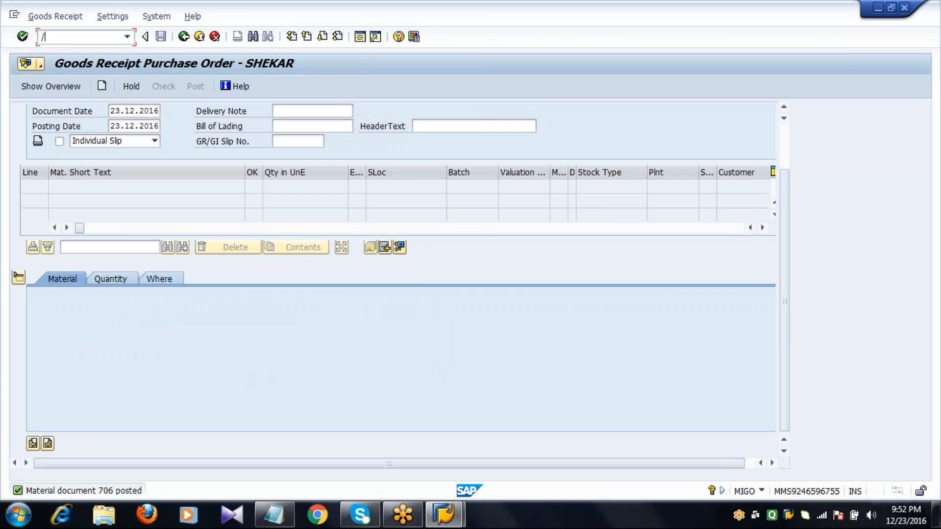
# Step: Open transaction MIRO and set the new invoice's date to 23.12.2016
pyautogui.write('nmigo')
pyautogui.press('Return')
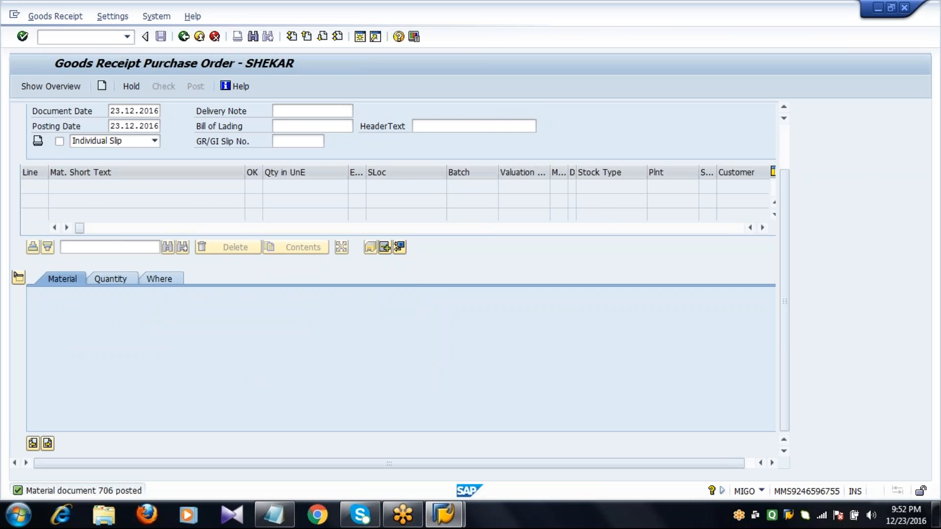
pyautogui.write('2')
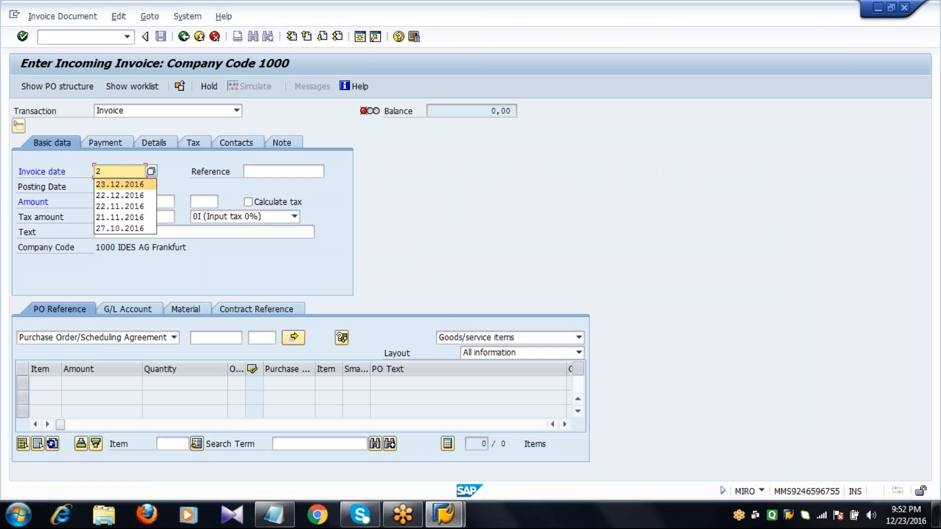
pyautogui.press('Return')
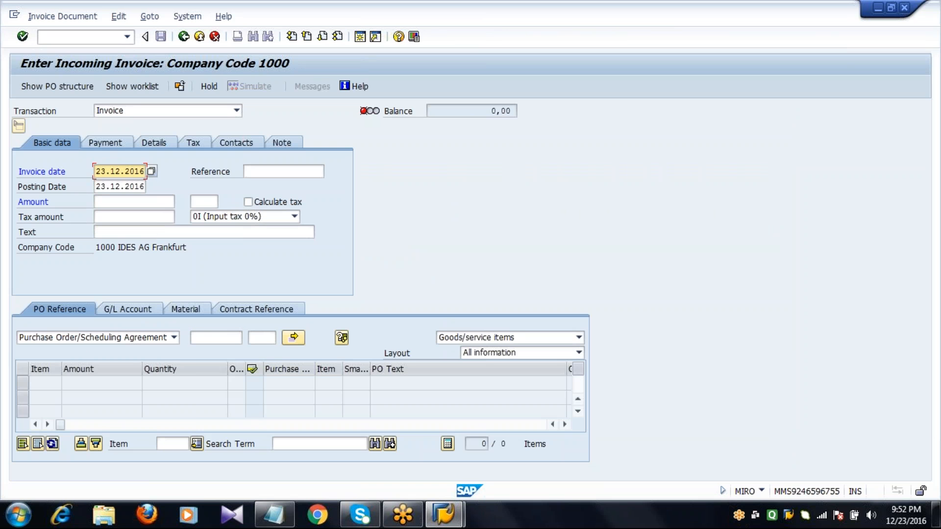
# Step: Reference the newly created purchase order in the invoice and load its item with the Invoice reduction layout
pyautogui.click(217, 337)
pyautogui.write('45')
pyautogui.press('Down')
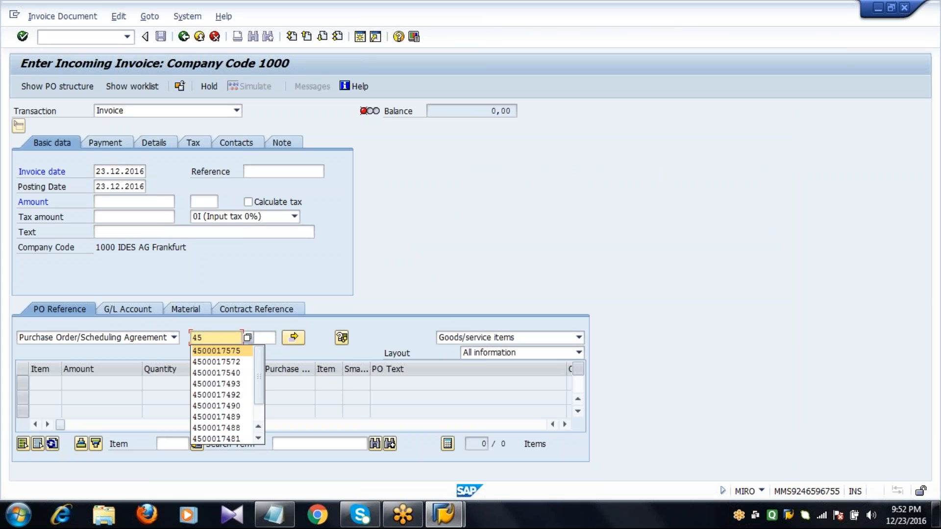
pyautogui.press('Return')
pyautogui.press('BackSpace')
pyautogui.write('6')
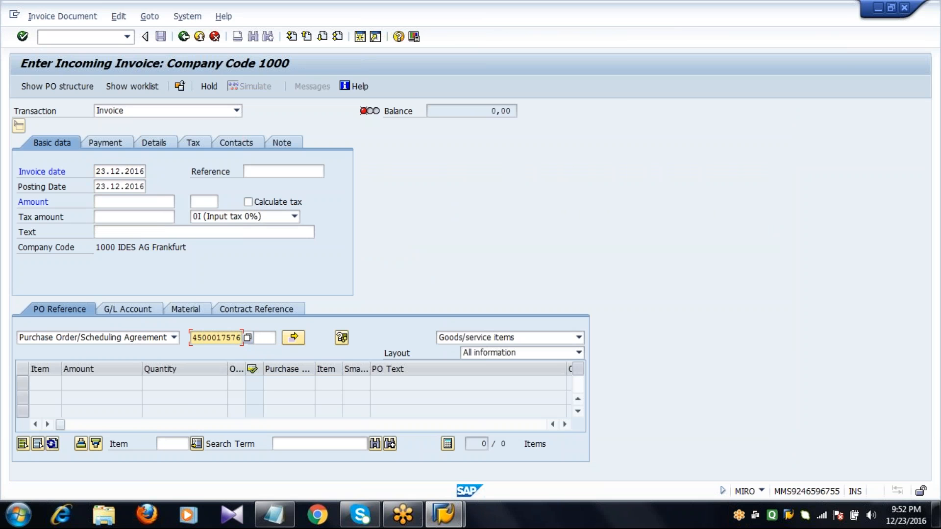
pyautogui.click(494, 354)
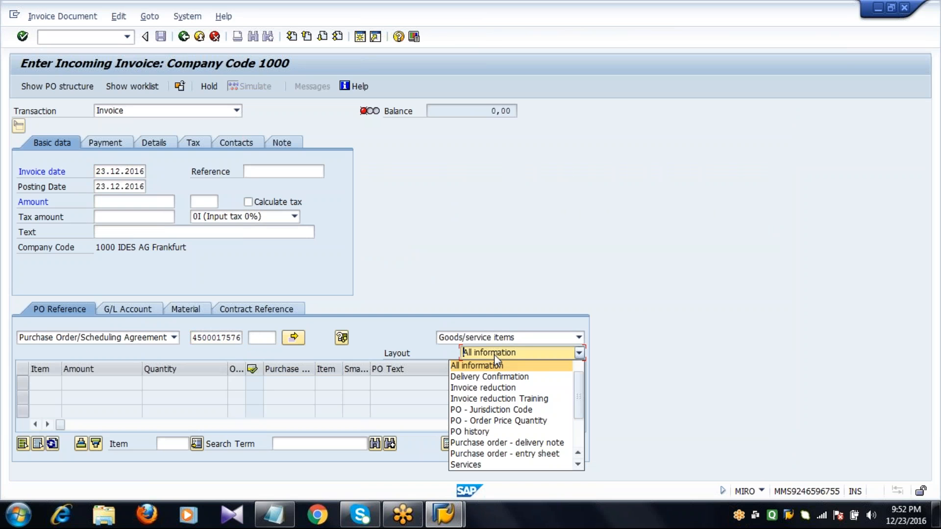
pyautogui.click(483, 388)
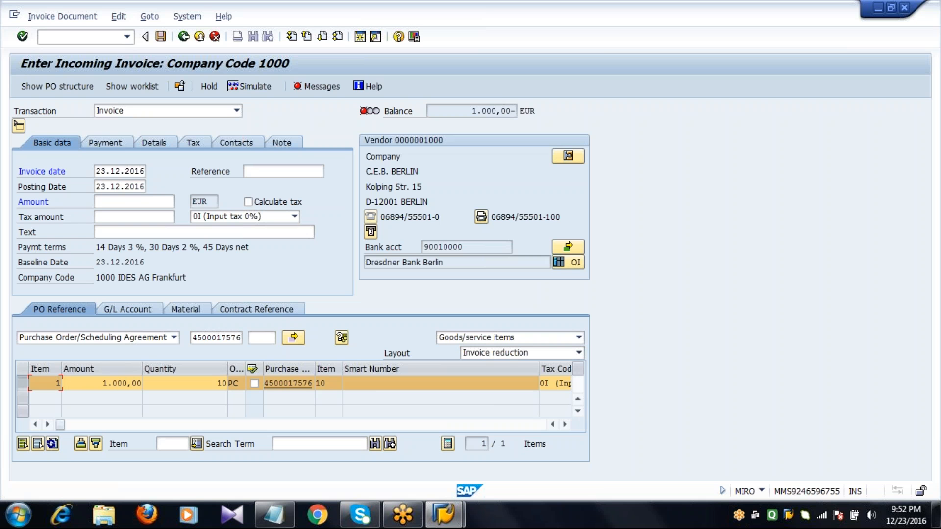
# Step: Set the invoice item's correction ID to "Vendor error: reduce invoice"
pyautogui.click(95, 387)
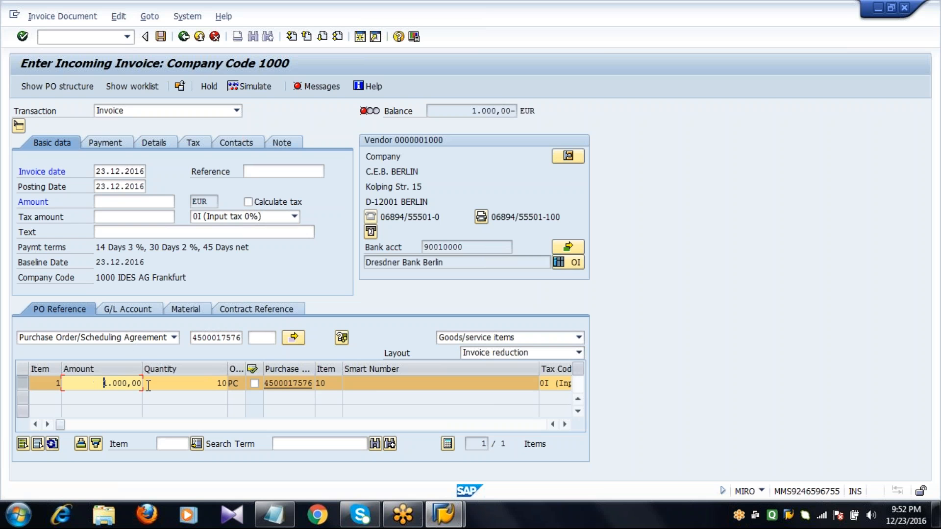
pyautogui.press('Tab')
pyautogui.press('Tab')
pyautogui.press('Tab')
pyautogui.press('Tab')
pyautogui.press('Tab')
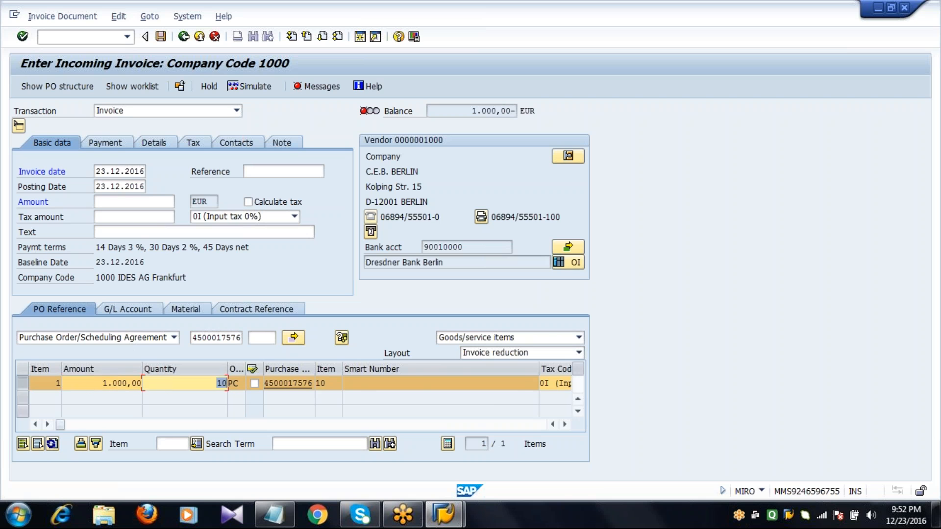
pyautogui.press('Tab')
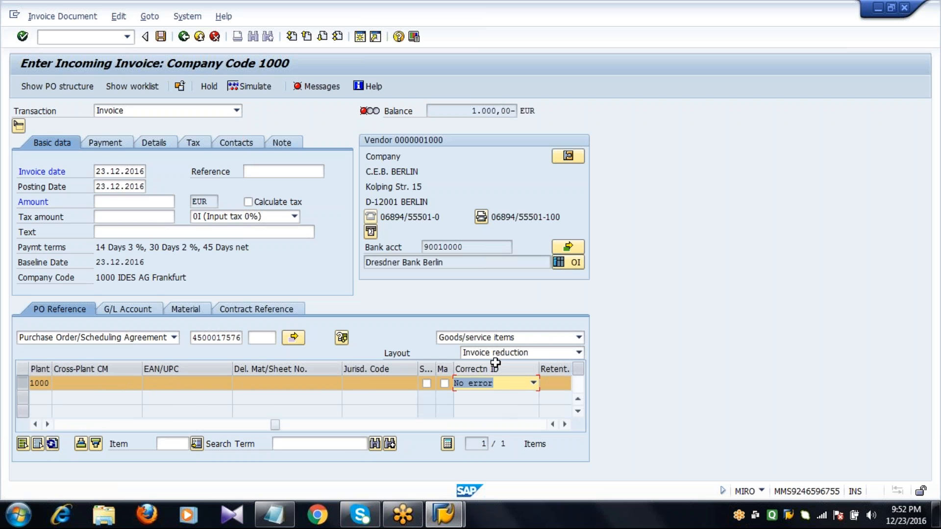
pyautogui.click(533, 384)
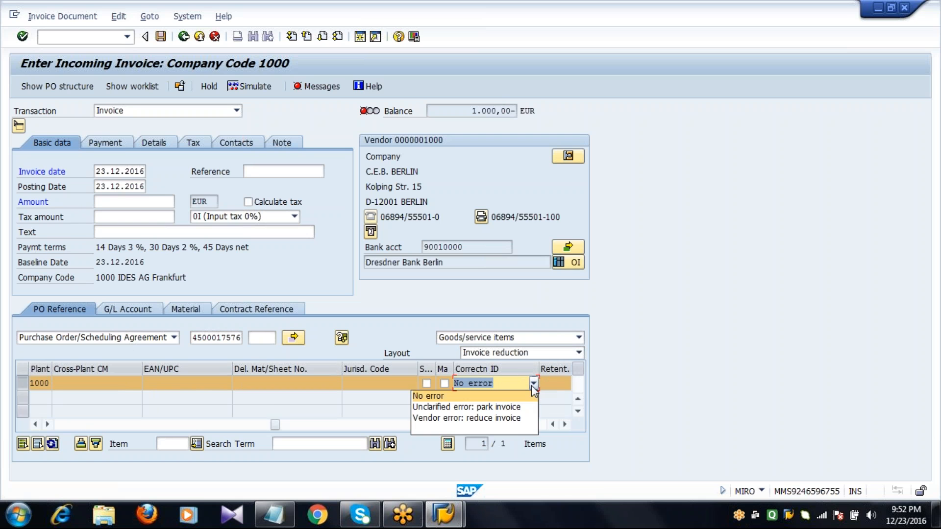
pyautogui.click(518, 419)
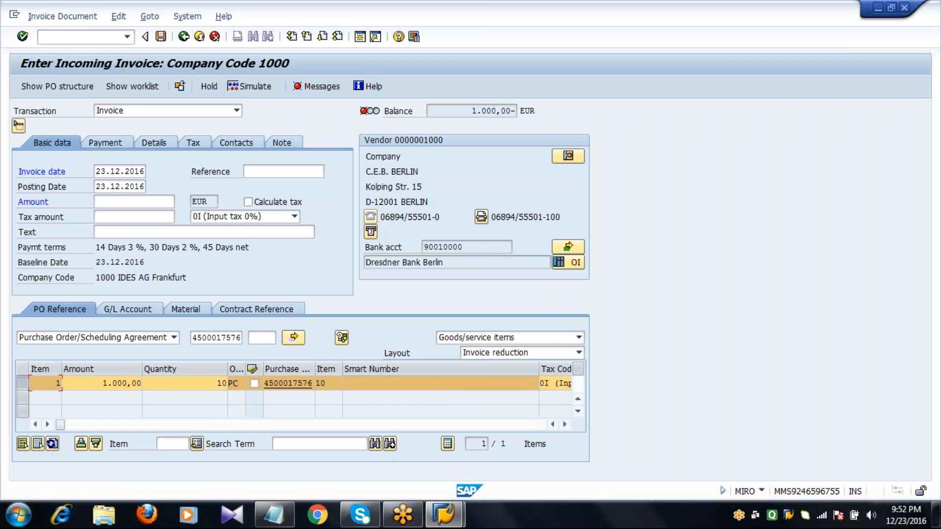
# Step: Set the invoice item's amount to 900 EUR and acknowledge the reduction
pyautogui.click(96, 386)
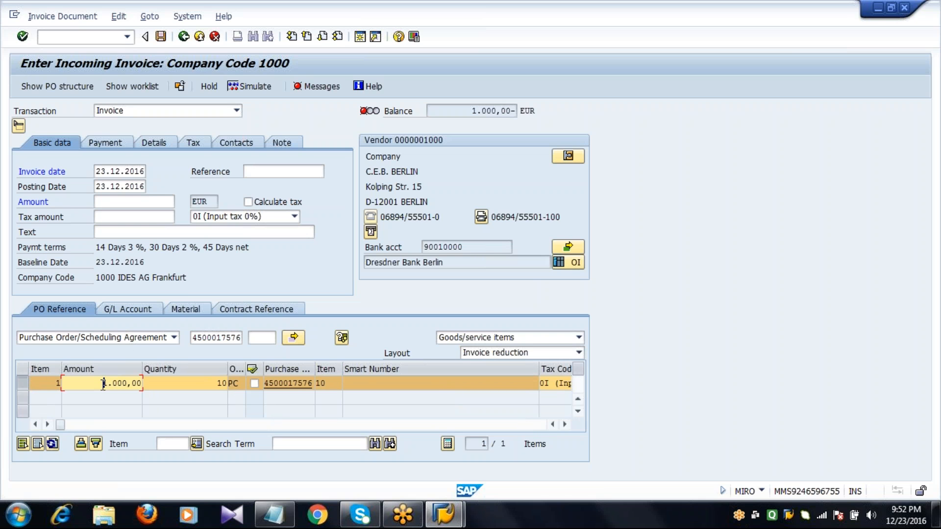
pyautogui.press('Delete')
pyautogui.press('Delete')
pyautogui.press('Delete')
pyautogui.press('Delete')
pyautogui.press('Delete')
pyautogui.press('Delete')
pyautogui.press('Delete')
pyautogui.press('Delete')
pyautogui.write('900')
pyautogui.press('Return')
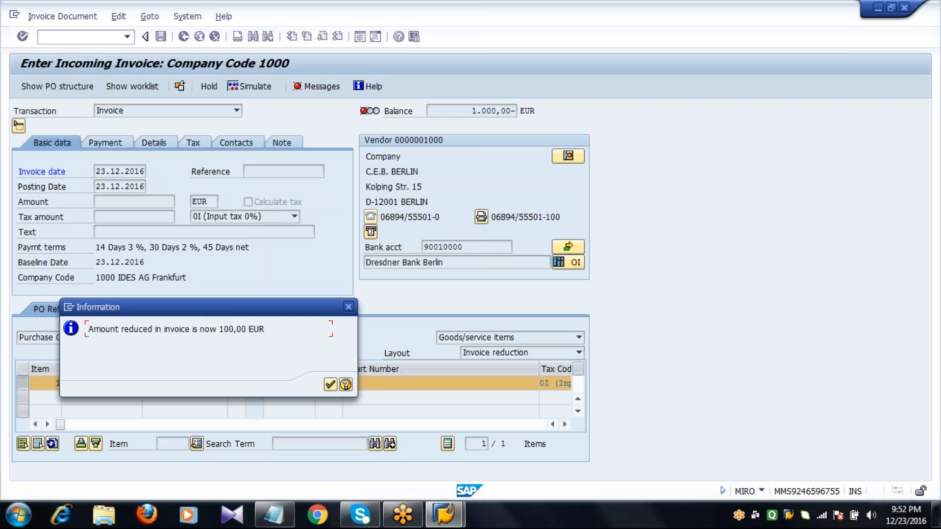
pyautogui.press('Return')
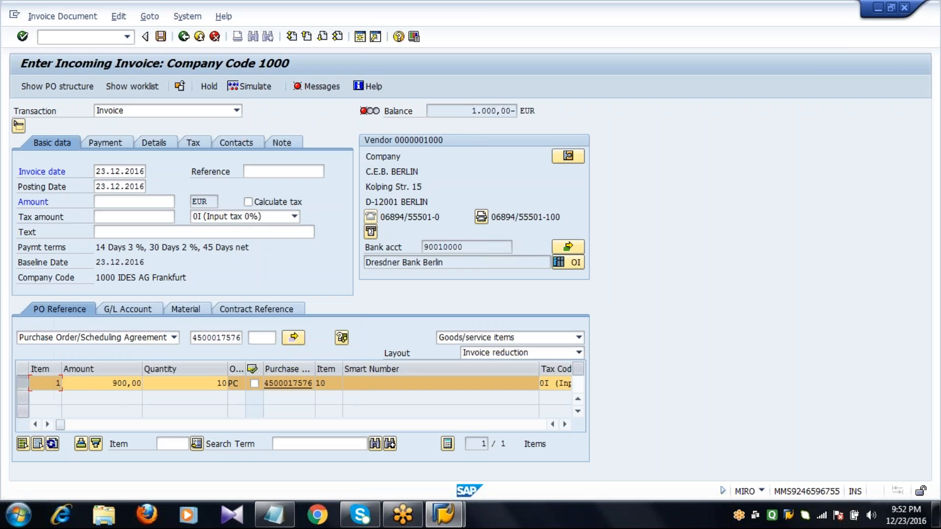
# Step: Enter 1000 EUR as the invoice's total amount in the basic data and post the invoice
pyautogui.click(163, 203)
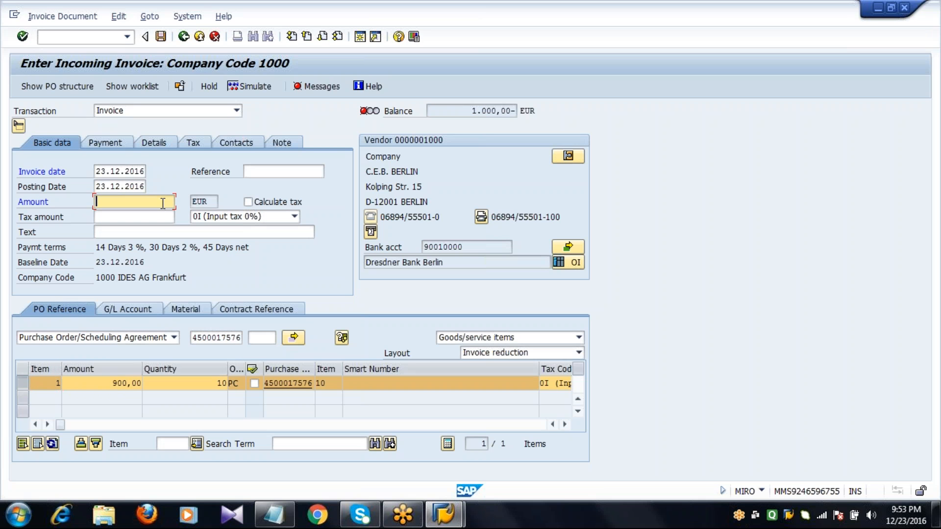
pyautogui.write('1000')
pyautogui.press('Return')
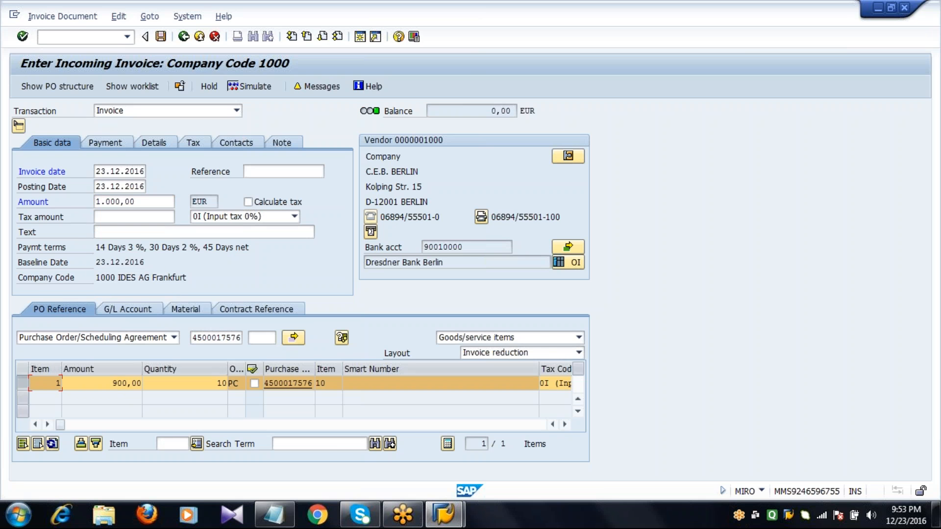
pyautogui.click(139, 202)
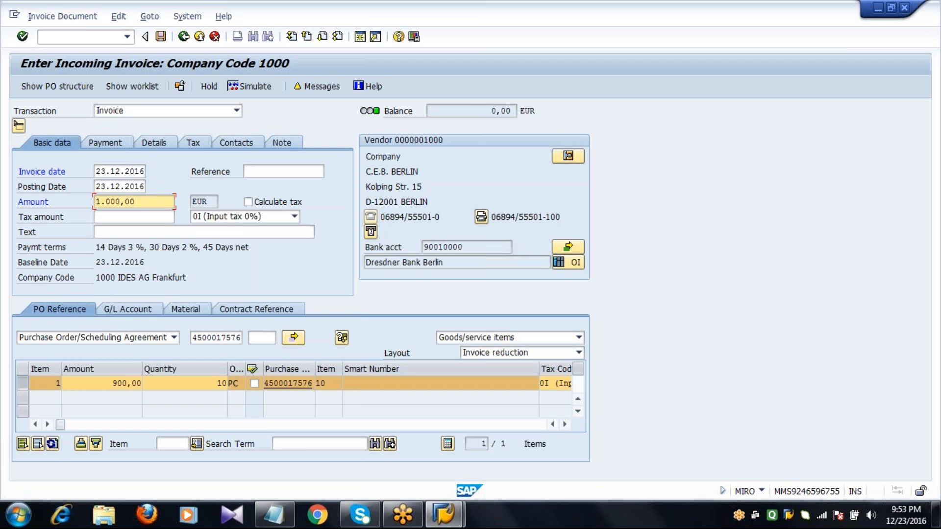
pyautogui.click(112, 385)
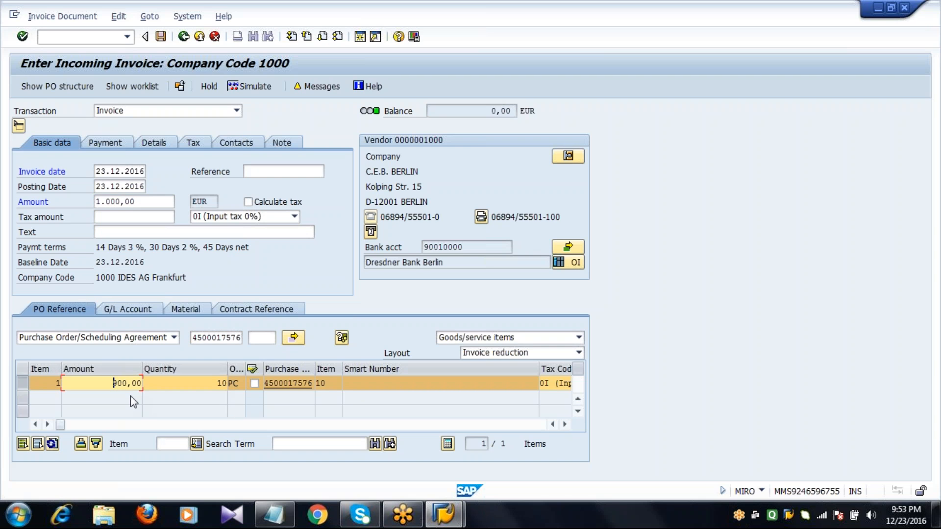
pyautogui.press('Return')
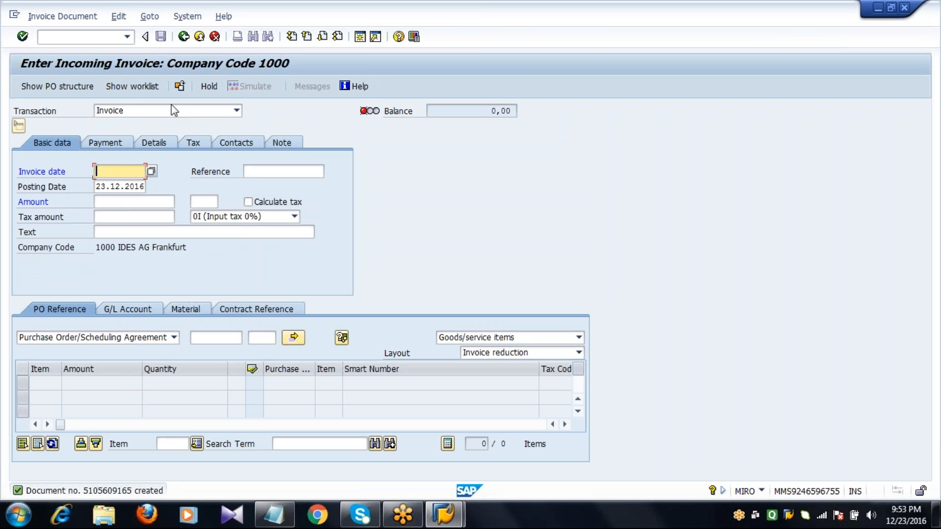
# Step: Open transaction ME23N and display the purchase order that was just invoiced
pyautogui.click(93, 37)
pyautogui.write('/')
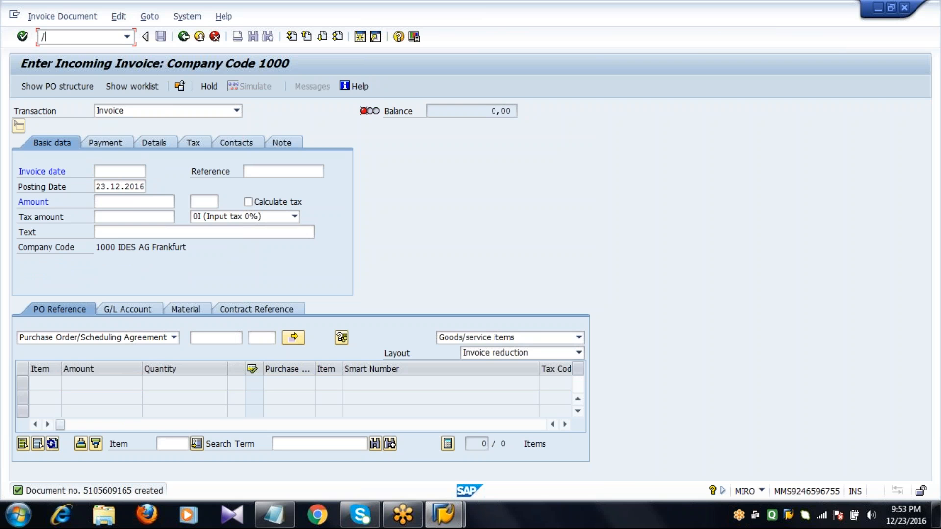
pyautogui.write('nMIRO')
pyautogui.press('Return')
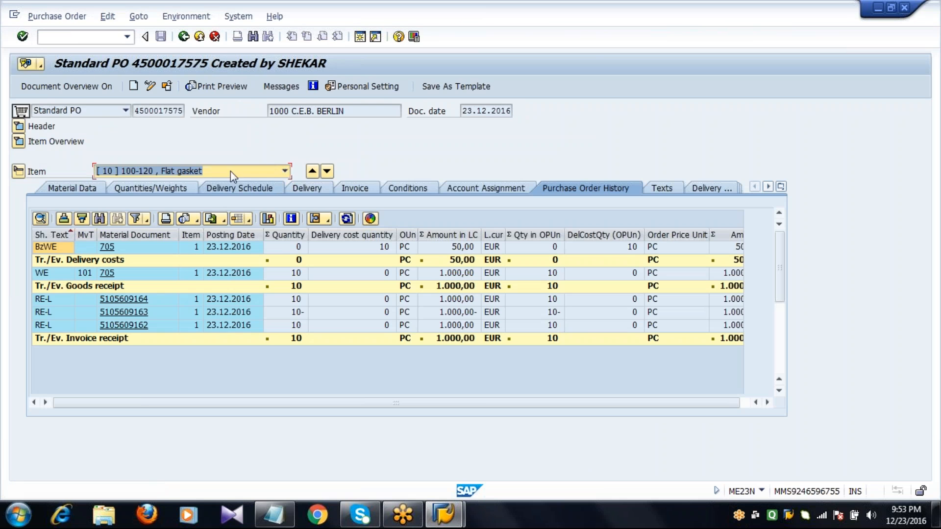
pyautogui.click(167, 87)
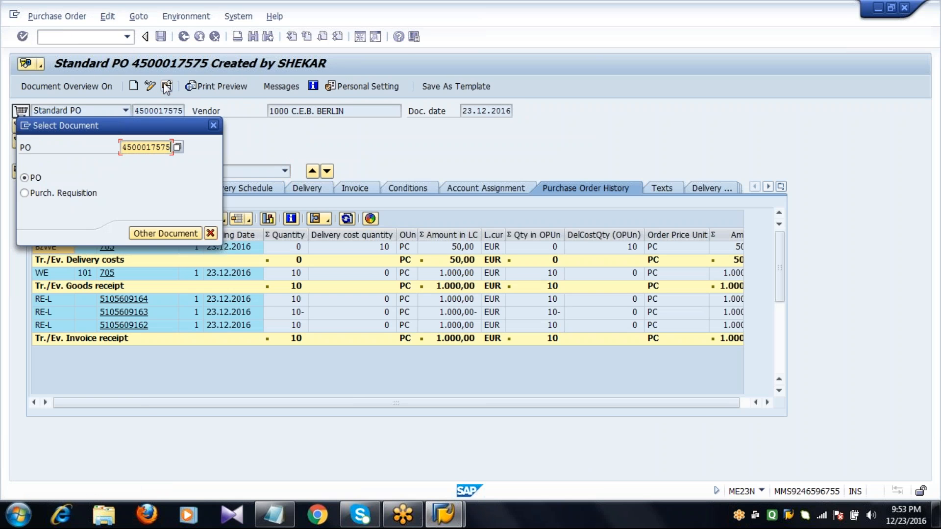
pyautogui.press('BackSpace')
pyautogui.write('6')
pyautogui.press('Return')
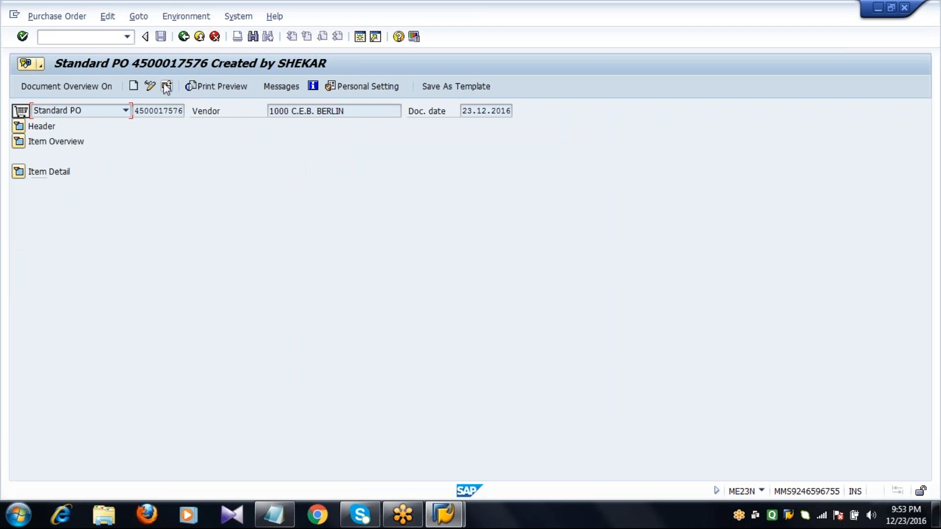
# Step: Check the invoiced amount in the order's header status and in the Flat gasket item's purchase order history
pyautogui.click(18, 126)
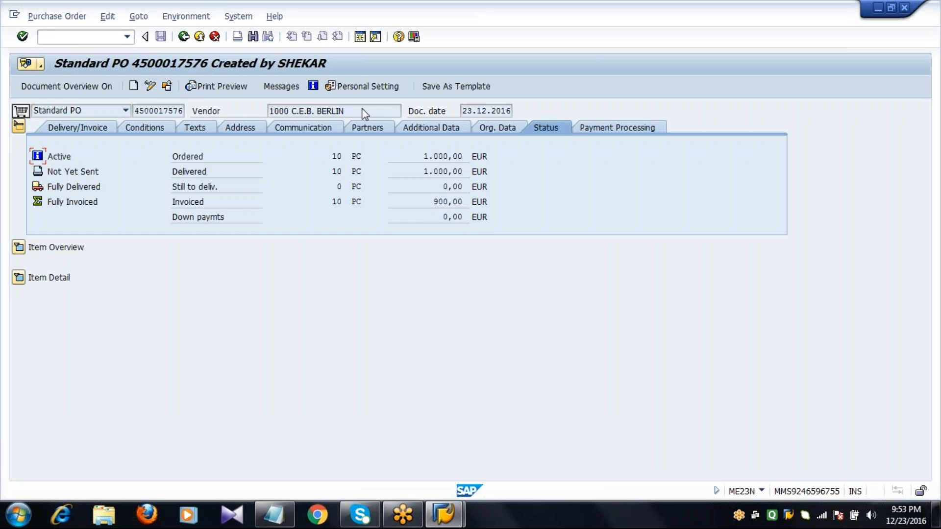
pyautogui.click(434, 202)
pyautogui.moveTo(434, 202); pyautogui.dragTo(495, 209)
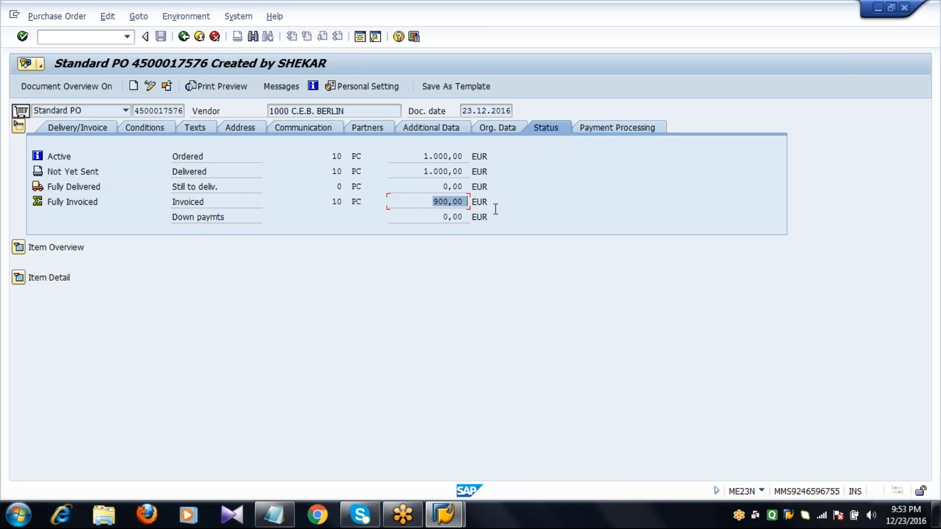
pyautogui.click(19, 279)
pyautogui.click(84, 300)
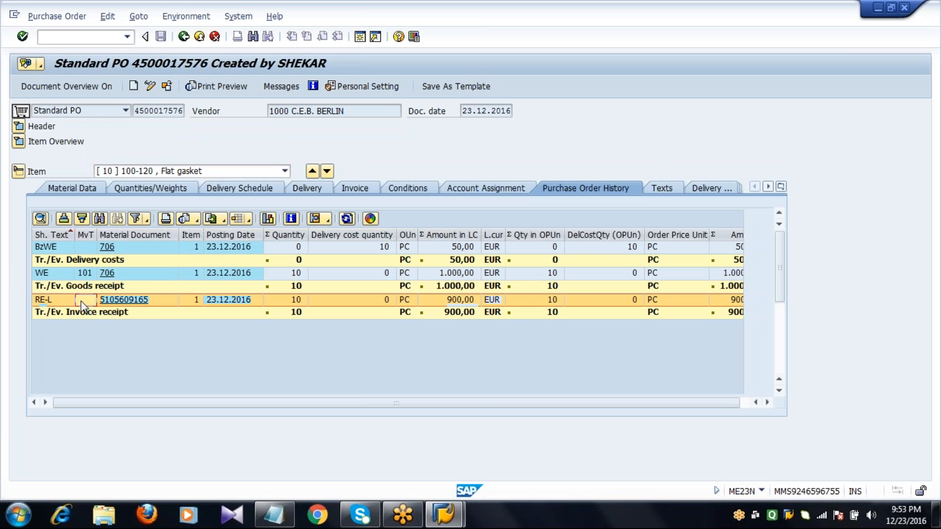
pyautogui.click(444, 305)
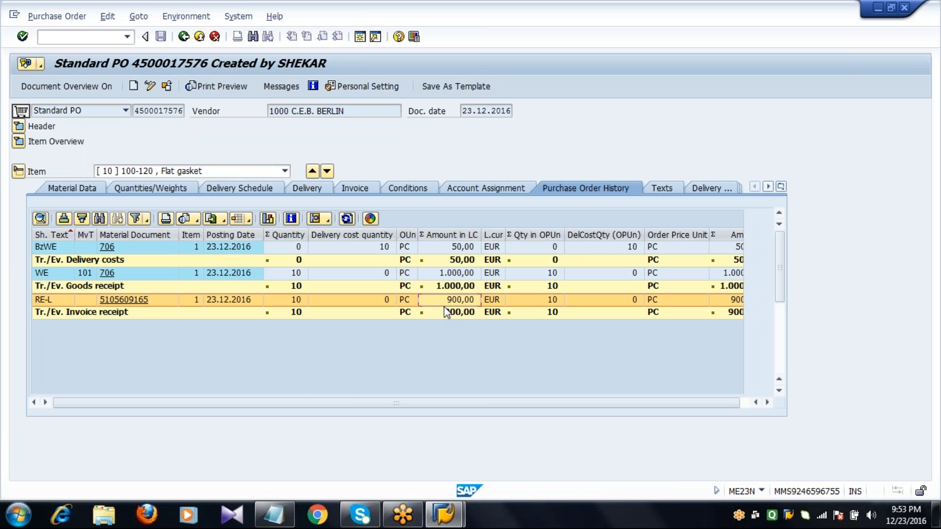
pyautogui.press('F3')
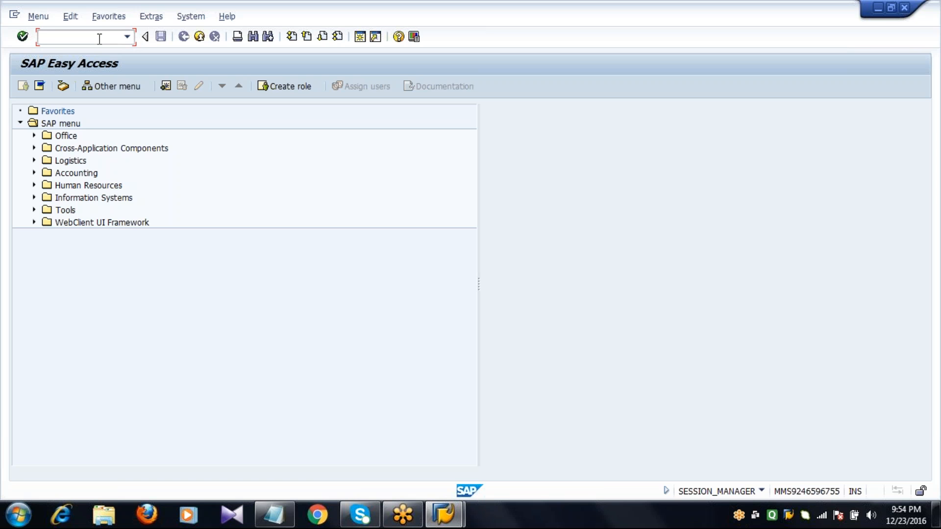
# Step: Open transaction ME21N and start a standard purchase order for vendor 1000 C.E.B. BERLIN
pyautogui.write('ME21N')
pyautogui.press('Return')
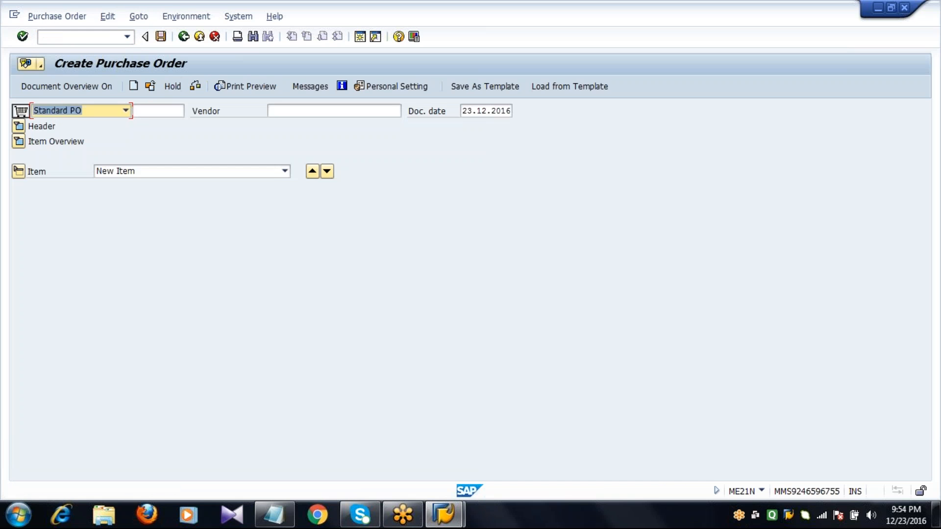
pyautogui.press('Tab')
pyautogui.press('Tab')
pyautogui.write('1')
pyautogui.press('Return')
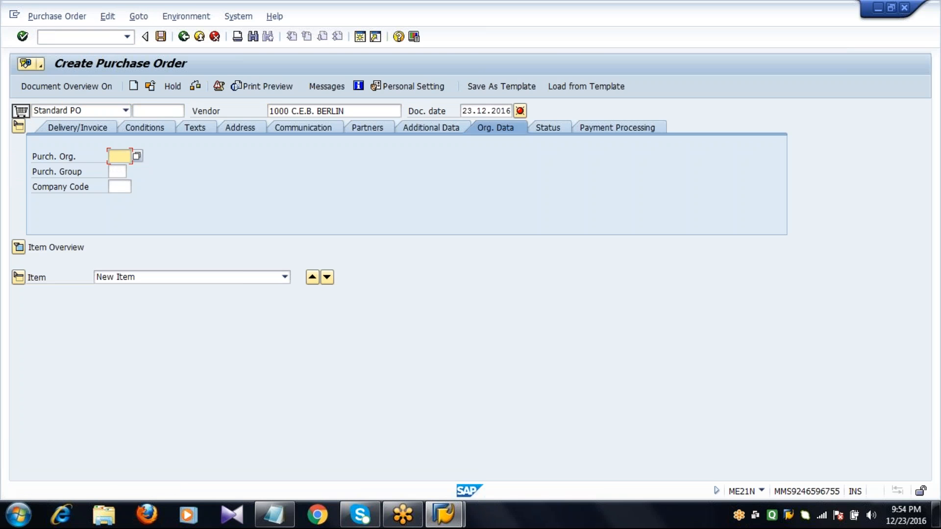
# Step: Set the order's purchasing organization to 1000, purchasing group to 001 and company code to 1000
pyautogui.write('1000')
pyautogui.press('Tab')
pyautogui.write('001')
pyautogui.press('Tab')
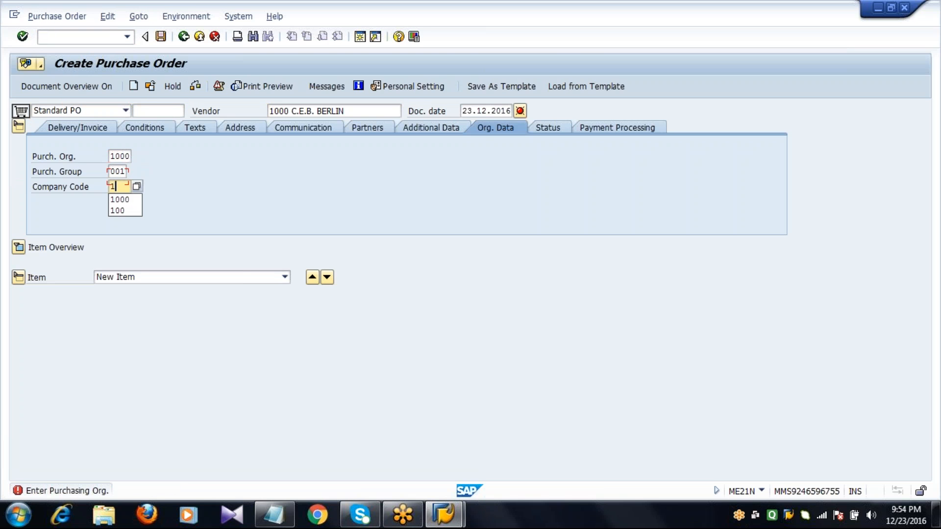
pyautogui.write('1000')
pyautogui.press('Return')
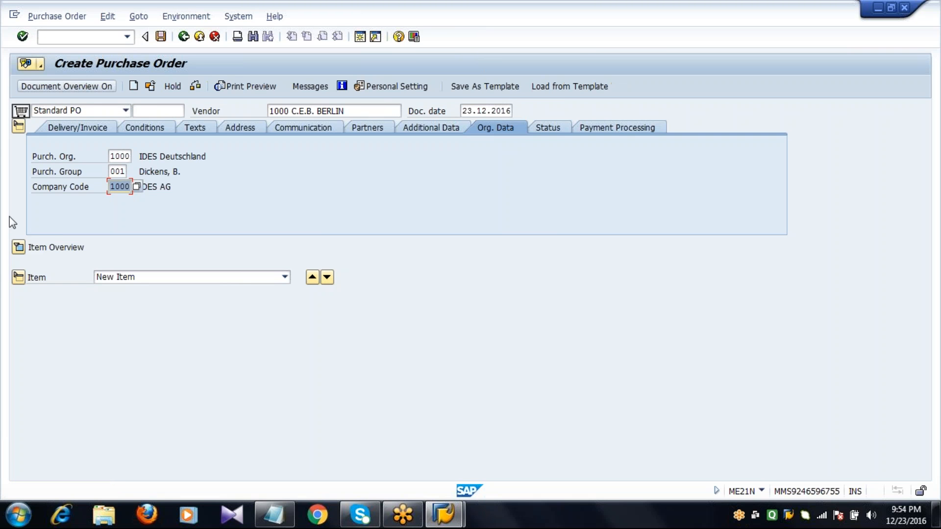
# Step: Add an order item for material 100-120 with quantity 10 and net price 100 EUR
pyautogui.click(18, 247)
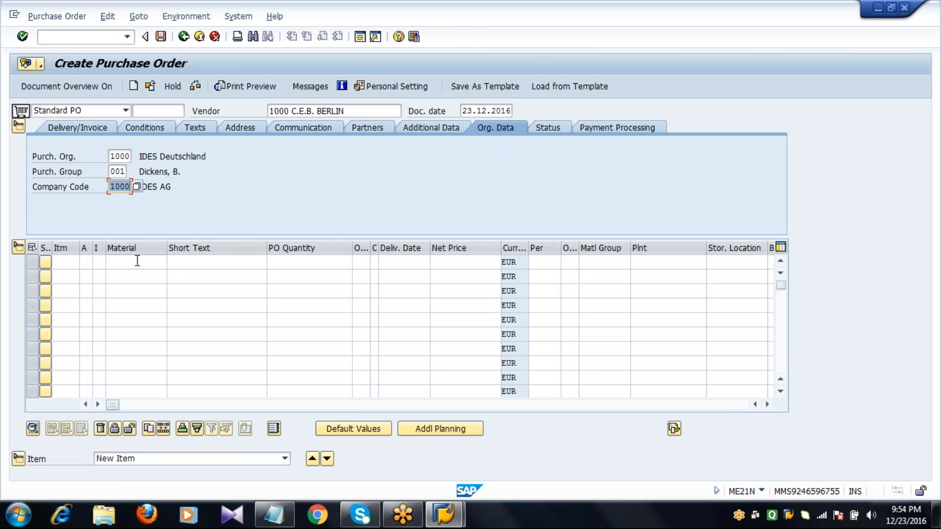
pyautogui.click(138, 261)
pyautogui.write('100-120')
pyautogui.press('Down')
pyautogui.press('Return')
pyautogui.press('Tab')
pyautogui.press('Tab')
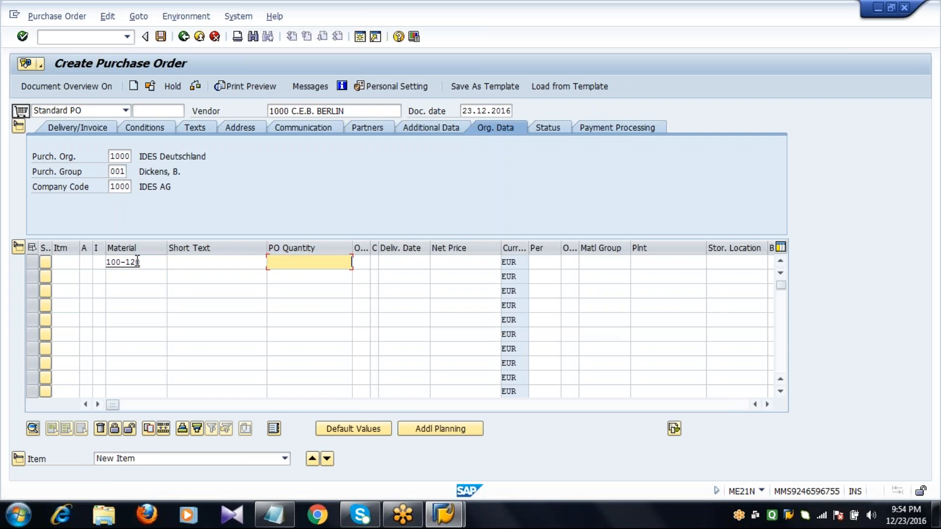
pyautogui.write('10')
pyautogui.press('Tab')
pyautogui.press('Tab')
# Step: Assign plant 1000 and storage location 0001 to the material 100-120 item and save the new order
pyautogui.press('Tab')
pyautogui.write('100')
pyautogui.press('Tab')
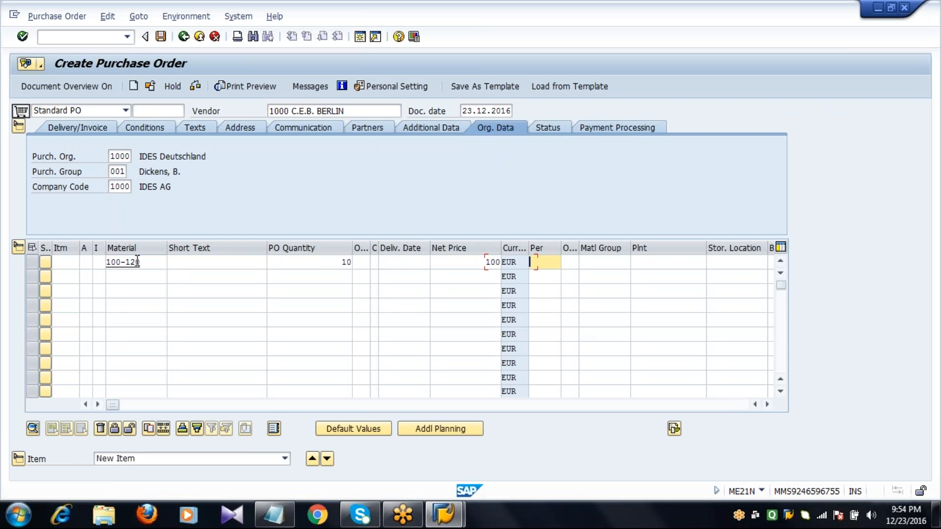
pyautogui.press('Tab')
pyautogui.press('Tab')
pyautogui.press('Tab')
pyautogui.write('1')
pyautogui.press('Down')
pyautogui.press('Return')
pyautogui.press('Tab')
pyautogui.write('00')
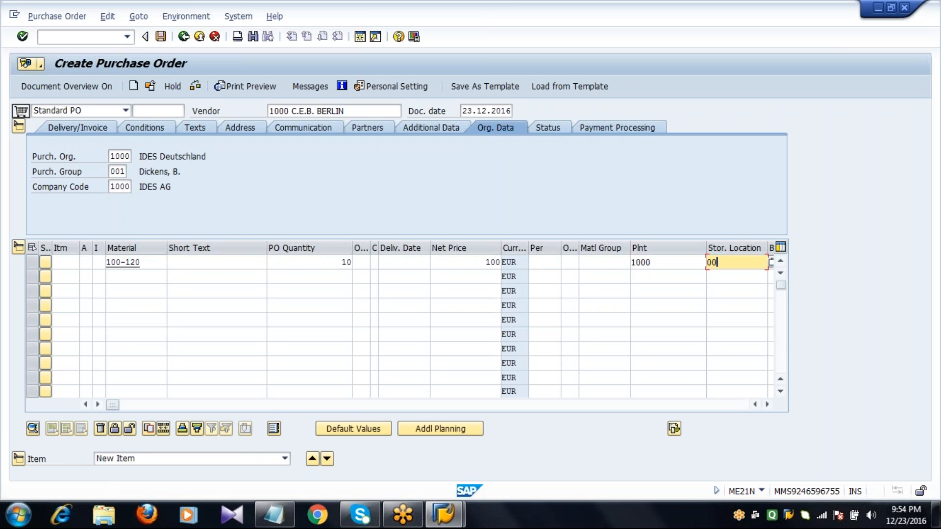
pyautogui.write('01')
pyautogui.press('Return')
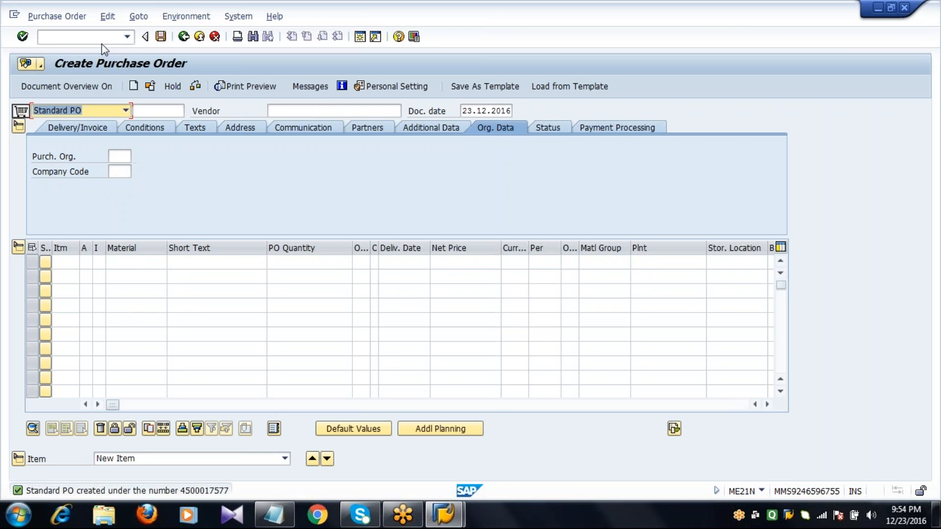
# Step: Open transaction MIGO and post the goods receipt for the newly created purchase order with its Flat gasket item marked OK
pyautogui.write('/NMIGO')
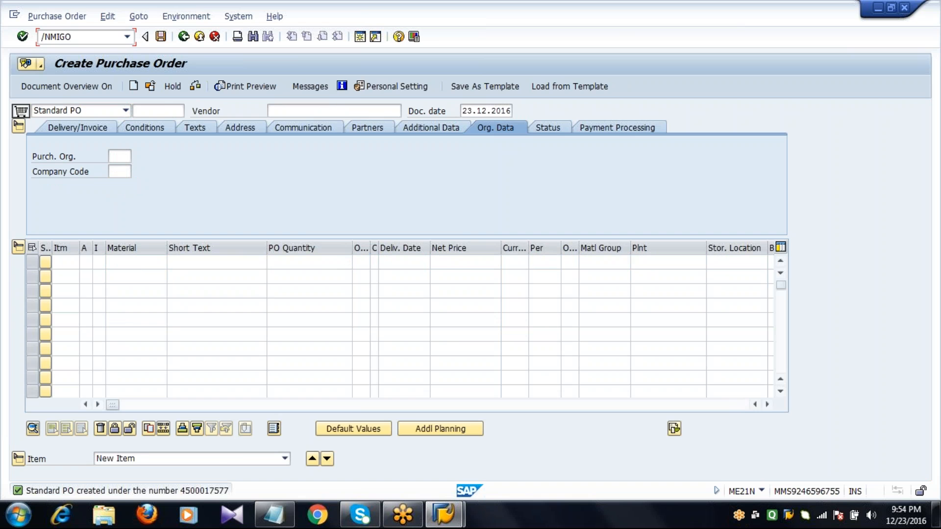
pyautogui.press('Return')
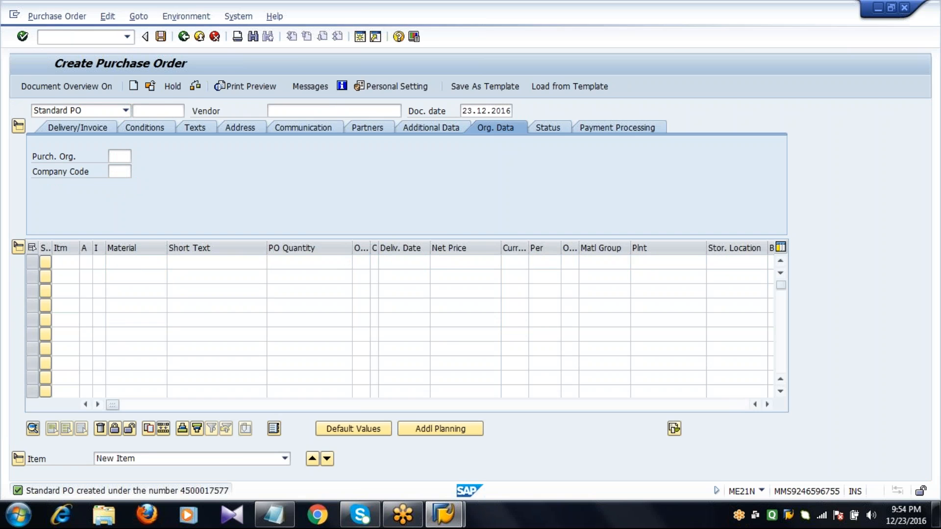
pyautogui.write('4500017577')
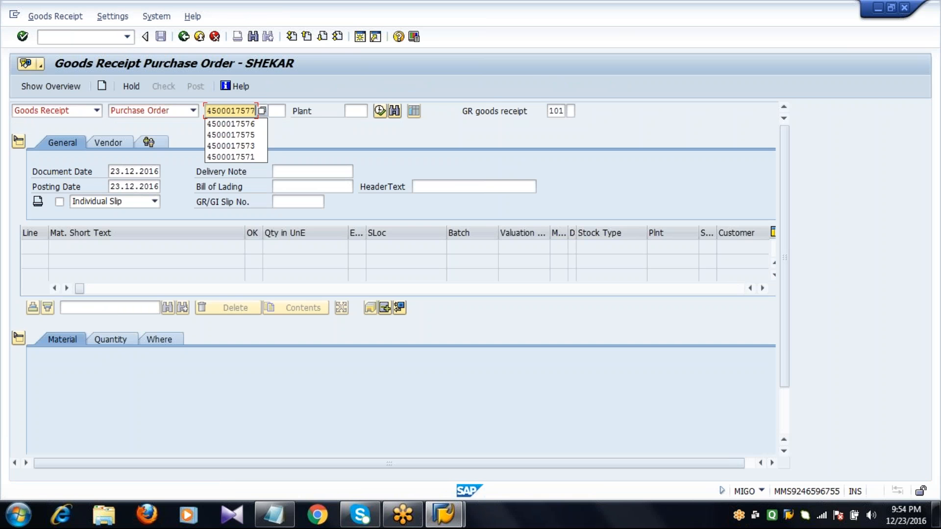
pyautogui.press('Return')
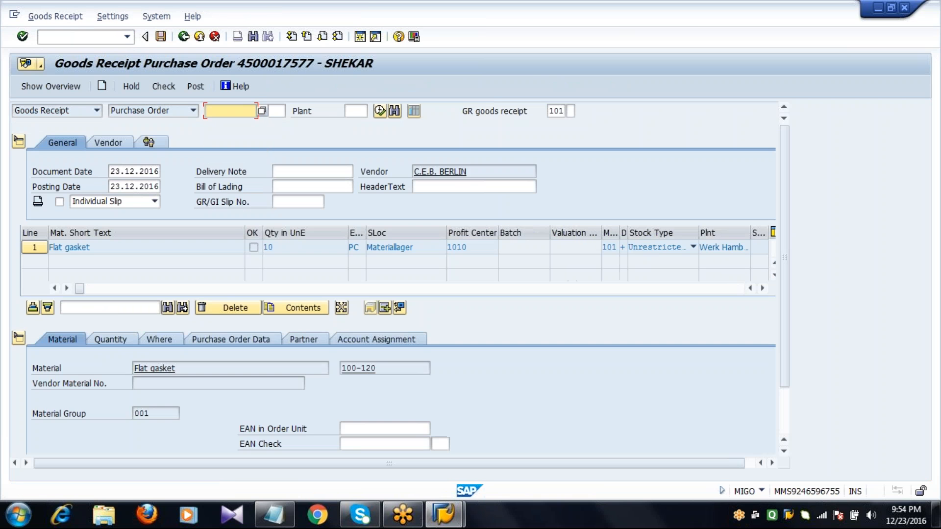
pyautogui.click(783, 405)
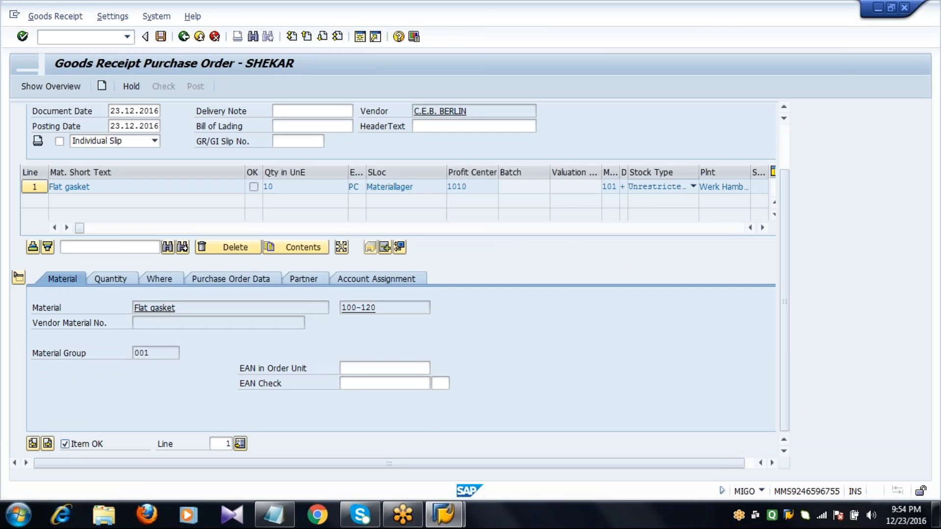
# Step: Open transaction MIR7 to park an incoming invoice and set the invoice date to 23.12.2016
pyautogui.click(84, 36)
pyautogui.write('/NMIR7')
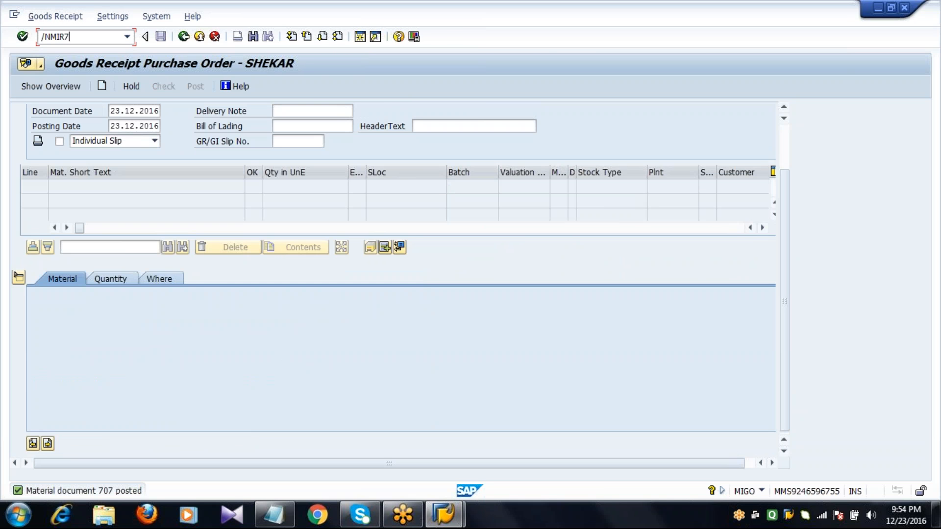
pyautogui.press('Return')
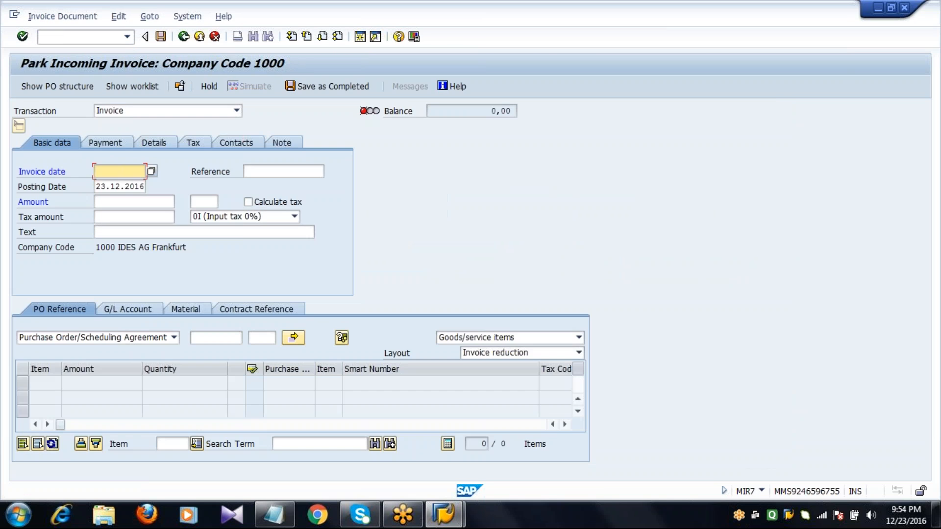
pyautogui.write('23')
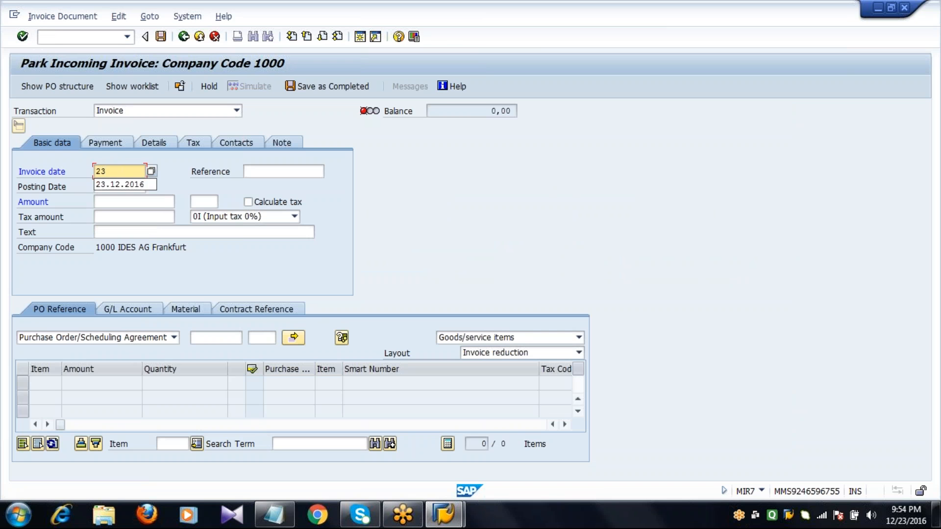
pyautogui.press('Down')
pyautogui.press('Return')
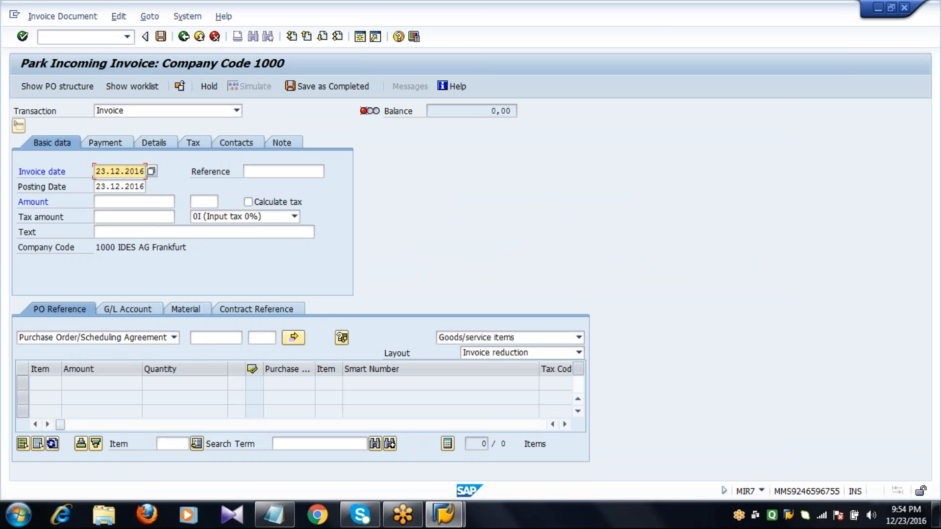
# Step: Reference the new purchase order in the invoice and load its items in the All information layout
pyautogui.click(218, 338)
pyautogui.write('45')
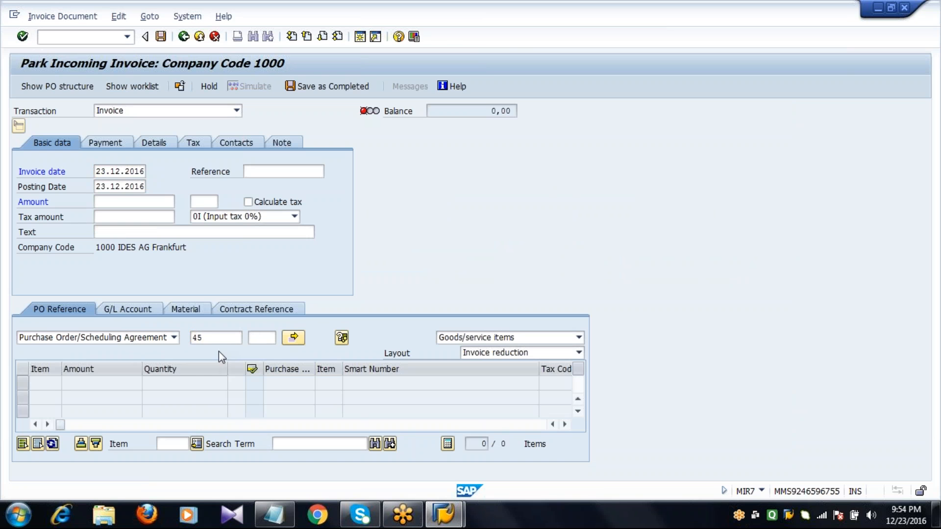
pyautogui.click(220, 338)
pyautogui.press('BackSpace')
pyautogui.write('50001757')
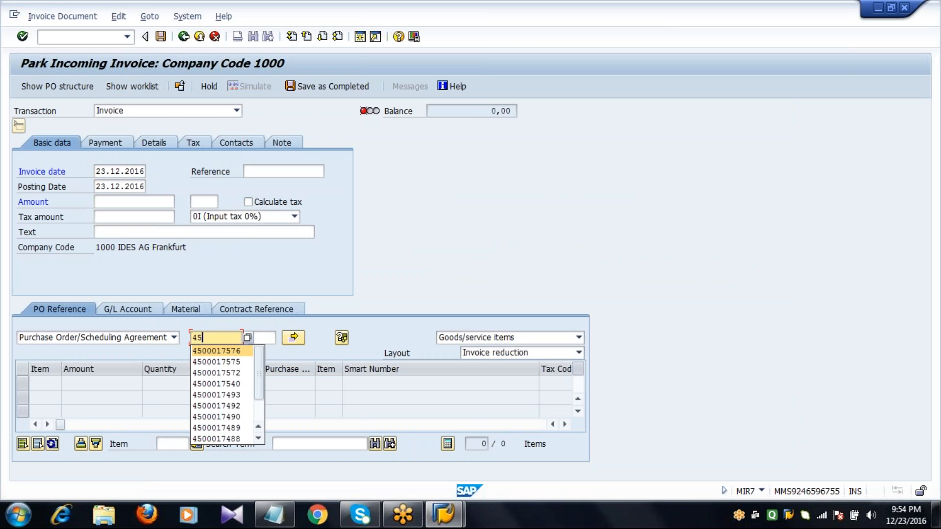
pyautogui.write('7')
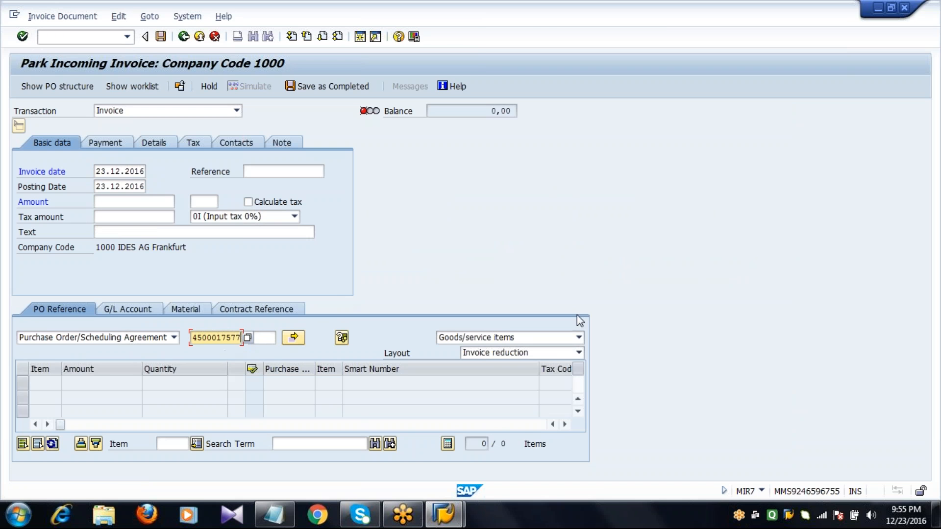
pyautogui.click(538, 354)
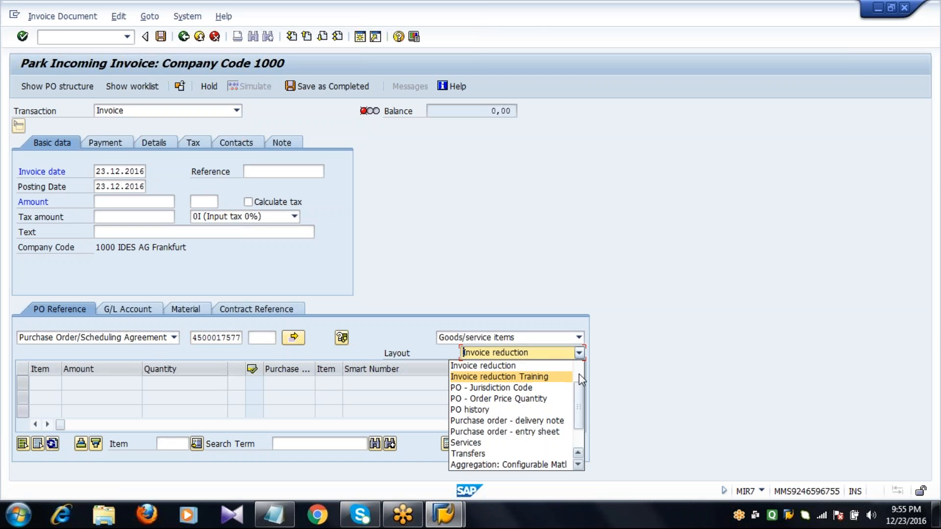
pyautogui.scroll(2, 574, 377)
pyautogui.click(544, 387)
pyautogui.press('Return')
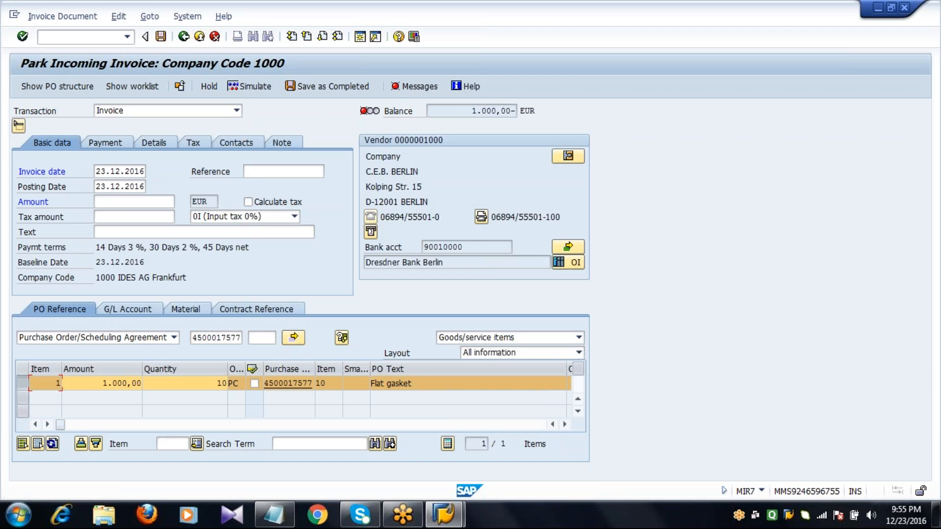
# Step: Set the invoice amount to 1000 EUR and save the parked invoice as completed
pyautogui.click(149, 203)
pyautogui.write('1000')
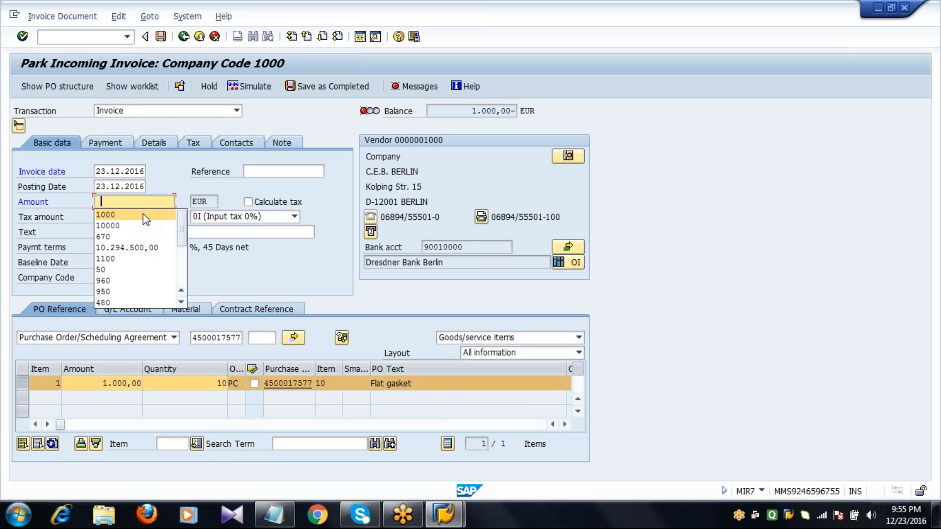
pyautogui.press('Return')
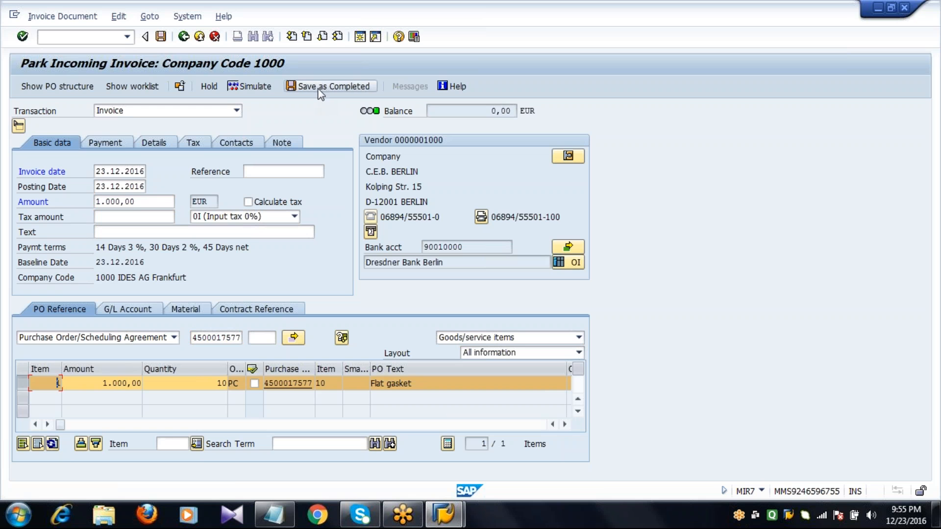
pyautogui.click(331, 87)
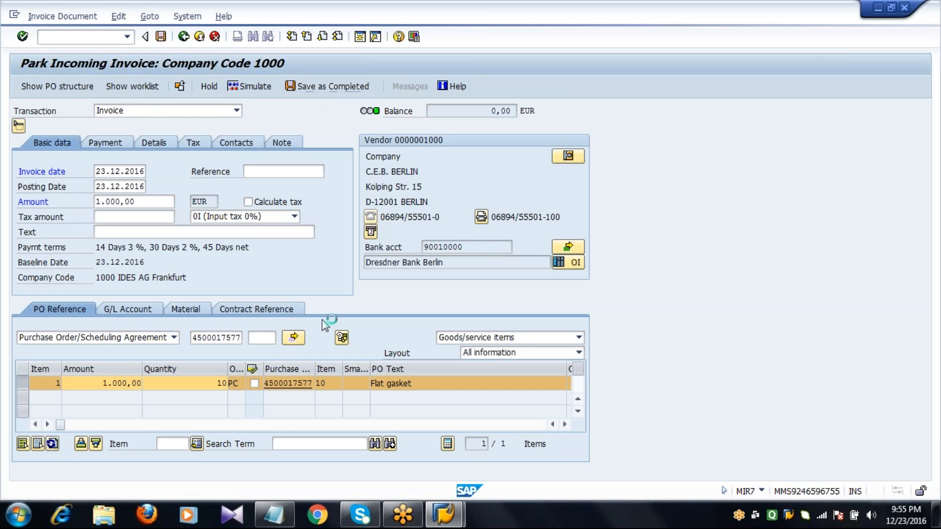
# Step: Switch to the Notepad transaction list, highlight MIR7 beside Parking Invoice, and return to SAP
pyautogui.click(283, 516)
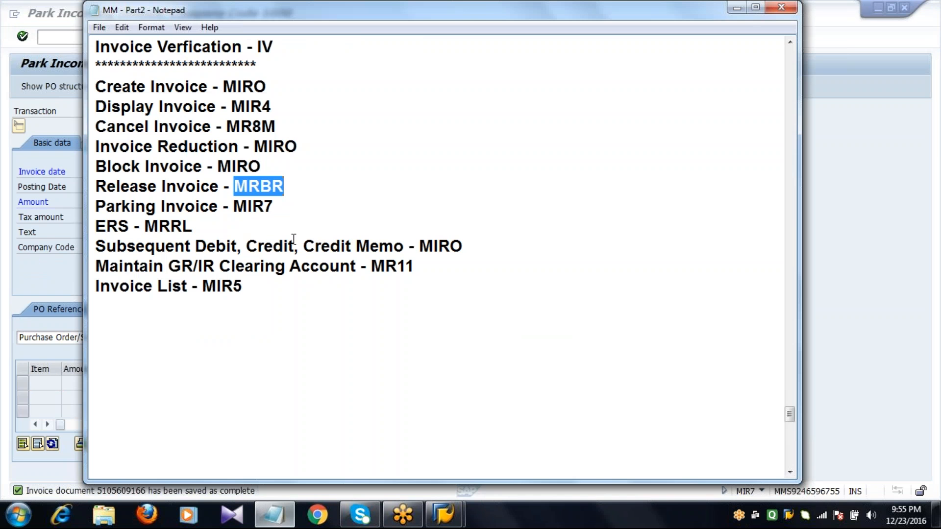
pyautogui.doubleClick(277, 207)
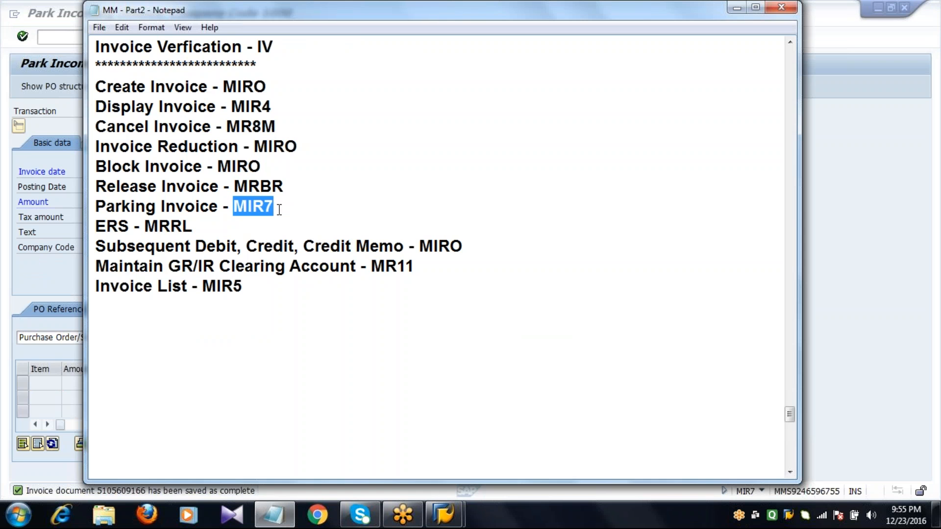
pyautogui.click(42, 172)
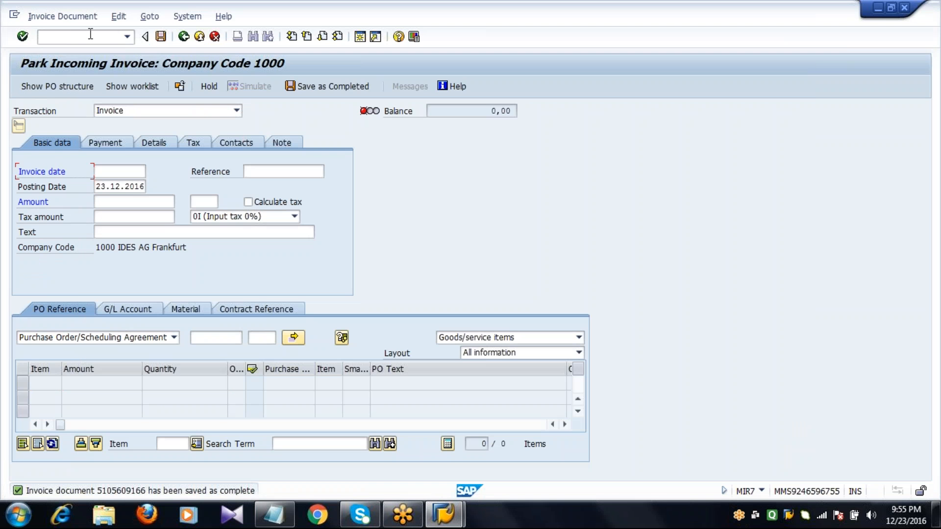
# Step: Display the new purchase order in ME23N, examine the parked invoice entry in its purchase order history, and exit the transaction
pyautogui.write('/NME23N')
pyautogui.press('Return')
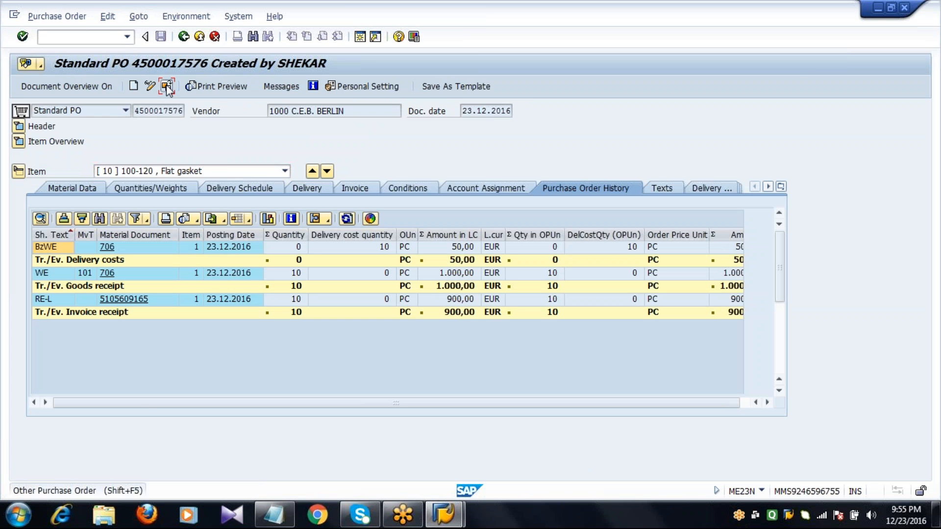
pyautogui.click(167, 86)
pyautogui.press('BackSpace')
pyautogui.write('7577')
pyautogui.press('Return')
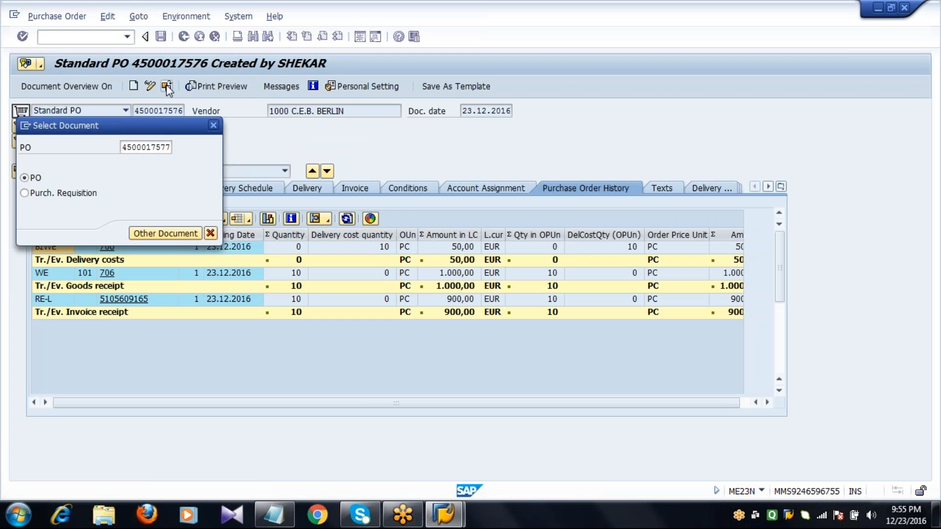
pyautogui.click(18, 127)
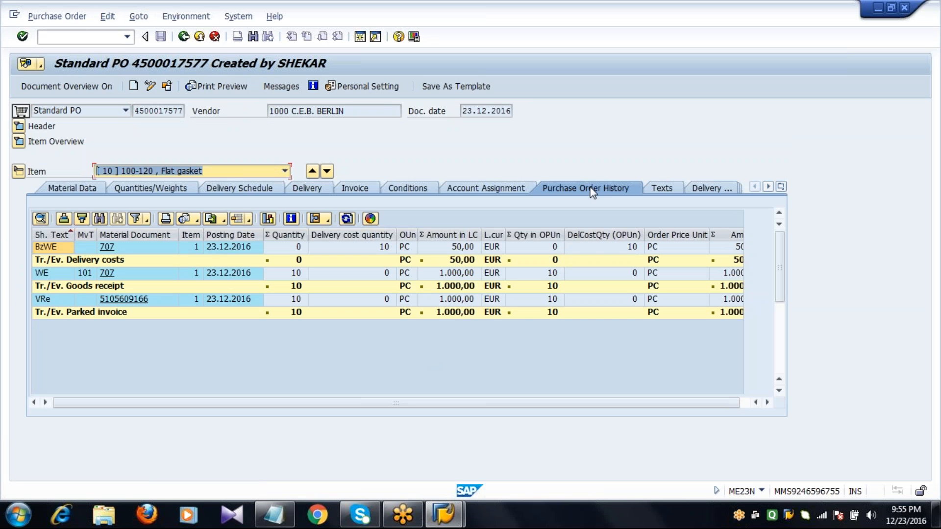
pyautogui.click(86, 300)
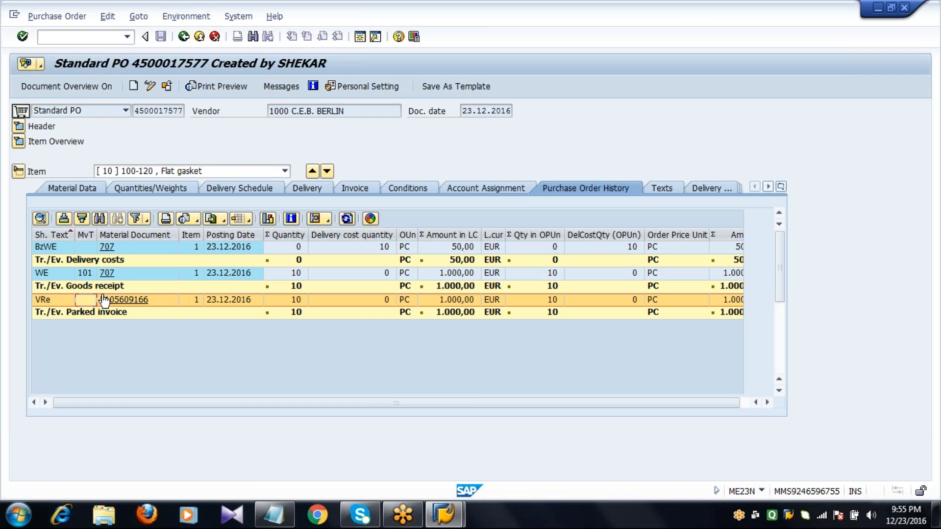
pyautogui.press('F3')
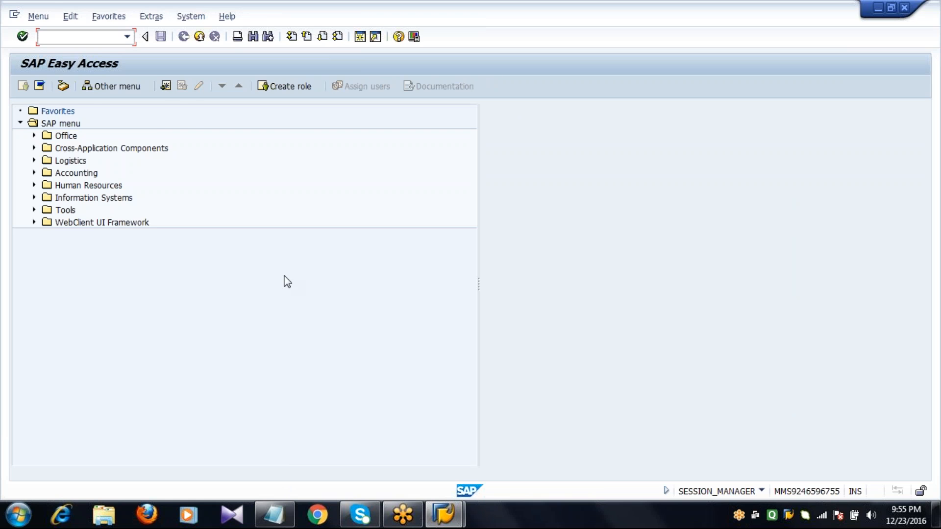
# Step: Switch to the Notepad transaction list and highlight the ERS entry
pyautogui.click(274, 515)
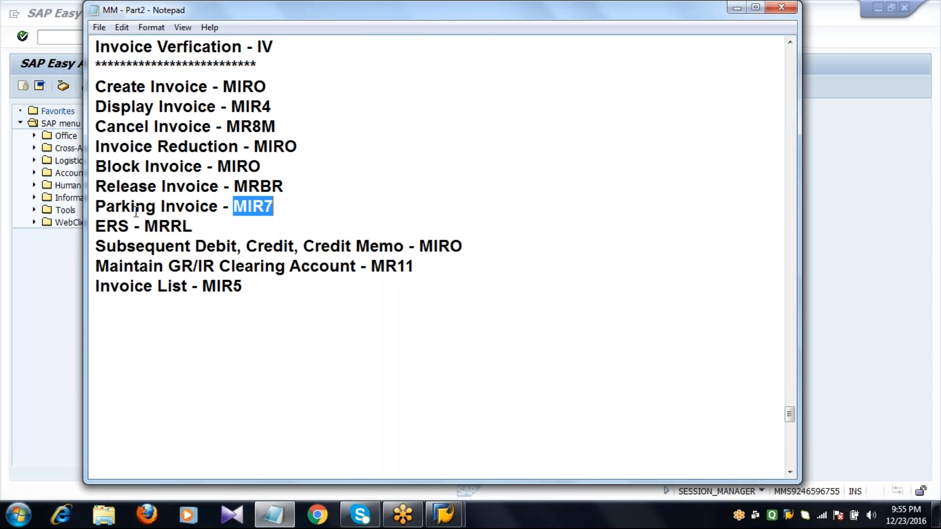
pyautogui.doubleClick(130, 225)
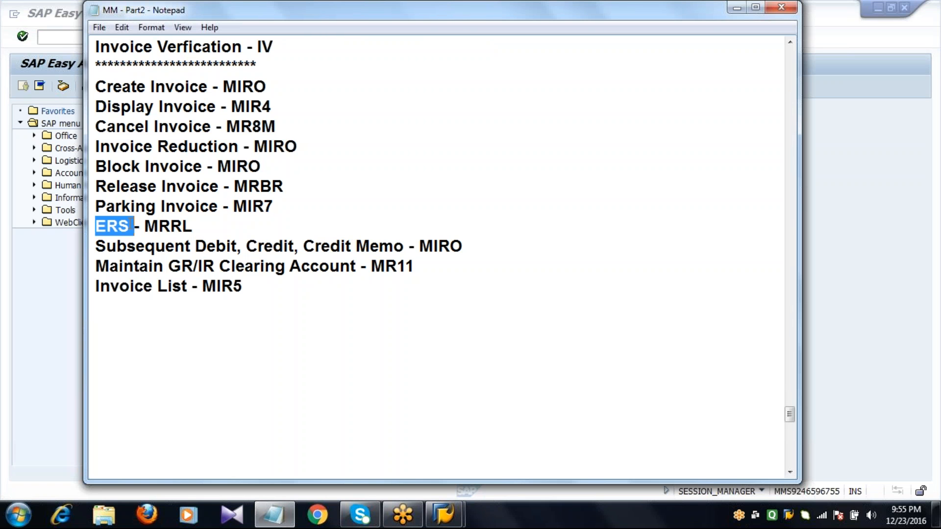
pyautogui.click(131, 225)
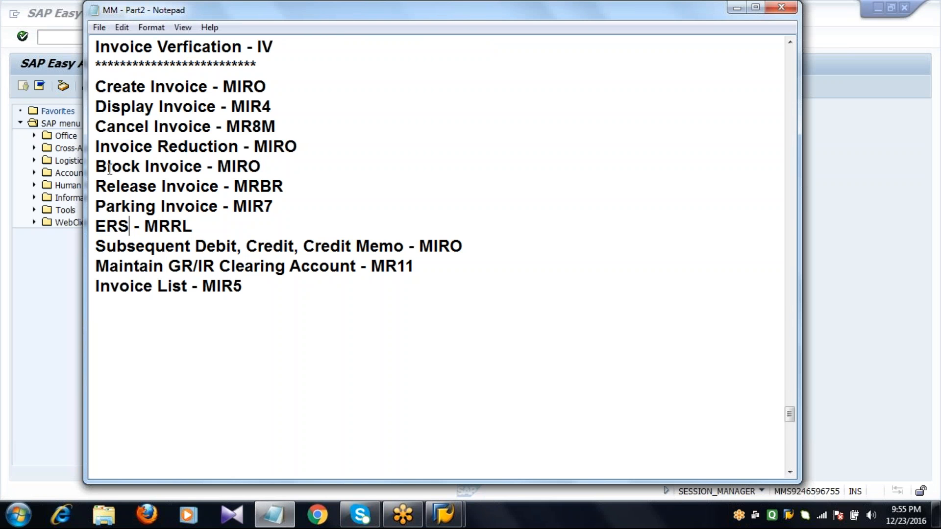
# Step: Switch back to SAP and open vendor 1000's purchasing data for changes in XK02 with company code and purchasing organization 1000
pyautogui.click(77, 36)
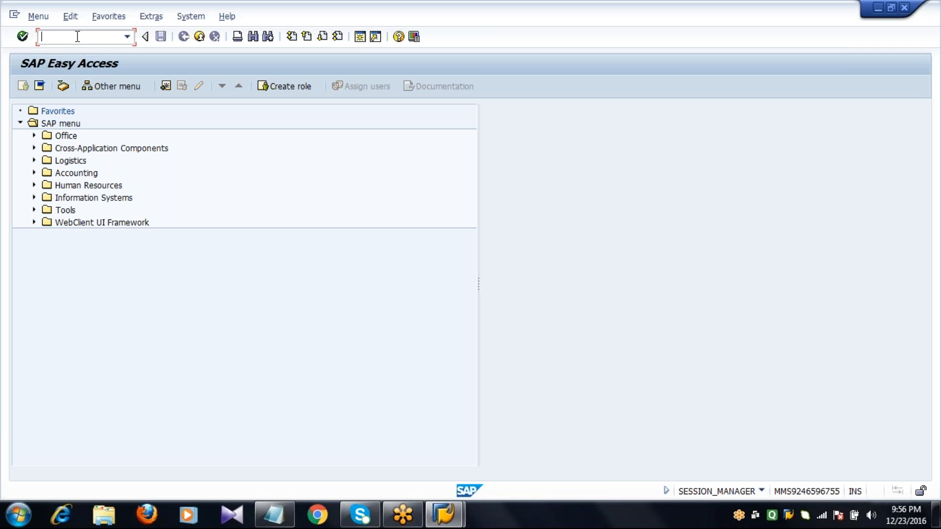
pyautogui.write('XK02')
pyautogui.press('Return')
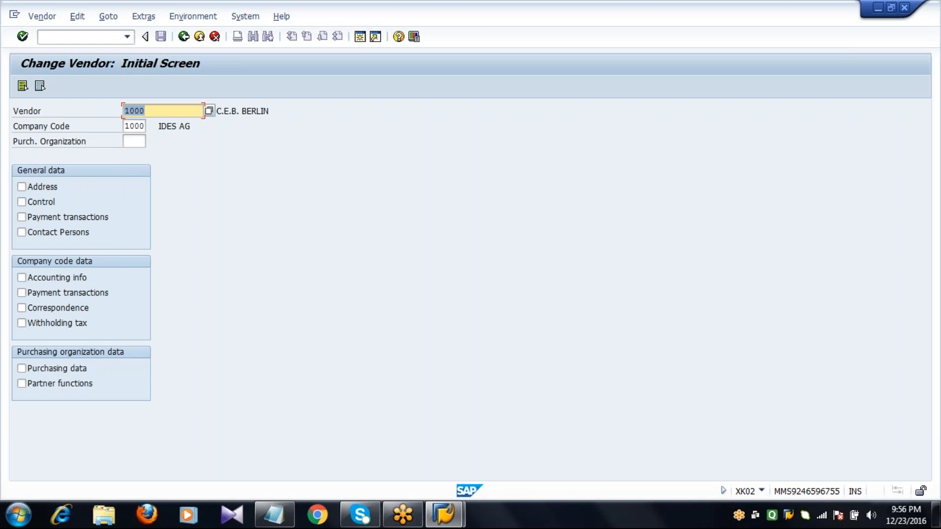
pyautogui.press('Tab')
pyautogui.press('Tab')
pyautogui.write('1000')
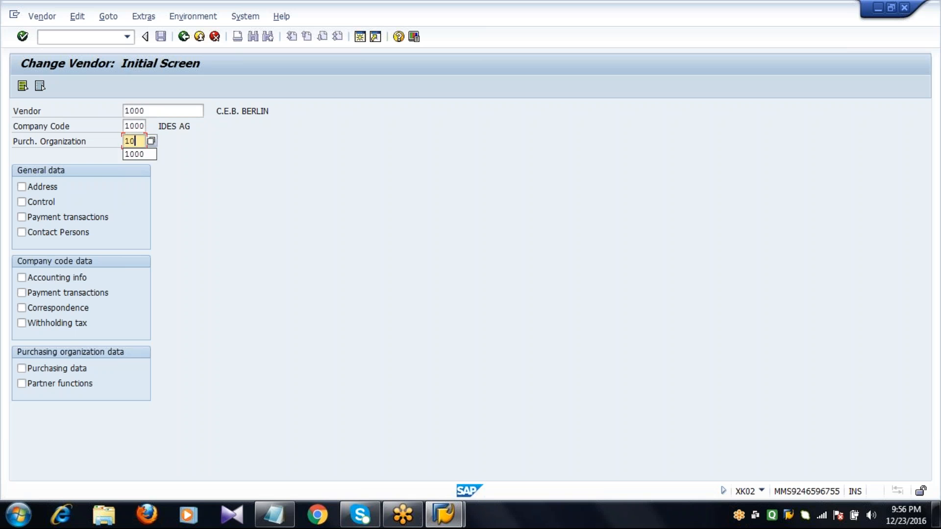
pyautogui.click(49, 371)
pyautogui.click(172, 110)
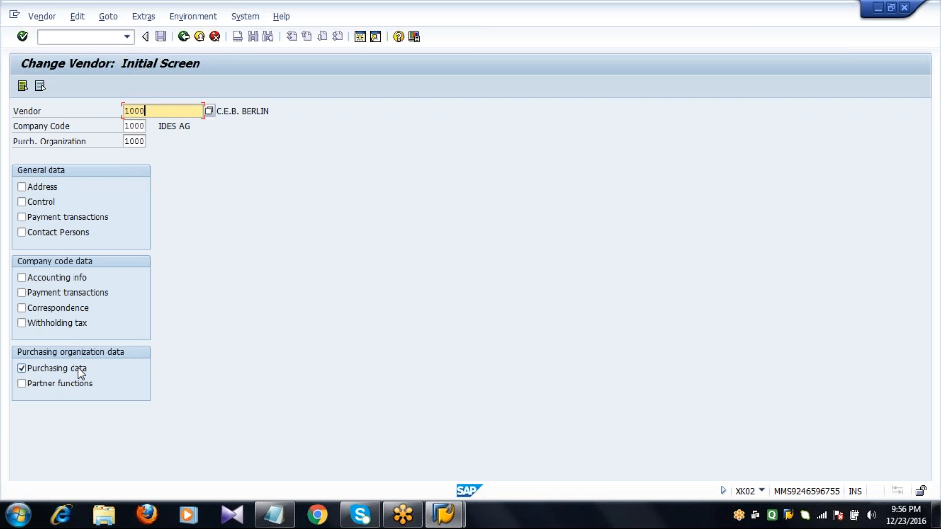
pyautogui.press('Return')
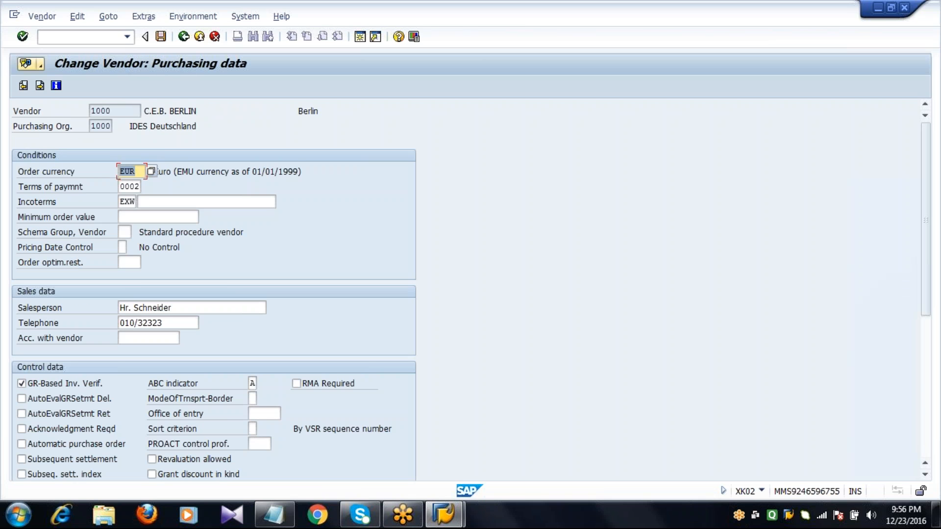
# Step: Enable AutoEvalGRSetmt Del. and AutoEvalGRSetmt Ret in vendor 1000's control data and save the vendor
pyautogui.press('Down')
pyautogui.press('Right')
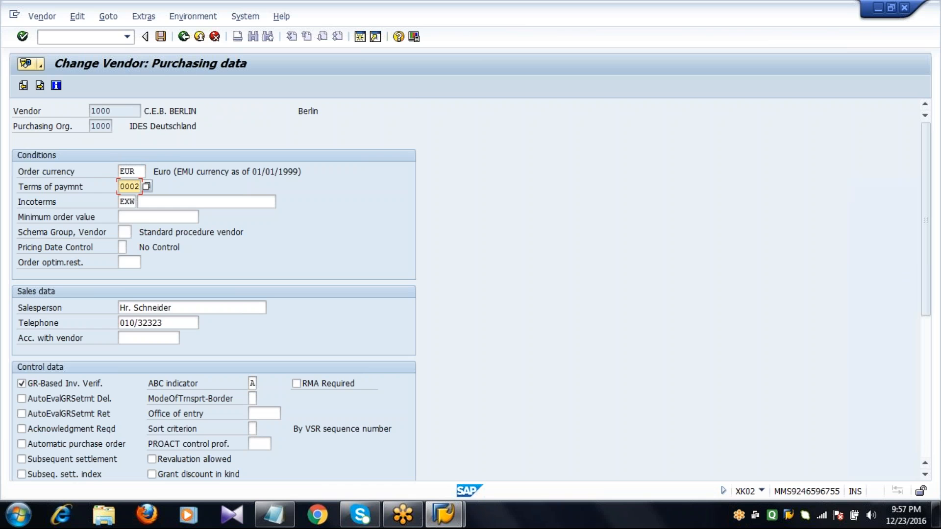
pyautogui.press('pagedown')
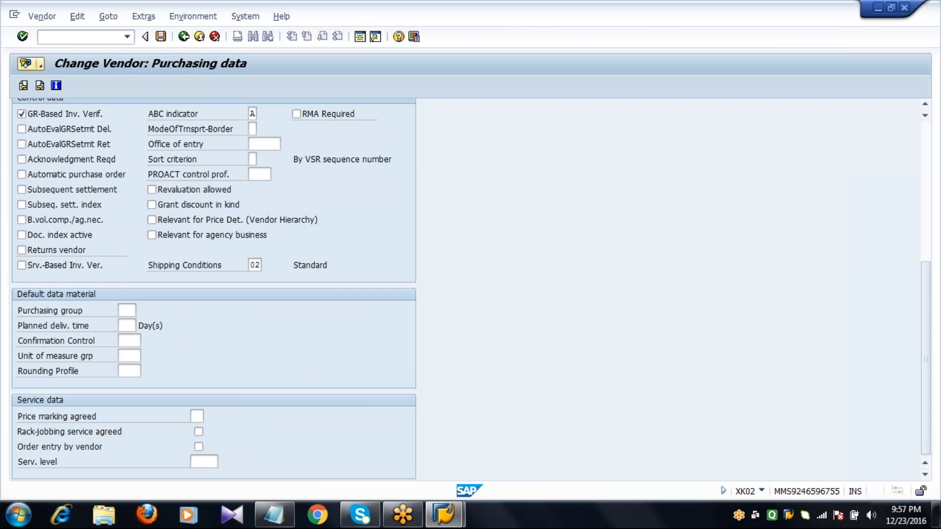
pyautogui.click(45, 130)
pyautogui.click(44, 145)
pyautogui.click(161, 42)
# Step: Start a standard purchase order in ME21N and enter 1000 as the vendor
pyautogui.click(78, 36)
pyautogui.write('/')
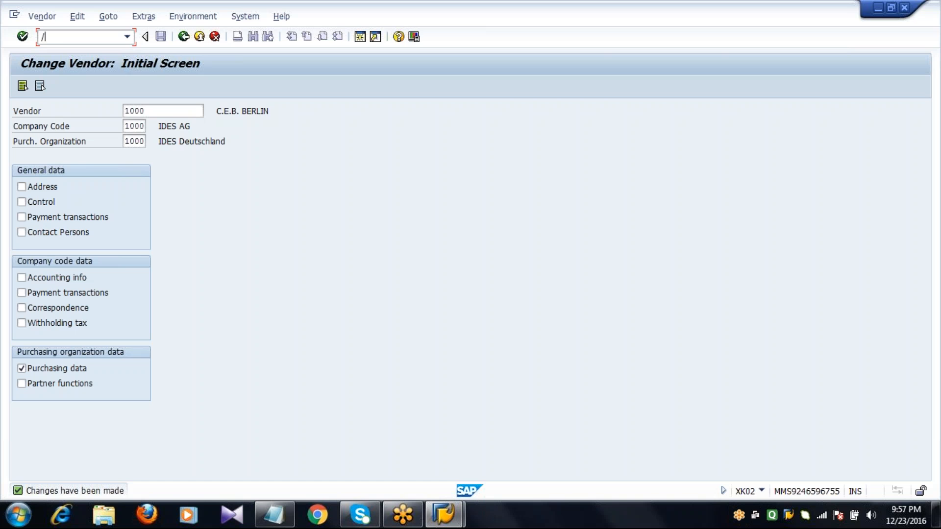
pyautogui.write('NME21N')
pyautogui.press('Return')
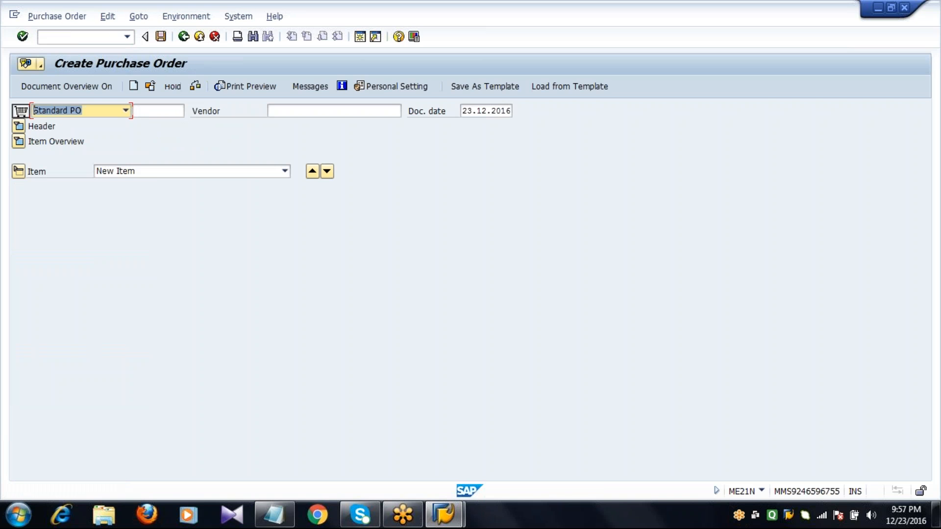
pyautogui.press('Tab')
pyautogui.press('Tab')
pyautogui.write('1')
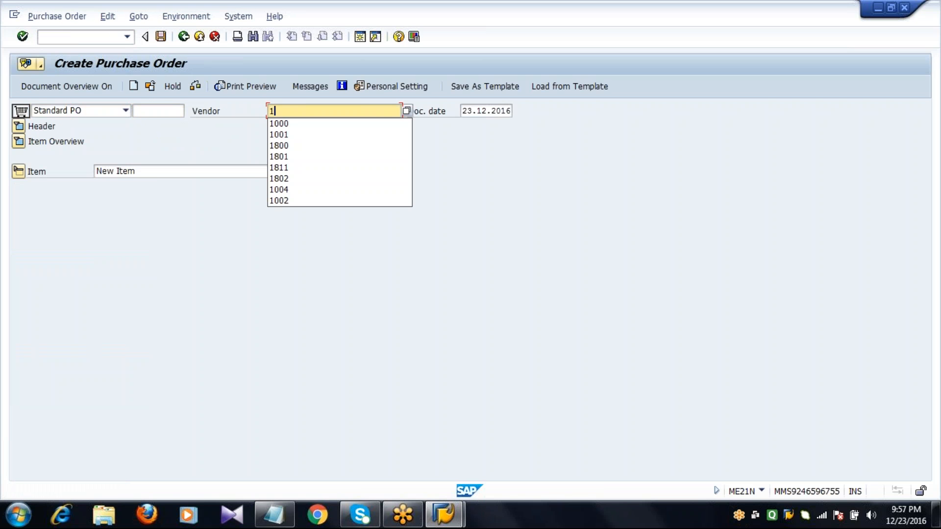
pyautogui.press('Down')
pyautogui.press('Return')
pyautogui.press('Return')
# Step: Enter purchasing organization 1000, purchasing group 001 and company code 1000 in the order's organizational data
pyautogui.write('1000 C.E.B. BERLIN')
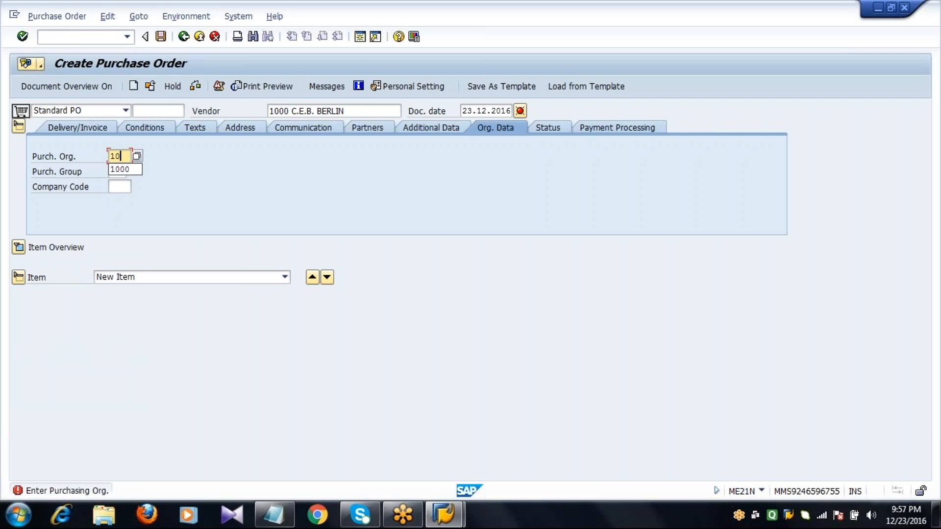
pyautogui.press('Tab')
pyautogui.write('001')
pyautogui.press('Tab')
pyautogui.write('1000')
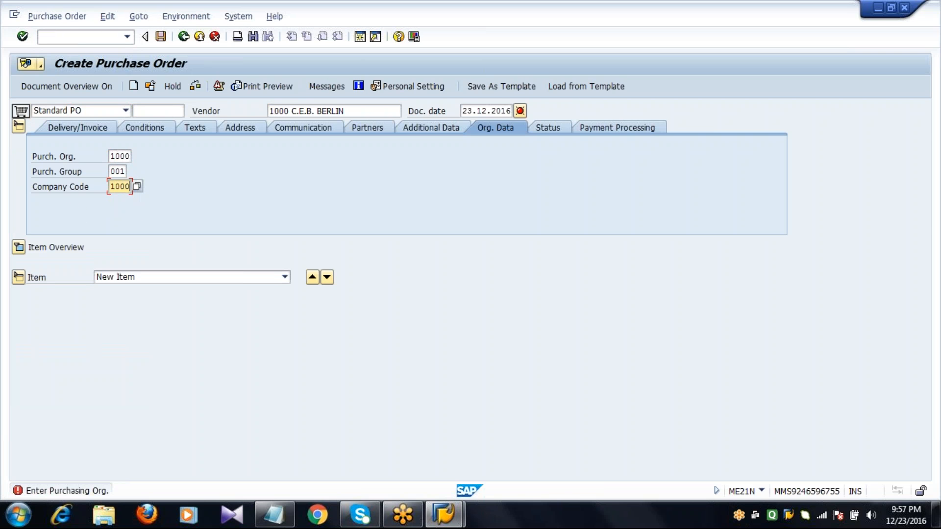
pyautogui.press('Return')
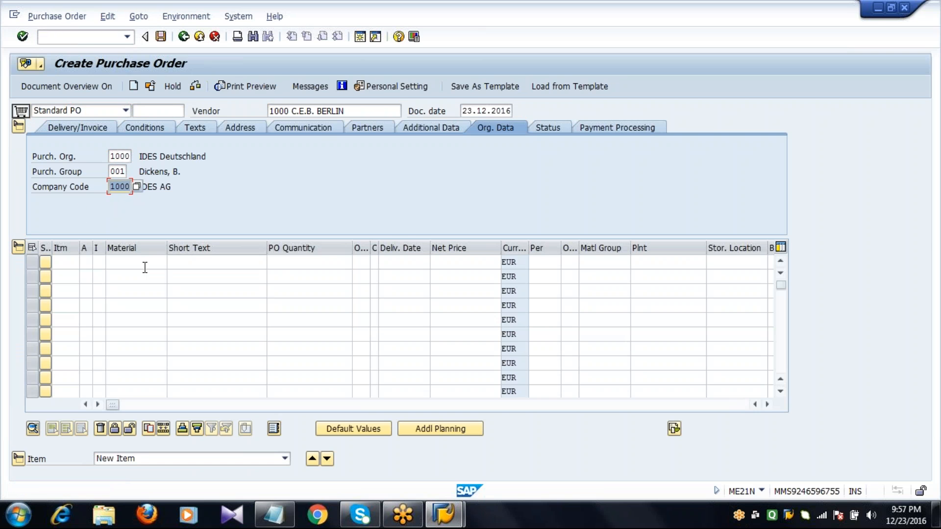
# Step: Add an order item for material 100-120 with a quantity of 10 and a net price of 100 EUR
pyautogui.click(144, 268)
pyautogui.write('1')
pyautogui.press('Down')
pyautogui.press('Return')
pyautogui.press('Tab')
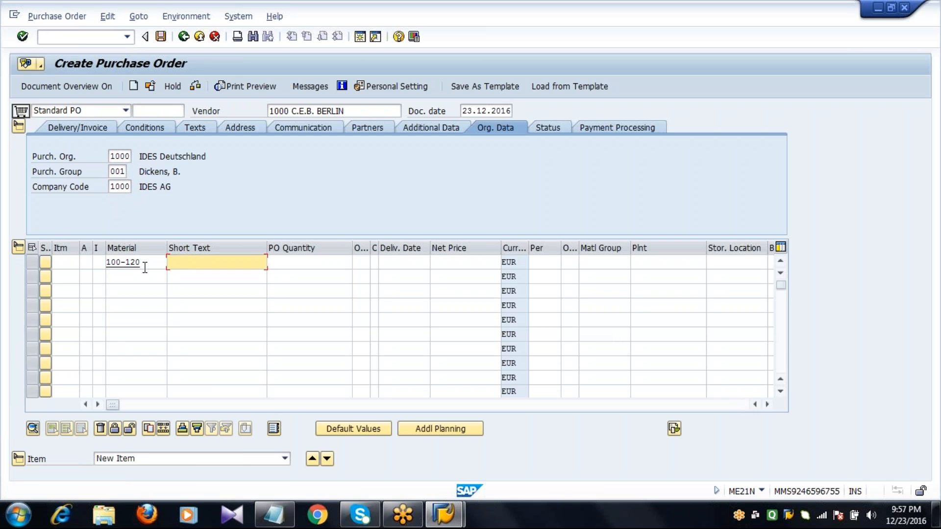
pyautogui.press('Tab')
pyautogui.write('10')
pyautogui.press('Tab')
pyautogui.press('Tab')
pyautogui.press('Tab')
# Step: Assign plant 1000 and storage location 0001 to the order item and confirm the line
pyautogui.press('Tab')
pyautogui.write('10')
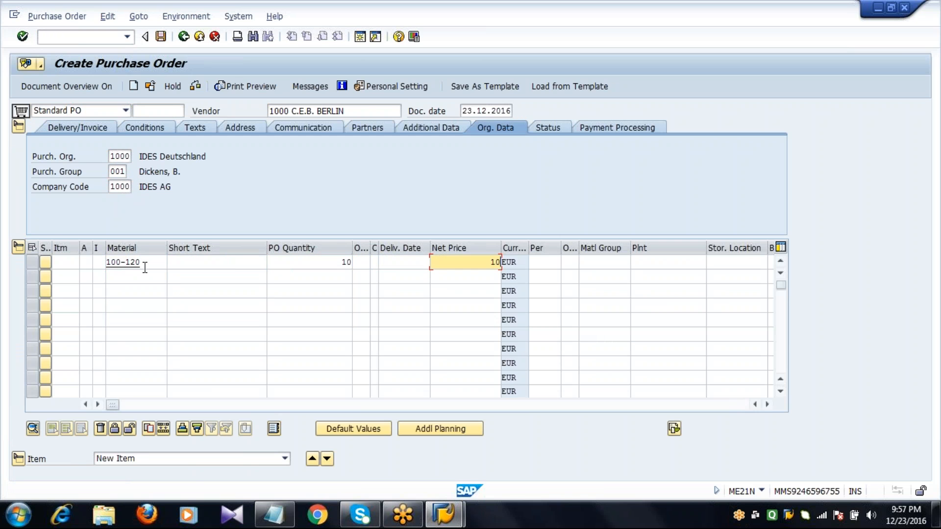
pyautogui.write('0')
pyautogui.press('Tab')
pyautogui.press('Tab')
pyautogui.press('Tab')
pyautogui.press('Tab')
pyautogui.press('Tab')
pyautogui.write('1000')
pyautogui.press('Tab')
pyautogui.write('0')
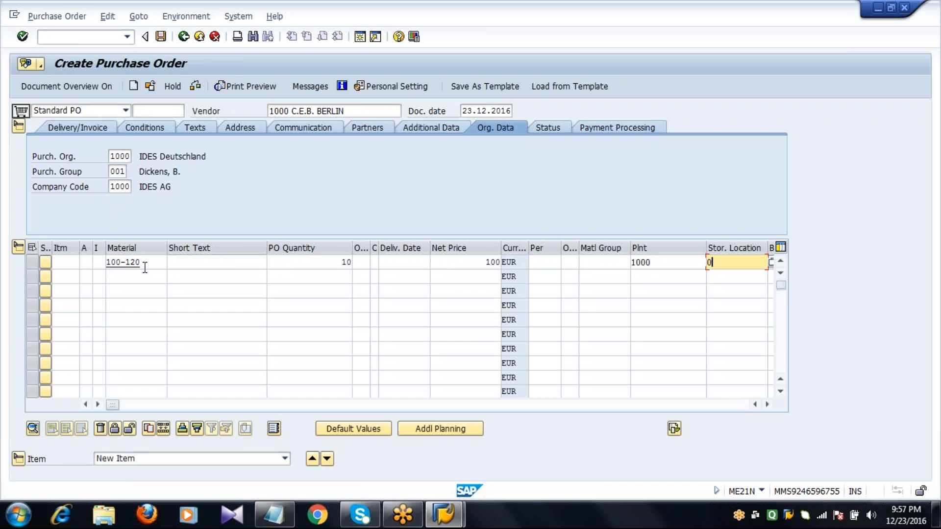
pyautogui.write('001')
pyautogui.press('Return')
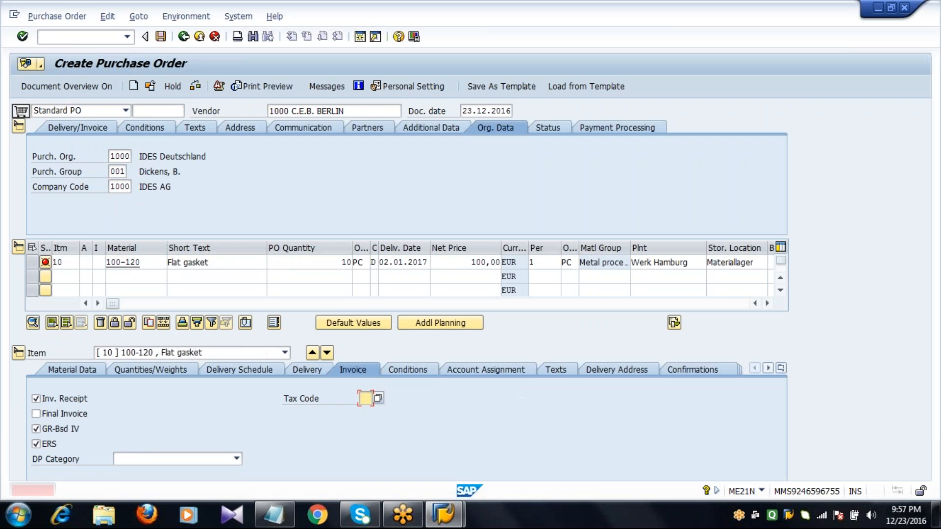
# Step: Set the item's invoice tax code to 0I, and clear and reselect its GR-Bsd IV and ERS options
pyautogui.click(19, 249)
pyautogui.click(19, 125)
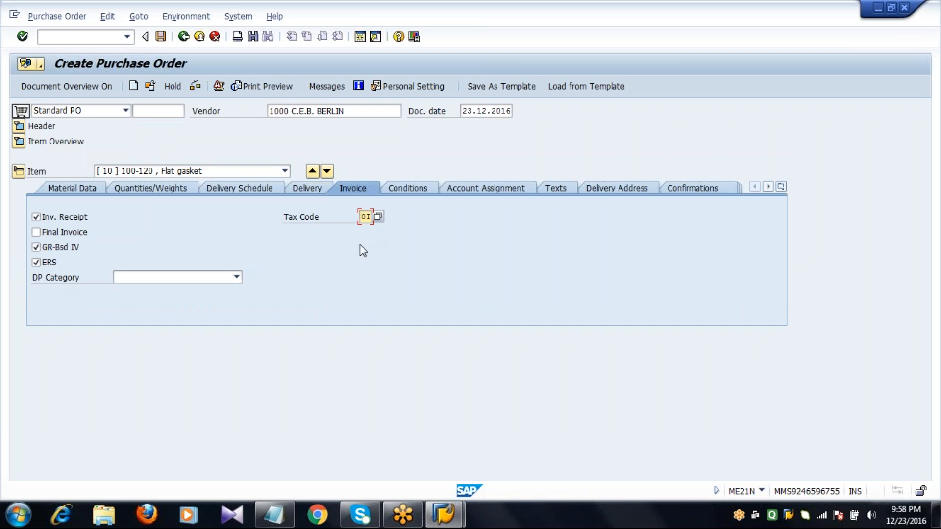
pyautogui.click(52, 249)
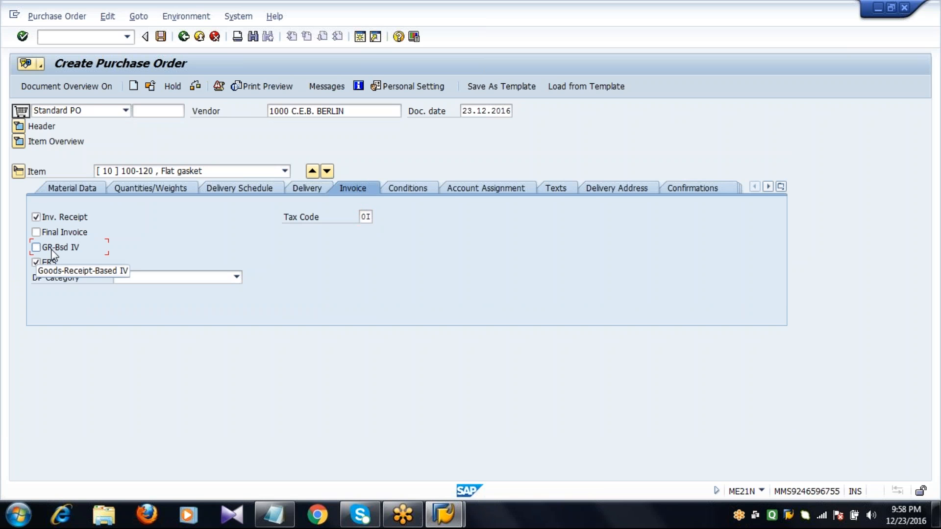
pyautogui.click(52, 249)
pyautogui.click(51, 263)
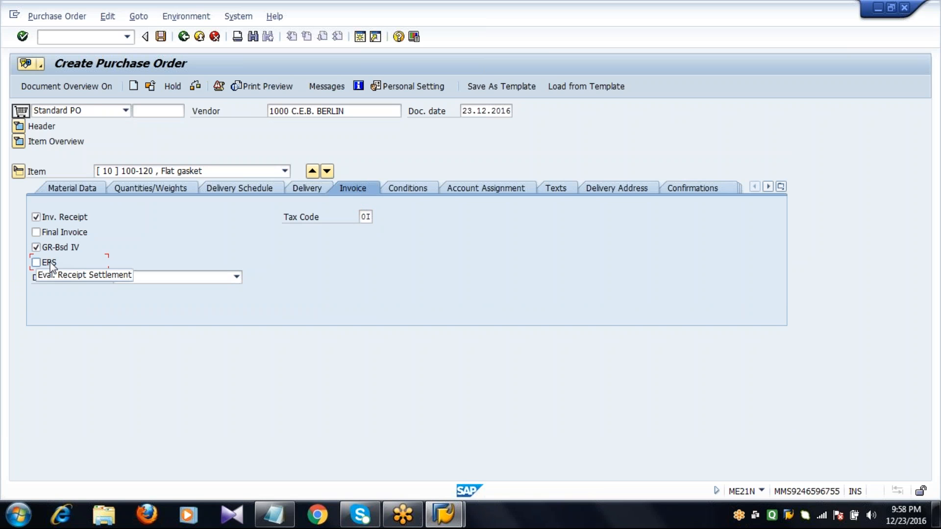
pyautogui.click(50, 264)
# Step: Confirm the item entries, collapse the item overview and save the purchase order
pyautogui.press('Return')
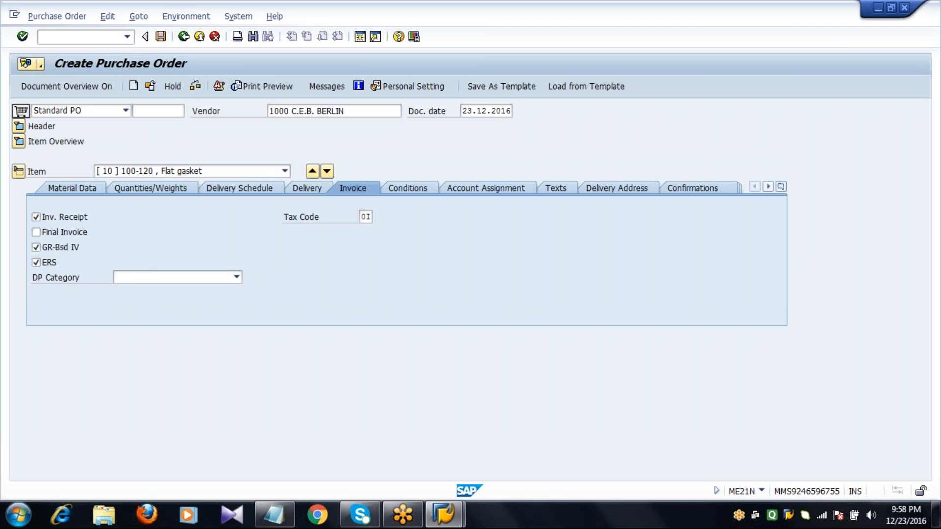
pyautogui.click(18, 142)
pyautogui.press('Return')
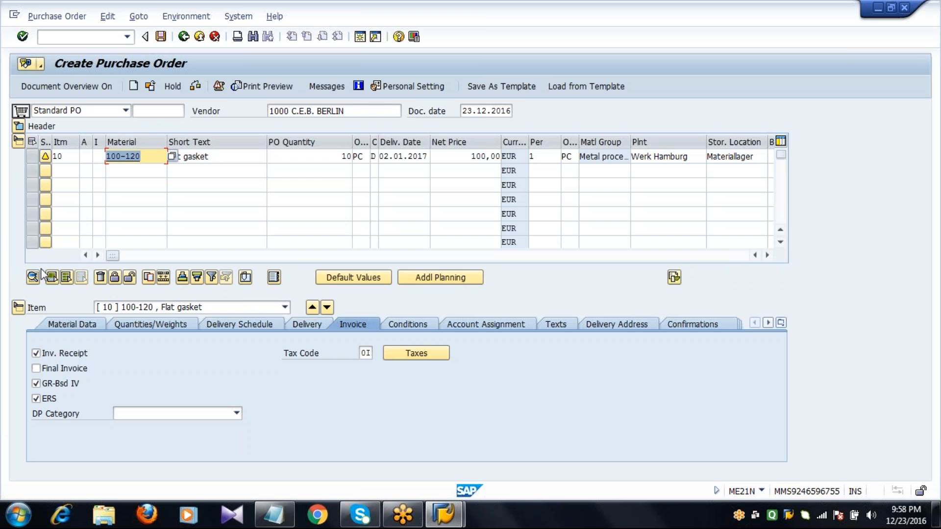
pyautogui.click(18, 142)
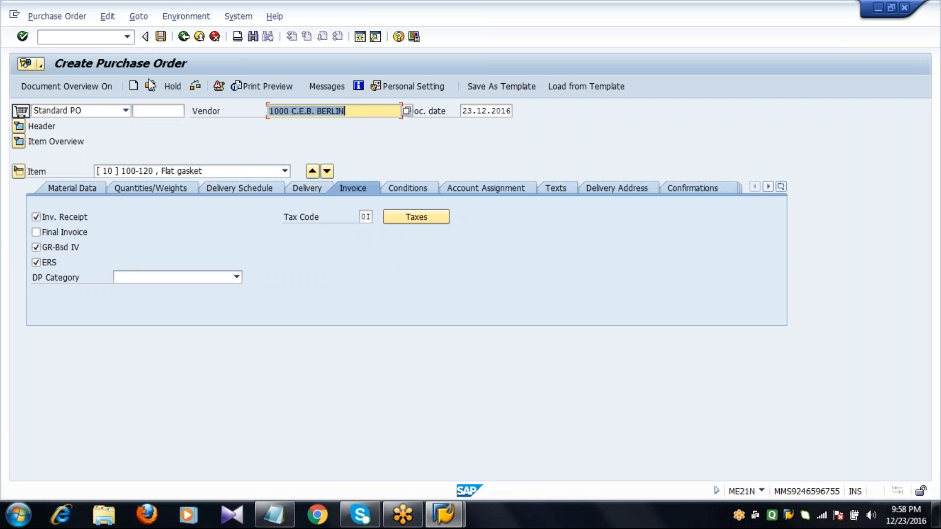
pyautogui.click(160, 36)
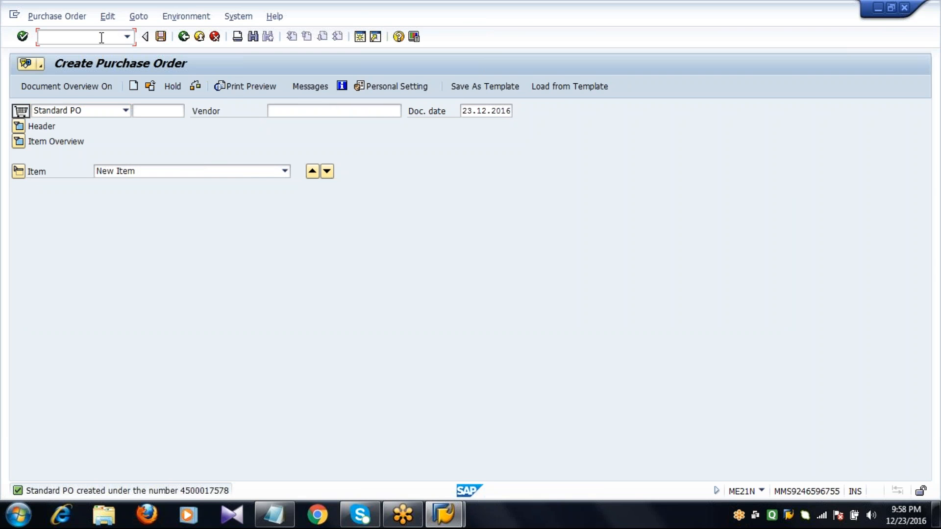
# Step: Post a goods receipt for the new purchase order in MIGO with its item marked OK
pyautogui.write('/NMIGO')
pyautogui.press('Return')
pyautogui.write('4')
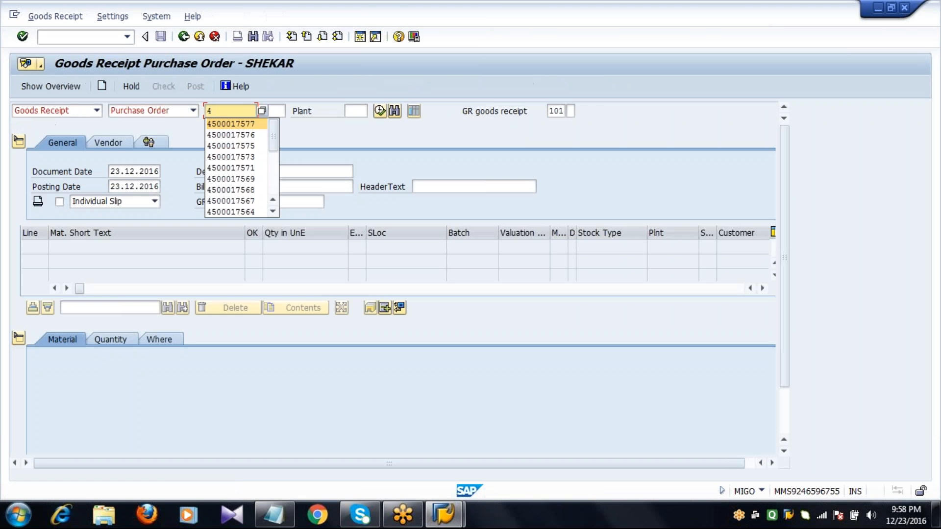
pyautogui.write('500017578')
pyautogui.press('Return')
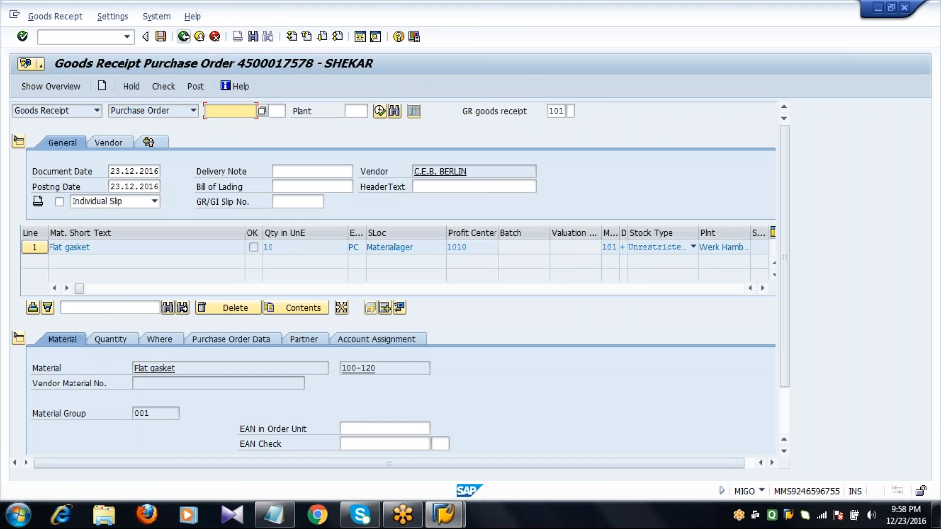
pyautogui.click(786, 427)
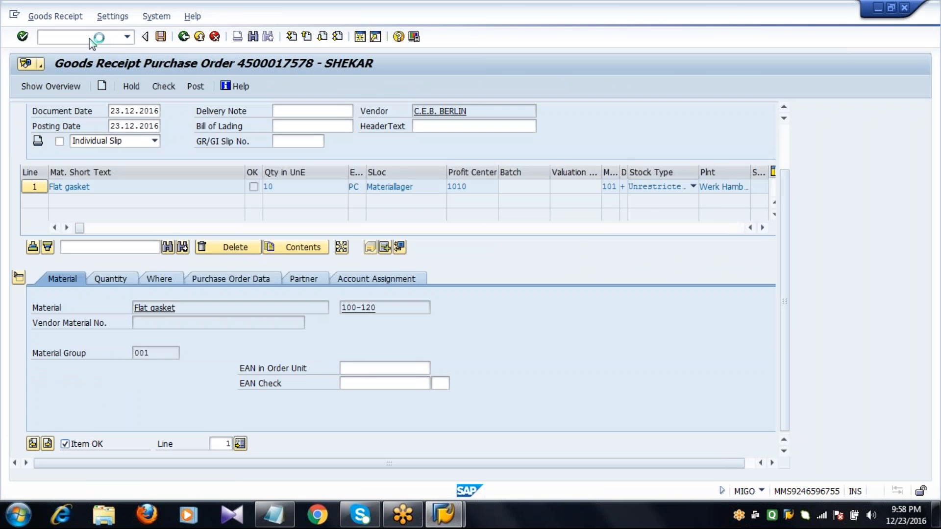
# Step: Open the ERS settlement transaction MRRL and enter plant 1000 and goods receipt fiscal year 2016
pyautogui.write('/NMRRL')
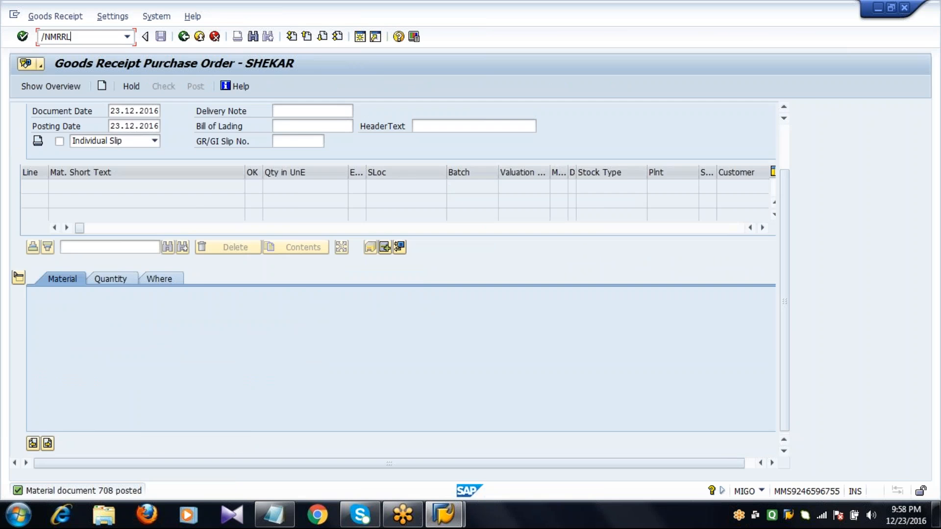
pyautogui.press('Return')
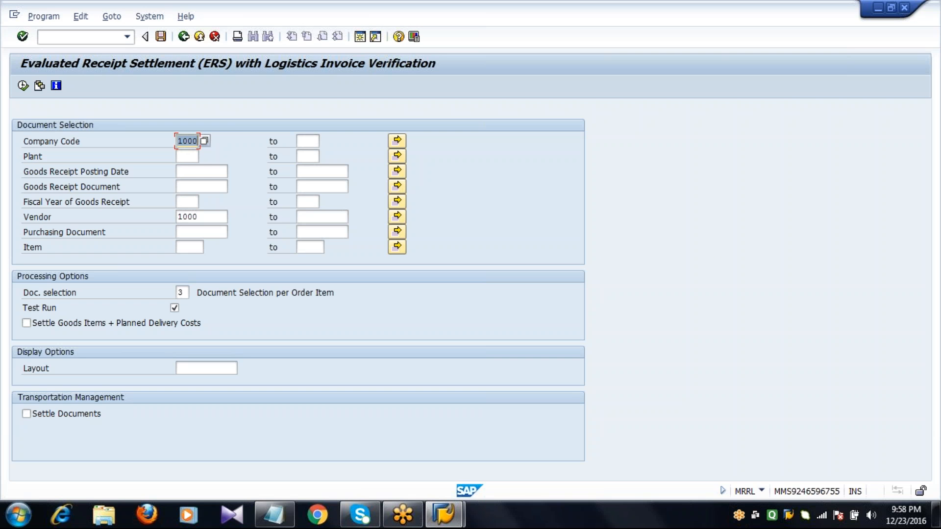
pyautogui.press('Tab')
pyautogui.write('1000')
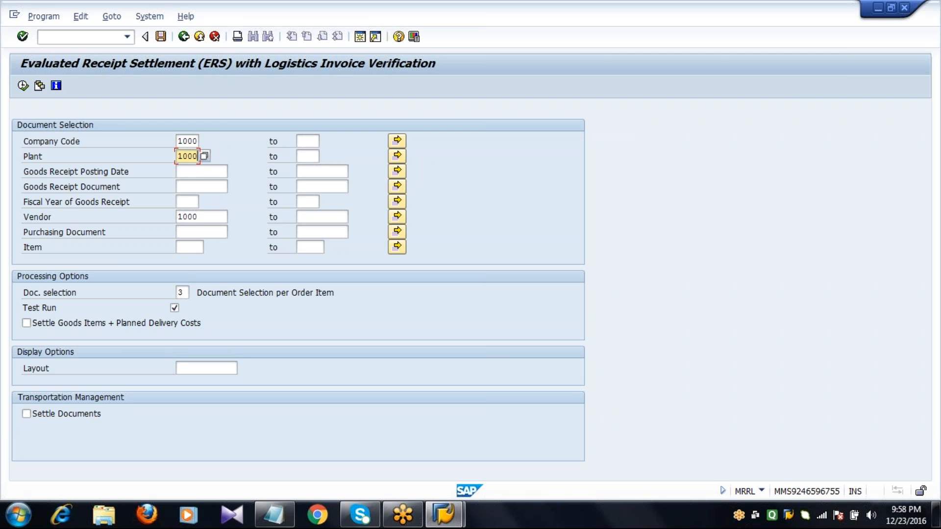
pyautogui.press('Tab')
pyautogui.press('Tab')
pyautogui.press('Tab')
pyautogui.write('2016')
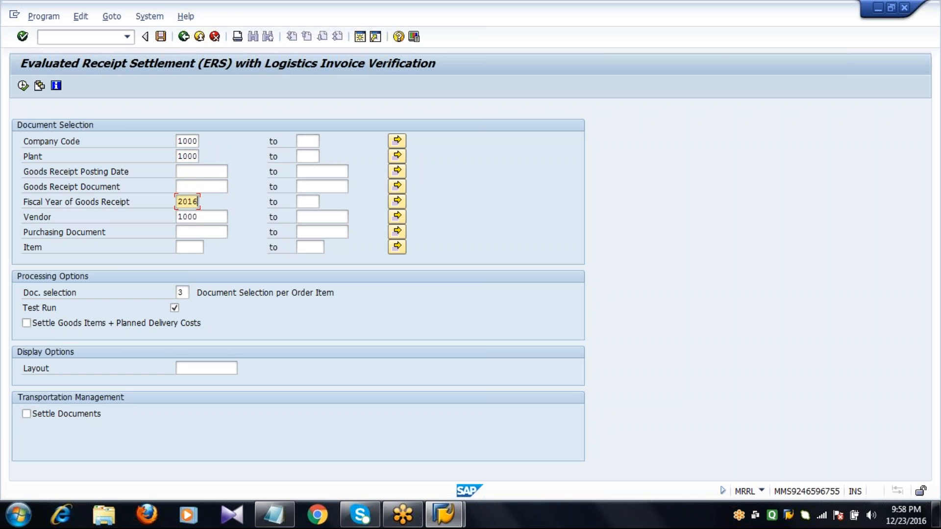
pyautogui.press('Tab')
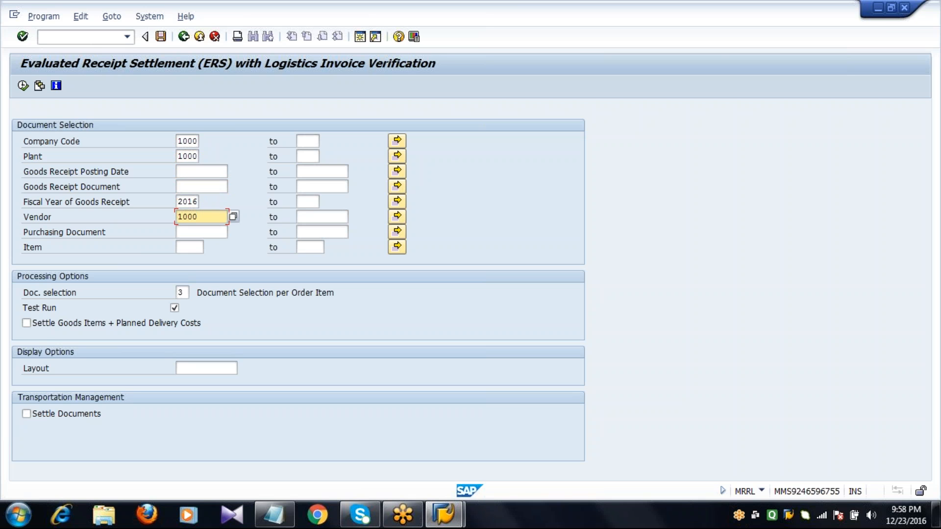
# Step: Turn off the test run and execute the evaluated receipt settlement for vendor 1000
pyautogui.click(174, 308)
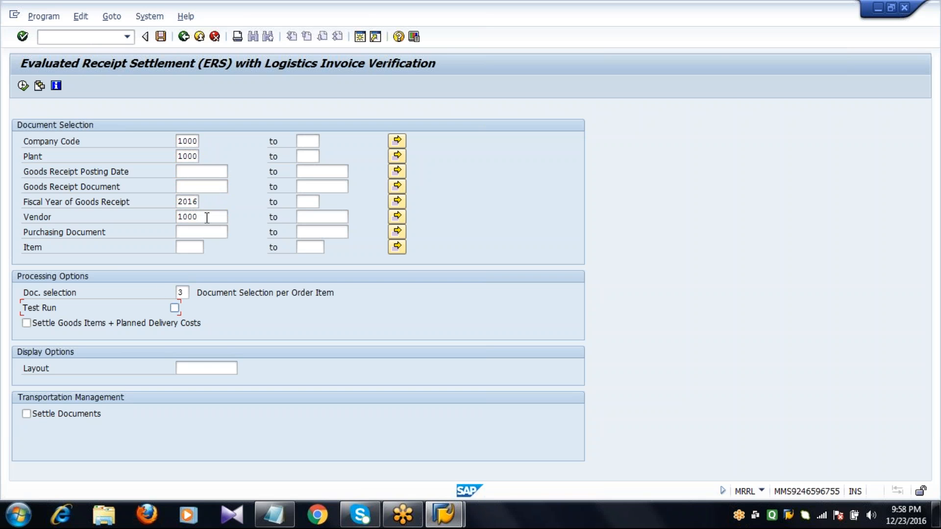
pyautogui.click(207, 217)
pyautogui.click(23, 86)
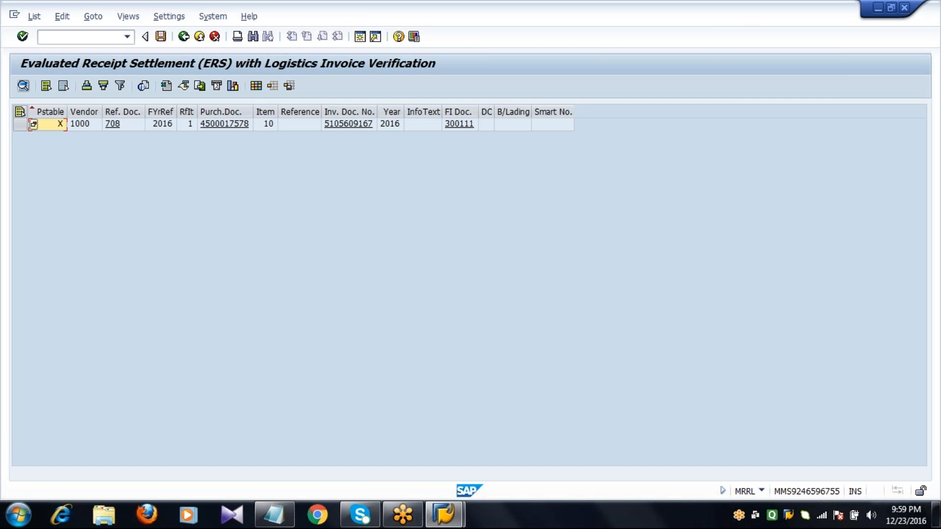
# Step: Examine the settled line's purchasing, reference, invoice and FI documents in the ERS result list
pyautogui.click(21, 124)
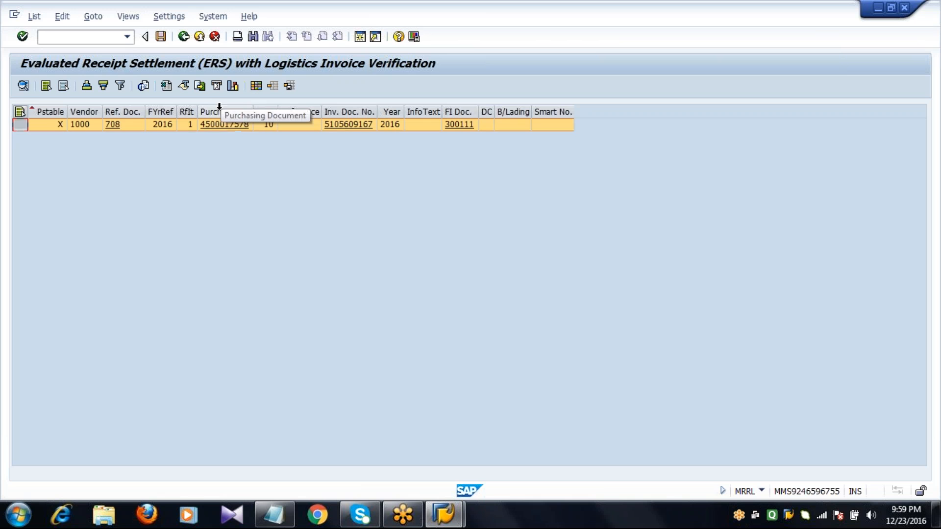
pyautogui.click(230, 123)
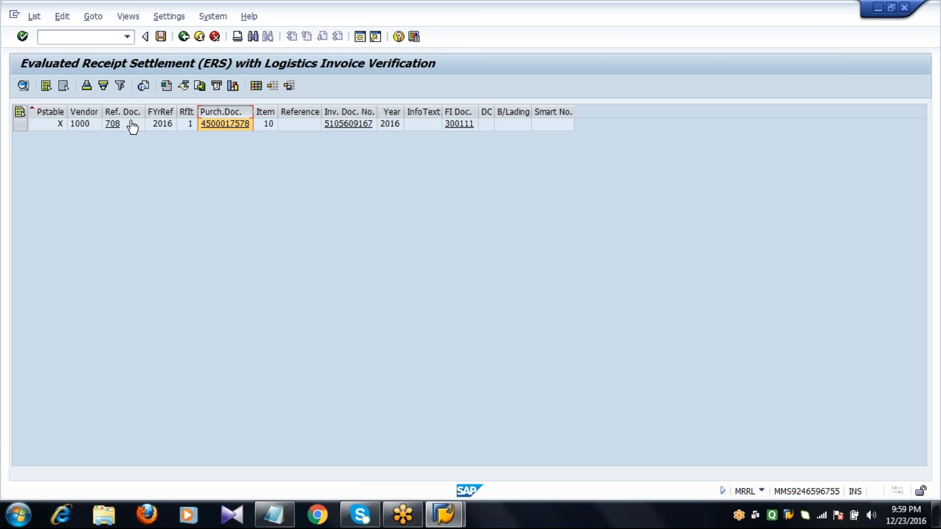
pyautogui.click(115, 124)
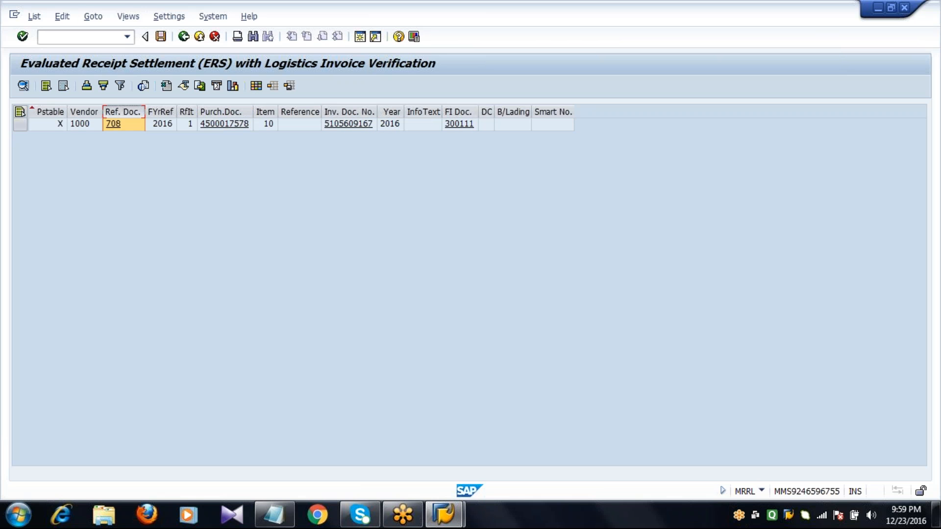
pyautogui.click(342, 111)
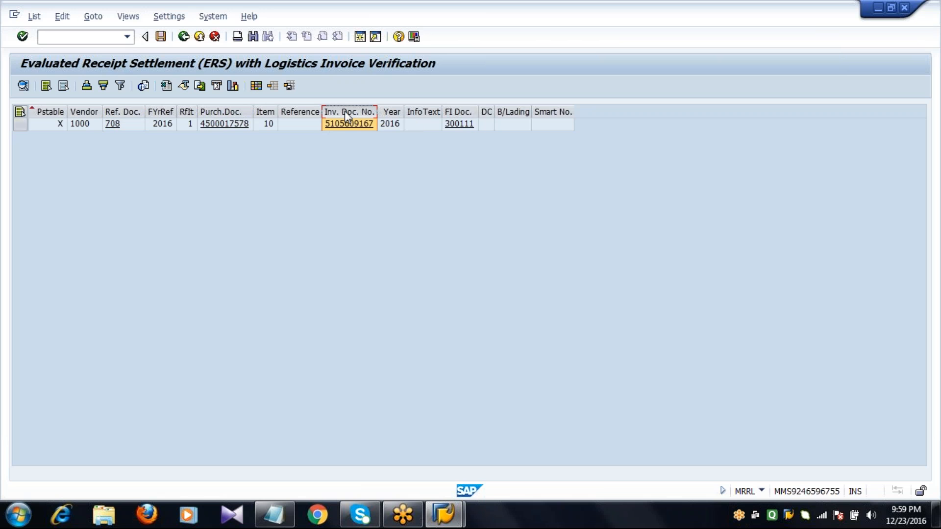
pyautogui.click(459, 125)
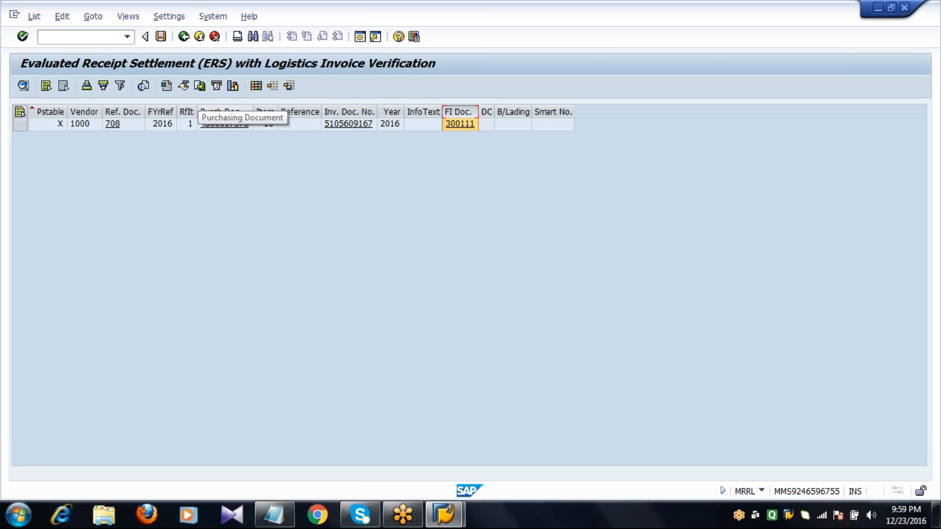
pyautogui.click(215, 120)
pyautogui.click(123, 122)
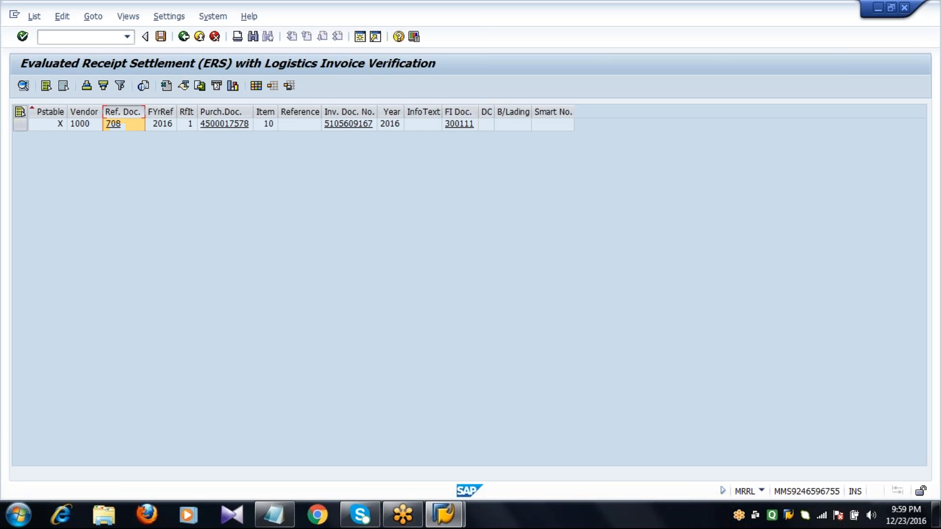
# Step: Check the settled line's invoice document and FI document entries, and leave the ERS transaction for the SAP Easy Access screen
pyautogui.click(349, 124)
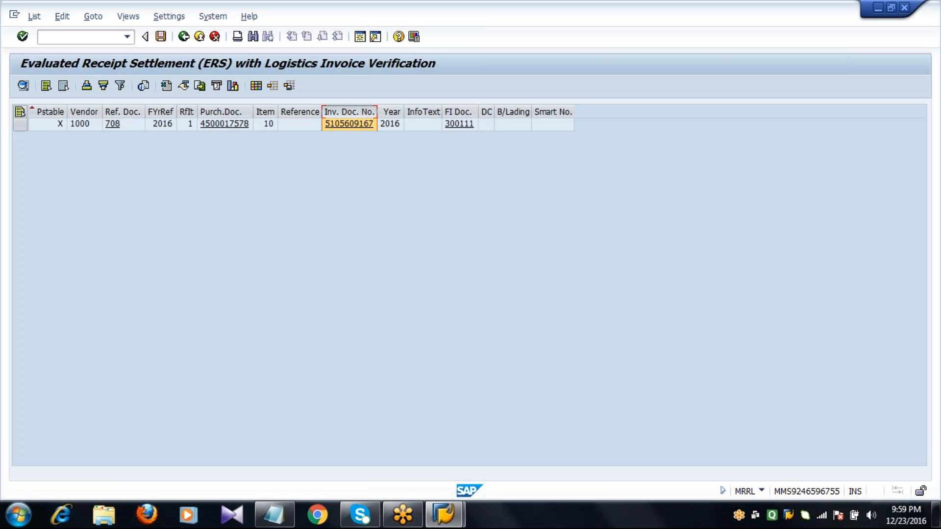
pyautogui.click(465, 123)
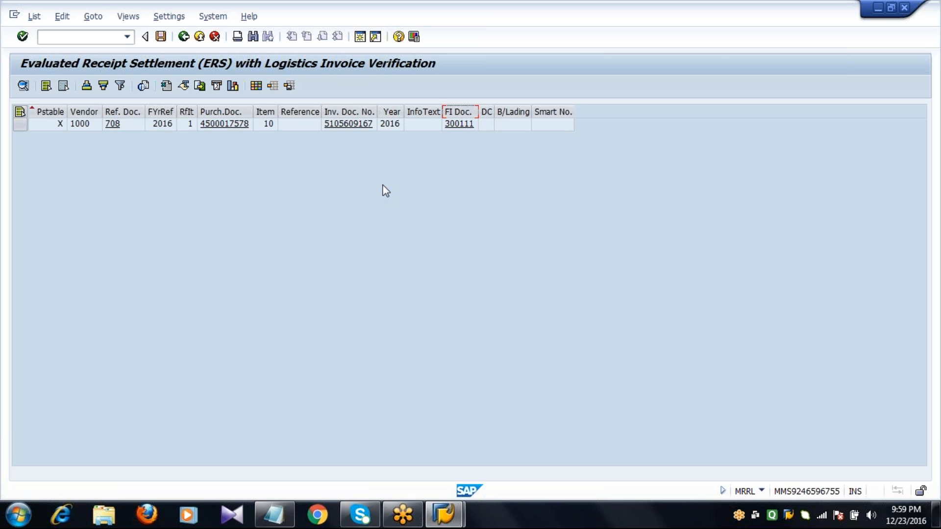
pyautogui.press('F3')
pyautogui.press('F3')
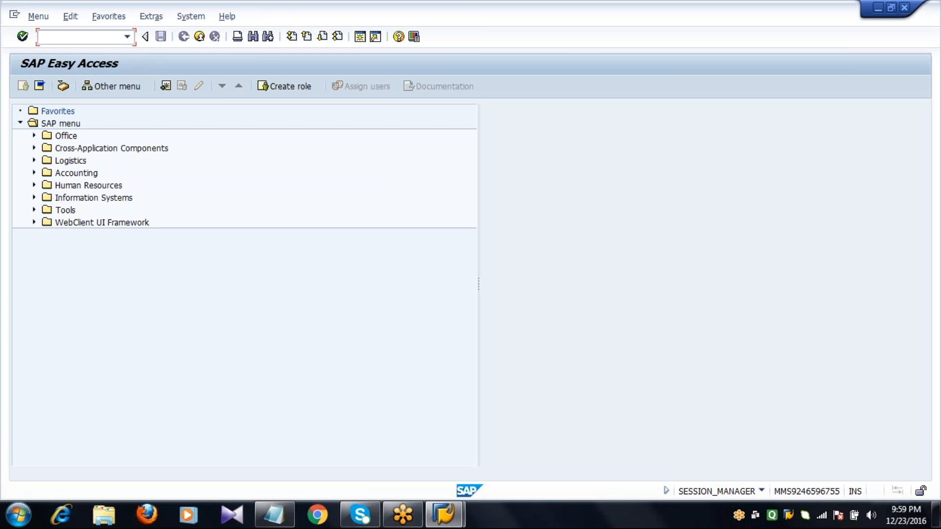
# Step: In XK02, clear AutoEvalGRSetmt Del. and AutoEvalGRSetmt Ret in vendor 1000's purchasing data and return to SAP Easy Access
pyautogui.write('xk02')
pyautogui.press('Return')
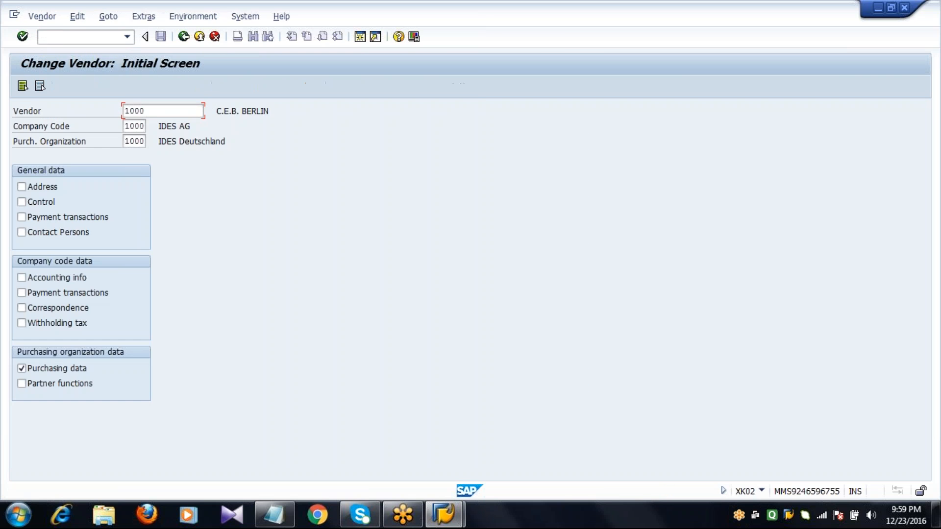
pyautogui.press('Return')
pyautogui.click(77, 398)
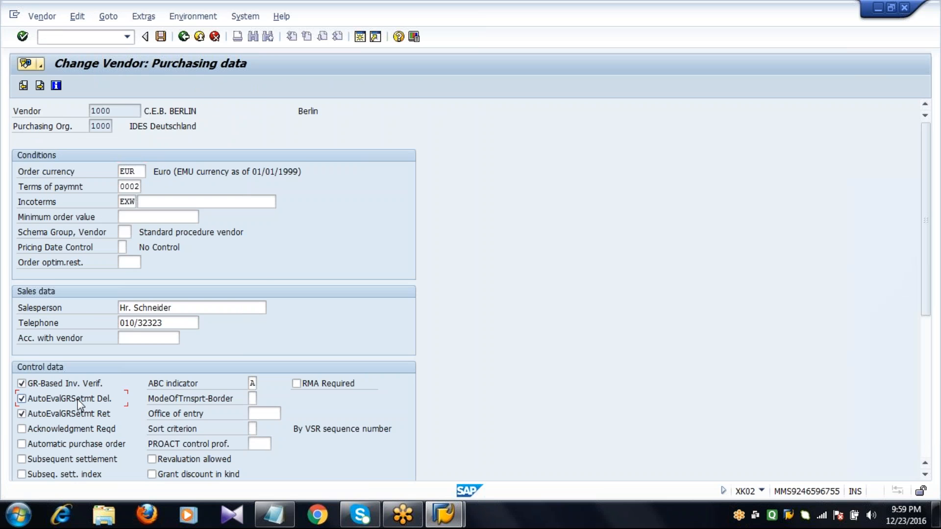
pyautogui.click(74, 416)
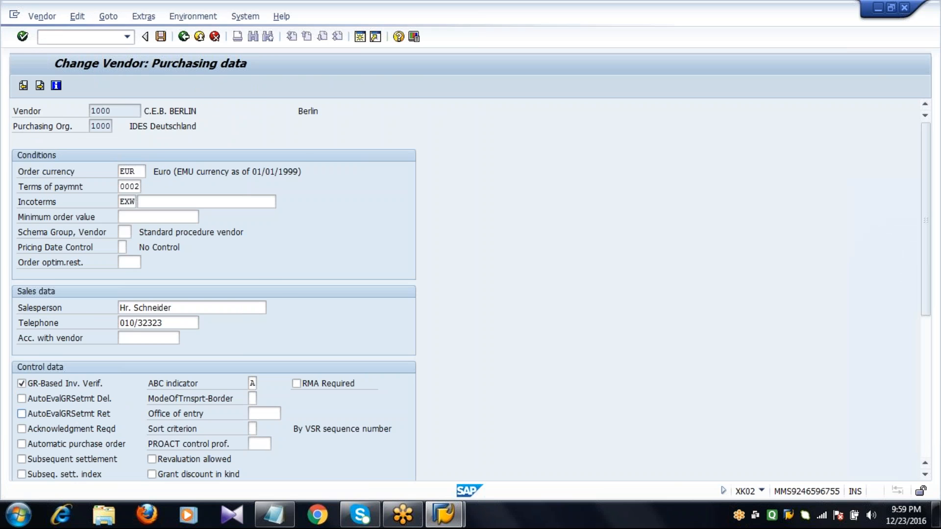
pyautogui.press('F3')
pyautogui.press('F3')
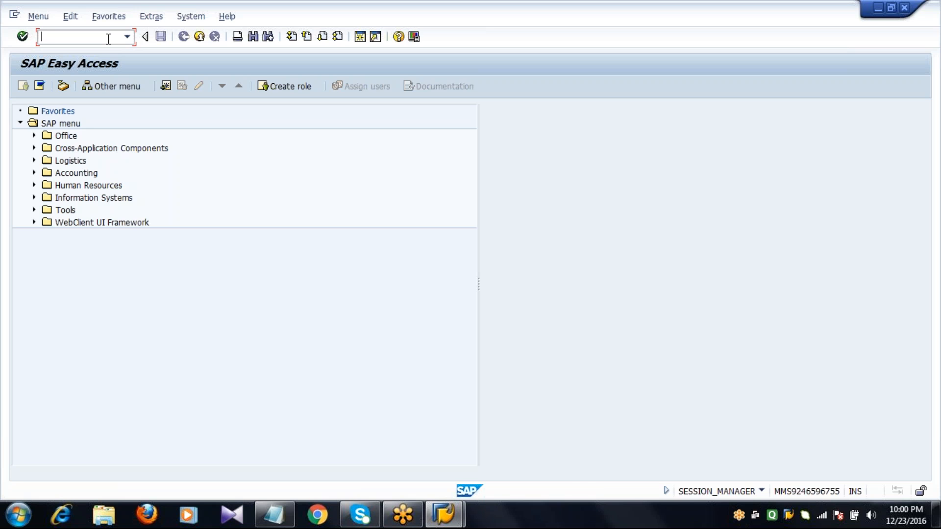
# Step: Start ME23N and display the earlier flat gasket purchase order for vendor 1000 by entering its purchase order number
pyautogui.write('ME23N')
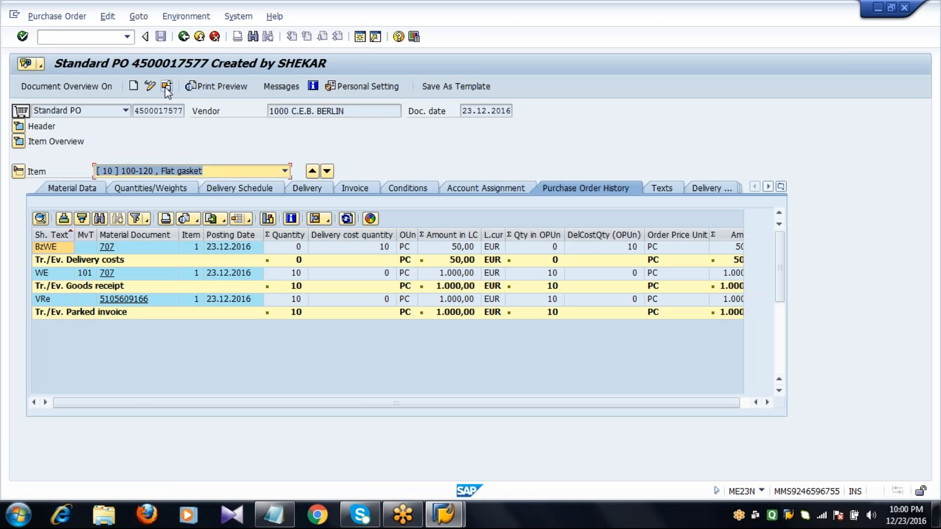
pyautogui.click(166, 87)
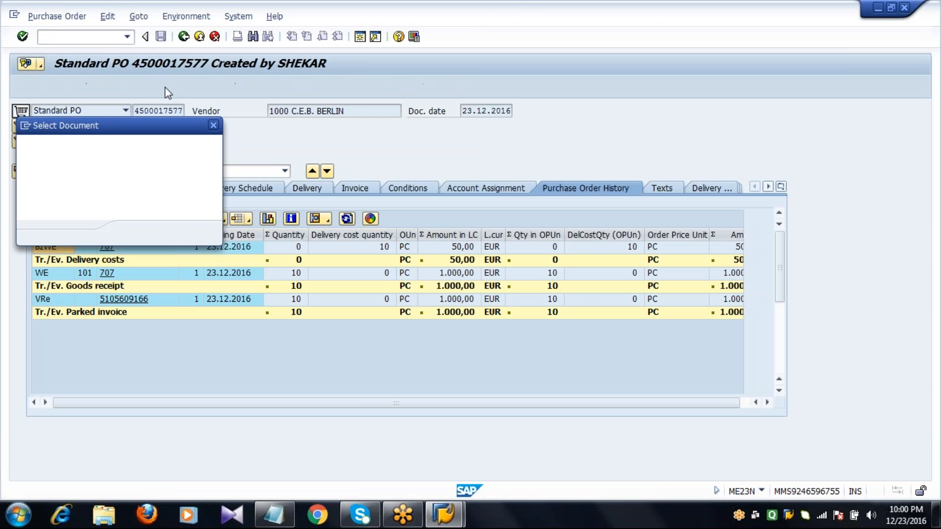
pyautogui.press('BackSpace')
pyautogui.write('500017575')
pyautogui.press('Return')
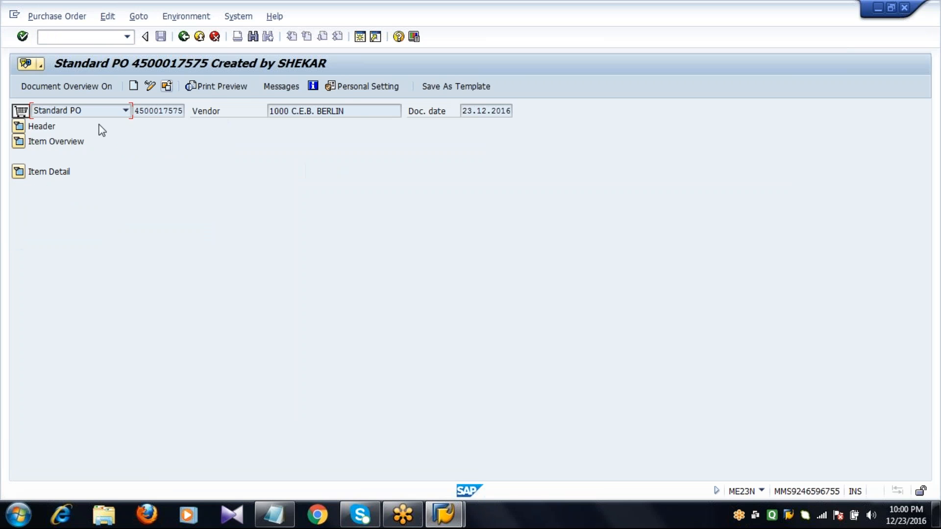
# Step: Check the delivered and invoiced quantities and the invoiced value in the purchase order's header status
pyautogui.click(18, 126)
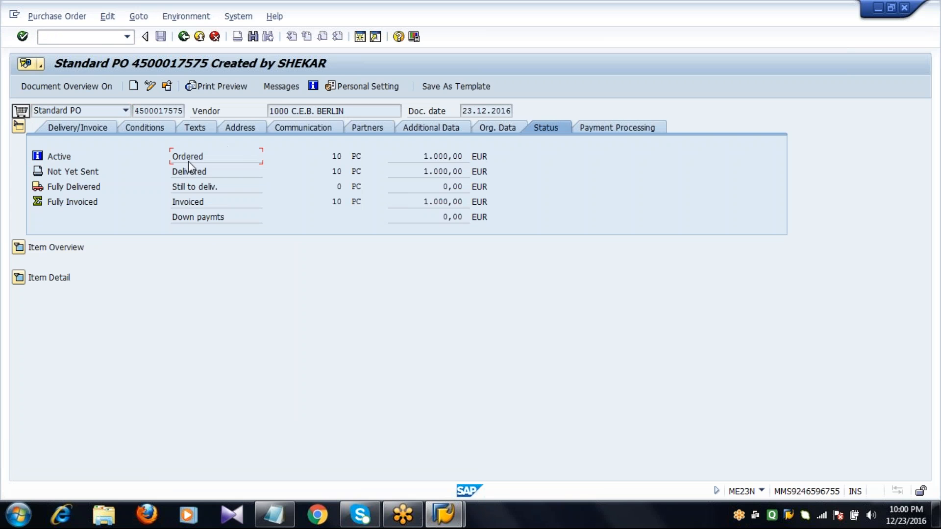
pyautogui.click(332, 173)
pyautogui.click(334, 201)
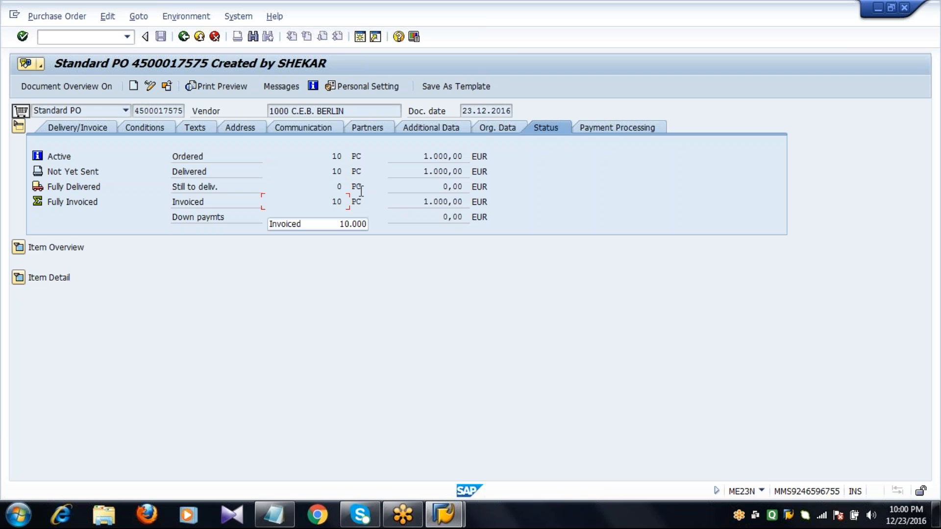
pyautogui.click(428, 206)
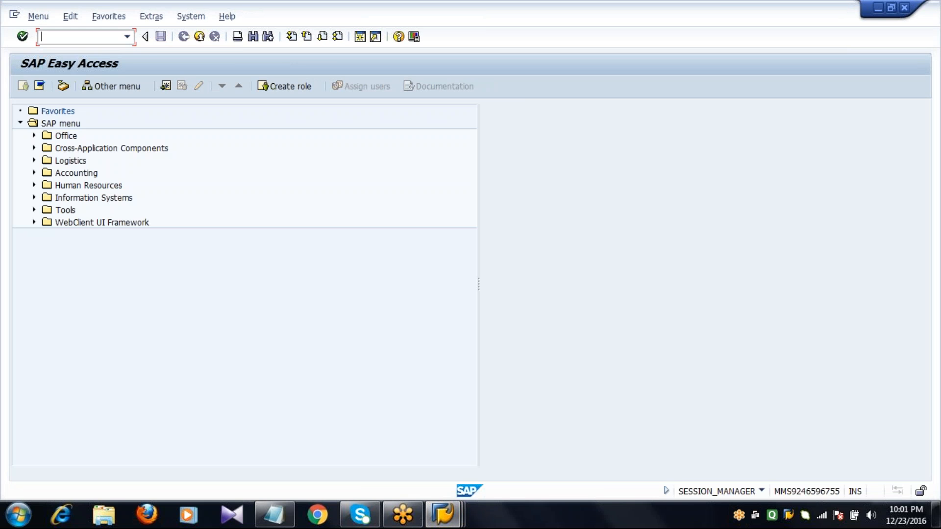
# Step: Start MIRO for a new incoming invoice, set the invoice date to 23.12.2016 and keep tax code 0I (Input tax 0%)
pyautogui.write('MIRO')
pyautogui.press('Return')
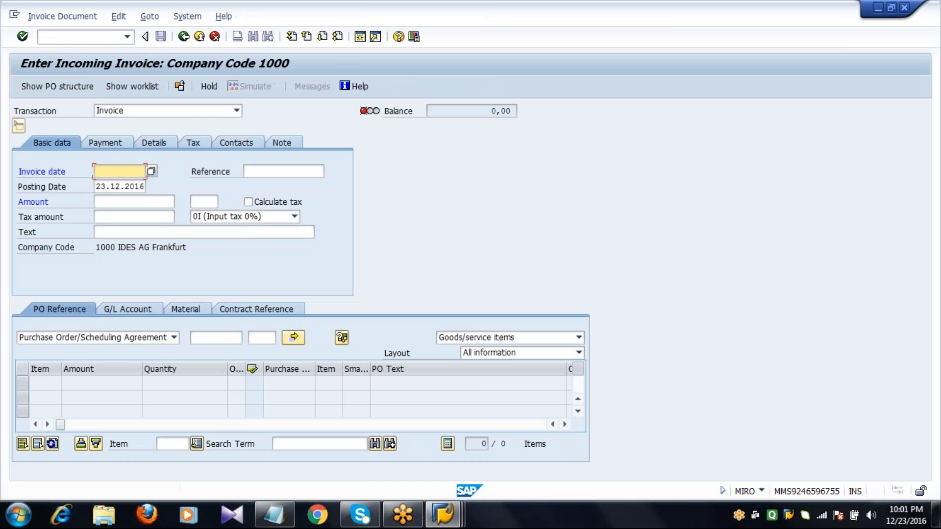
pyautogui.write('23')
pyautogui.press('Down')
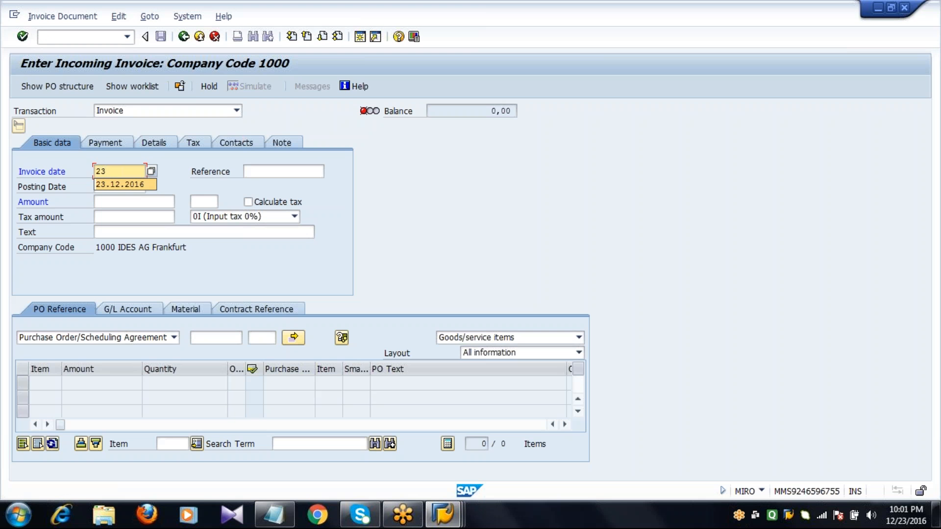
pyautogui.press('Return')
pyautogui.click(199, 220)
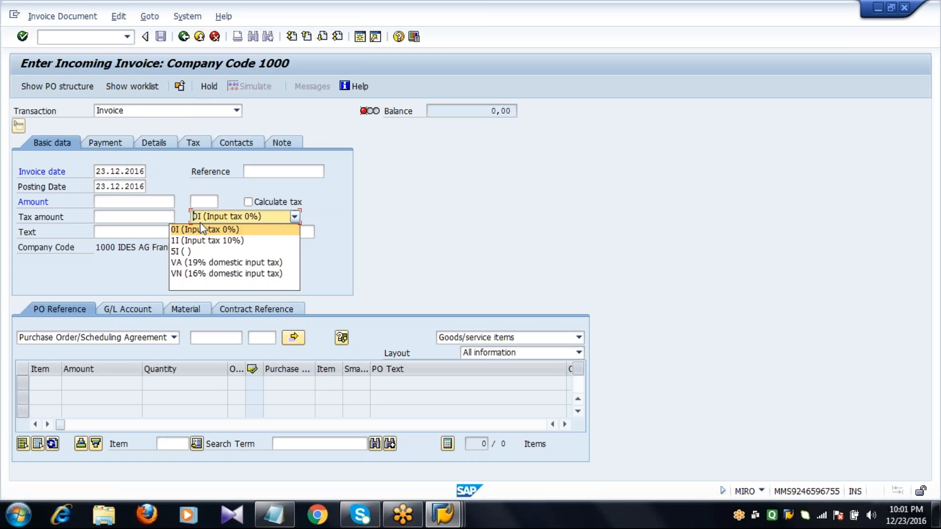
pyautogui.click(204, 230)
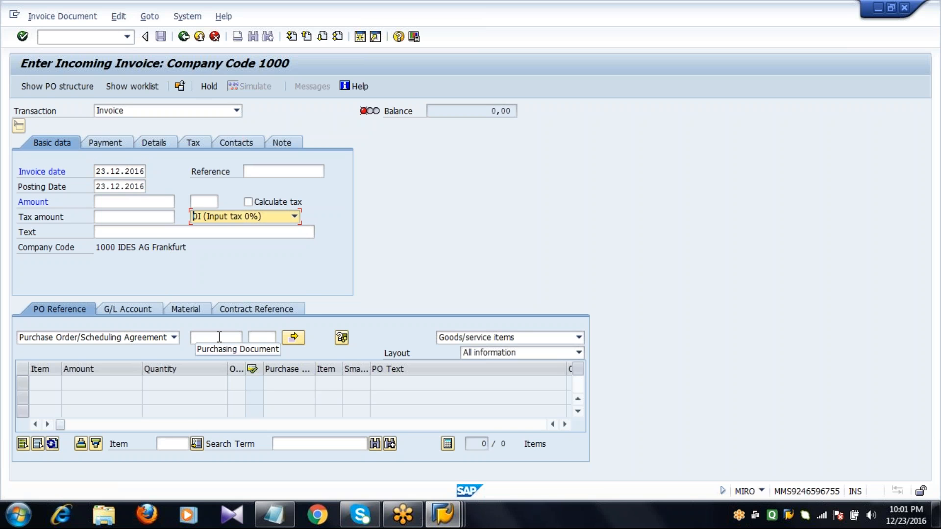
# Step: Reference the displayed flat gasket purchase order and change the transaction to Subsequent debit
pyautogui.click(219, 337)
pyautogui.write('4')
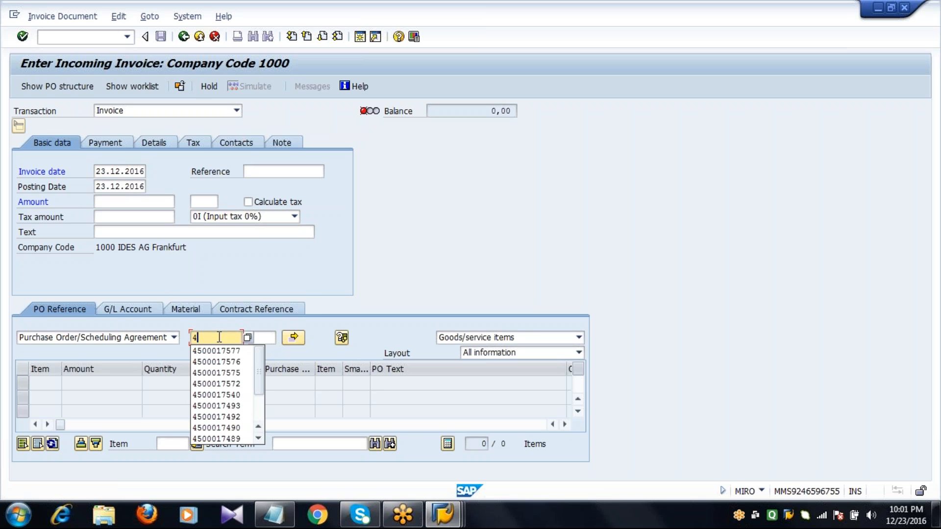
pyautogui.click(222, 373)
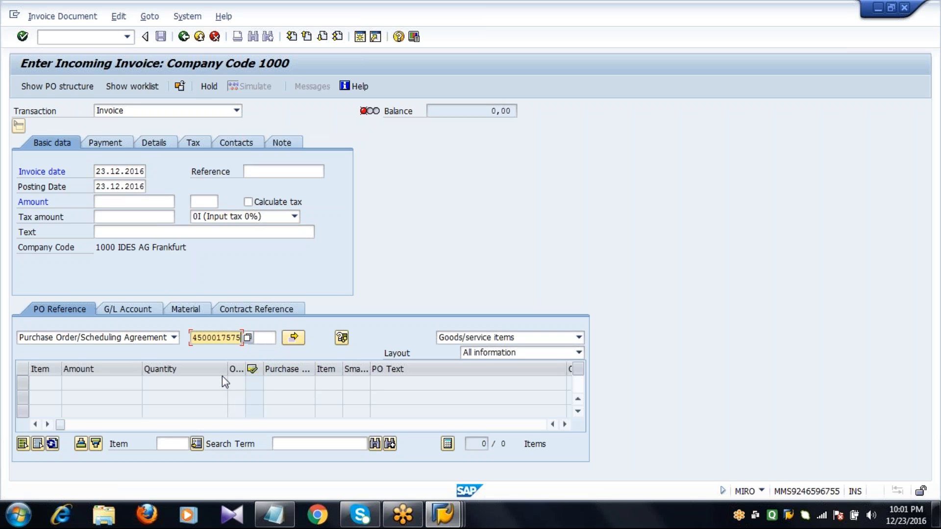
pyautogui.click(110, 116)
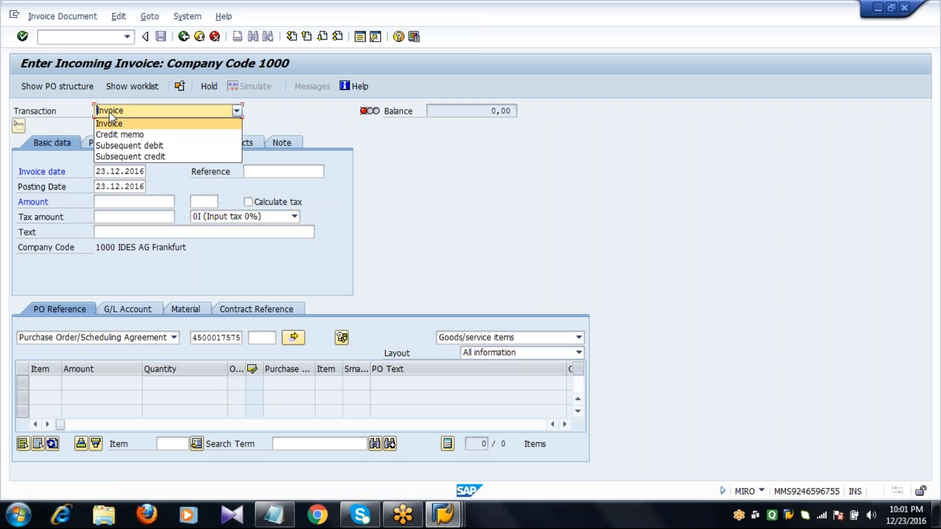
pyautogui.click(141, 146)
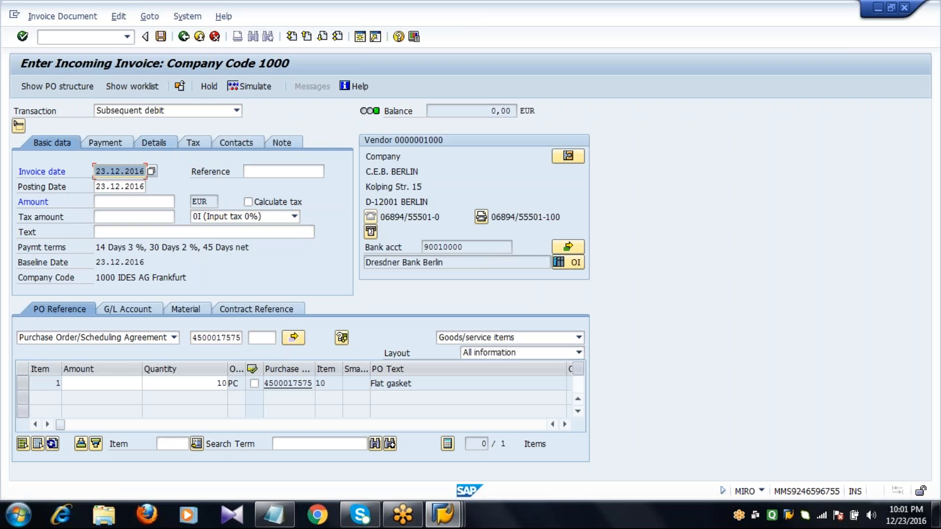
# Step: Enter 100 as the amount for both the Flat gasket item and the invoice header, and post the subsequent debit
pyautogui.click(187, 384)
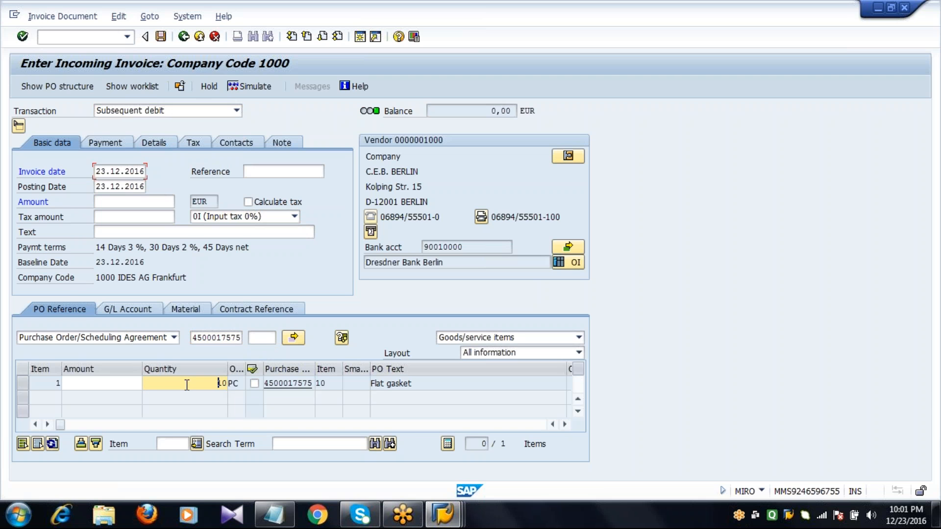
pyautogui.click(111, 384)
pyautogui.write('1')
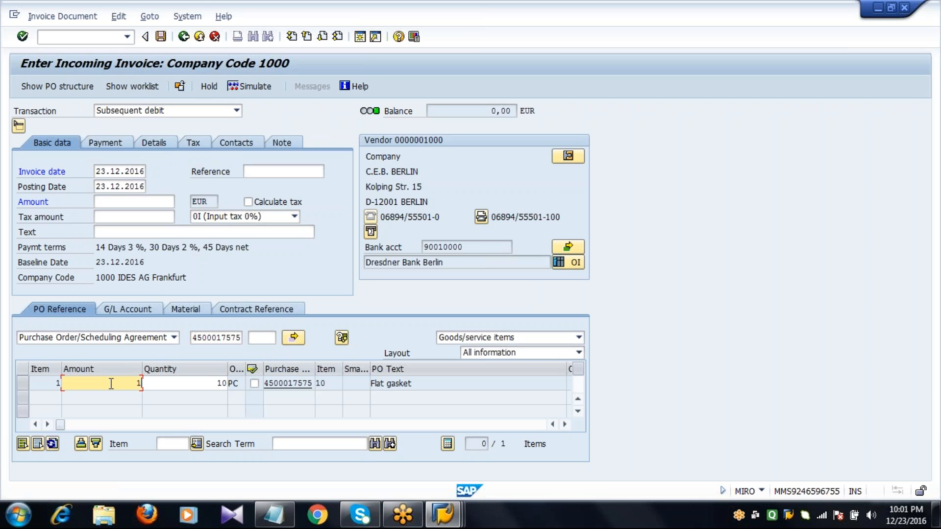
pyautogui.write('00')
pyautogui.click(144, 203)
pyautogui.write('100')
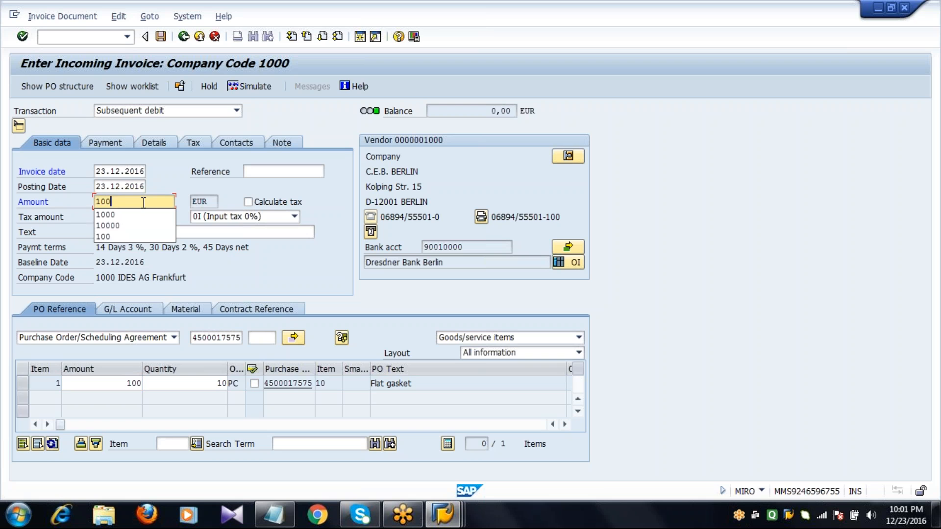
pyautogui.press('Return')
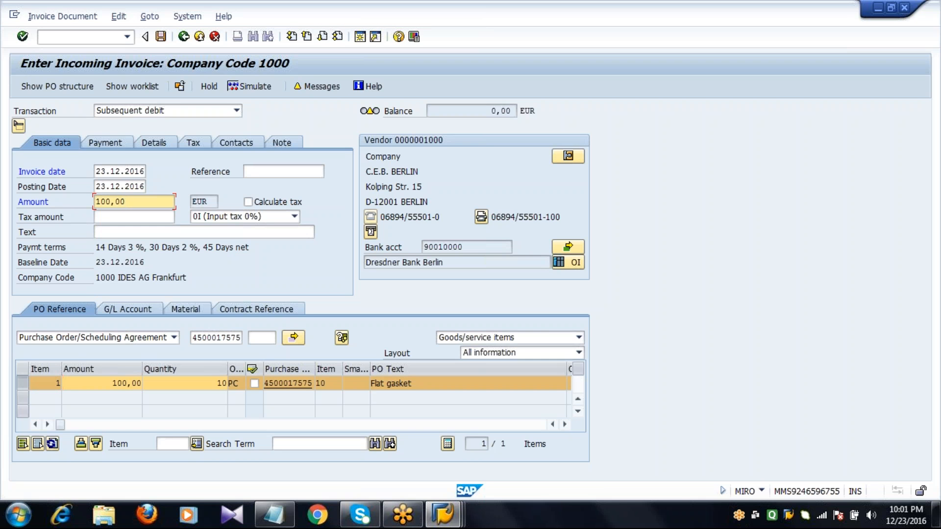
pyautogui.click(162, 42)
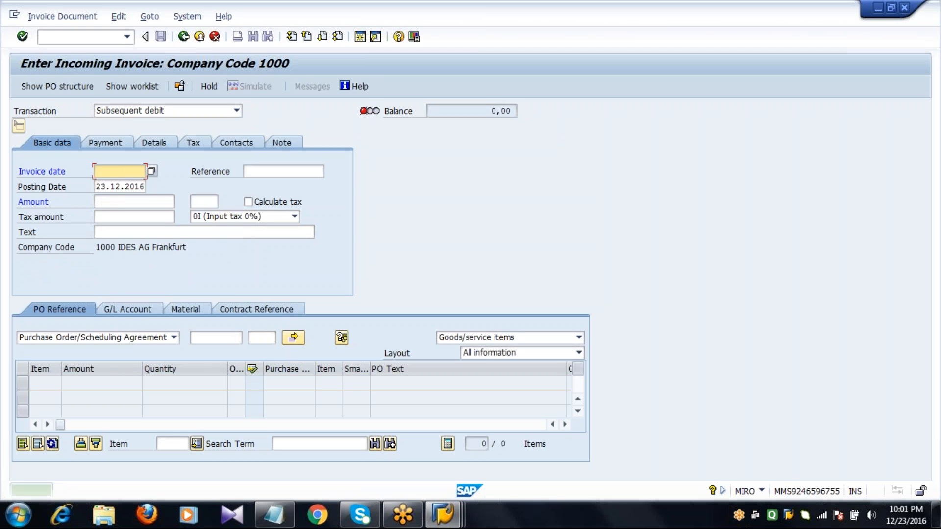
# Step: Switch to the ME23N session, reload the purchase order and check its invoiced value in the header status
pyautogui.click(441, 516)
pyautogui.click(445, 432)
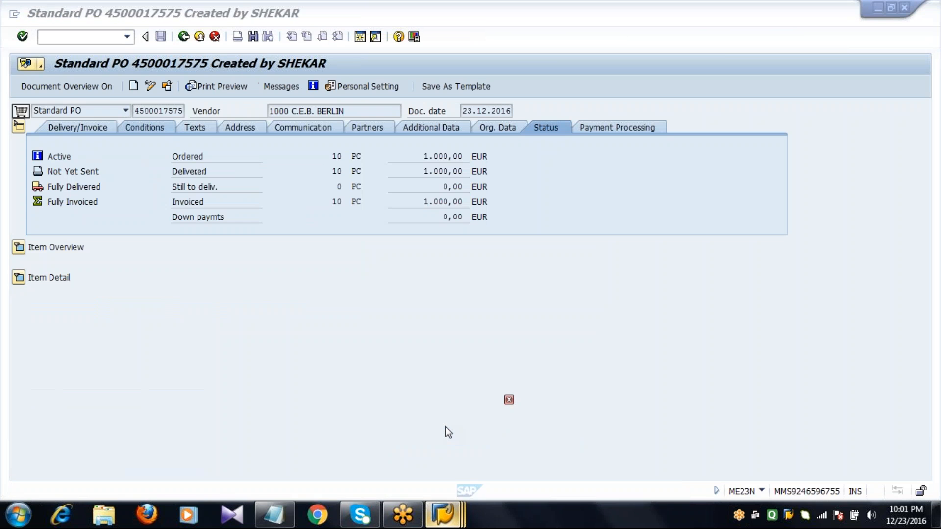
pyautogui.click(166, 86)
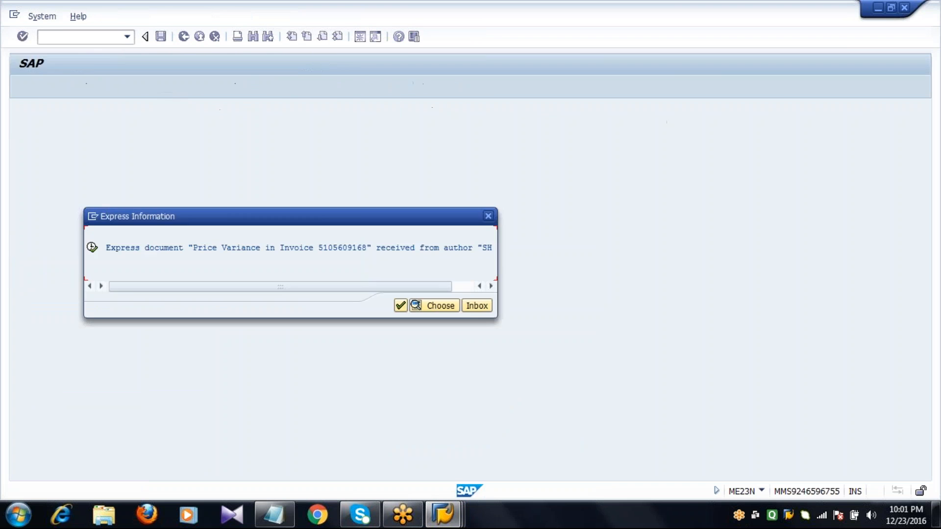
pyautogui.press('Return')
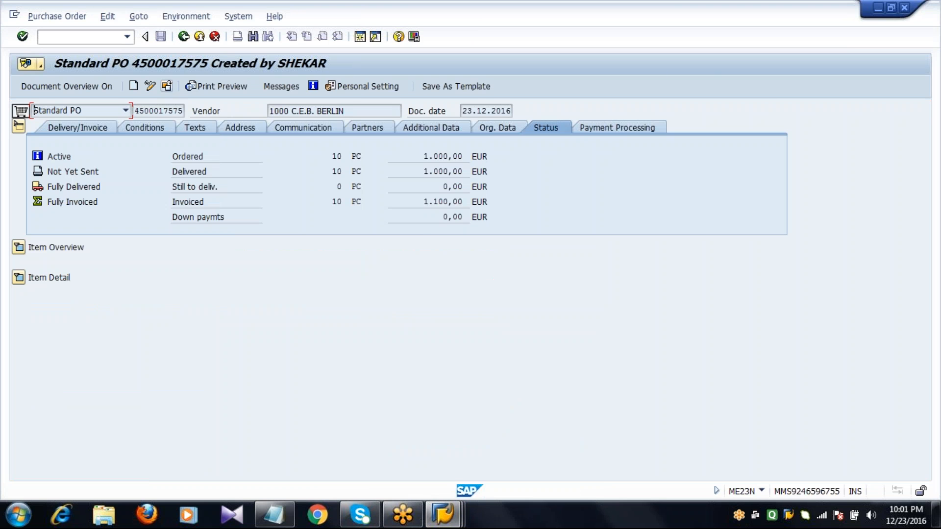
pyautogui.click(422, 202)
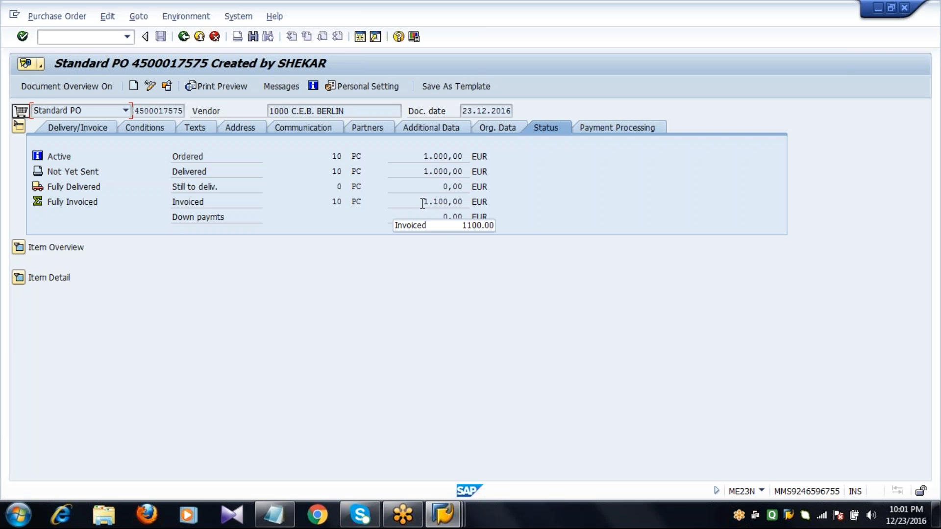
pyautogui.doubleClick(422, 202)
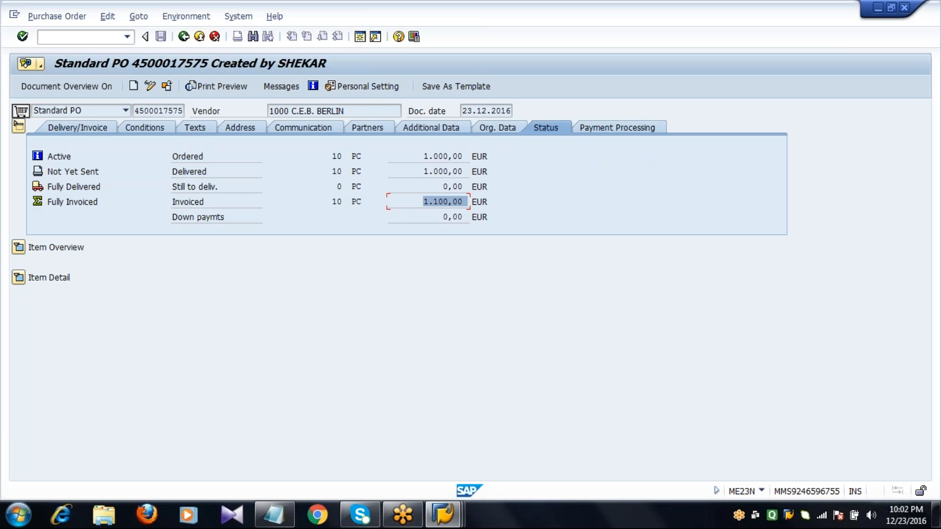
# Step: Examine the subsequent debit entry and its amount in the flat gasket item's purchase order history, and return to SAP Easy Access
pyautogui.click(19, 126)
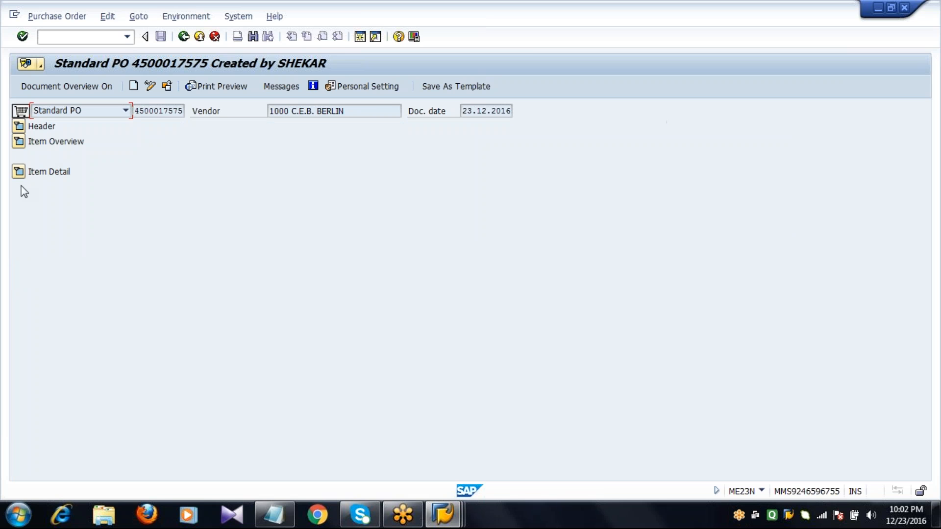
pyautogui.click(19, 171)
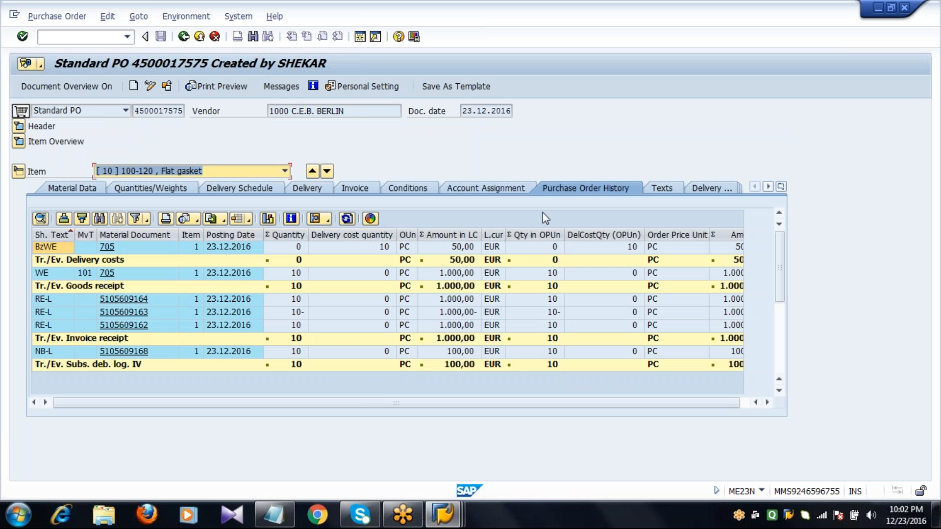
pyautogui.click(82, 353)
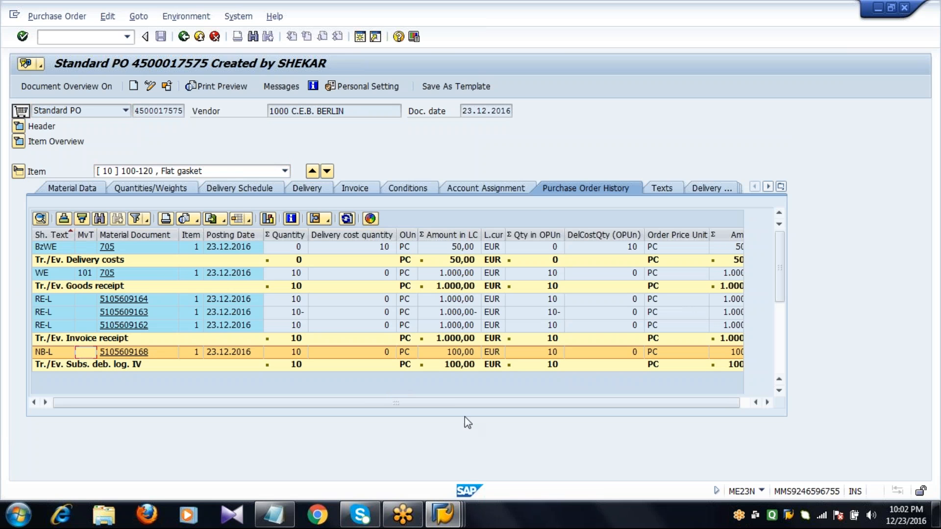
pyautogui.click(465, 357)
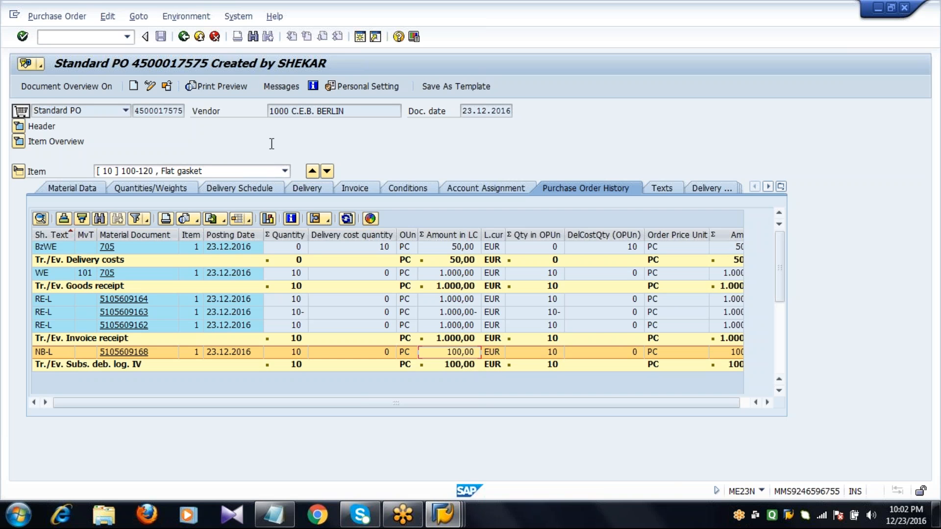
pyautogui.click(183, 36)
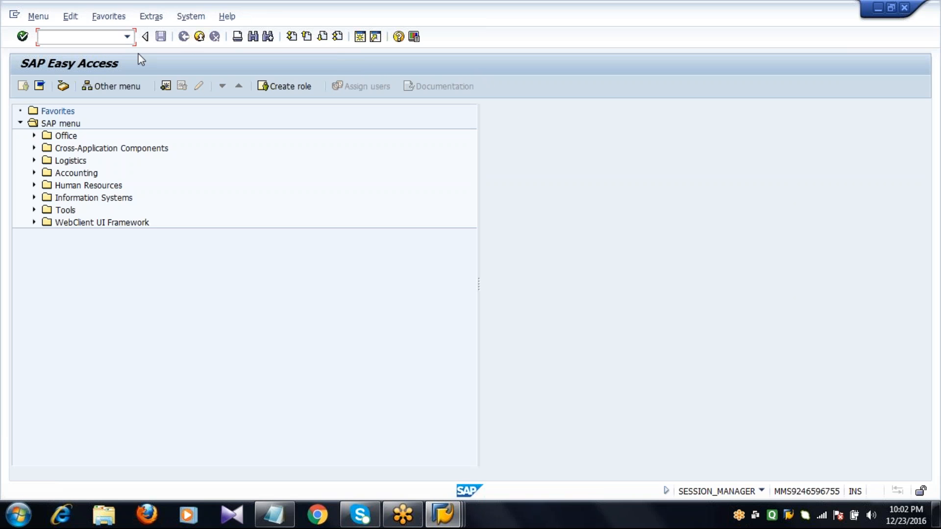
# Step: In MR8M, cancel the subsequent debit document for fiscal year 2016 with reversal reason 01 and return to SAP Easy Access
pyautogui.write('MR8M')
pyautogui.press('Return')
pyautogui.hotkey('ctrl', 's')
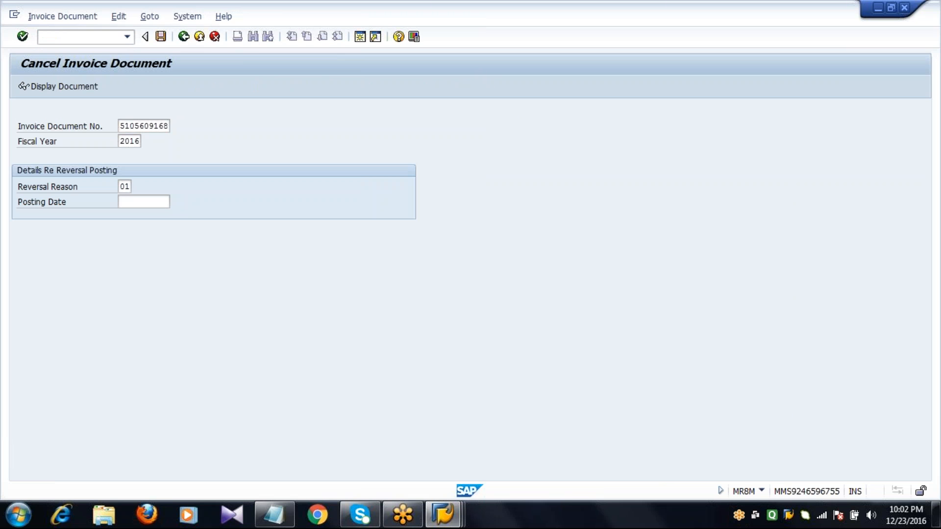
pyautogui.press('F3')
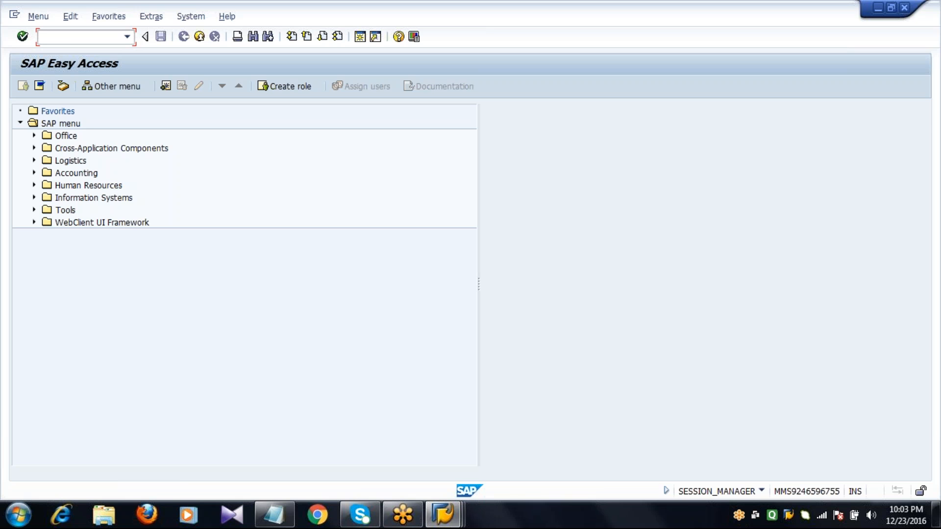
# Step: In MIRO, set up a subsequent credit dated 23.12.2016 with reference to the flat gasket purchase order
pyautogui.write('MIRO')
pyautogui.press('Return')
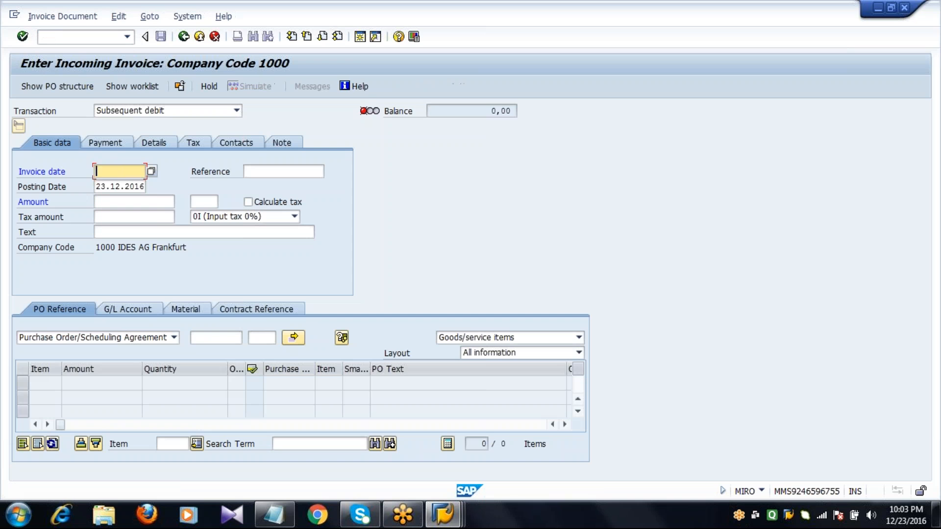
pyautogui.write('23.12.2016')
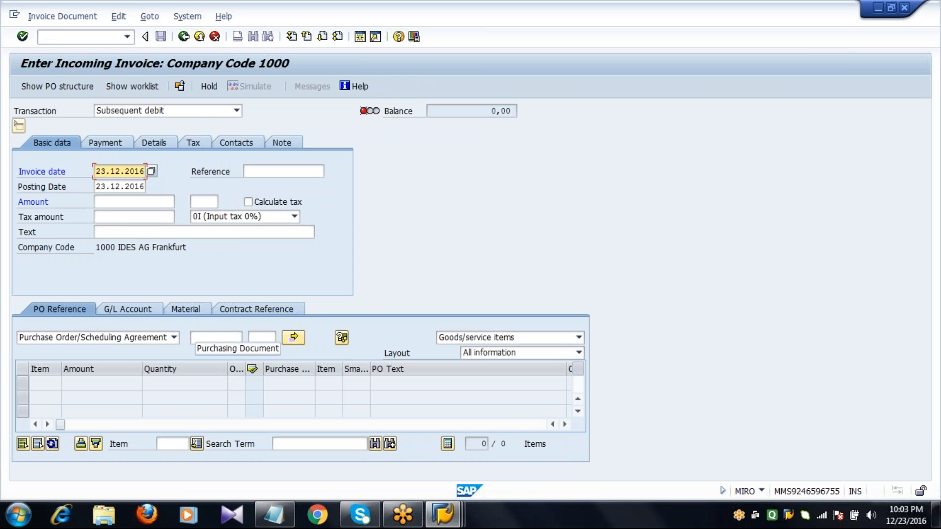
pyautogui.click(220, 336)
pyautogui.write('4')
pyautogui.click(217, 352)
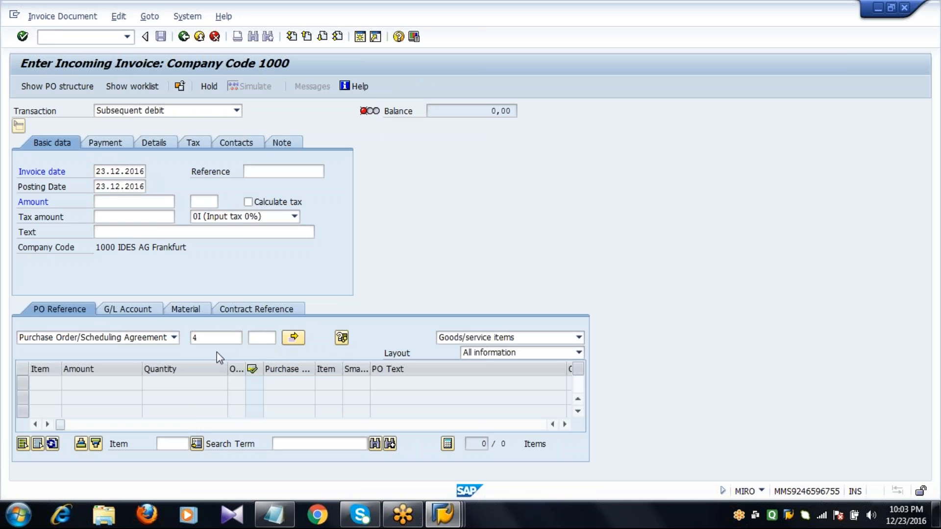
pyautogui.click(213, 338)
pyautogui.write('5')
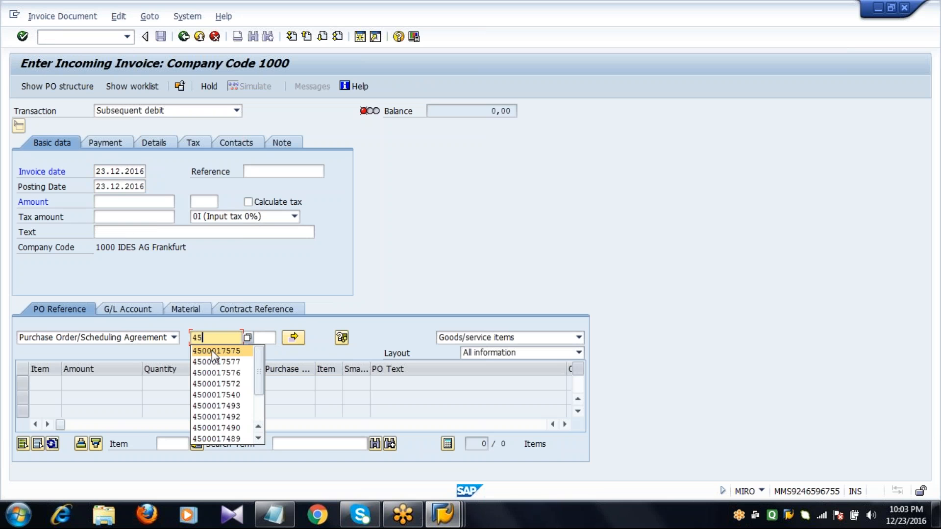
pyautogui.click(212, 352)
pyautogui.click(172, 110)
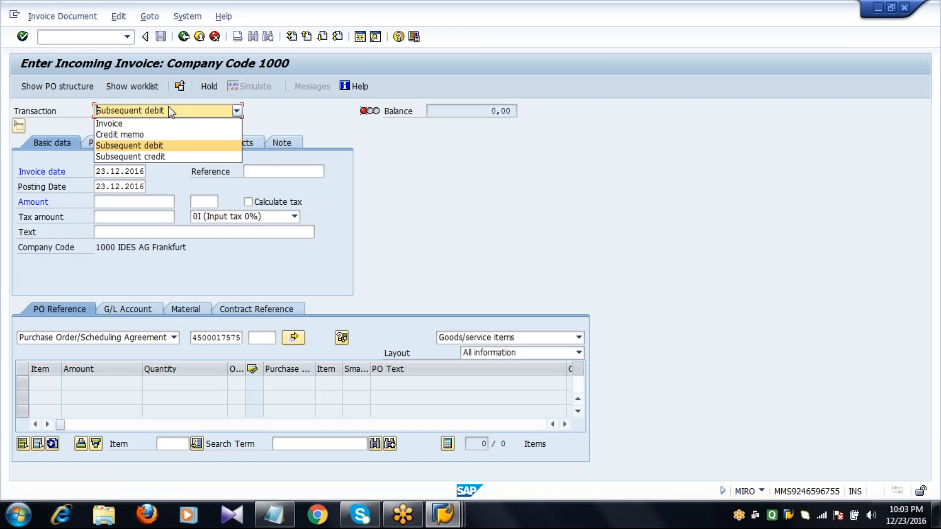
pyautogui.click(162, 156)
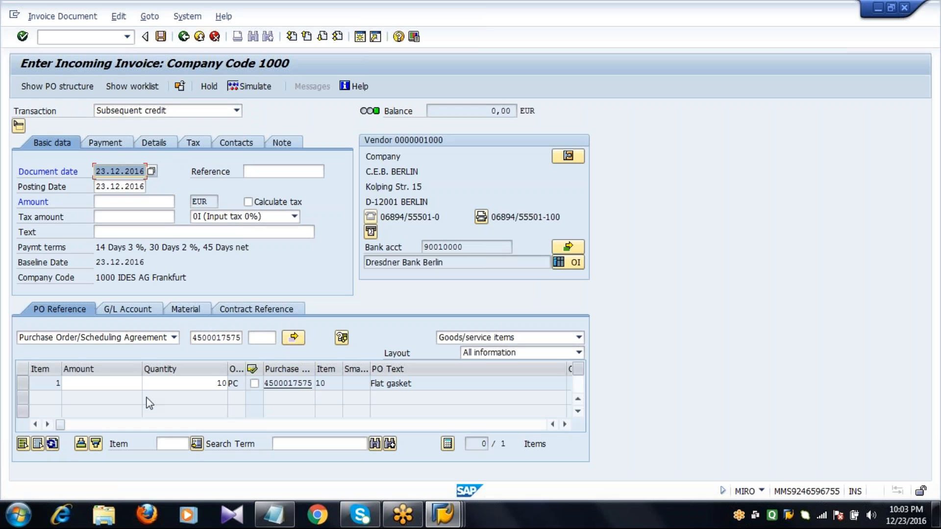
# Step: Enter 100 as the amount for both the Flat gasket item and the document header, and post the subsequent credit
pyautogui.click(131, 385)
pyautogui.write('100')
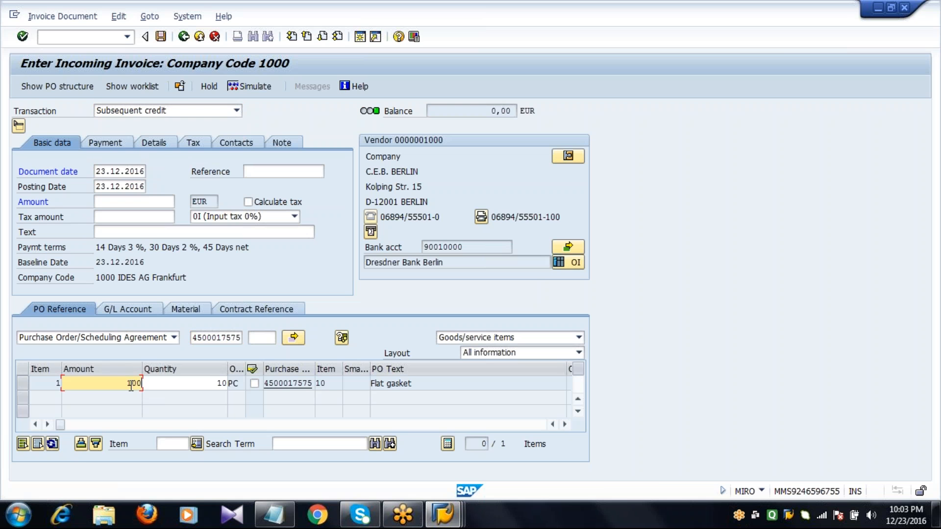
pyautogui.press('Return')
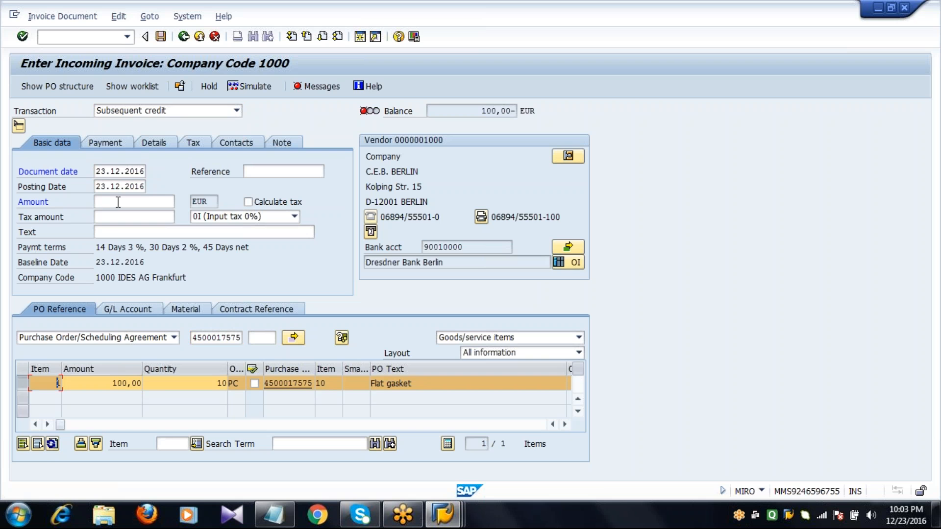
pyautogui.click(117, 202)
pyautogui.write('100')
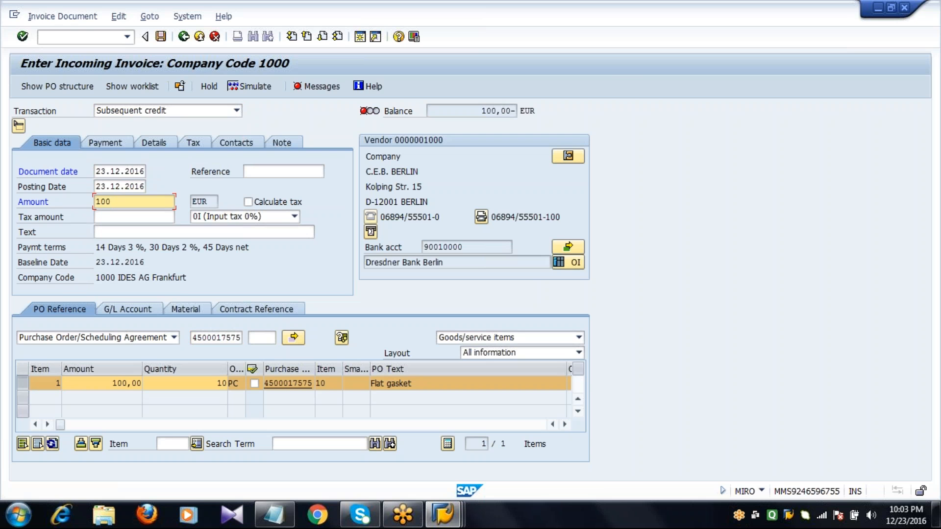
pyautogui.press('Return')
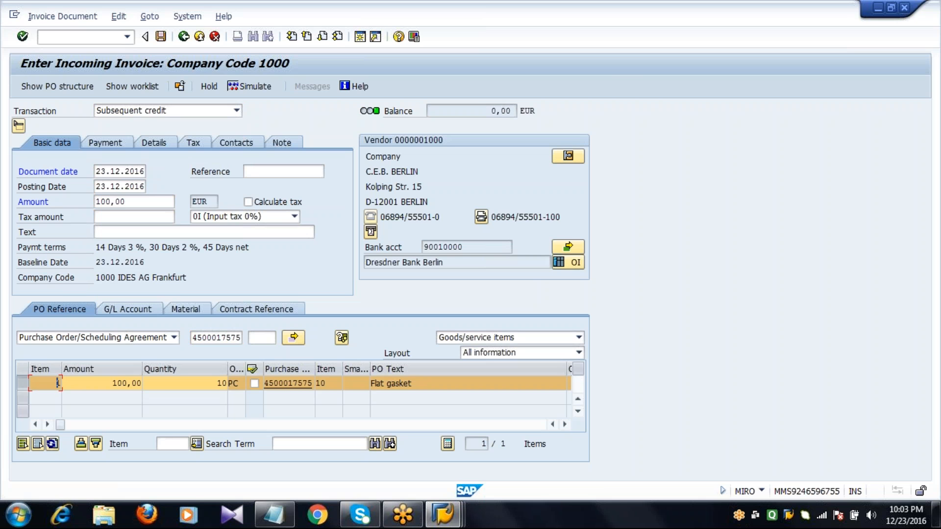
pyautogui.hotkey('ctrl', 's')
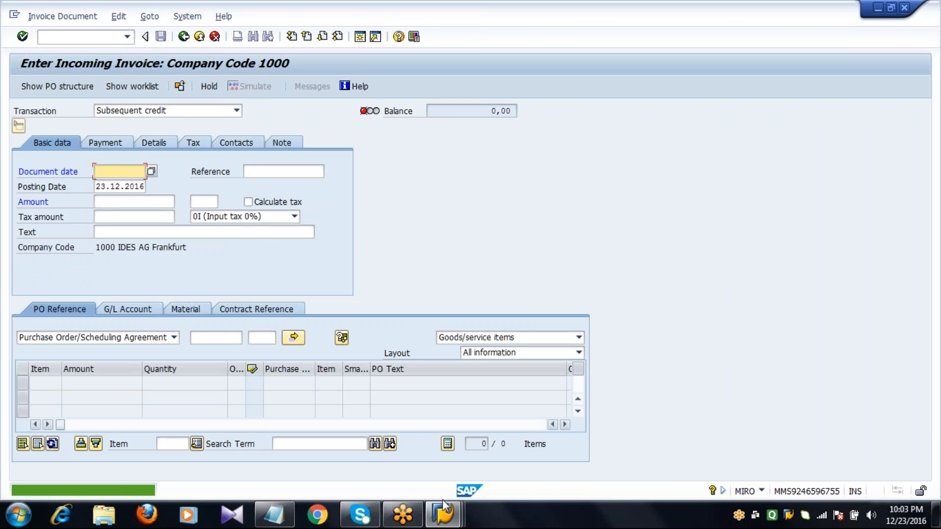
# Step: In the other session, open the purchase order with ME23N, check its invoiced value in the header status, and return to SAP Easy Access
pyautogui.click(443, 509)
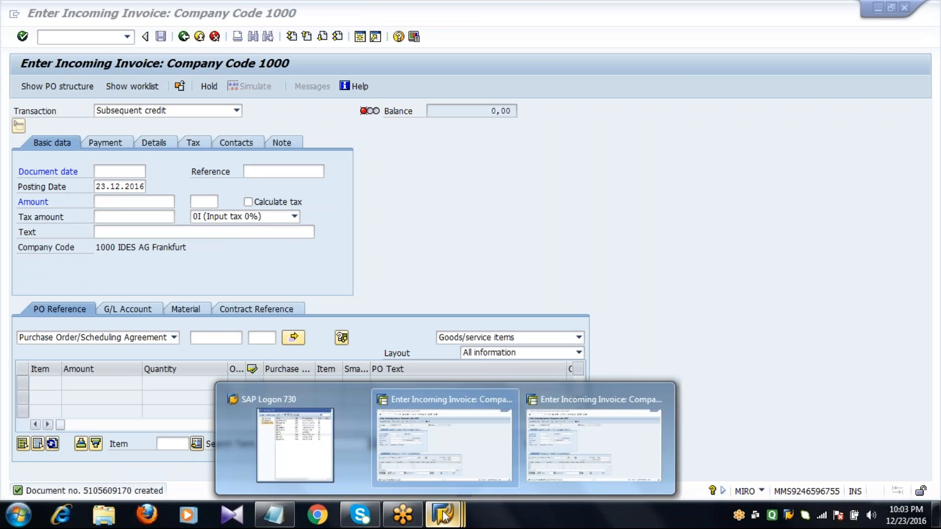
pyautogui.click(458, 431)
pyautogui.click(199, 37)
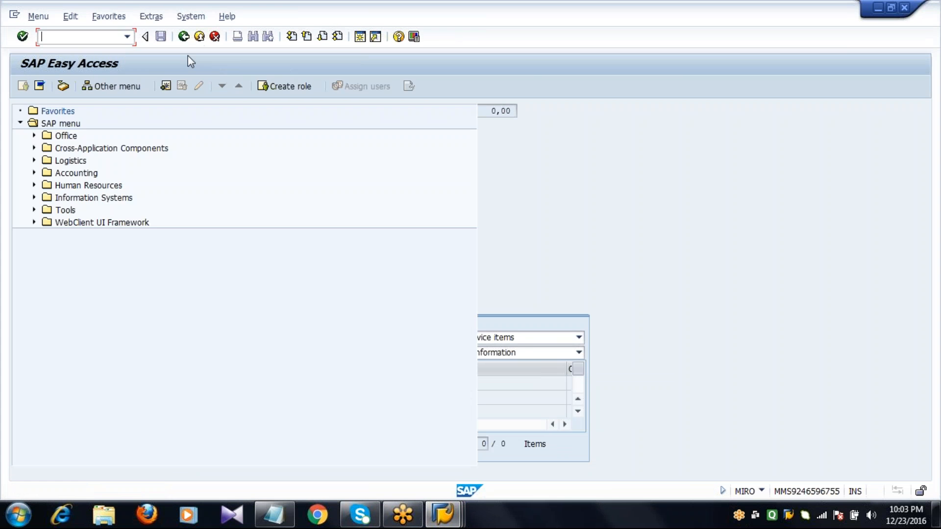
pyautogui.click(127, 36)
pyautogui.click(108, 72)
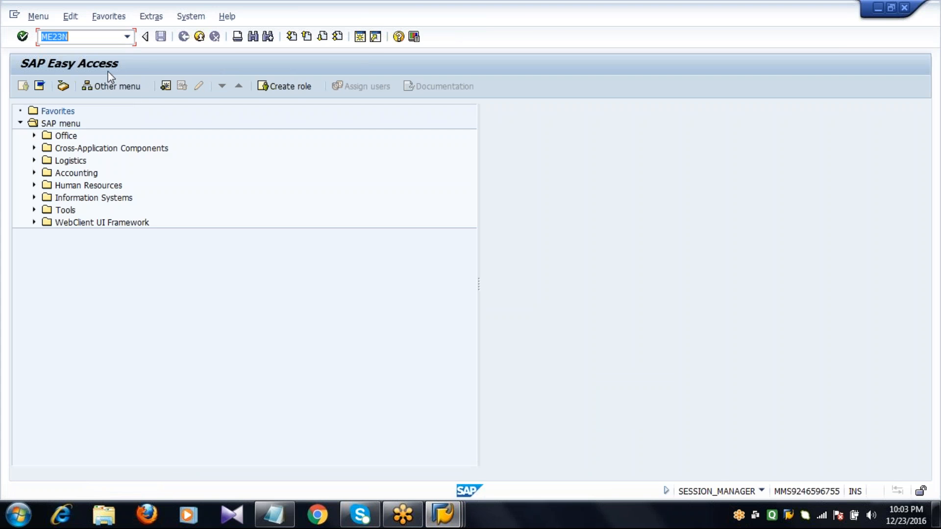
pyautogui.press('Return')
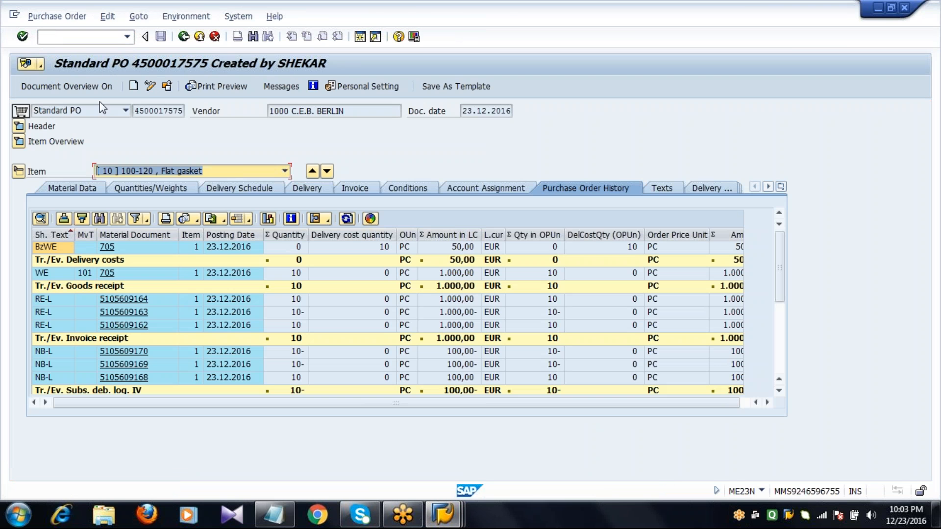
pyautogui.click(18, 126)
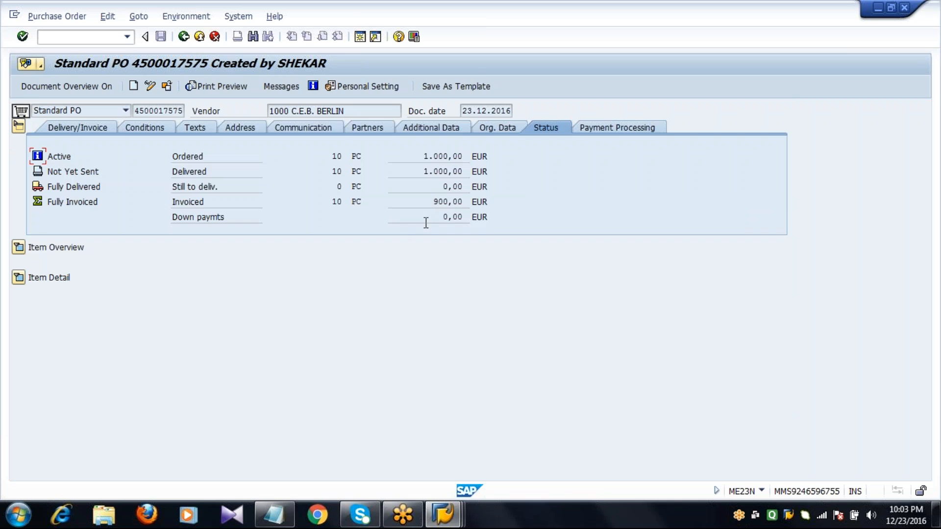
pyautogui.doubleClick(448, 201)
pyautogui.click(184, 38)
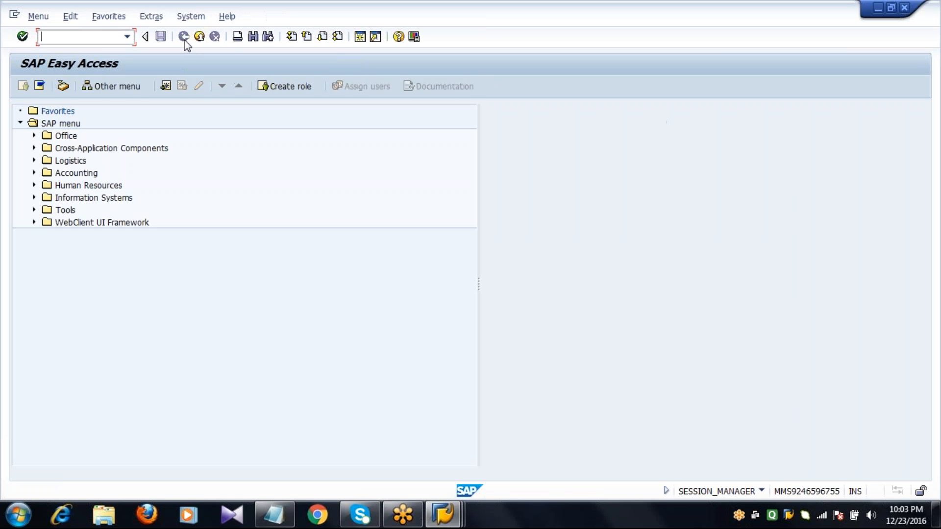
# Step: In MR8M, cancel the subsequent credit document for fiscal year 2016 with reversal reason 01
pyautogui.write('MR8M')
pyautogui.press('Return')
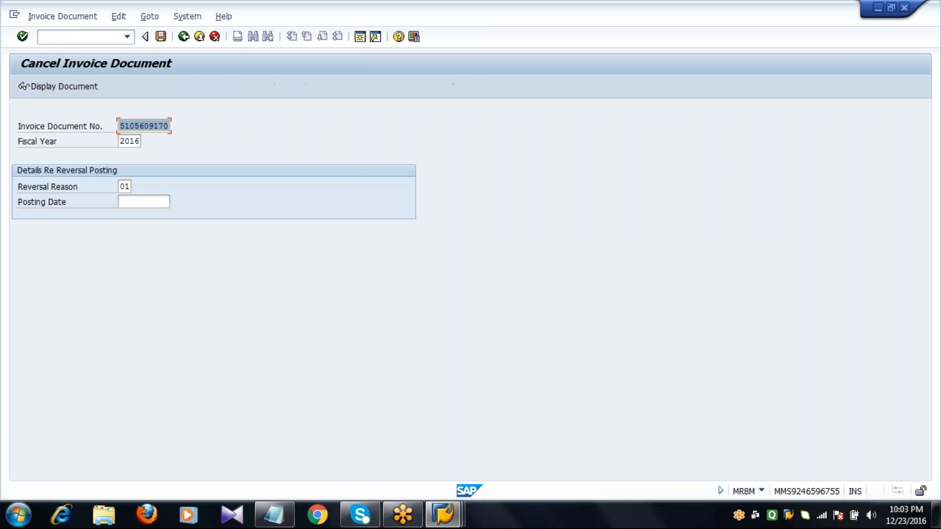
pyautogui.hotkey('ctrl', 's')
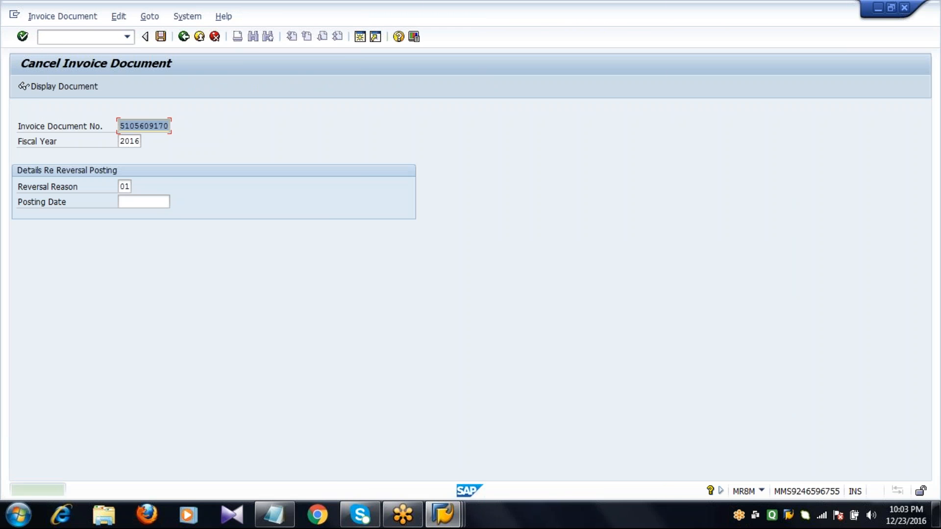
# Step: Reopen the purchase order in ME23N and check its invoiced quantity and value in the header status
pyautogui.click(127, 37)
pyautogui.click(117, 63)
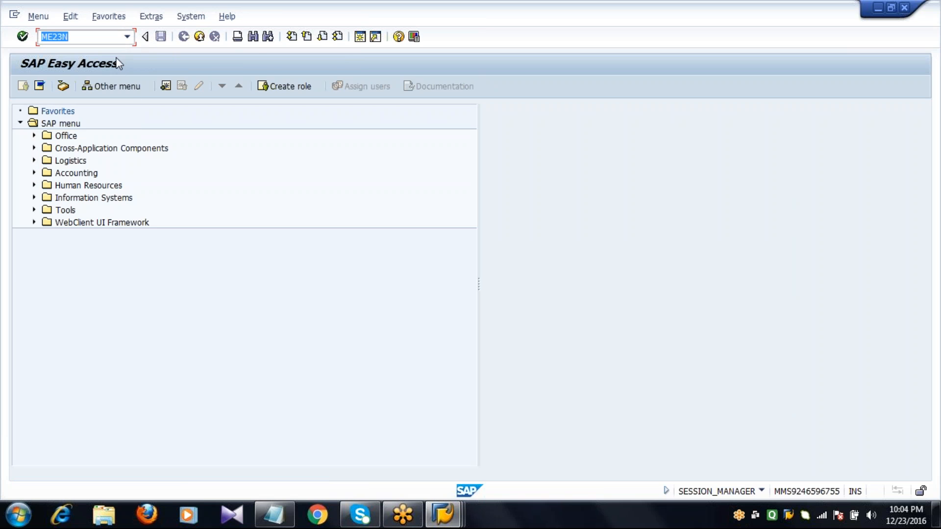
pyautogui.press('Return')
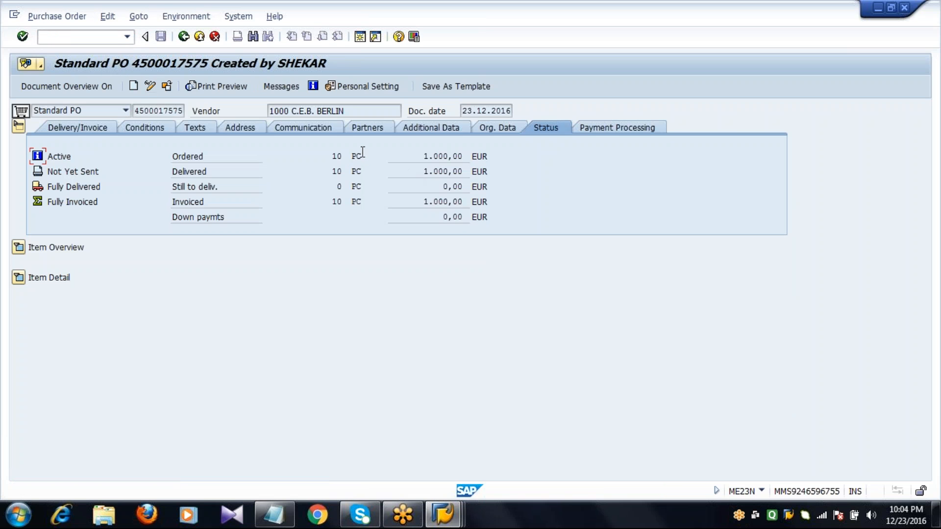
pyautogui.click(343, 201)
pyautogui.moveTo(343, 201)
pyautogui.click(353, 202)
# Step: Start MIGO in a new session and enter the flat gasket purchase order as the goods receipt reference
pyautogui.click(360, 38)
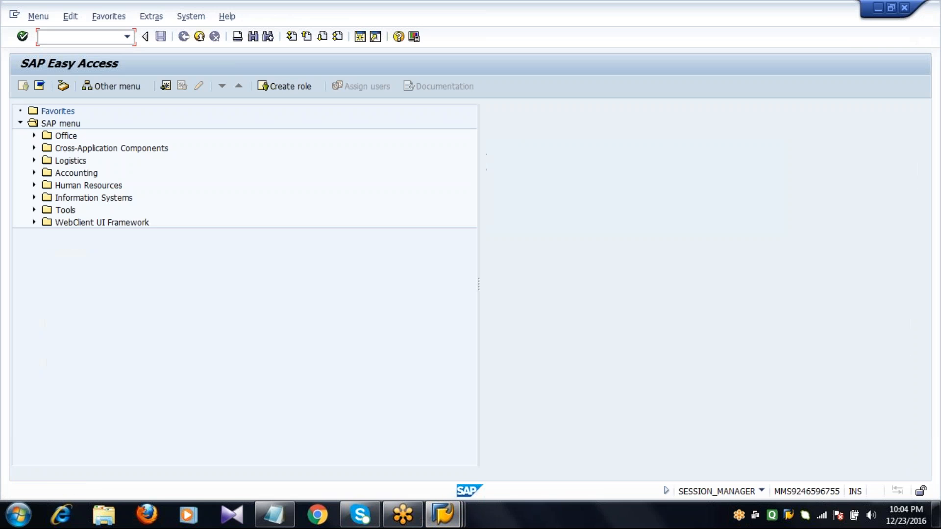
pyautogui.write('MIGO')
pyautogui.press('Return')
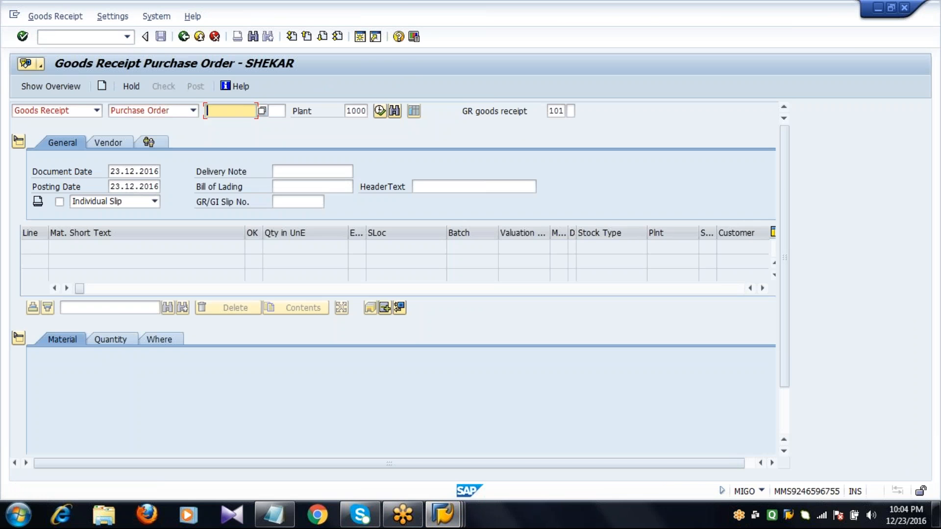
pyautogui.write('4')
pyautogui.press('Down')
pyautogui.press('Down')
pyautogui.press('Down')
pyautogui.press('Down')
pyautogui.press('Down')
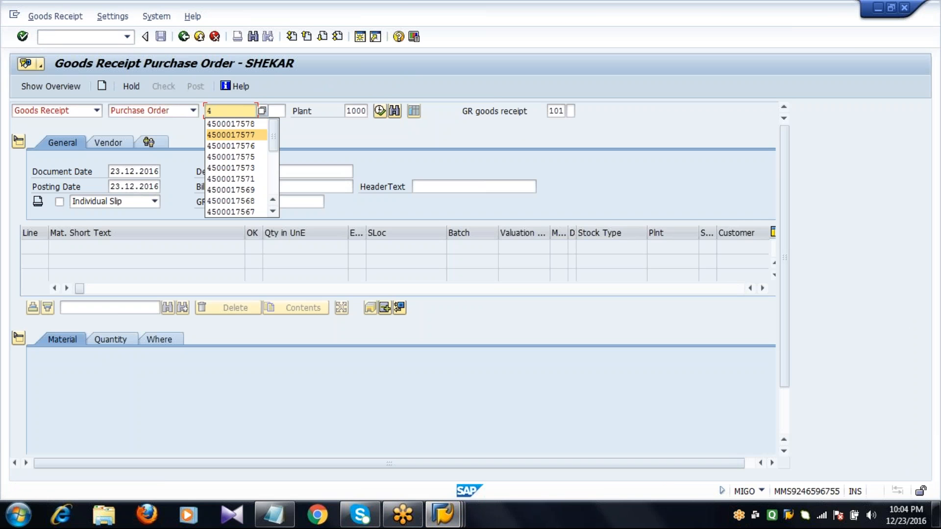
pyautogui.press('Up')
pyautogui.press('Return')
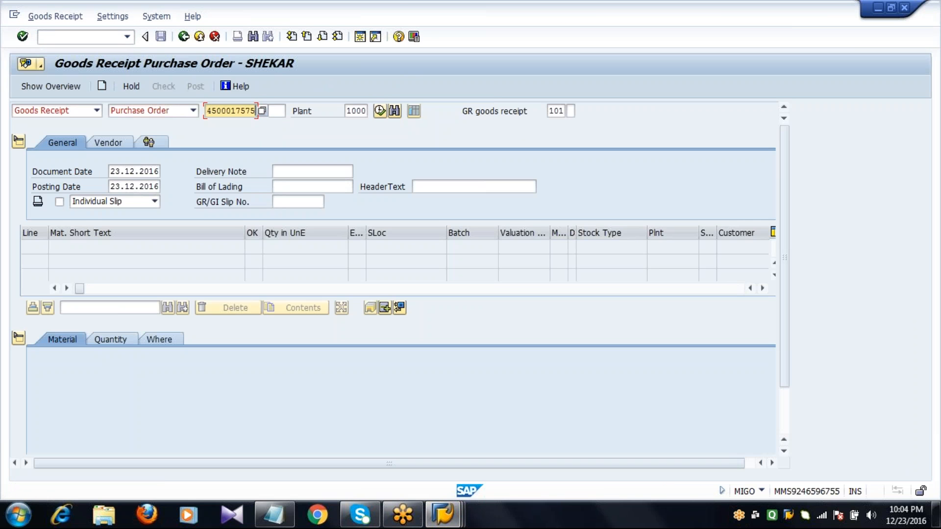
# Step: Set the movement type to 122 for return to vendor and load the purchase order's item
pyautogui.press('Tab')
pyautogui.press('Tab')
pyautogui.press('Tab')
pyautogui.press('Tab')
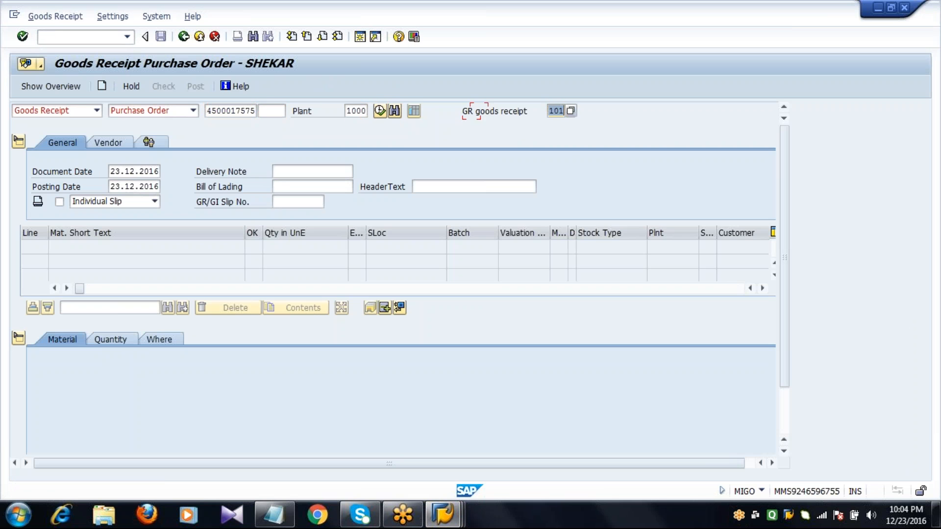
pyautogui.write('122')
pyautogui.press('Return')
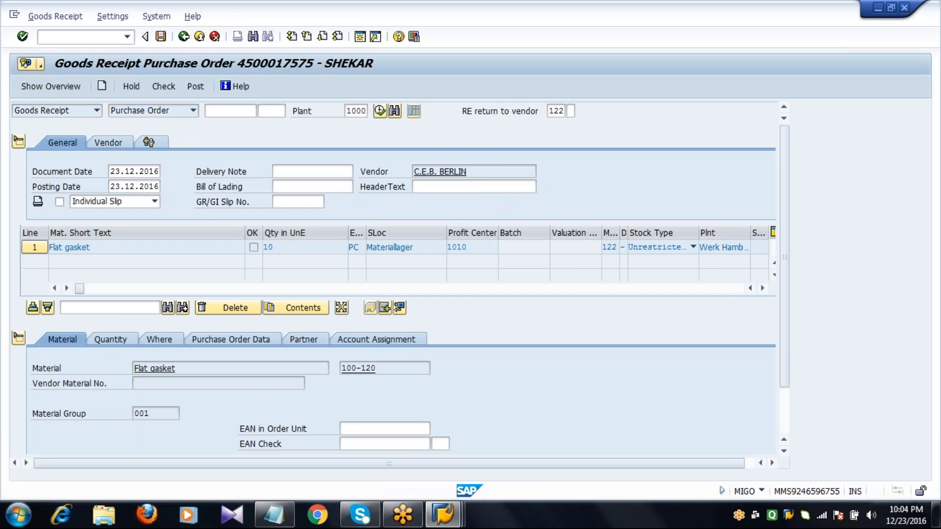
# Step: Set the Flat gasket item's quantity in unit of entry to 5
pyautogui.click(784, 424)
pyautogui.click(132, 281)
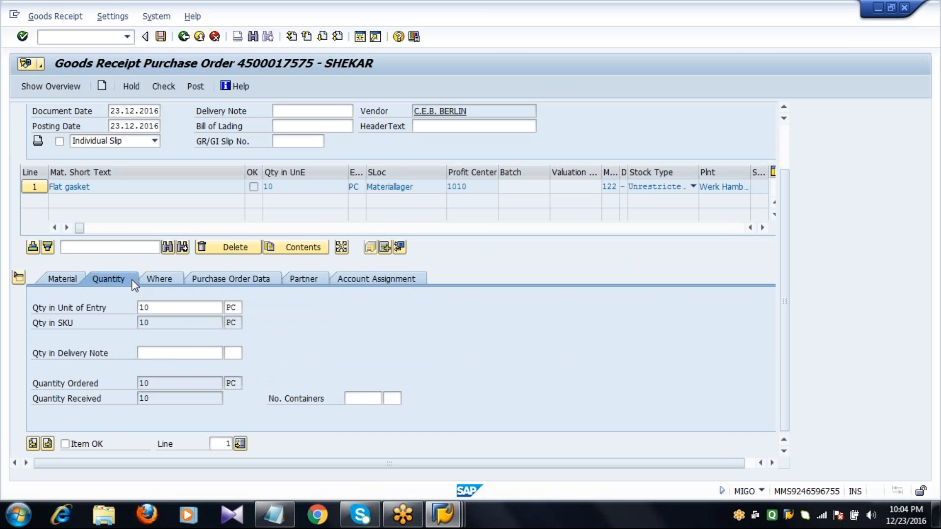
pyautogui.click(159, 308)
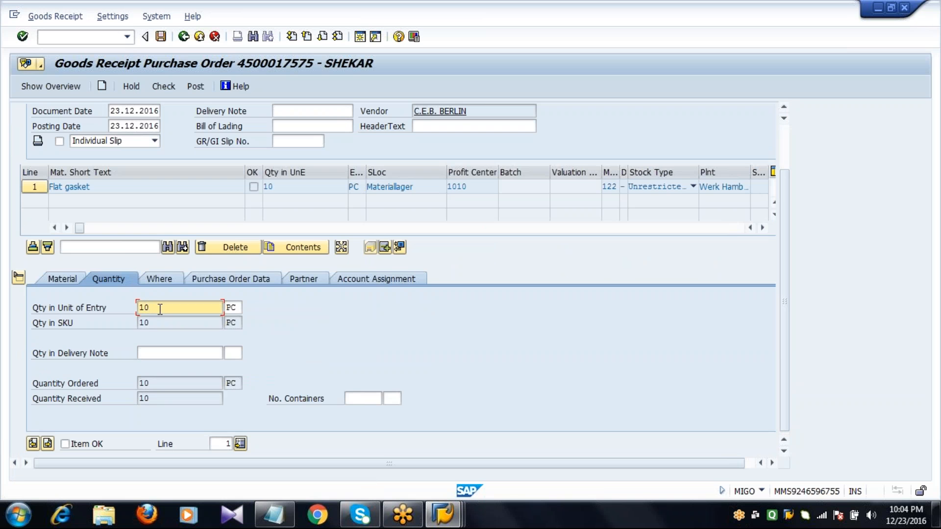
pyautogui.press('BackSpace')
pyautogui.press('BackSpace')
pyautogui.write('5')
pyautogui.press('Return')
# Step: Enter 0001 as the reason for movement, mark the item OK, post the vendor return and go back to SAP Easy Access
pyautogui.click(174, 280)
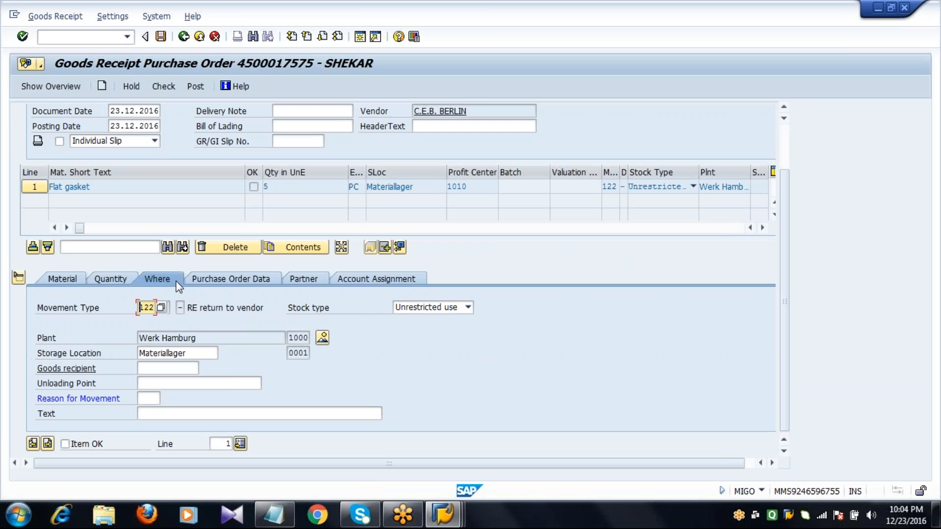
pyautogui.click(157, 400)
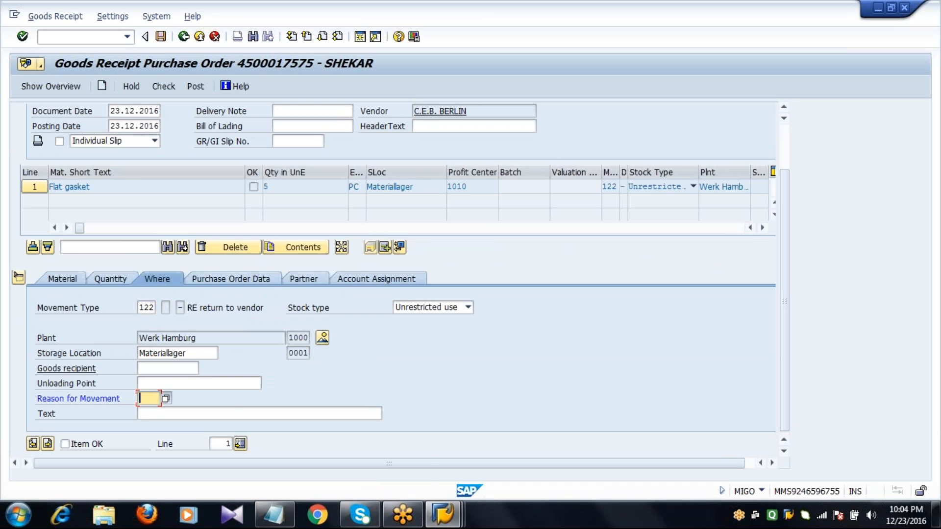
pyautogui.press('F4')
pyautogui.press('Return')
pyautogui.click(79, 444)
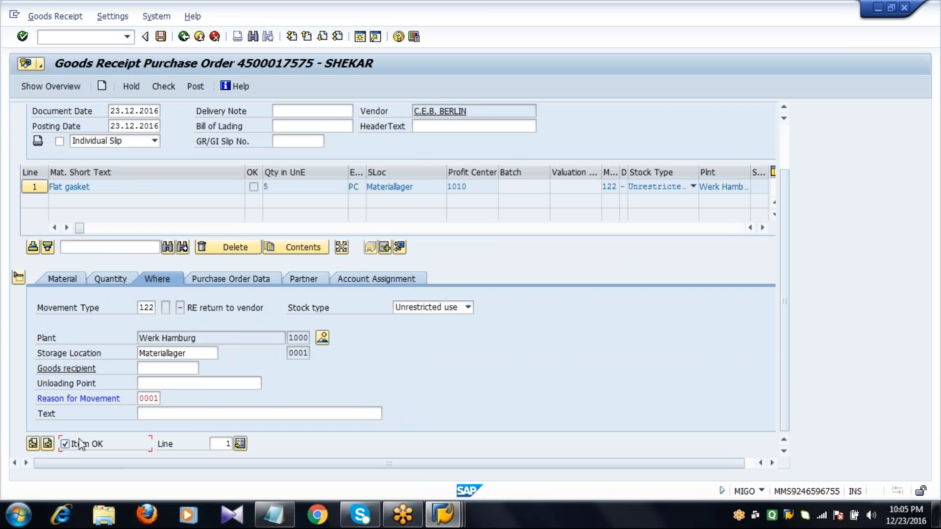
pyautogui.click(162, 37)
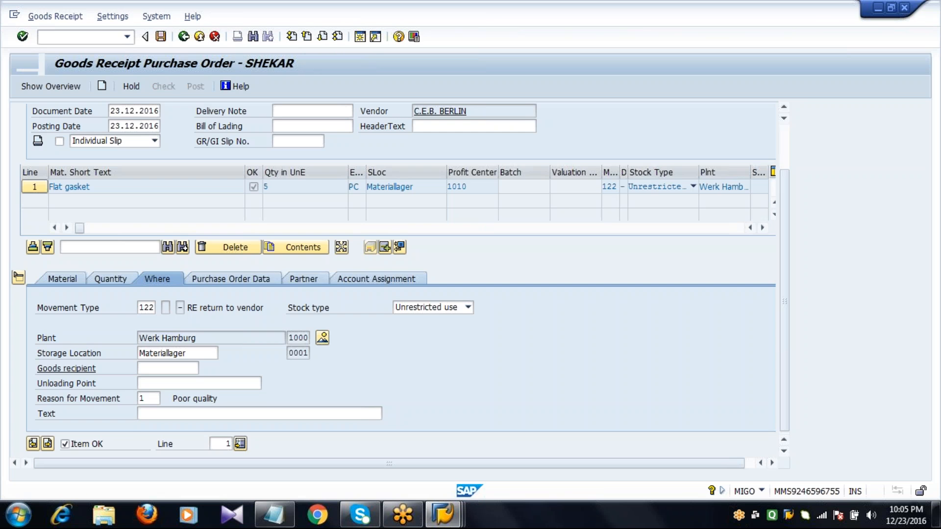
pyautogui.click(183, 37)
# Step: Refresh the flat gasket purchase order display and check its ordered, delivered, still-to-deliver and invoiced quantities in the header status
pyautogui.moveTo(435, 520)
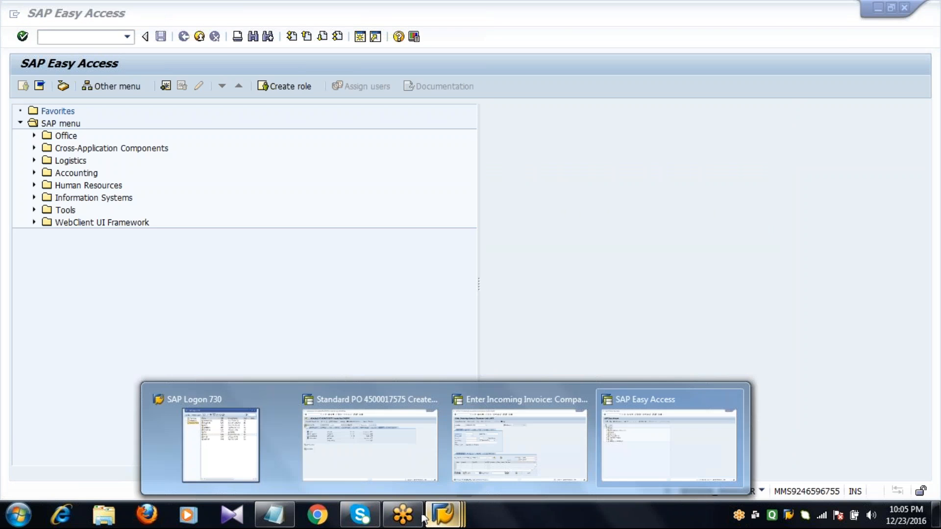
pyautogui.click(397, 435)
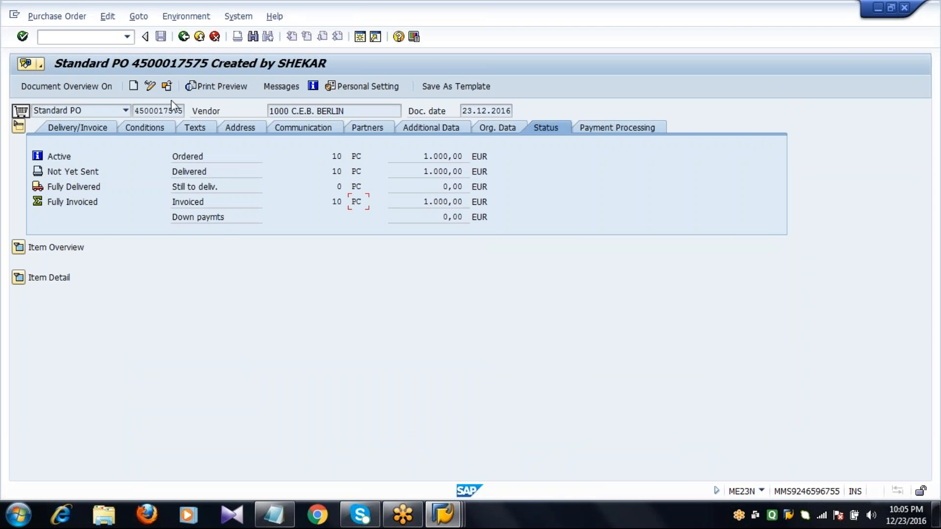
pyautogui.click(167, 87)
pyautogui.press('Return')
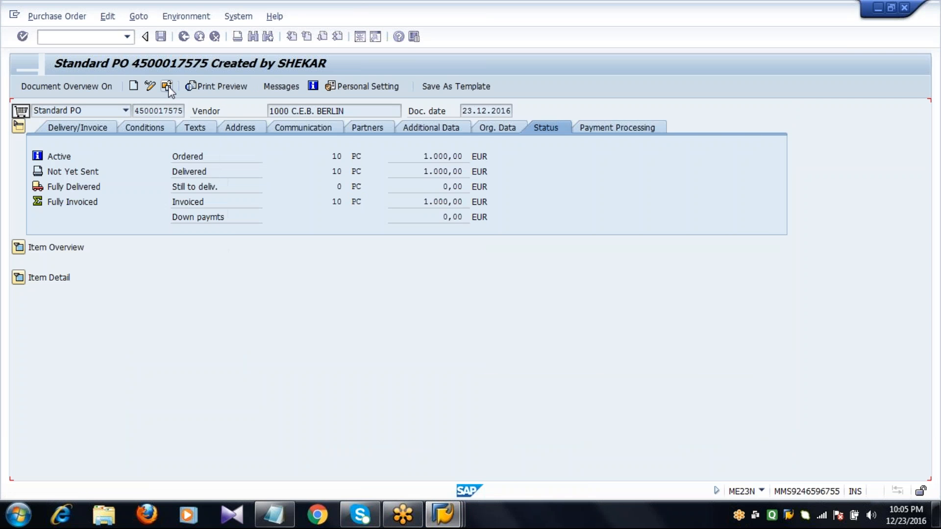
pyautogui.click(338, 156)
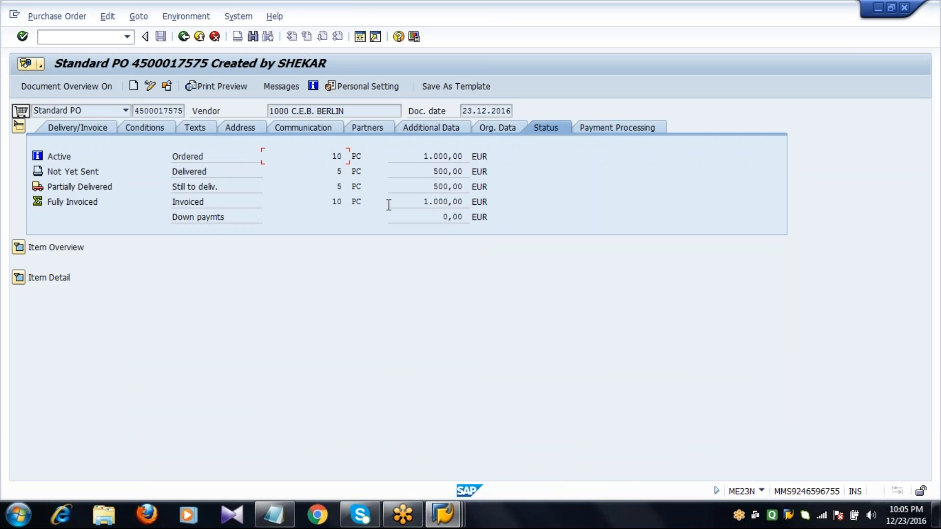
pyautogui.click(351, 170)
pyautogui.click(337, 187)
pyautogui.click(347, 202)
# Step: Switch to the Enter Incoming Invoice session and enter 23.12.2016 as the invoice date
pyautogui.click(444, 513)
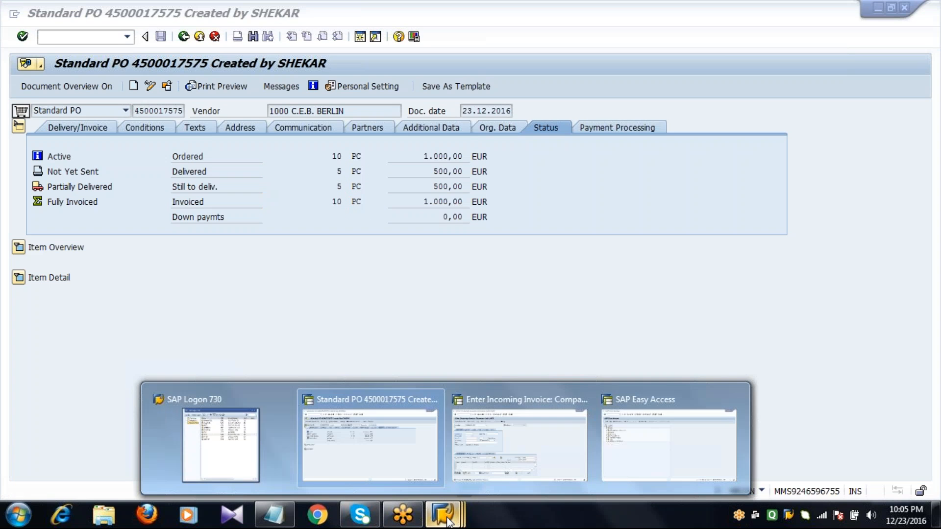
pyautogui.click(523, 444)
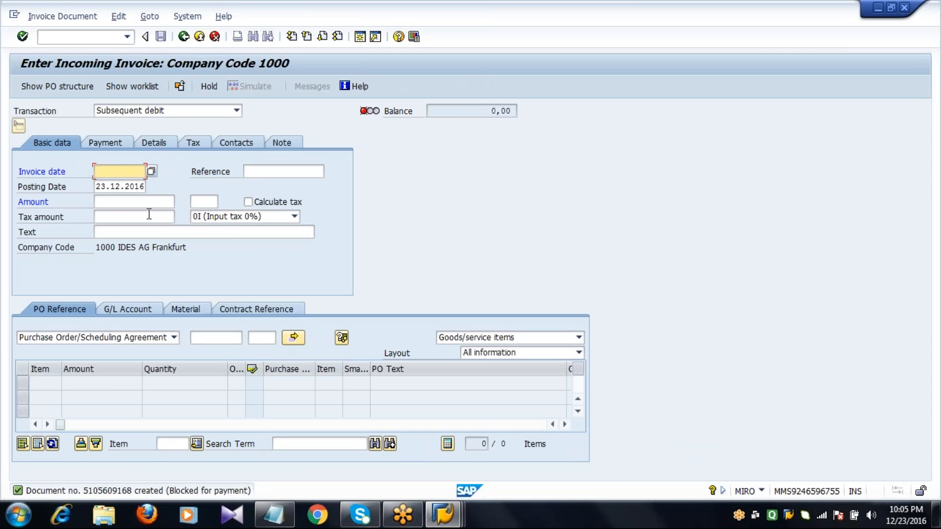
pyautogui.write('23')
pyautogui.press('Down')
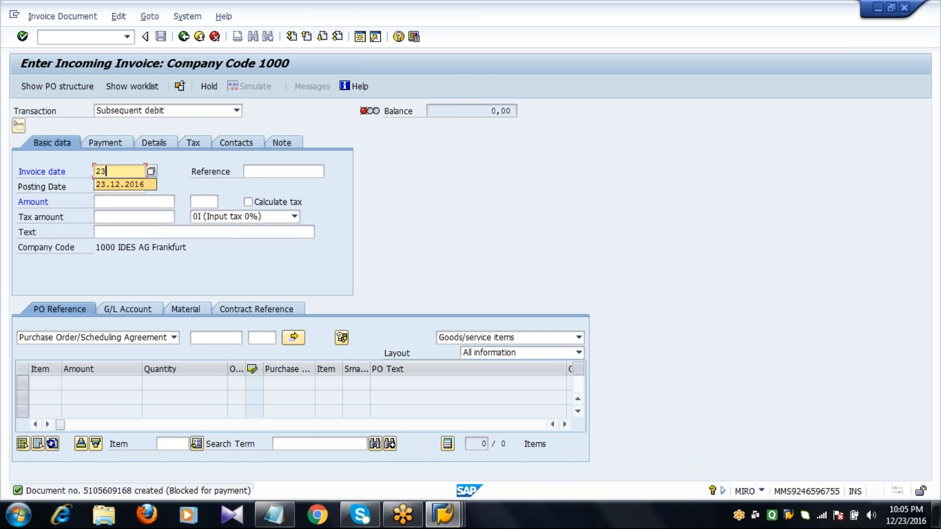
pyautogui.press('Return')
# Step: Reference the flat gasket purchase order, set the transaction type to Credit memo and load the order's item
pyautogui.click(216, 339)
pyautogui.write('4')
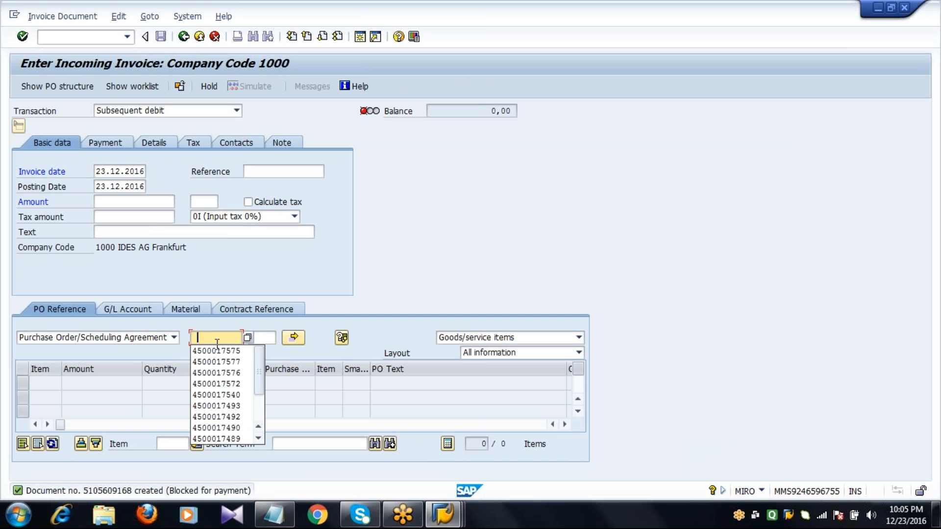
pyautogui.press('Down')
pyautogui.press('Return')
pyautogui.press('Return')
pyautogui.click(207, 341)
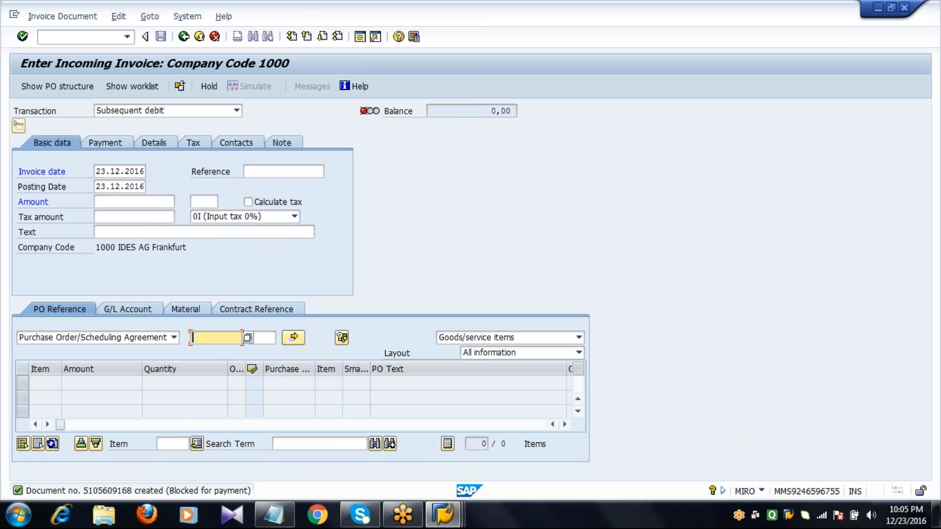
pyautogui.press('Down')
pyautogui.press('Return')
pyautogui.click(165, 112)
pyautogui.click(165, 134)
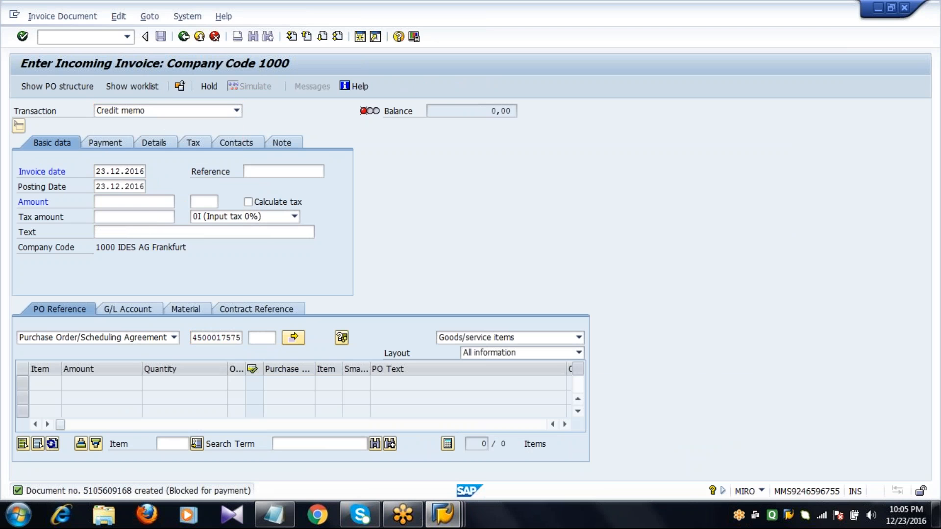
pyautogui.press('Return')
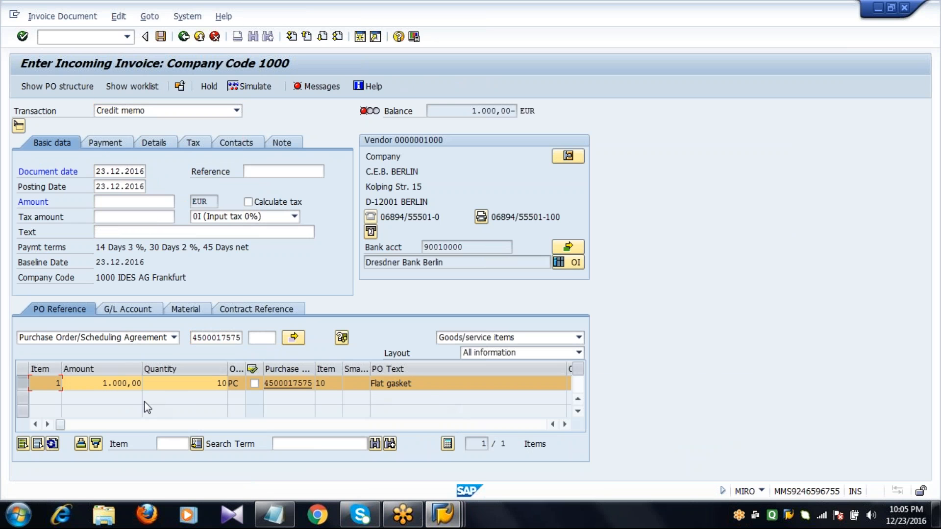
# Step: Set the Flat gasket item's amount to 500 and its quantity to 5 in the credit memo
pyautogui.click(108, 383)
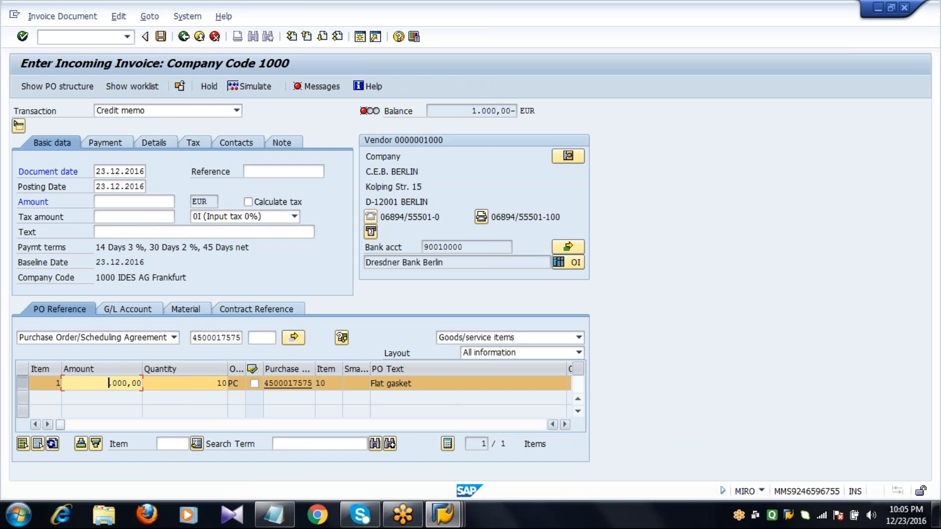
pyautogui.hotkey('shift', 'End')
pyautogui.press('Delete')
pyautogui.write('500')
pyautogui.press('Tab')
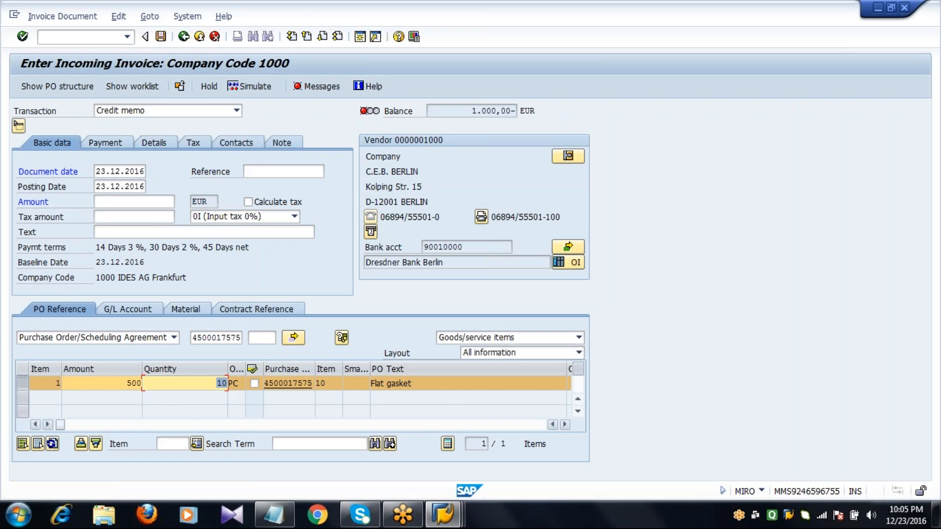
pyautogui.write('5')
pyautogui.press('Return')
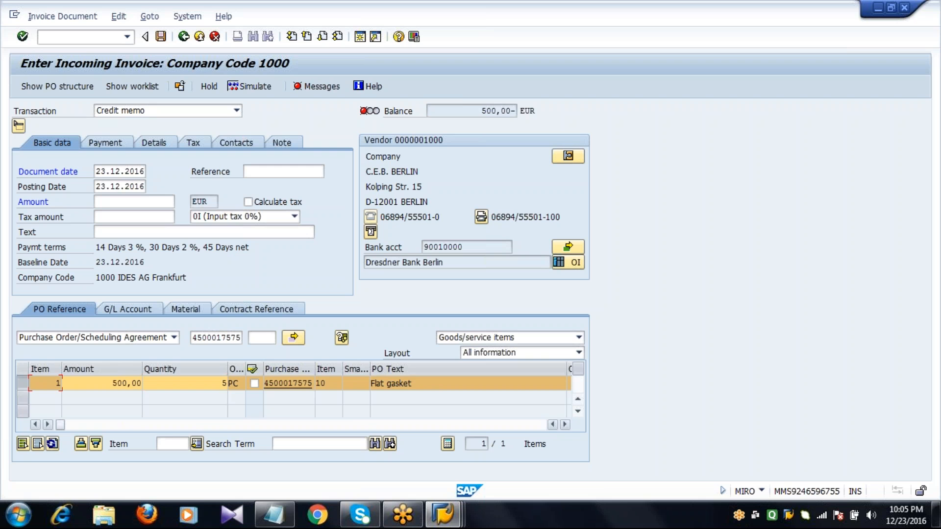
# Step: Enter 500 EUR as the credit memo's header amount and post the document
pyautogui.click(152, 204)
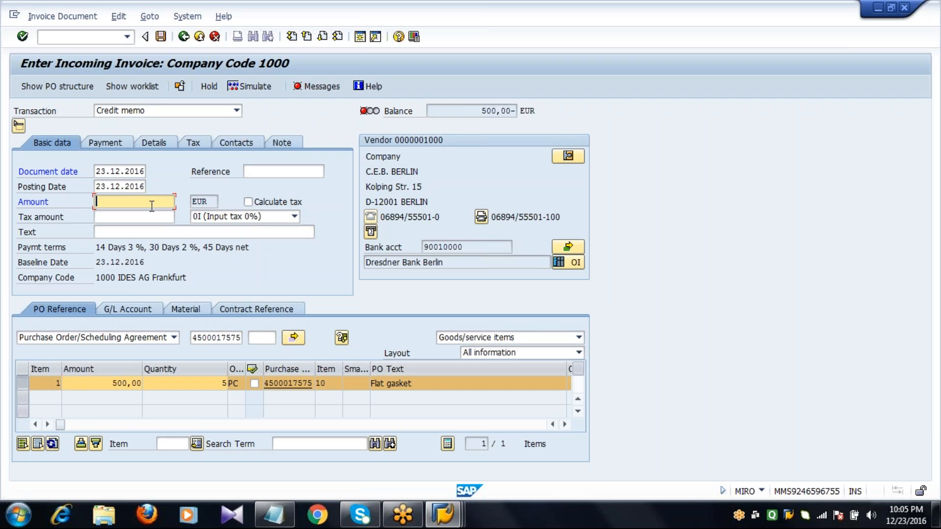
pyautogui.write('500')
pyautogui.press('Return')
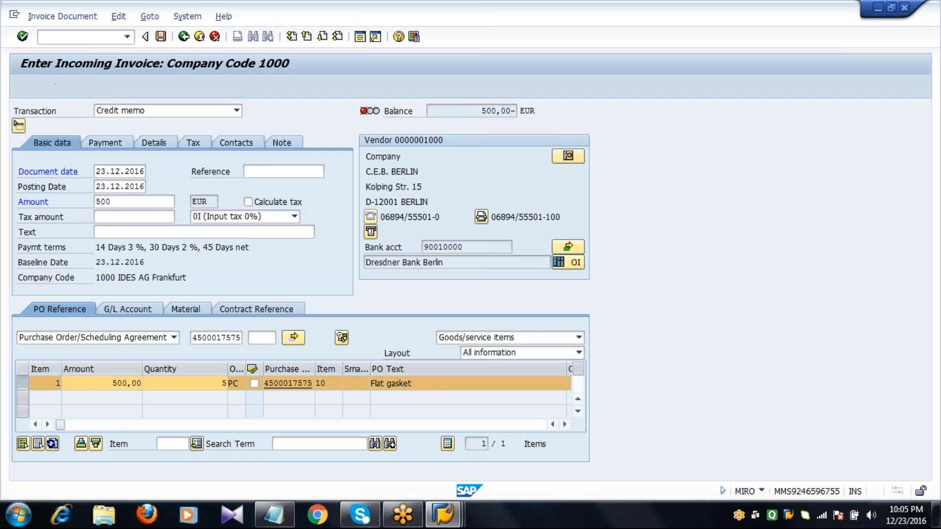
pyautogui.click(147, 202)
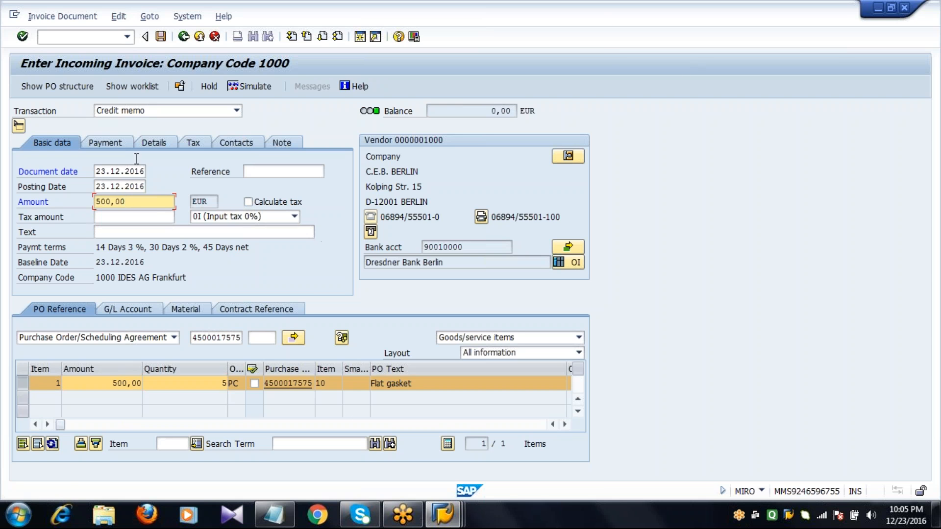
pyautogui.click(160, 36)
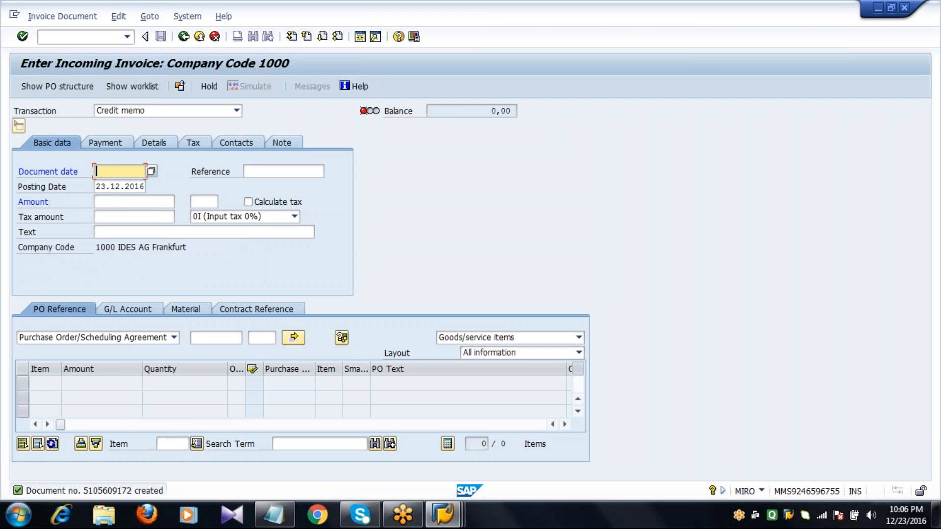
# Step: Refresh the flat gasket purchase order, check its invoiced quantity and value, and go back to SAP Easy Access
pyautogui.click(443, 516)
pyautogui.click(374, 447)
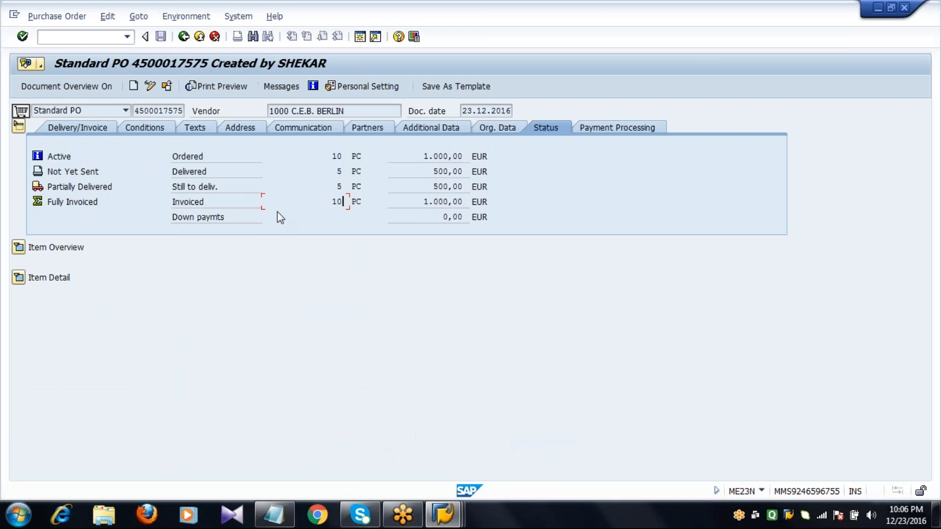
pyautogui.click(169, 88)
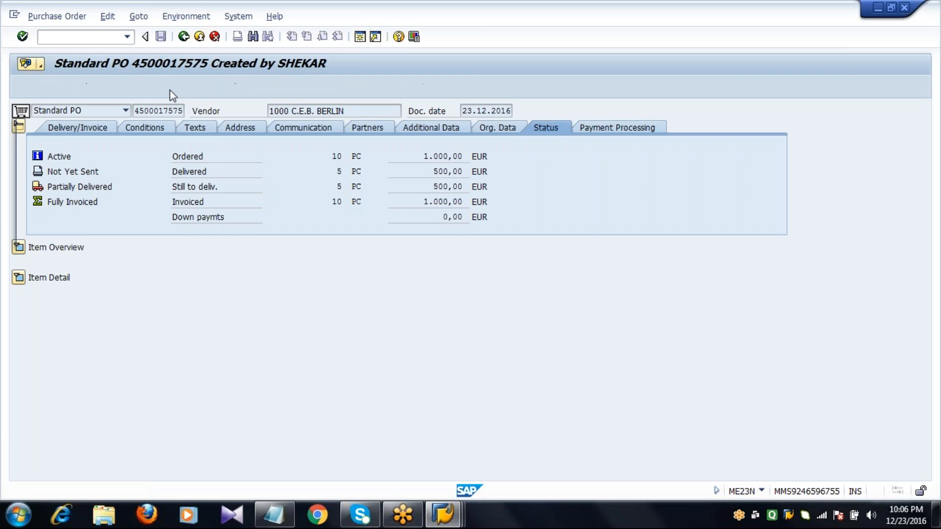
pyautogui.click(165, 233)
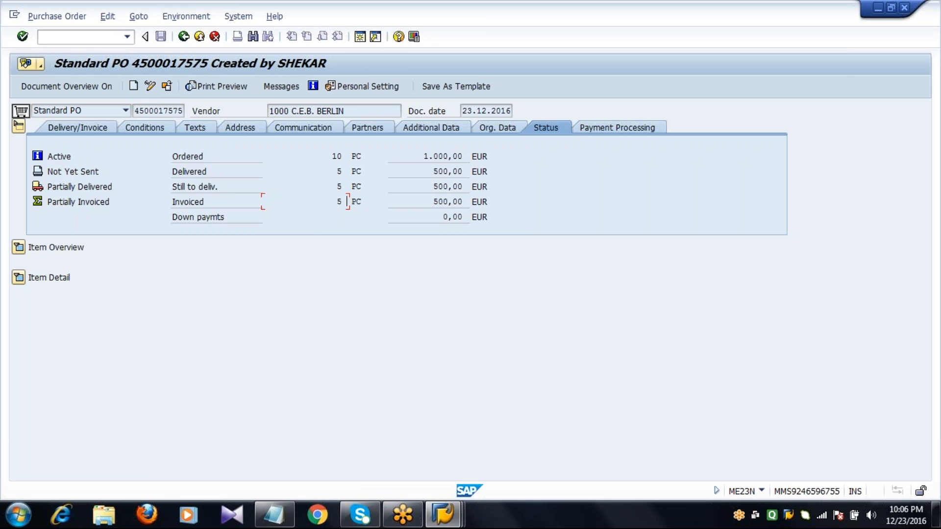
pyautogui.click(184, 37)
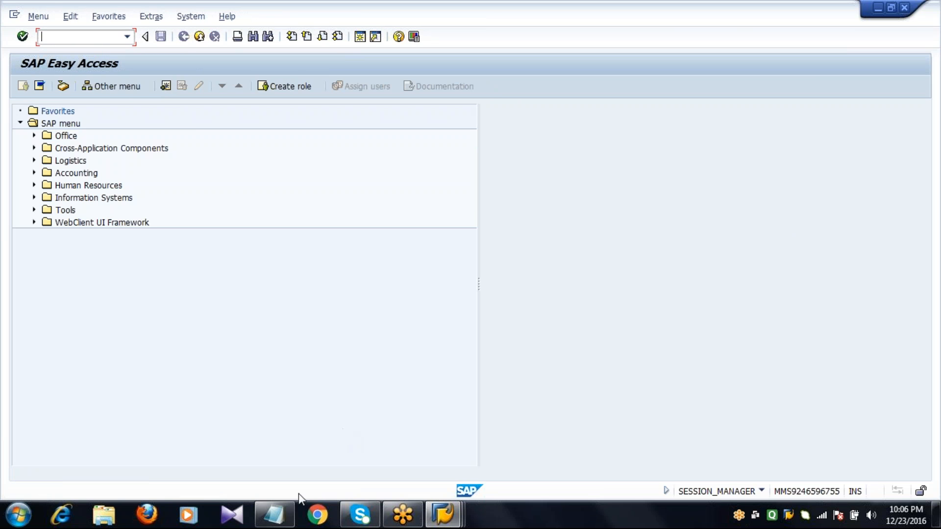
# Step: Consult the invoice verification transaction notes in Notepad and start ME21N in SAP to create a purchase order
pyautogui.click(273, 514)
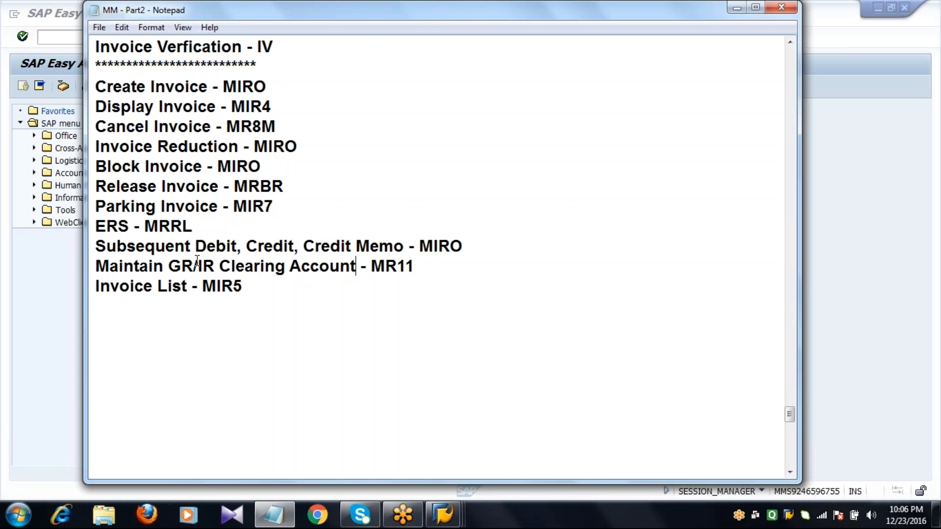
pyautogui.click(61, 35)
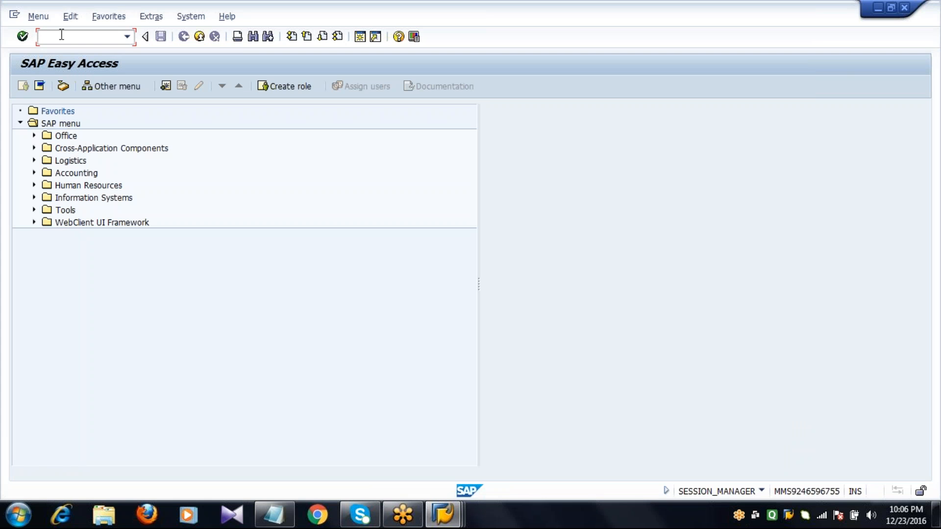
pyautogui.write('ME21N')
pyautogui.press('Return')
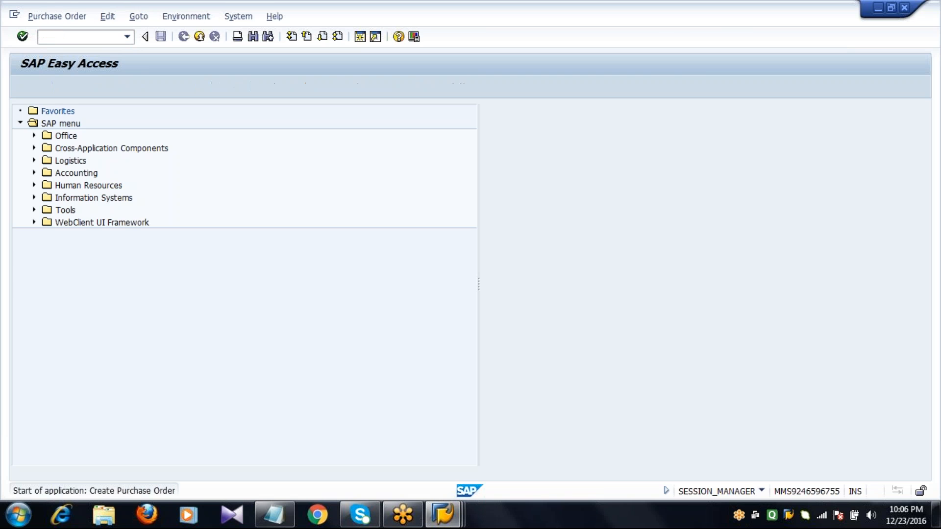
# Step: Enter vendor 1000 with purchasing organization 1000, purchasing group 001 and company code 1000 in the purchase order header
pyautogui.press('Tab')
pyautogui.write('1')
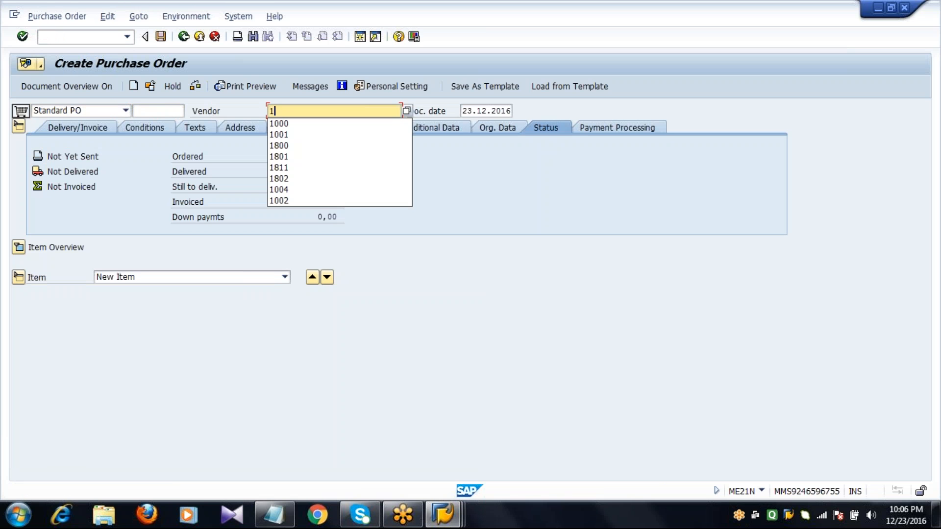
pyautogui.press('Down')
pyautogui.press('Return')
pyautogui.press('Return')
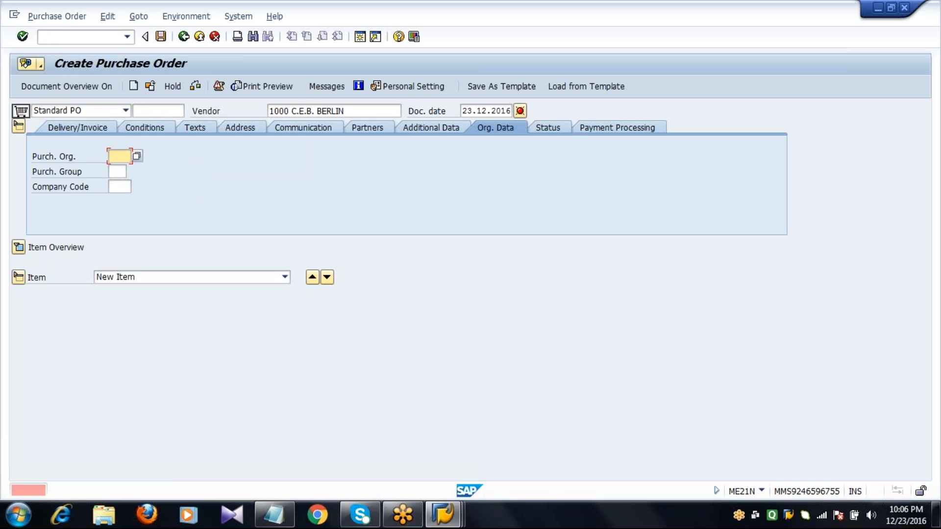
pyautogui.write('1000')
pyautogui.press('Tab')
pyautogui.write('001')
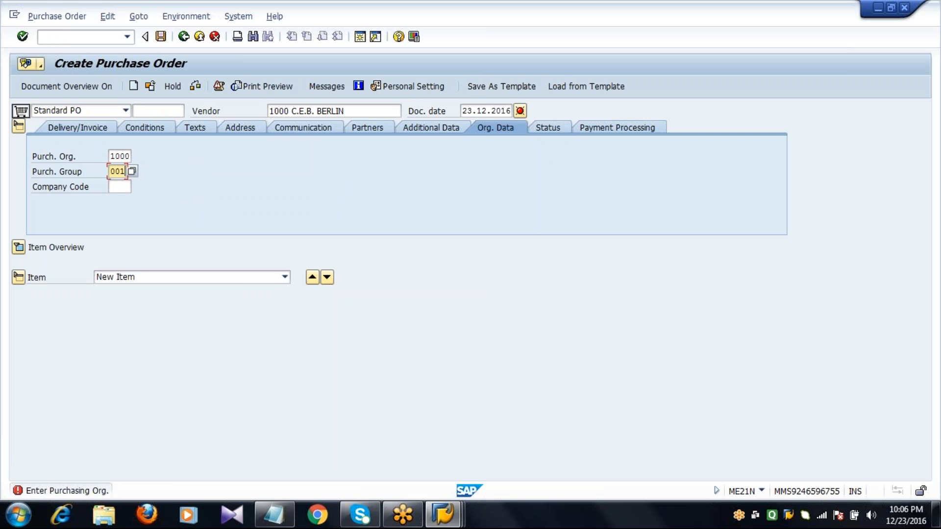
pyautogui.press('Tab')
pyautogui.write('1')
pyautogui.press('Down')
pyautogui.press('Return')
pyautogui.press('Return')
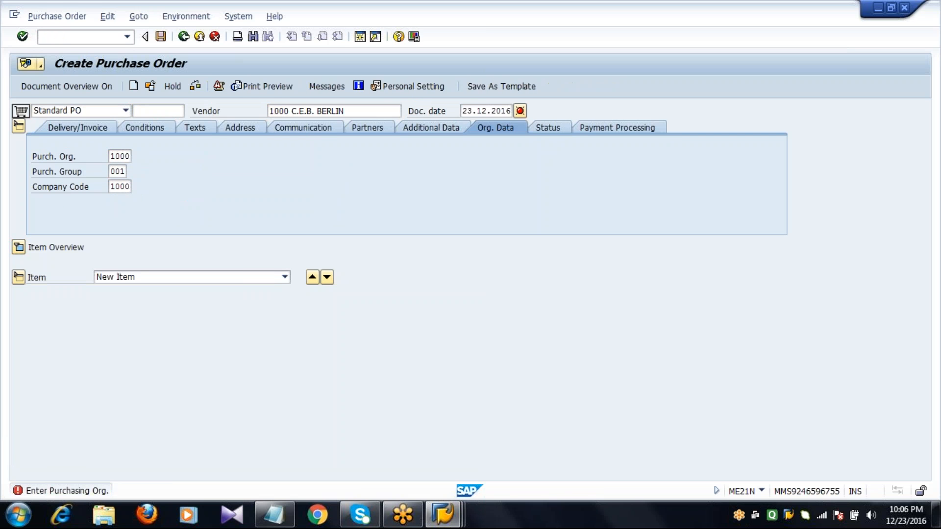
# Step: Enter material 100-120 with a PO quantity of 10 in the first item line
pyautogui.click(119, 262)
pyautogui.write('1')
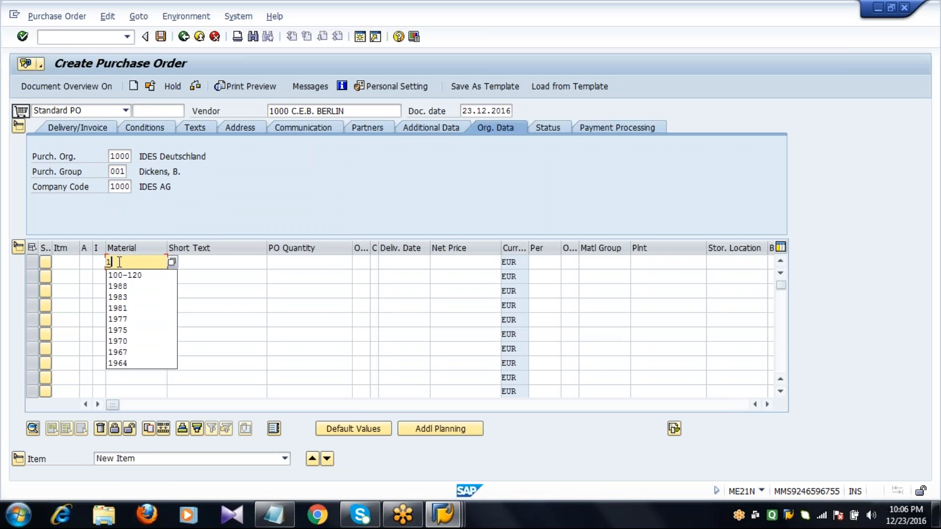
pyautogui.press('Down')
pyautogui.press('Return')
pyautogui.press('Tab')
# Step: Set the net price of material 100-120 to 100 EUR
pyautogui.press('Tab')
pyautogui.write('10')
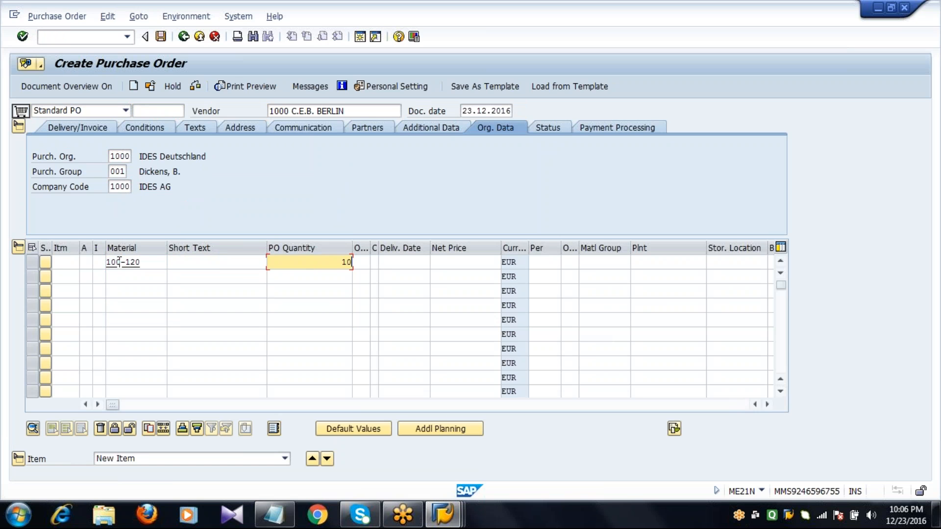
# Step: Assign plant 1000 and storage location 0001 to the first item
pyautogui.press('Tab')
pyautogui.press('Tab')
pyautogui.press('Tab')
pyautogui.press('Tab')
pyautogui.write('100')
pyautogui.press('Tab')
pyautogui.press('Tab')
pyautogui.press('Tab')
pyautogui.press('Tab')
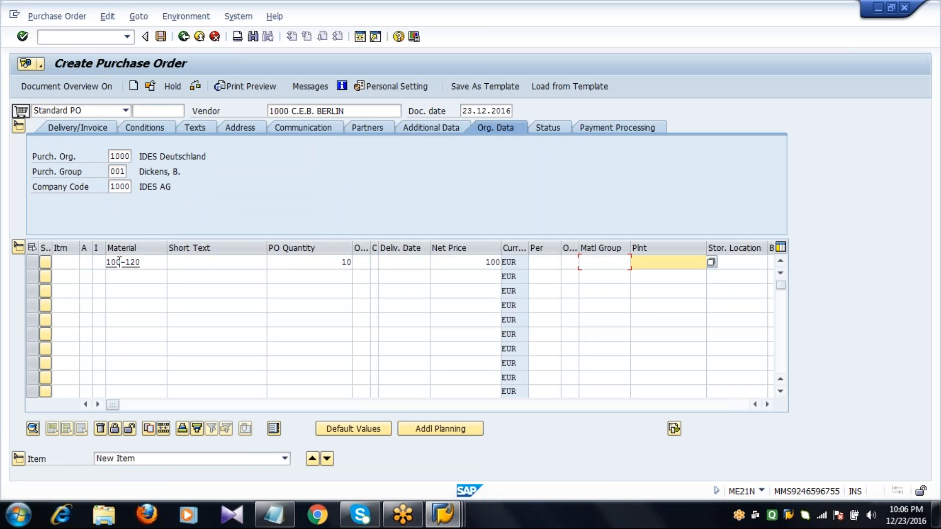
pyautogui.write('10')
pyautogui.press('Down')
pyautogui.press('Return')
pyautogui.press('Tab')
pyautogui.write('00')
pyautogui.press('Down')
pyautogui.press('Return')
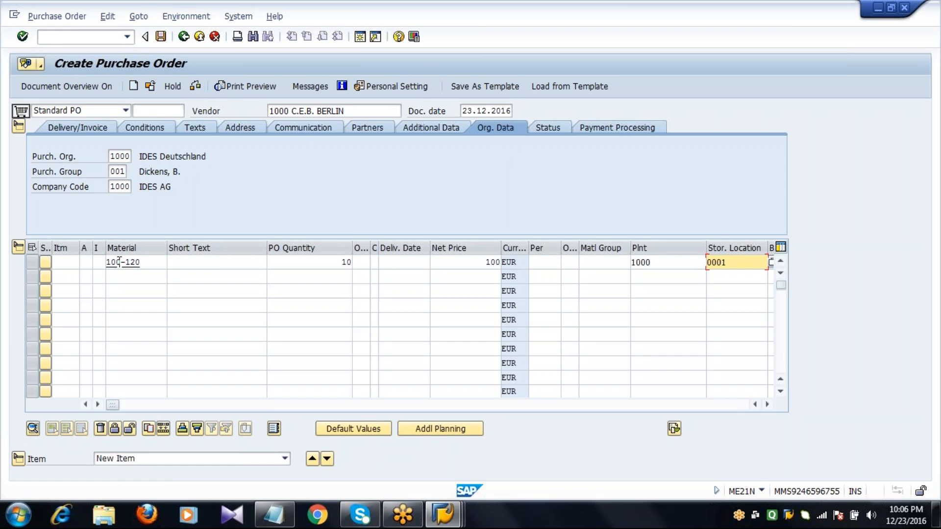
# Step: Set the first item's delivery date to 23.12.2016 and save the purchase order
pyautogui.press('Return')
pyautogui.click(290, 266)
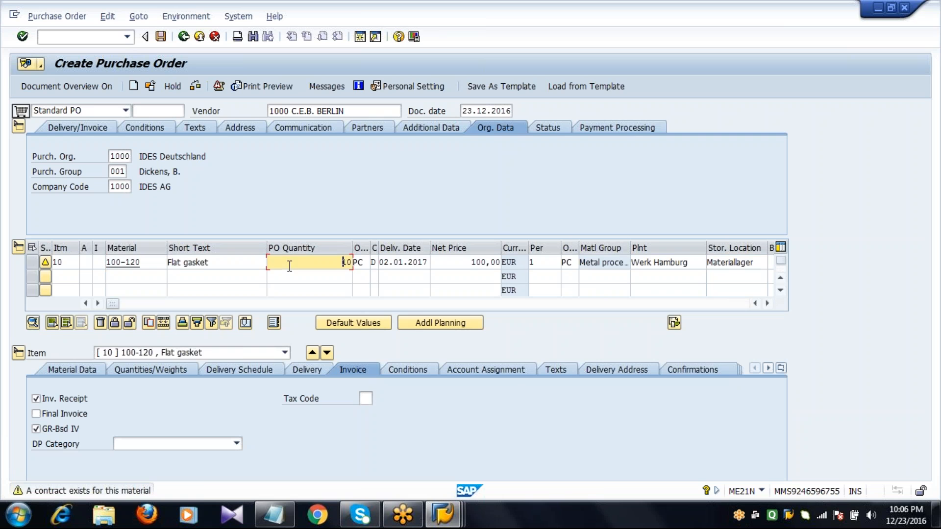
pyautogui.press('Return')
pyautogui.press('Tab')
pyautogui.press('Tab')
pyautogui.press('Tab')
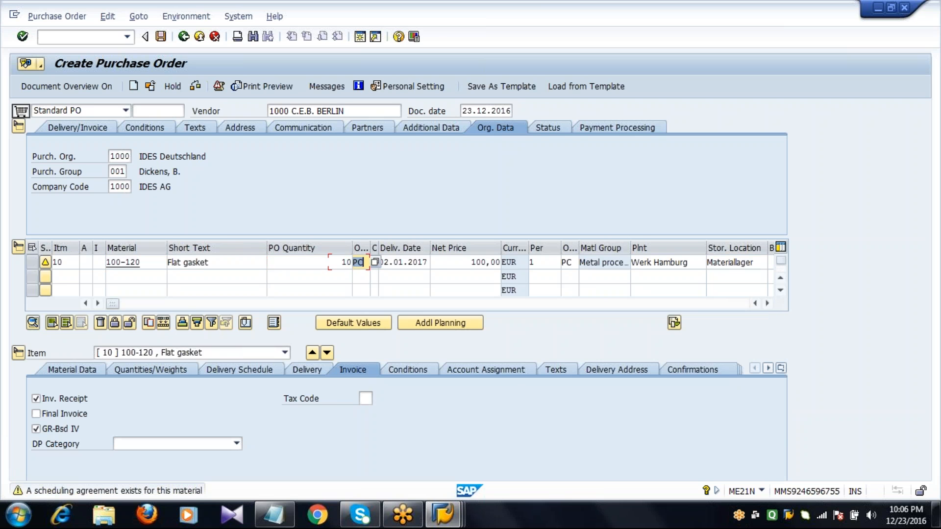
pyautogui.press('Tab')
pyautogui.press('Tab')
pyautogui.write('2')
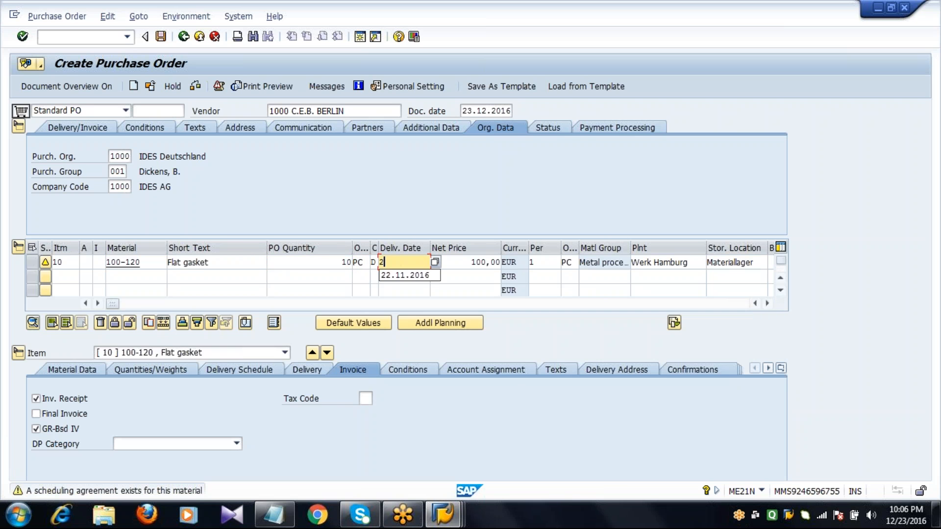
pyautogui.write('3.12.2016')
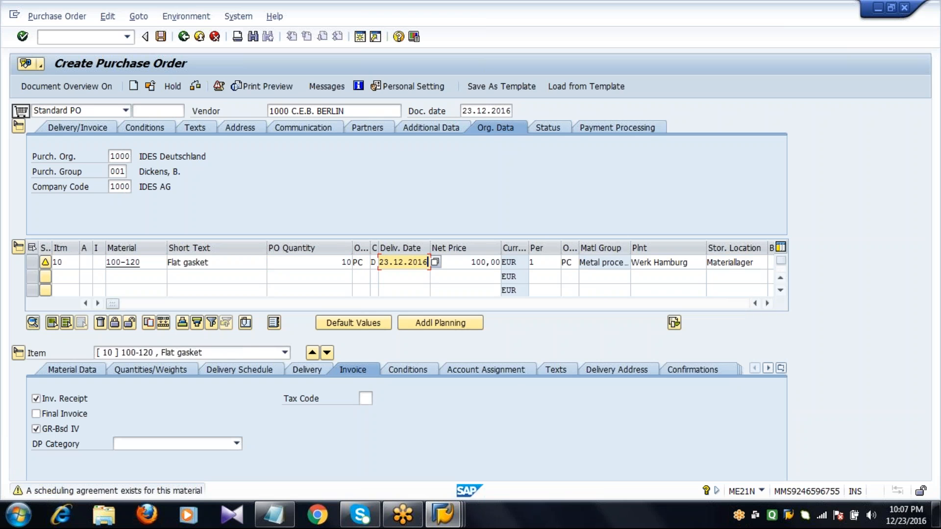
pyautogui.press('Return')
pyautogui.press('Return')
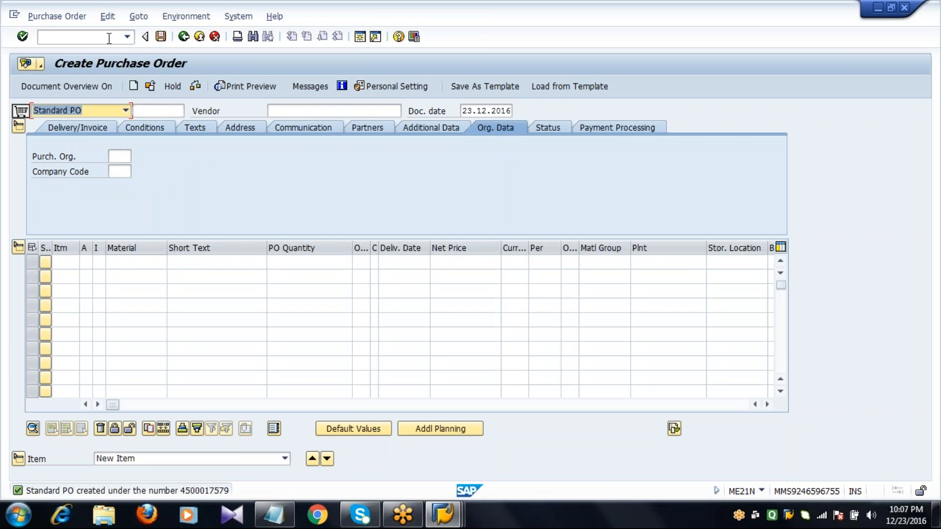
# Step: Open transaction MIGO and enter the newly created purchase order as the goods receipt reference
pyautogui.write('/NMIGO')
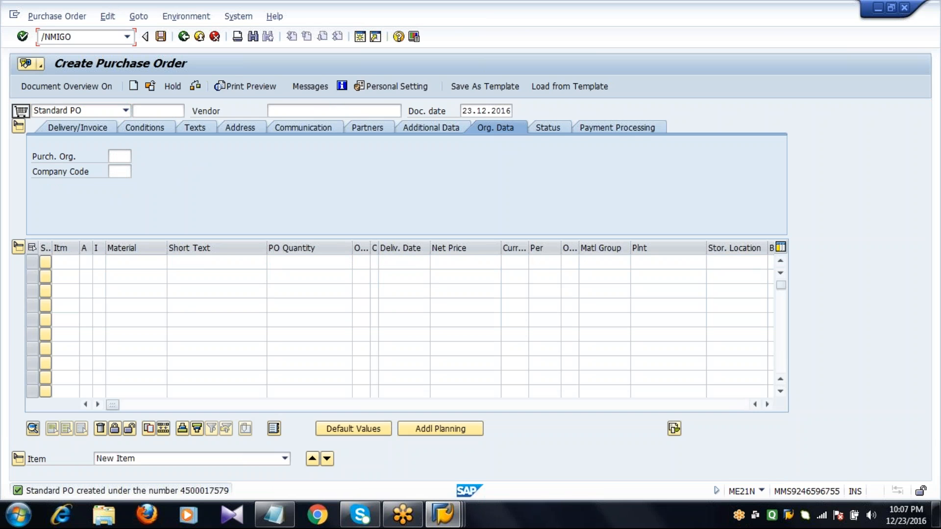
pyautogui.press('Return')
pyautogui.write('4')
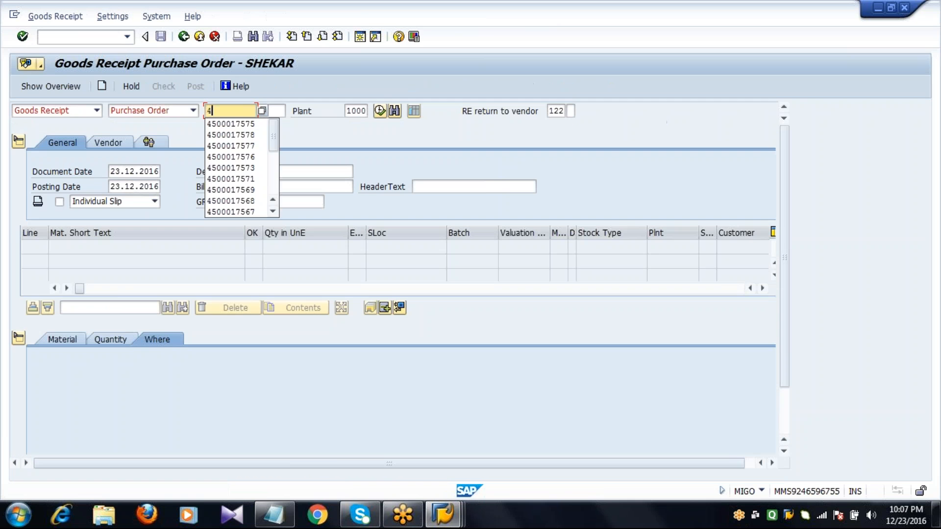
pyautogui.write('500017579')
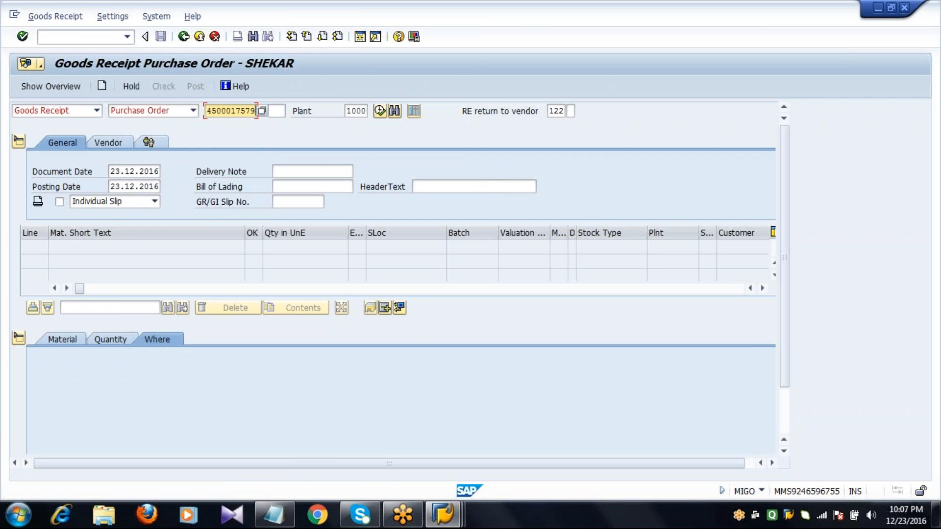
pyautogui.press('Return')
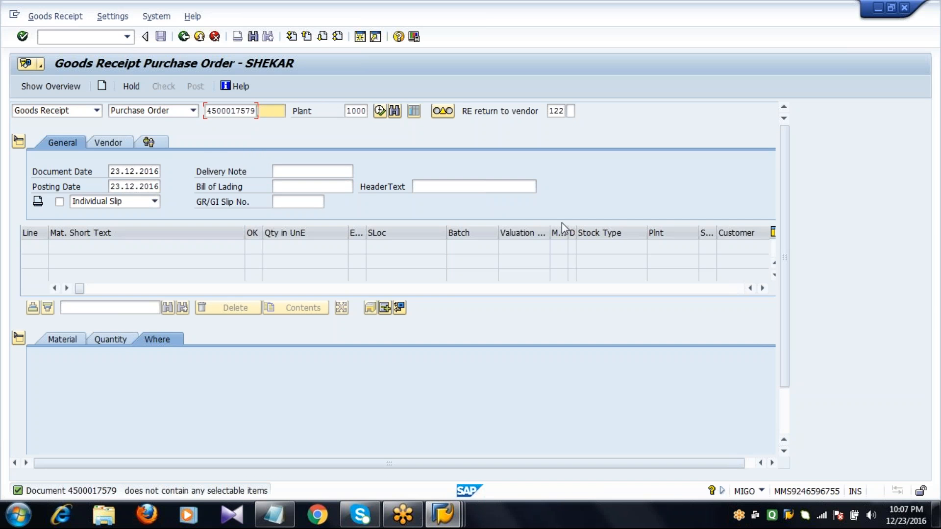
# Step: Set the movement type to 101 and load the purchase order's items into the goods receipt
pyautogui.press('Tab')
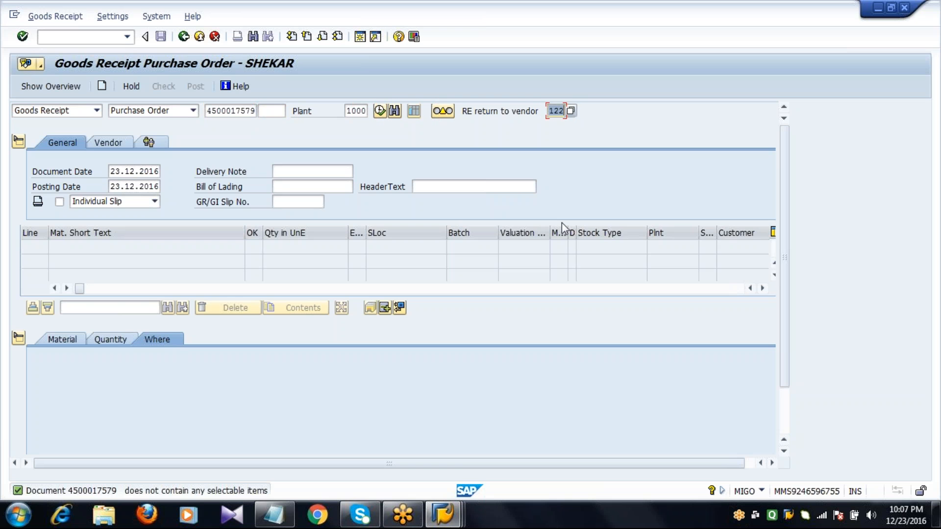
pyautogui.write('101')
pyautogui.press('Return')
pyautogui.press('Return')
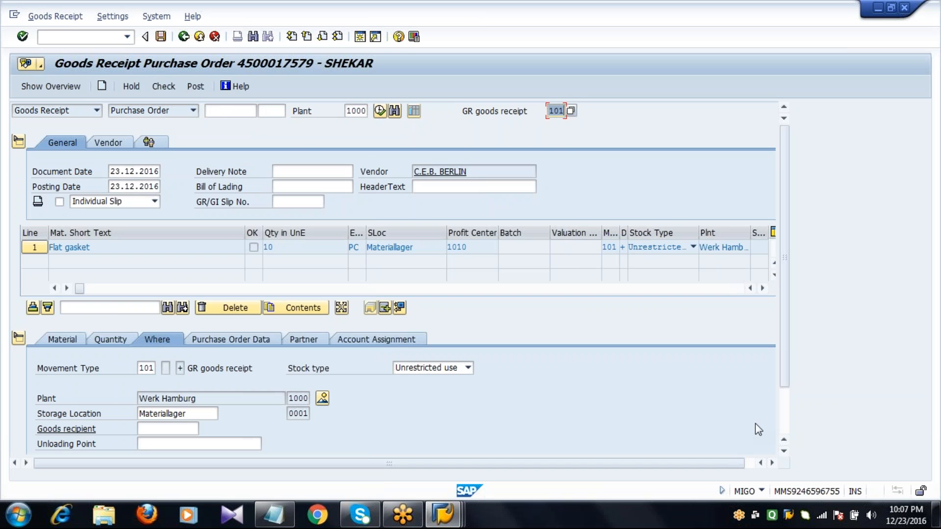
# Step: Mark the flat gasket item as OK with a quantity of 5 in unit of entry and post the goods receipt
pyautogui.click(786, 429)
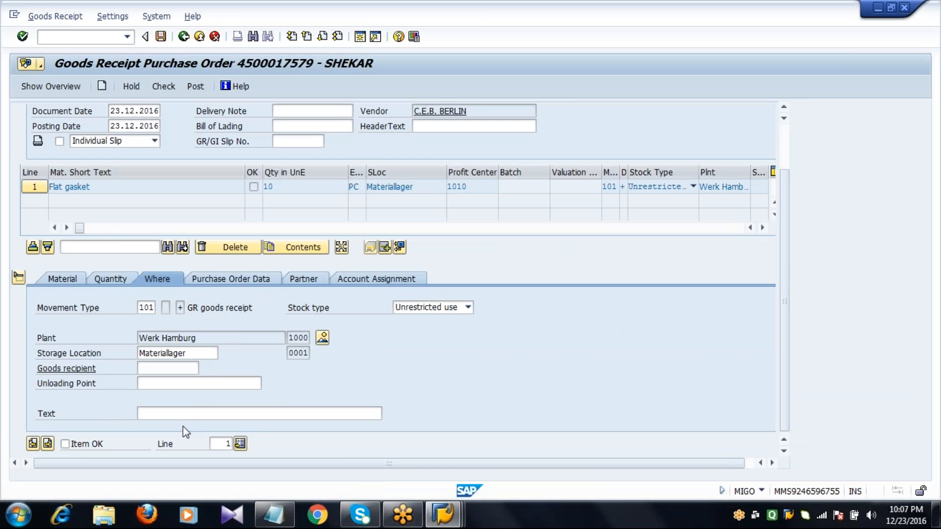
pyautogui.click(89, 443)
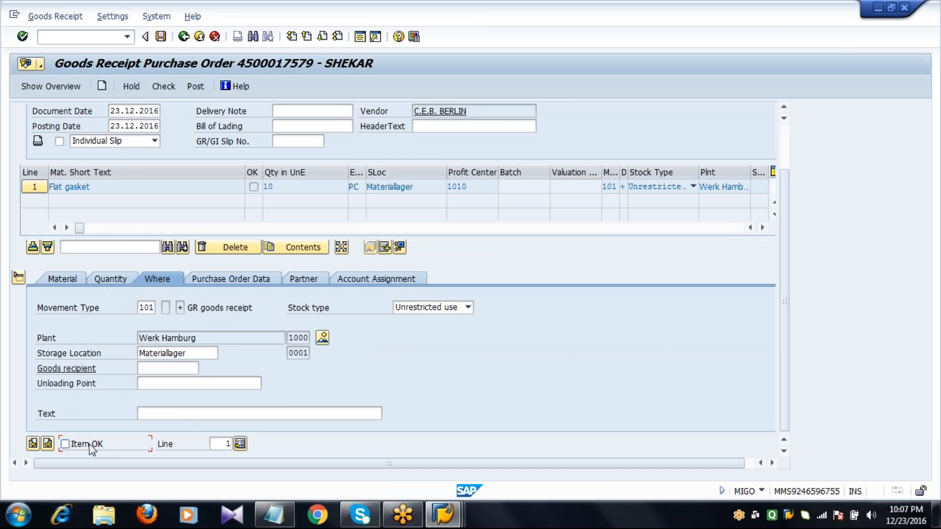
pyautogui.click(106, 282)
pyautogui.click(179, 306)
pyautogui.press('BackSpace')
pyautogui.press('BackSpace')
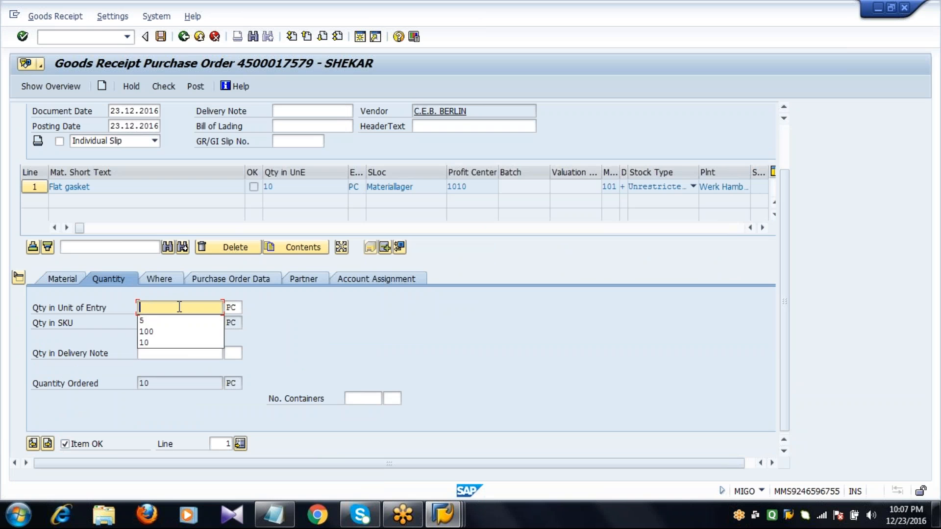
pyautogui.write('5')
pyautogui.press('Return')
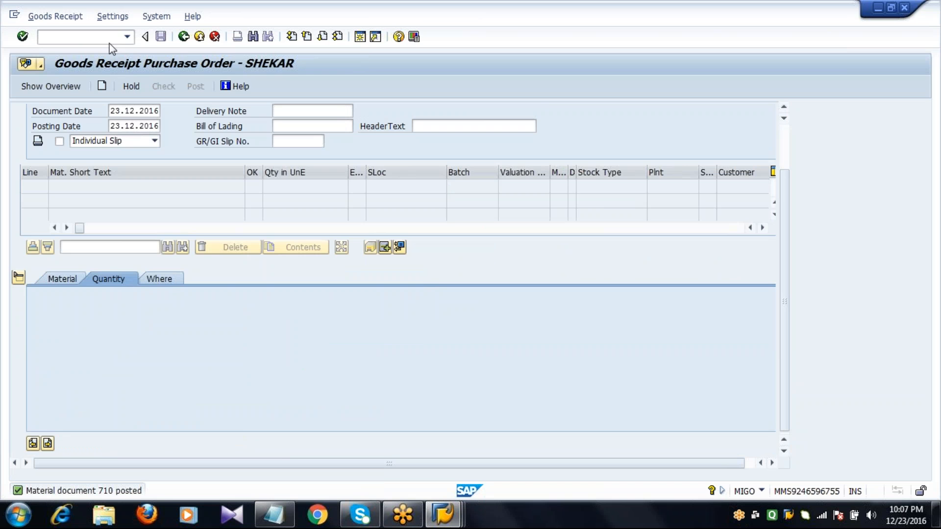
# Step: Open transaction MIRO and set the document date to 23.12.2016
pyautogui.write('/nmigo')
pyautogui.press('Return')
pyautogui.write('23.12.2016')
pyautogui.press('Down')
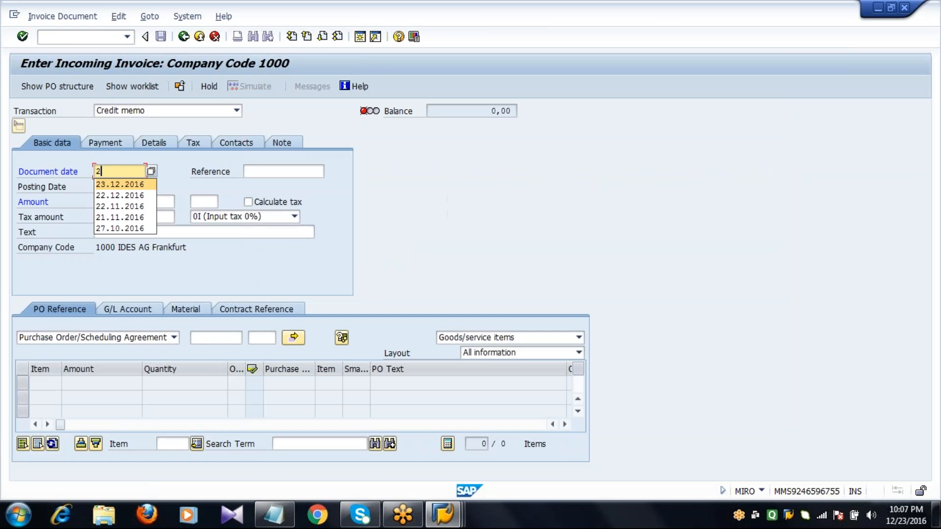
pyautogui.press('Return')
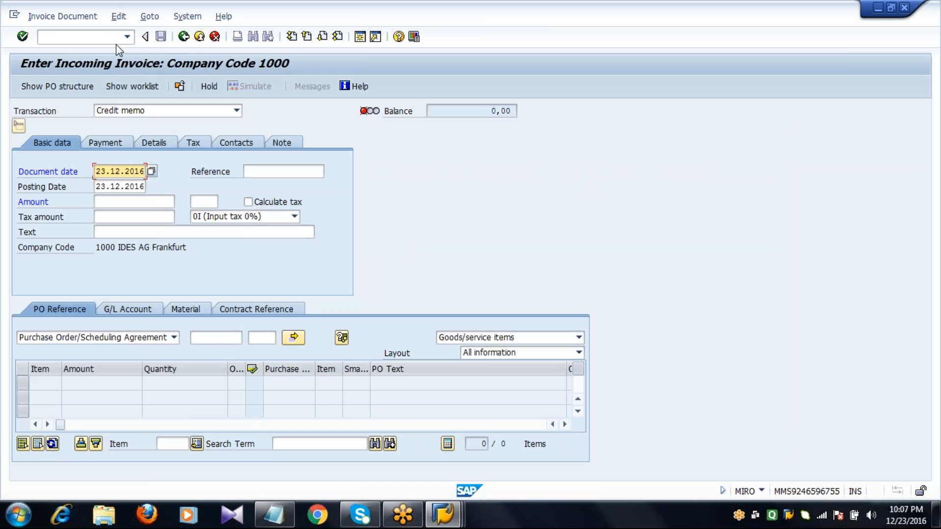
# Step: Reference the newly created purchase order and change the transaction type from Credit memo to Invoice
pyautogui.click(214, 337)
pyautogui.write('4500017579')
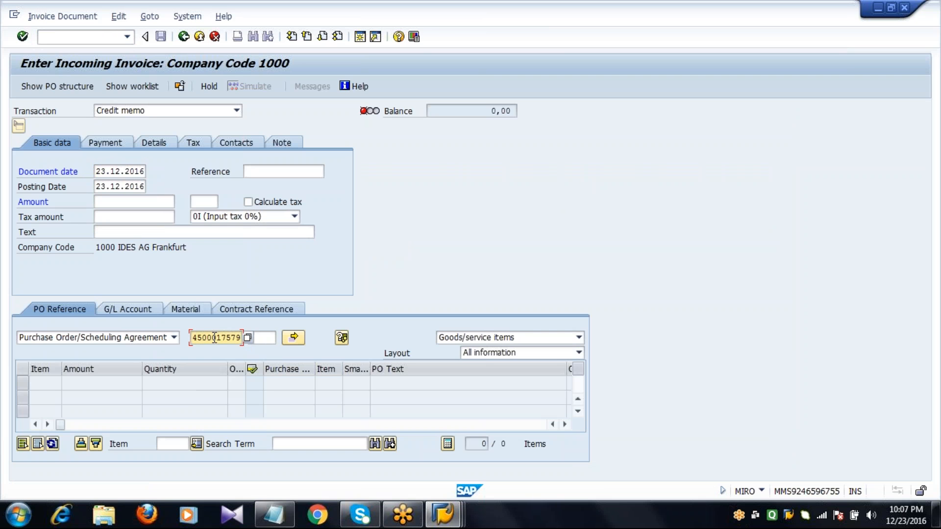
pyautogui.press('Return')
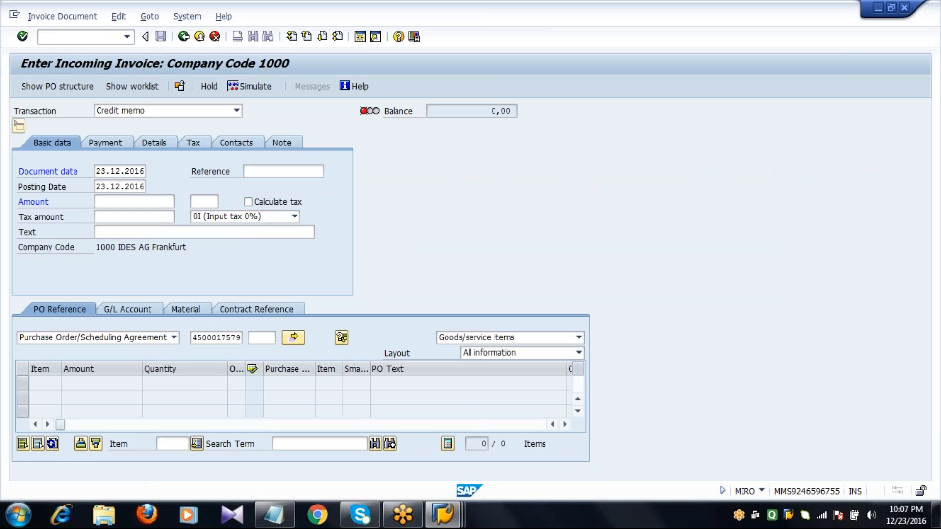
pyautogui.click(173, 110)
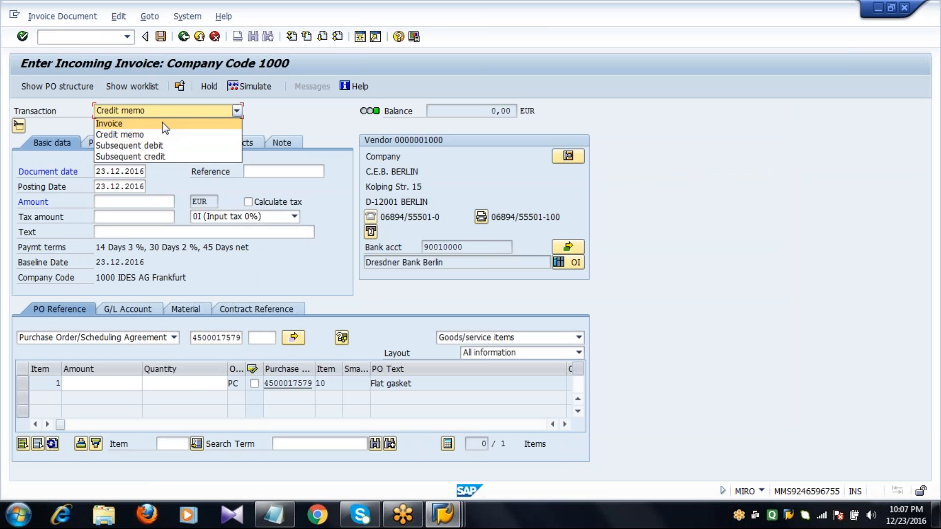
pyautogui.click(163, 122)
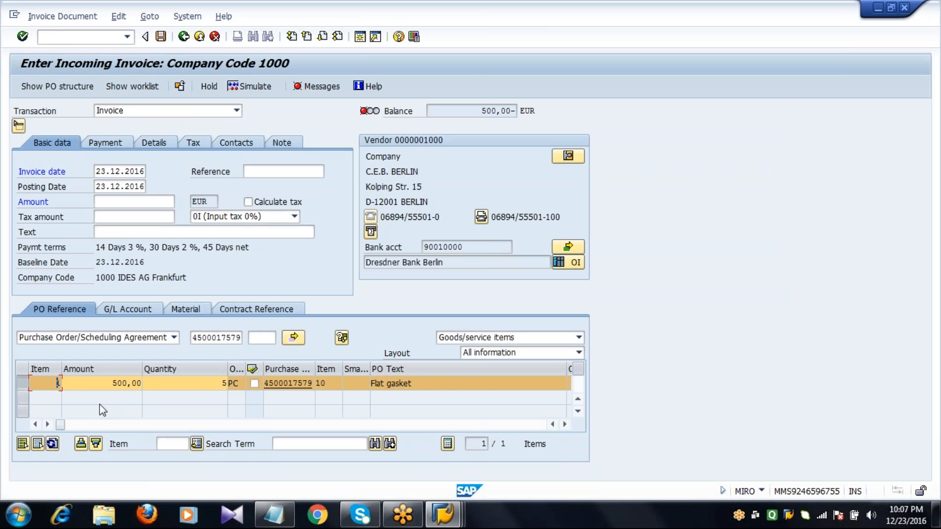
# Step: Set the flat gasket invoice item's amount to 1.000 EUR and its quantity to 10
pyautogui.click(102, 368)
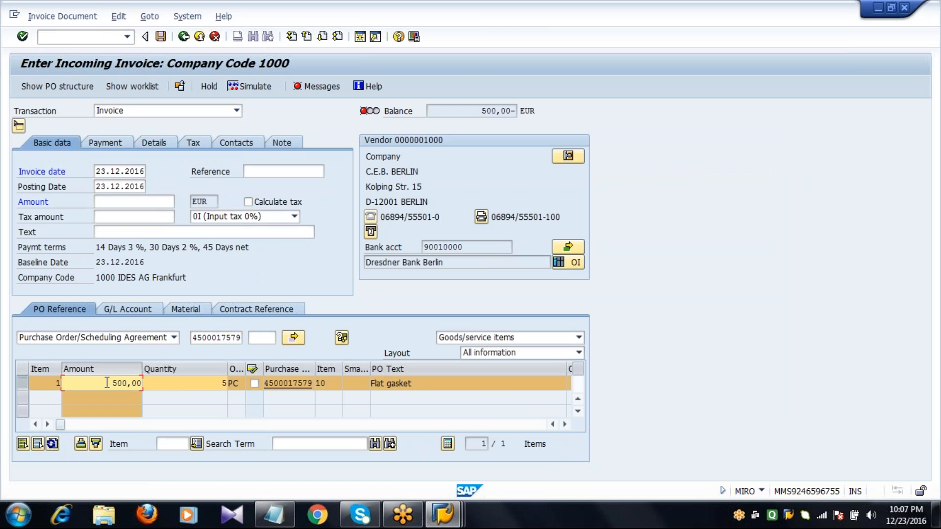
pyautogui.press('Delete')
pyautogui.press('Delete')
pyautogui.press('Delete')
pyautogui.press('Delete')
pyautogui.press('Delete')
pyautogui.press('Delete')
pyautogui.write('1.000')
pyautogui.press('Tab')
pyautogui.write('10')
pyautogui.press('Return')
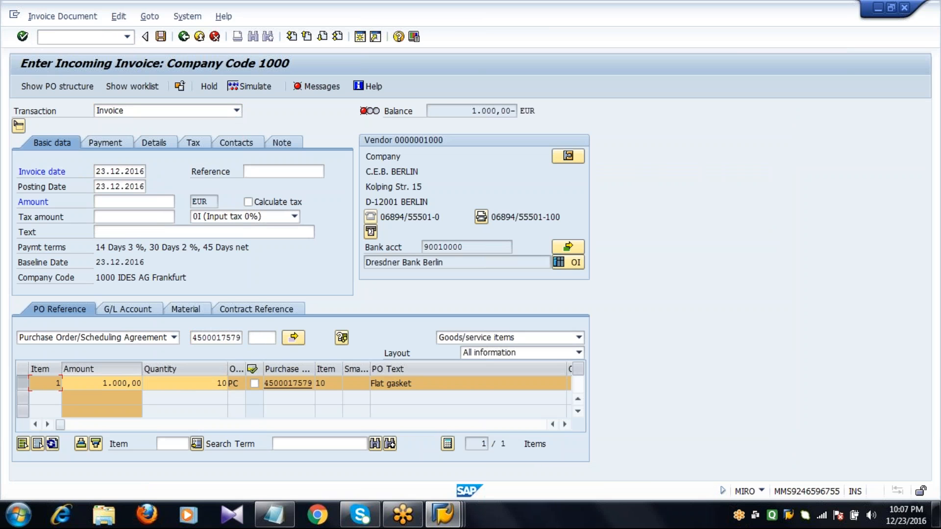
# Step: Enter 1000 EUR as the invoice header amount and post the invoice
pyautogui.click(119, 201)
pyautogui.write('1')
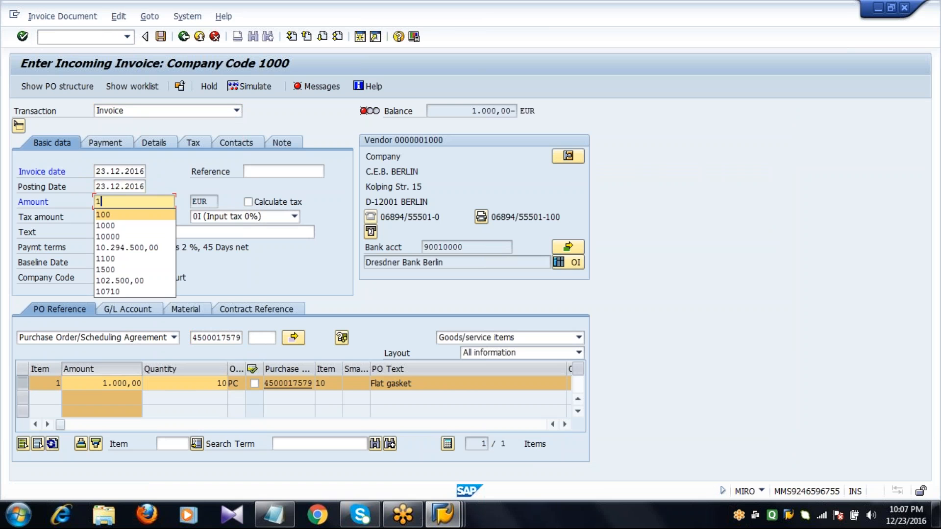
pyautogui.click(116, 226)
pyautogui.press('Return')
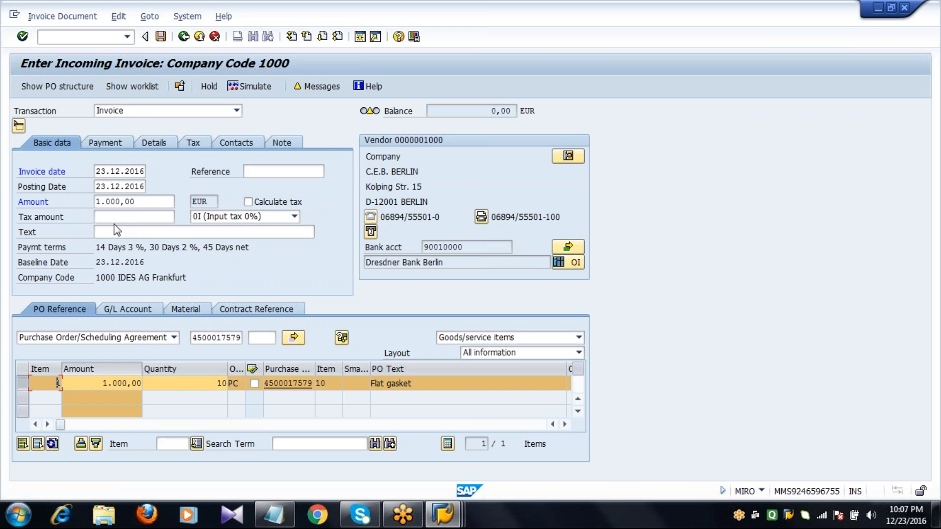
pyautogui.click(161, 38)
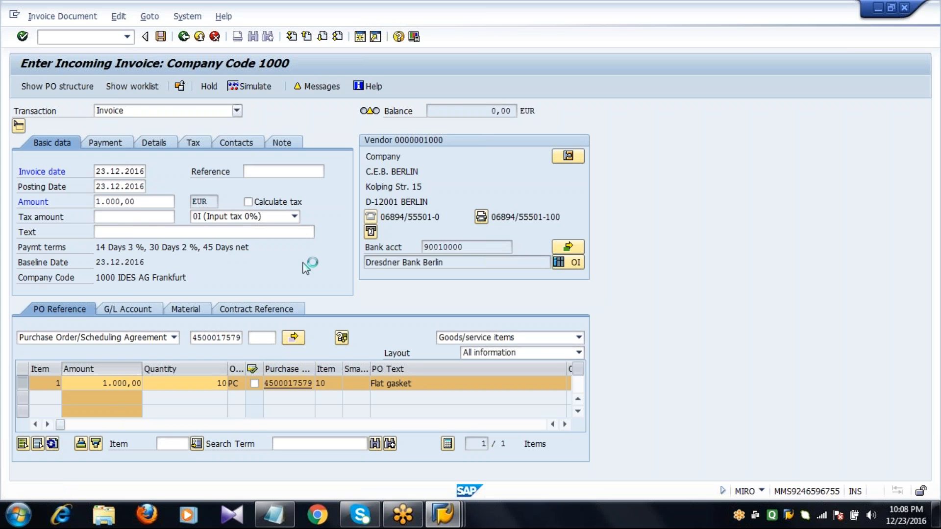
# Step: Look up the GR/IR clearing transaction code in the Notepad notes and open transaction MR11 in SAP
pyautogui.click(274, 515)
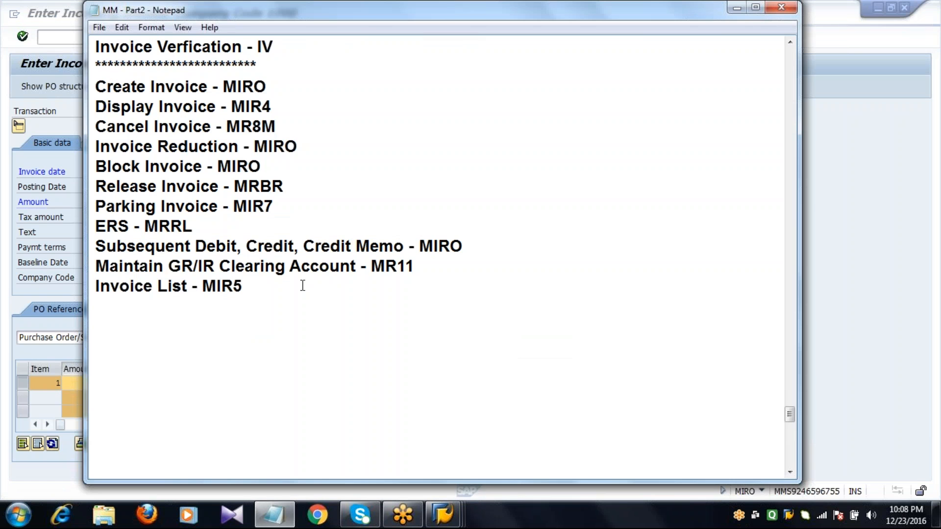
pyautogui.doubleClick(418, 267)
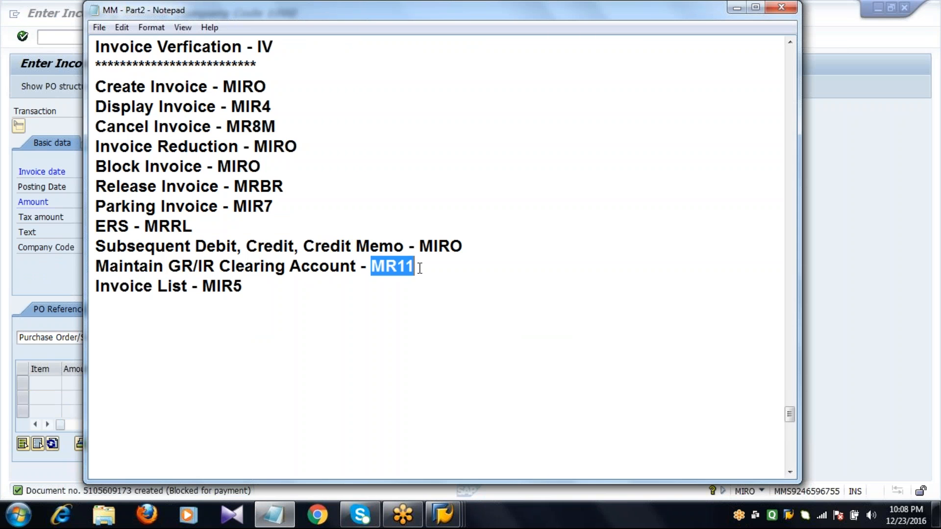
pyautogui.click(63, 37)
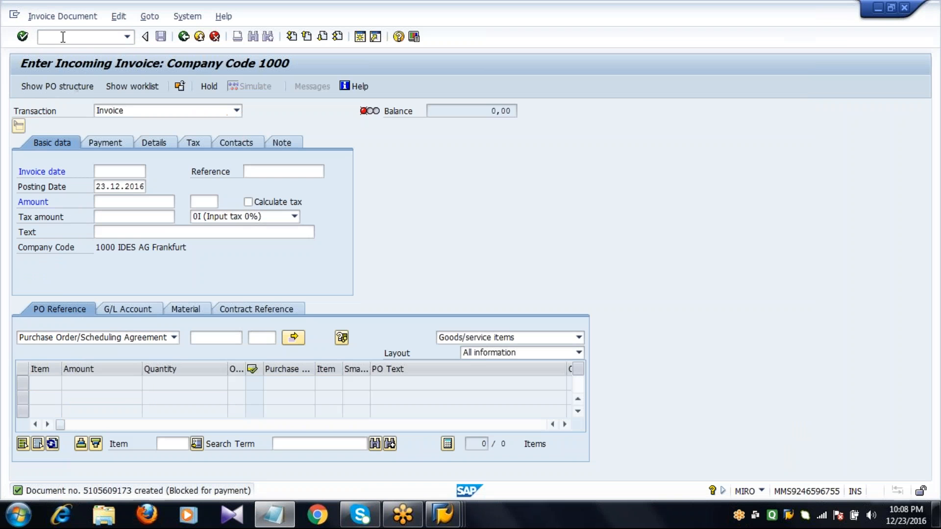
pyautogui.write('/NMR')
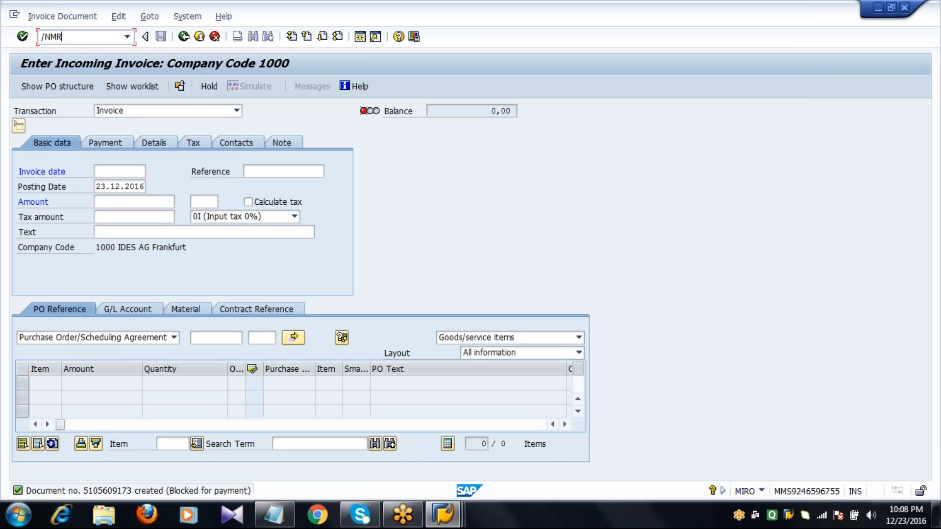
pyautogui.write('11')
pyautogui.press('Return')
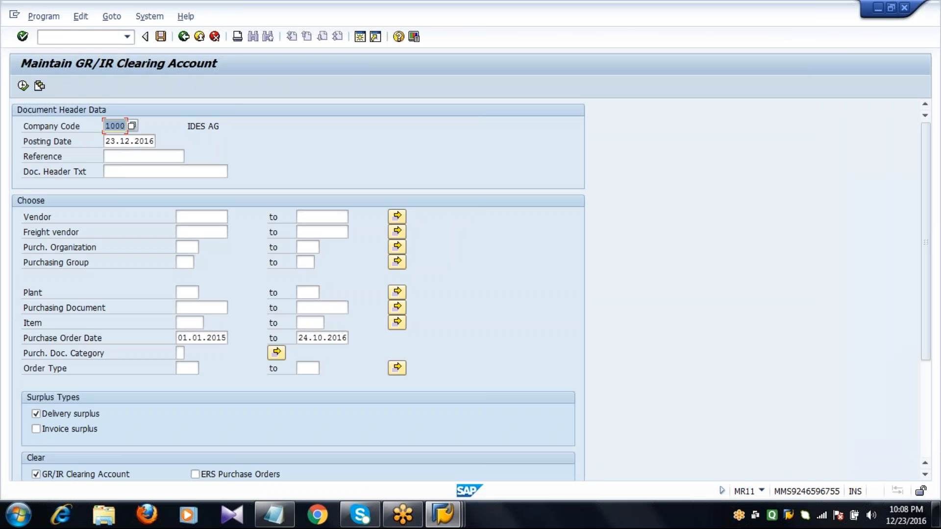
# Step: Set the purchase order date range for the GR/IR clearing selection to 23.12.2016 through 23.12.2016
pyautogui.click(178, 338)
pyautogui.press('Delete')
pyautogui.press('Delete')
pyautogui.press('Delete')
pyautogui.press('Delete')
pyautogui.press('Delete')
pyautogui.press('Delete')
pyautogui.press('Delete')
pyautogui.press('Delete')
pyautogui.press('Delete')
pyautogui.press('Delete')
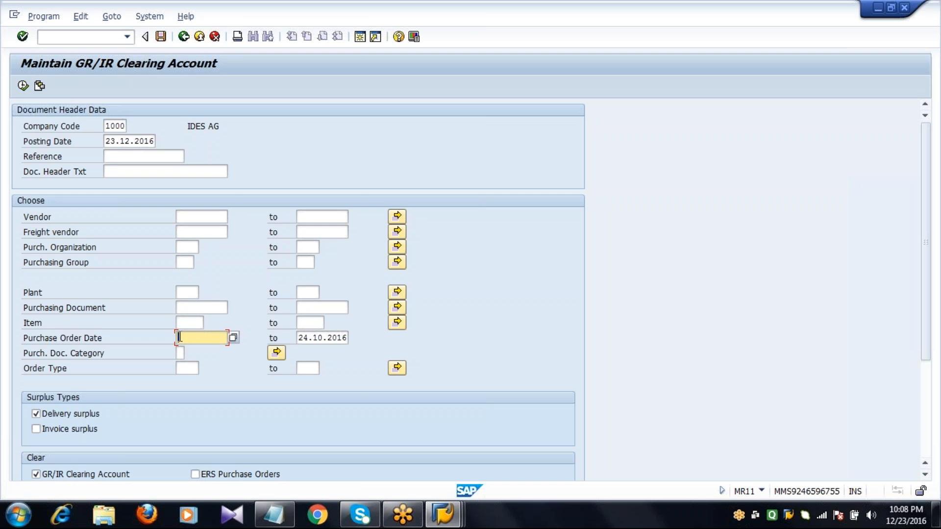
pyautogui.write('23.12.2016')
pyautogui.press('Tab')
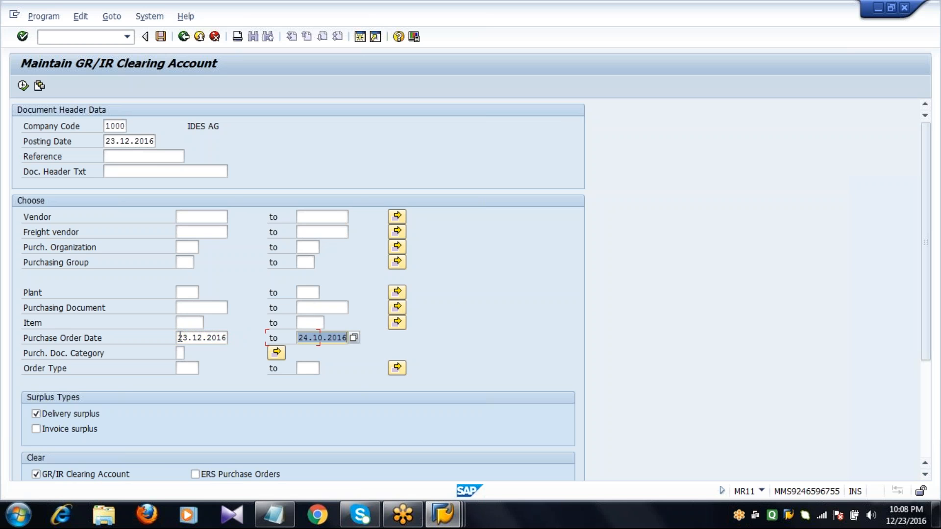
pyautogui.write('23.')
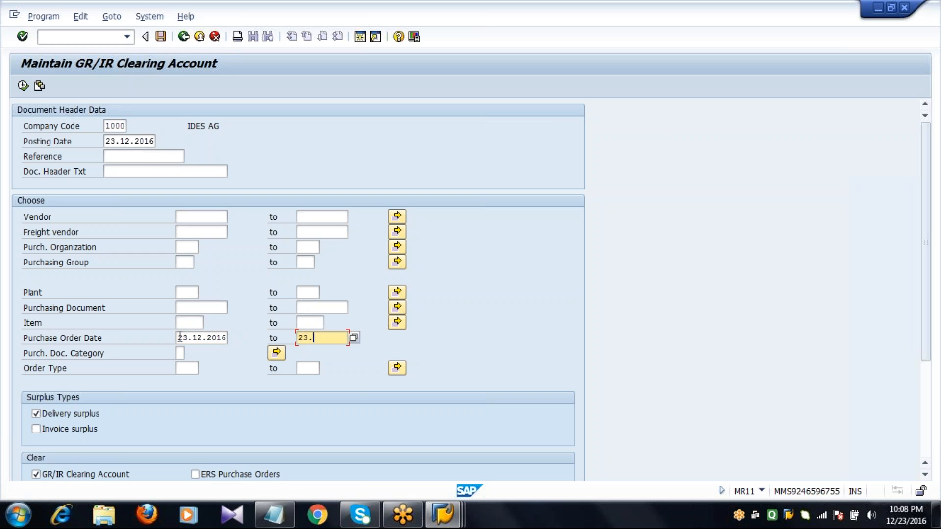
pyautogui.write('12.2016')
# Step: Include invoice surplus, clear the quantity variance percentage, and run the GR/IR clearing list
pyautogui.click(86, 429)
pyautogui.scroll(-3, 86, 428)
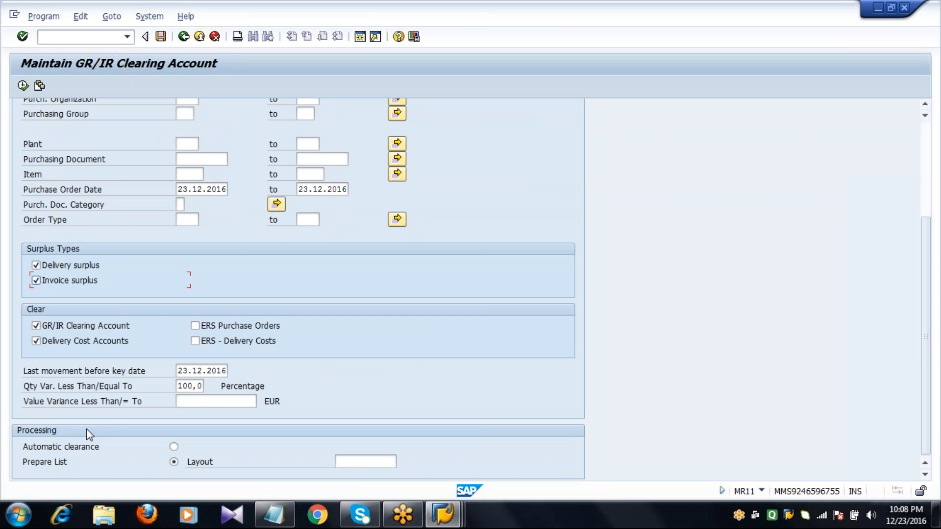
pyautogui.click(181, 387)
pyautogui.press('Delete')
pyautogui.click(23, 86)
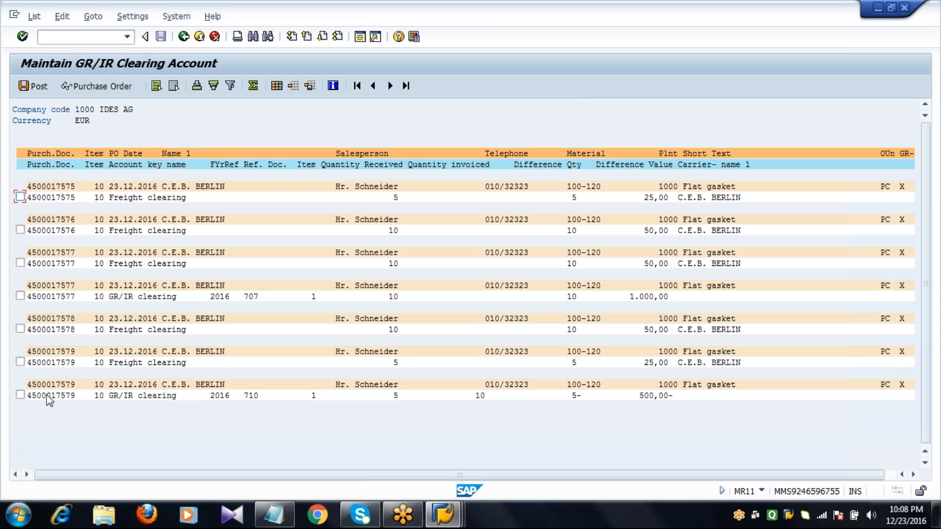
# Step: Select all seven listed purchase order items, post their GR/IR clearing, and return to the SAP Easy Access screen
pyautogui.click(20, 394)
pyautogui.click(20, 362)
pyautogui.click(21, 330)
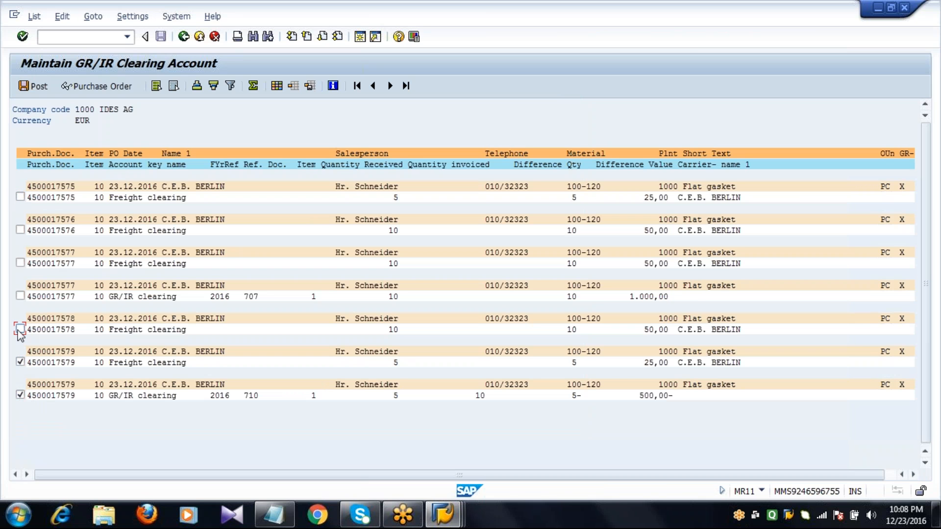
pyautogui.click(20, 296)
pyautogui.click(21, 263)
pyautogui.click(20, 230)
pyautogui.click(20, 197)
pyautogui.click(34, 87)
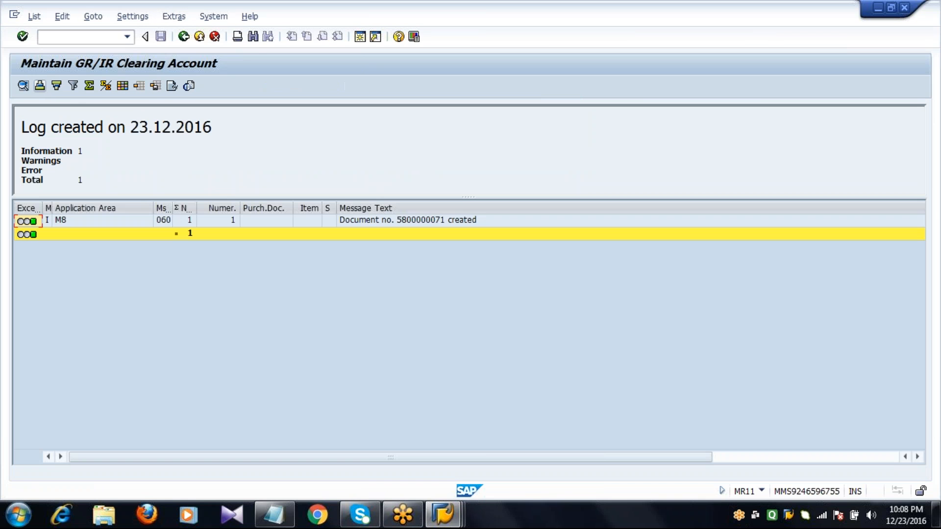
pyautogui.click(184, 37)
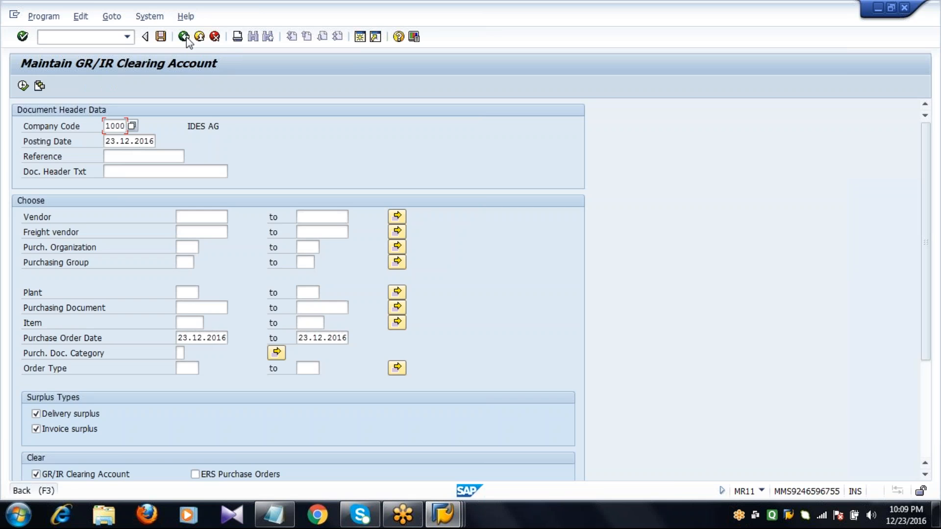
pyautogui.click(184, 38)
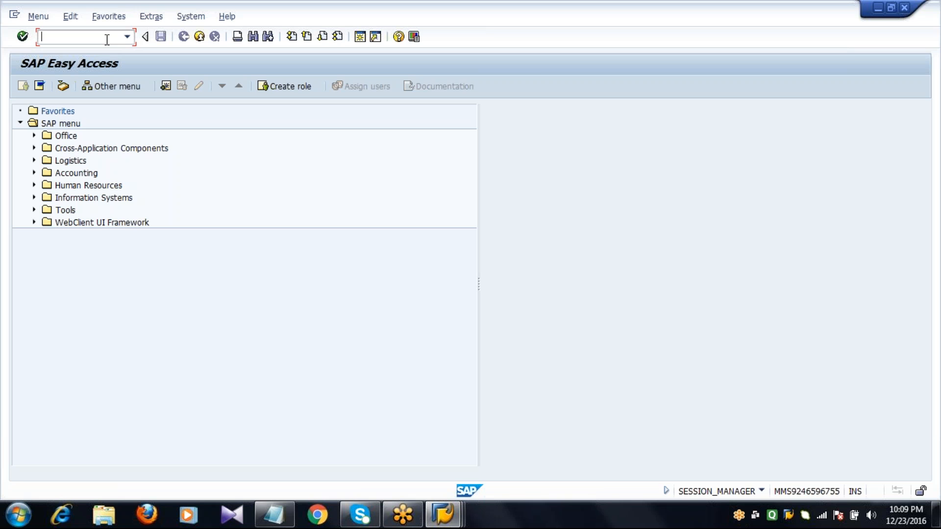
# Step: Open transaction ME21N and set C.E.B. BERLIN as the vendor of a new standard purchase order
pyautogui.write('ME21N')
pyautogui.press('Return')
pyautogui.press('Tab')
pyautogui.press('Tab')
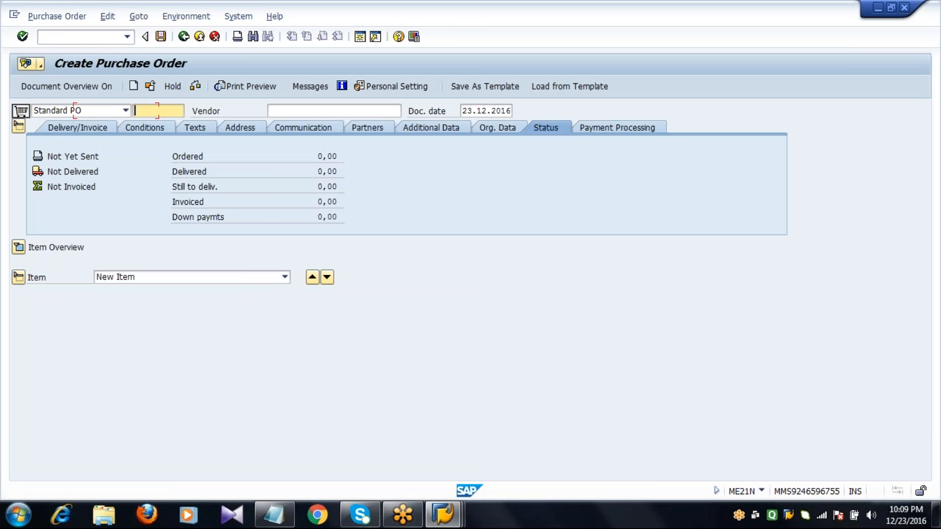
pyautogui.write('1')
pyautogui.press('Down')
pyautogui.press('Return')
pyautogui.press('Return')
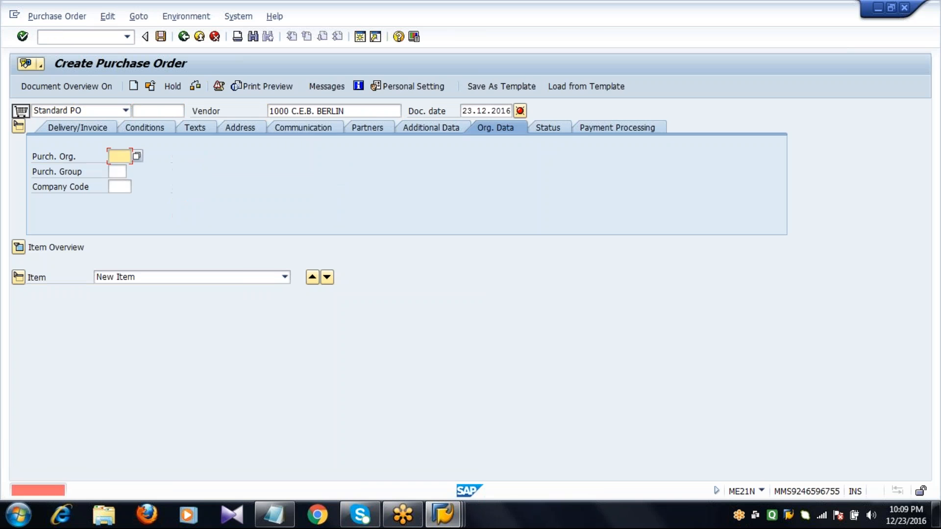
# Step: Set the purchase order's organizational data to purchasing organization 1000, purchasing group 001 and company code 1000
pyautogui.write('1000')
pyautogui.press('Tab')
pyautogui.write('001')
pyautogui.press('Tab')
pyautogui.write('1000')
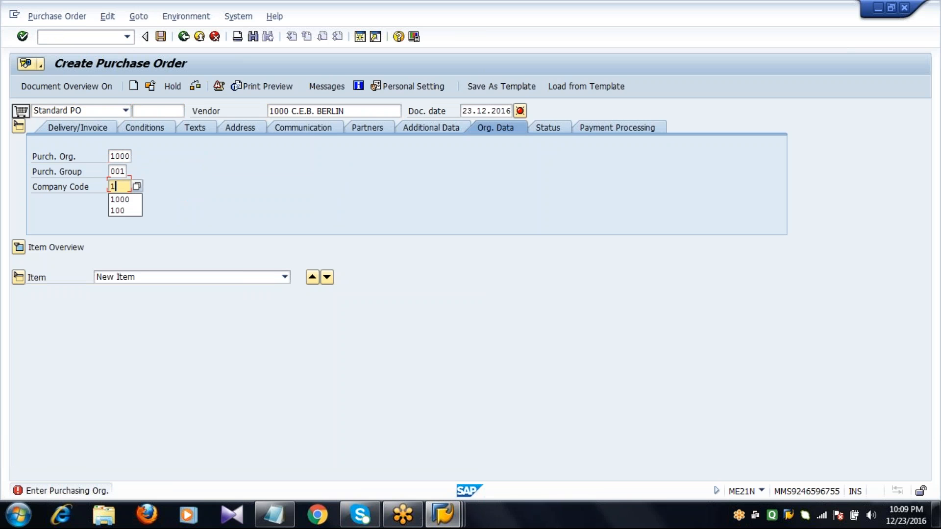
pyautogui.press('Return')
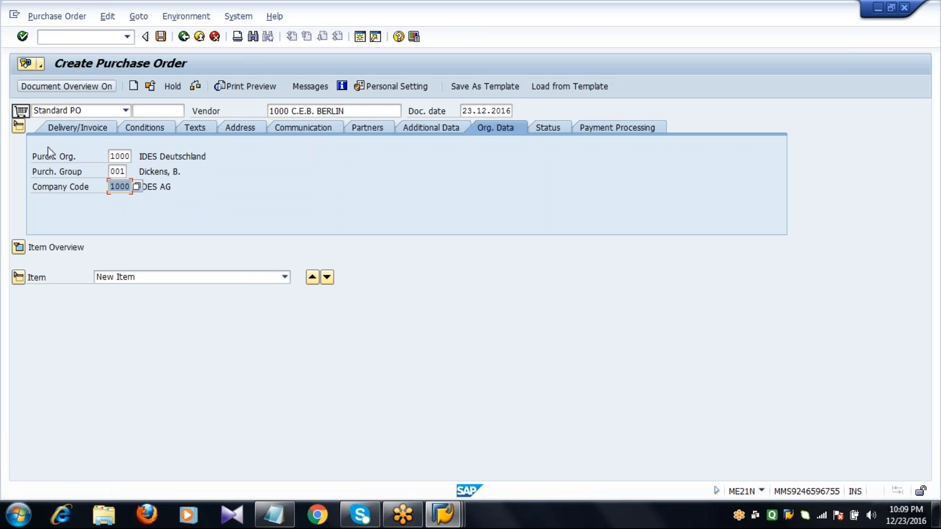
# Step: Expand the item overview and add an item for material 100-110 with quantity 10 and net price 100 EUR
pyautogui.click(18, 248)
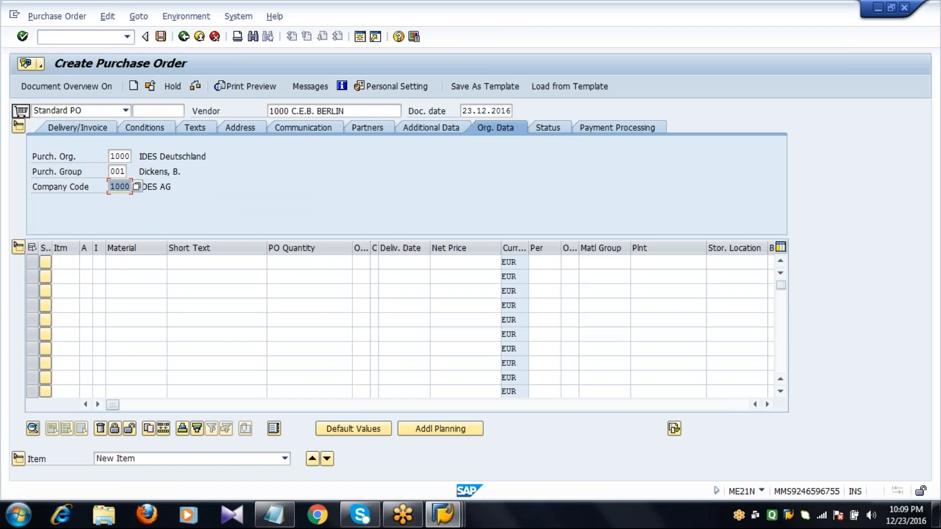
pyautogui.click(126, 263)
pyautogui.write('100-110')
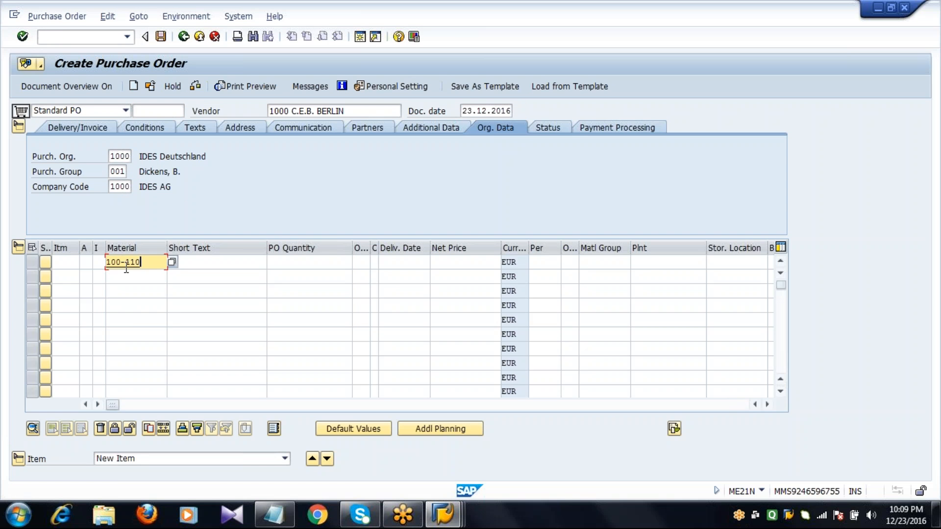
pyautogui.press('Tab')
pyautogui.press('Tab')
pyautogui.write('10')
# Step: Assign plant 1000 and storage location 0001 to the item and confirm the entry
pyautogui.press('Tab')
pyautogui.press('Tab')
pyautogui.press('Tab')
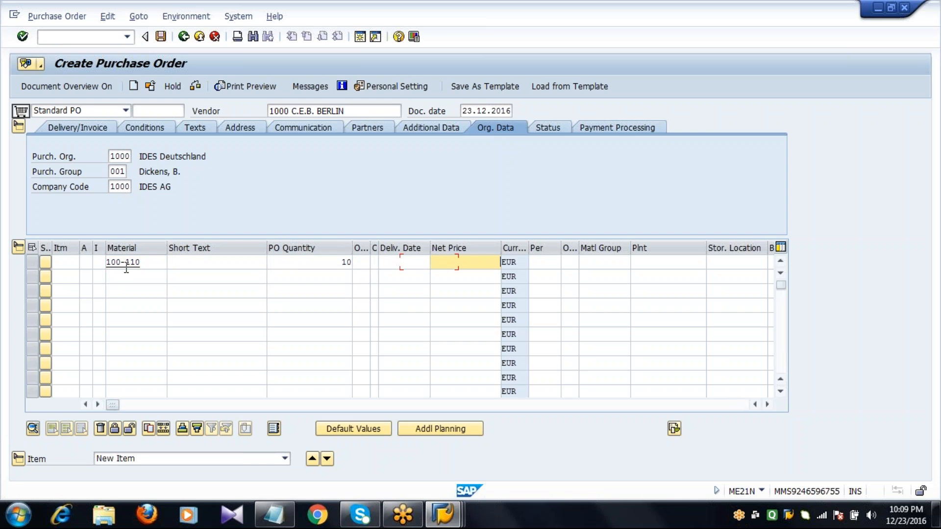
pyautogui.write('100')
pyautogui.press('Tab')
pyautogui.press('Tab')
pyautogui.press('Tab')
pyautogui.press('Tab')
pyautogui.write('1000')
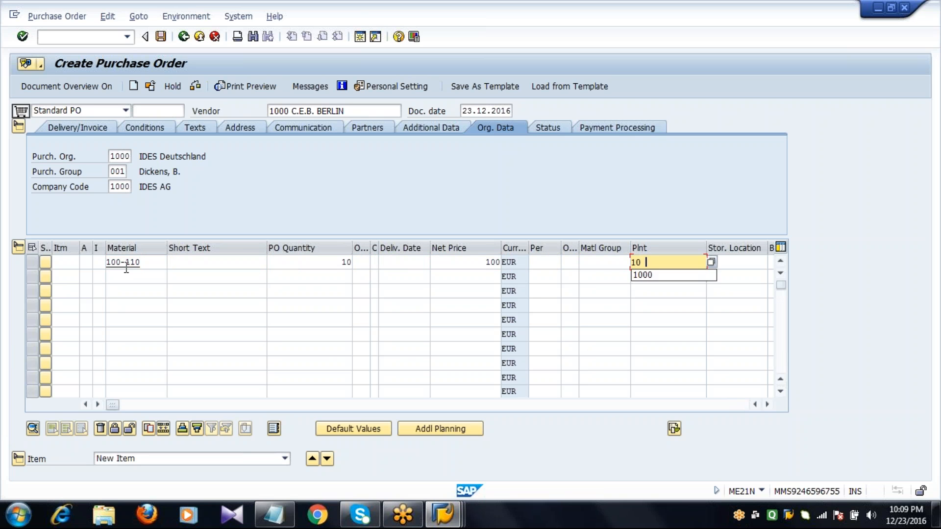
pyautogui.press('Tab')
pyautogui.write('0001')
pyautogui.press('Return')
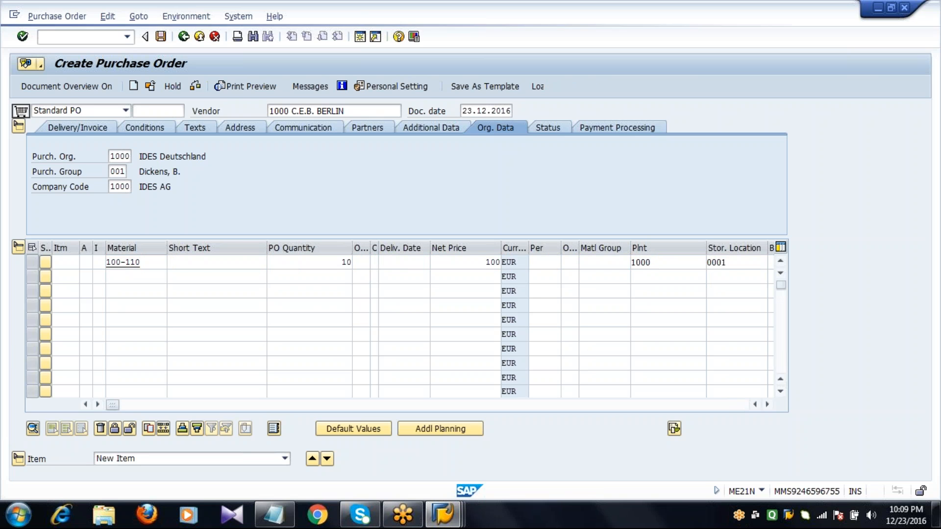
pyautogui.press('Return')
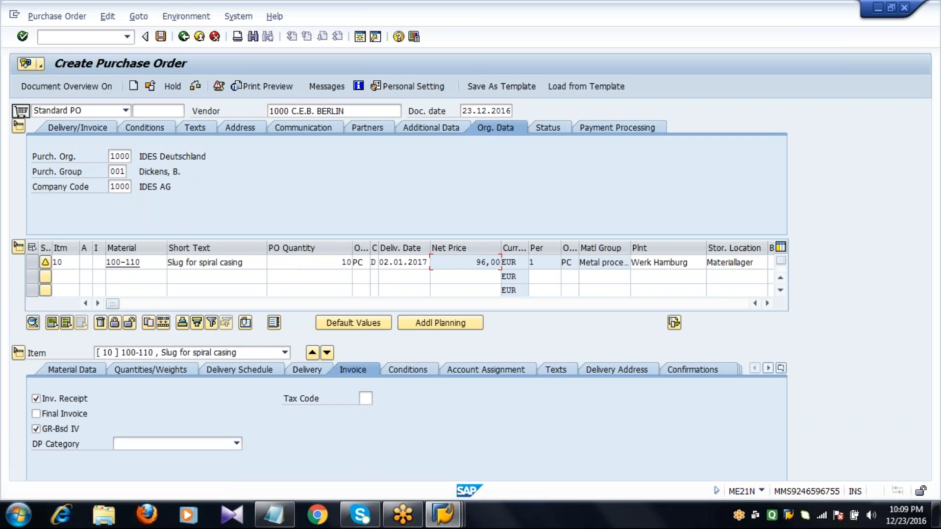
# Step: Collapse the header and item overview, review the item's Freight % condition, and save the purchase order
pyautogui.click(21, 129)
pyautogui.click(19, 142)
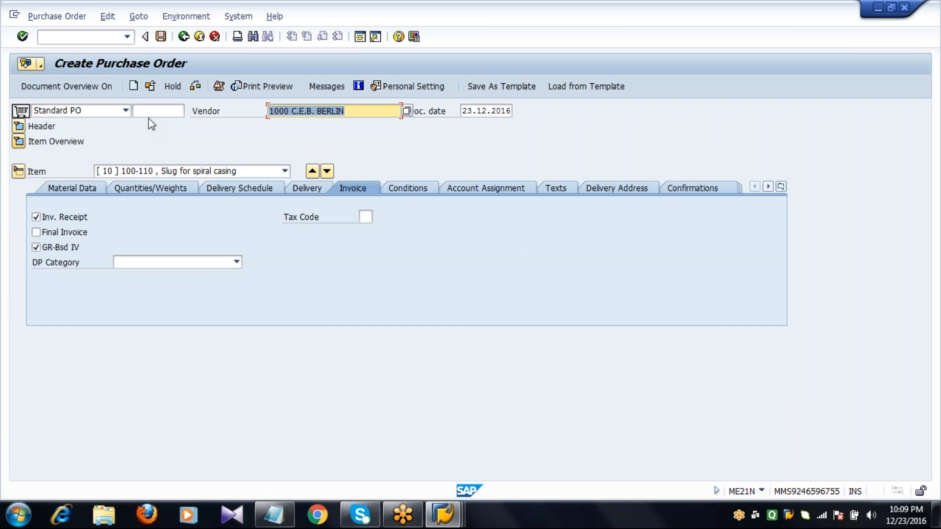
pyautogui.click(409, 187)
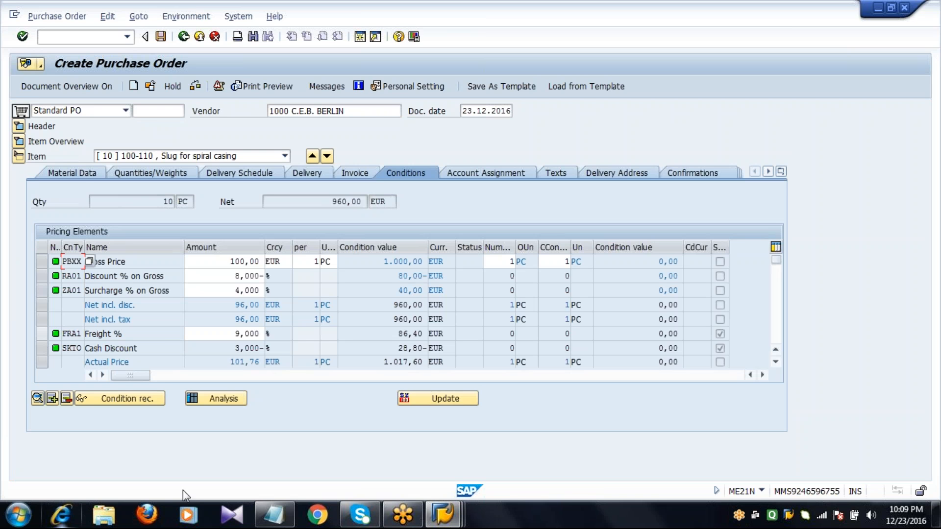
pyautogui.click(43, 336)
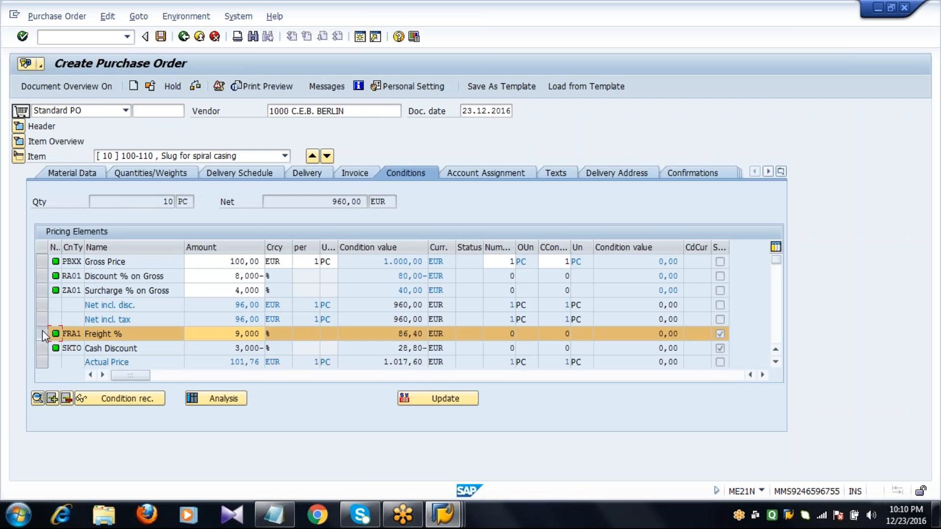
pyautogui.click(229, 336)
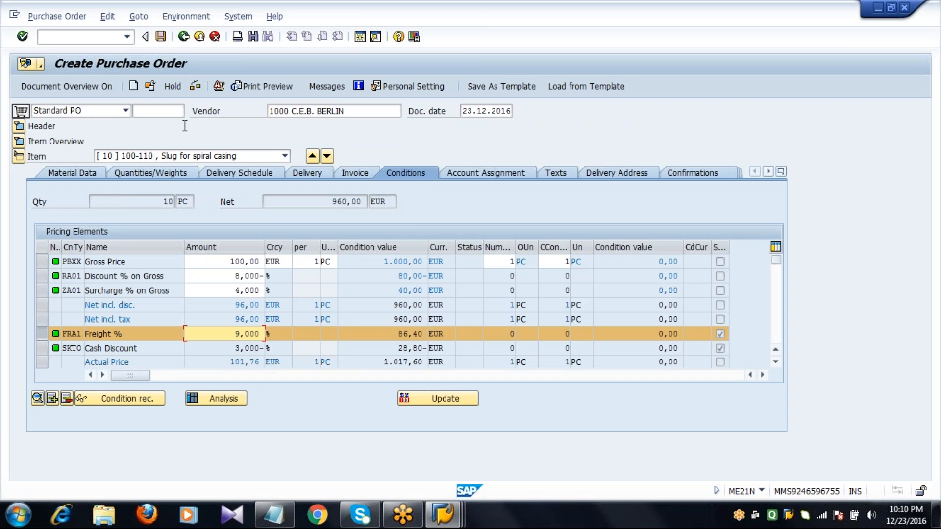
pyautogui.click(161, 37)
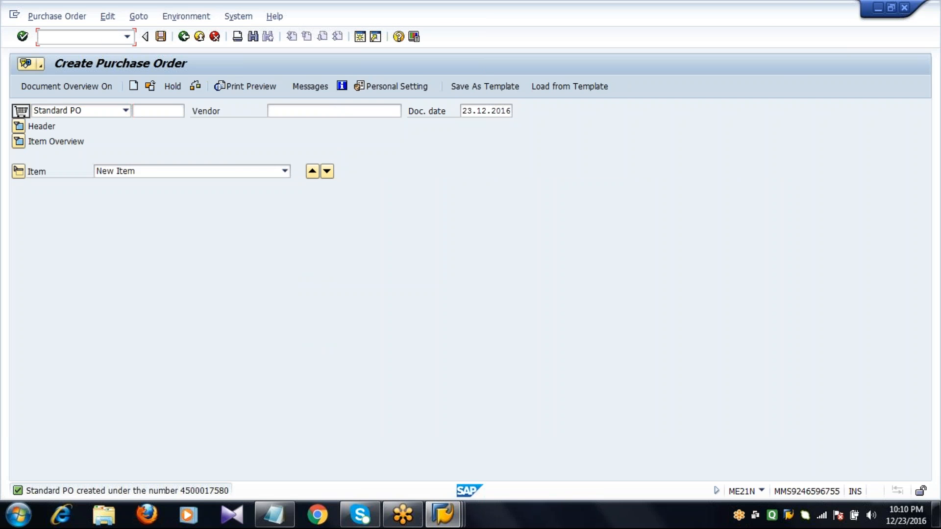
# Step: Open transaction MIGO, load the newly created purchase order, mark its item OK, and post the goods receipt
pyautogui.click(105, 38)
pyautogui.write('/NMIGO')
pyautogui.press('Return')
pyautogui.write('4')
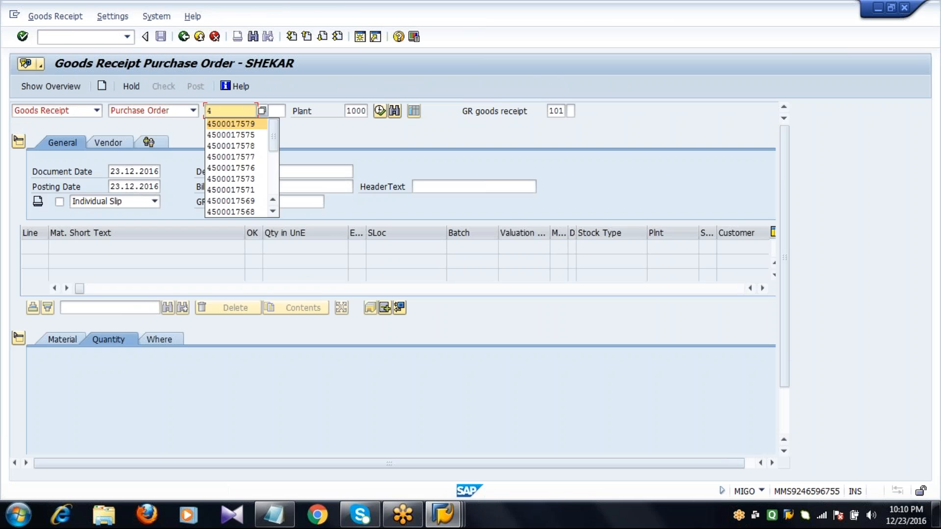
pyautogui.write('500017580')
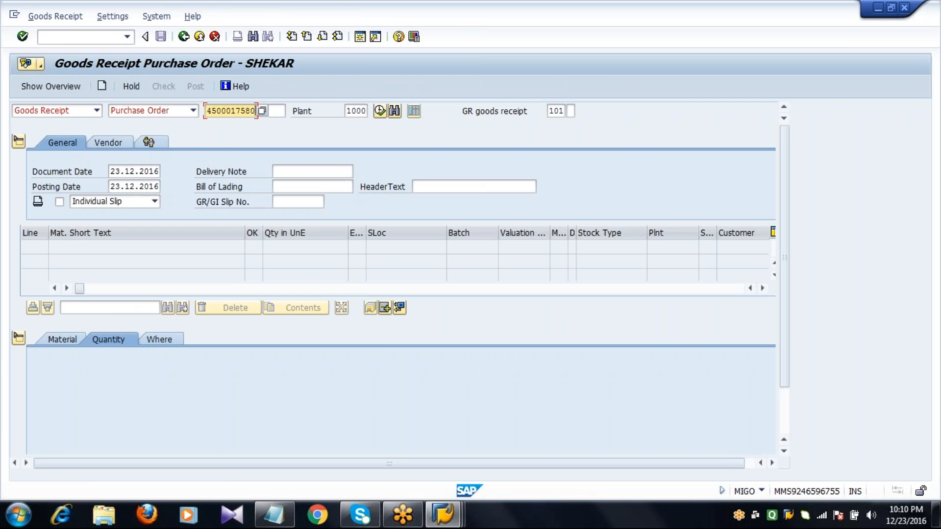
pyautogui.press('Return')
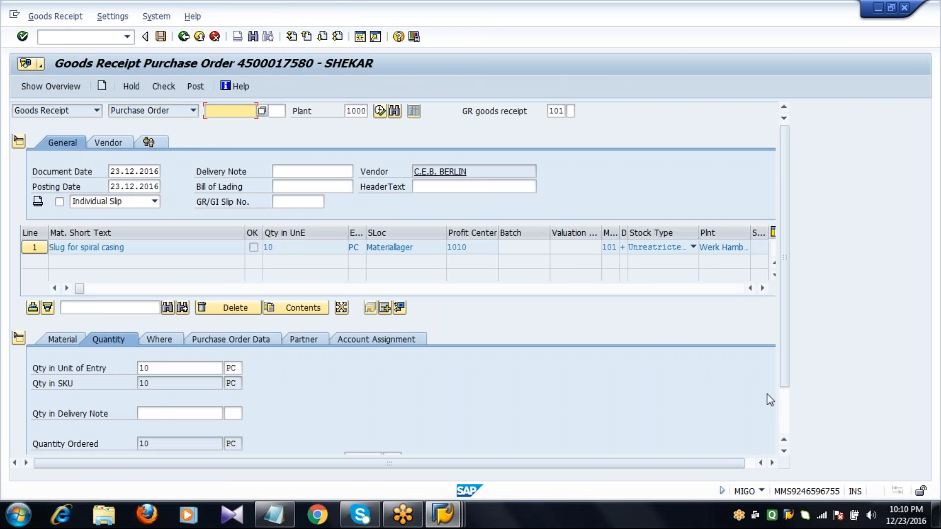
pyautogui.click(785, 423)
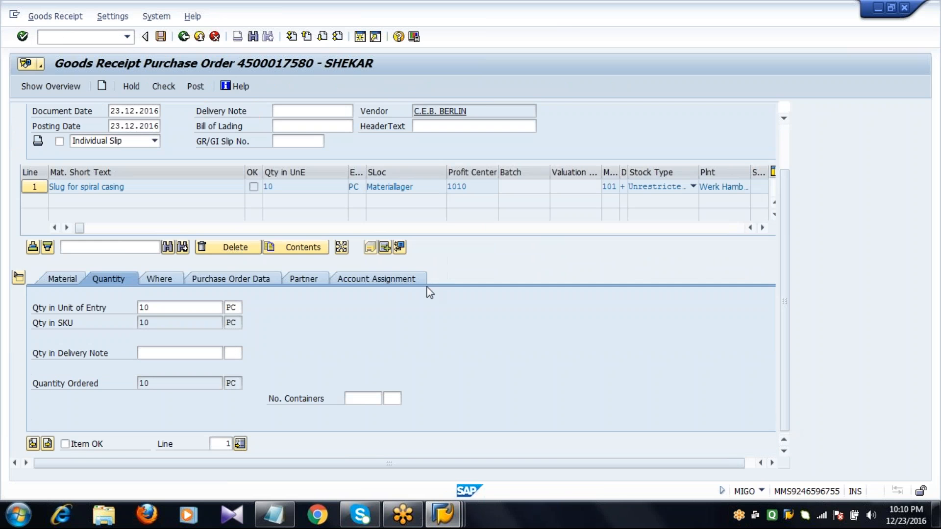
pyautogui.click(92, 444)
# Step: Open transaction MIRO and set the invoice date to 23.12.2016
pyautogui.click(92, 39)
pyautogui.write('/')
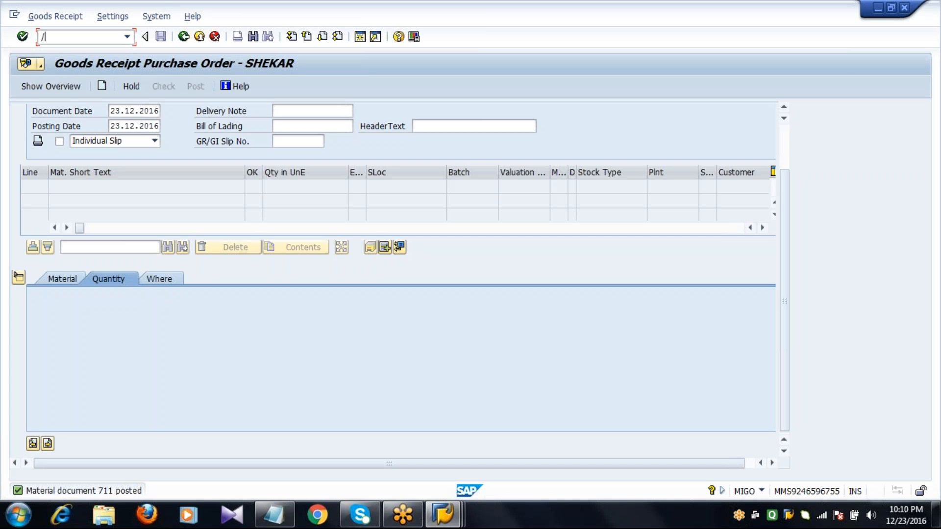
pyautogui.write('NMI')
pyautogui.write('GO')
pyautogui.press('Return')
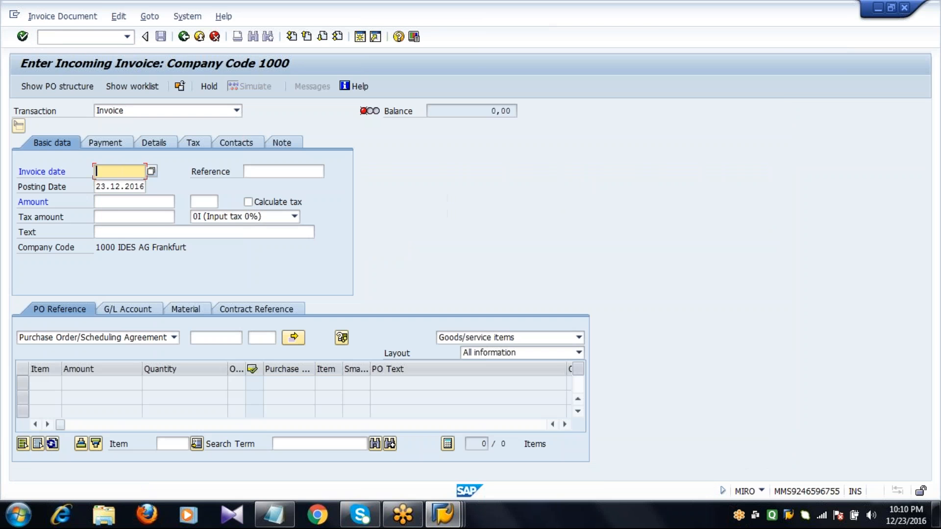
pyautogui.write('23')
pyautogui.press('Down')
pyautogui.press('Return')
# Step: Reference the newly created purchase order in the invoice and load only its planned delivery costs
pyautogui.click(217, 337)
pyautogui.press('Down')
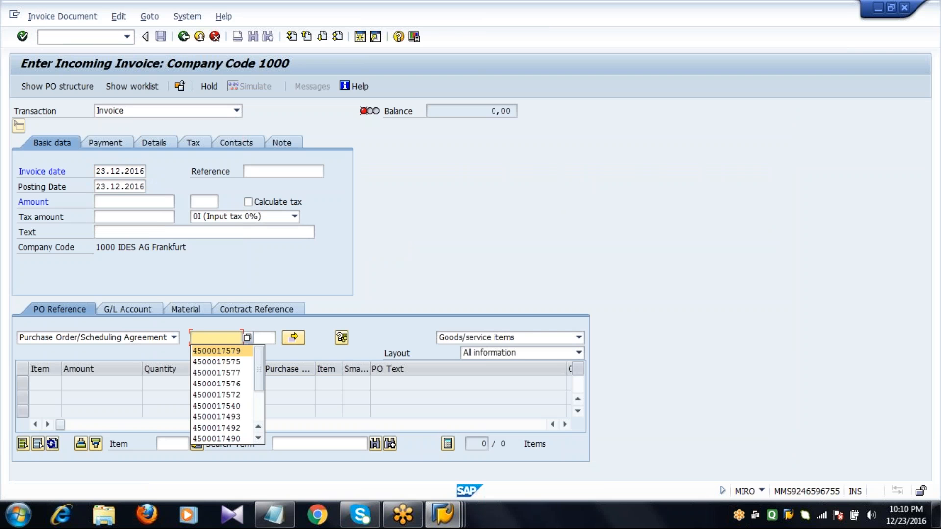
pyautogui.press('Return')
pyautogui.press('BackSpace')
pyautogui.press('BackSpace')
pyautogui.write('80')
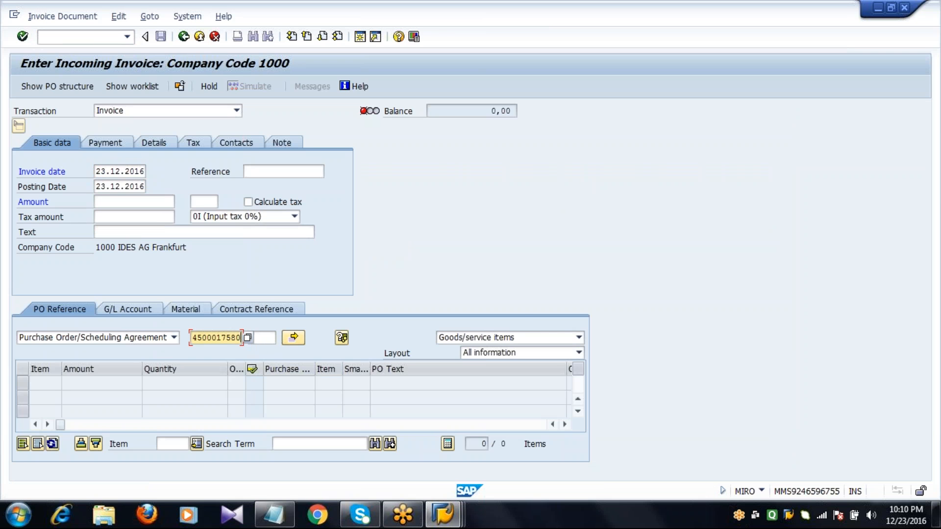
pyautogui.click(479, 340)
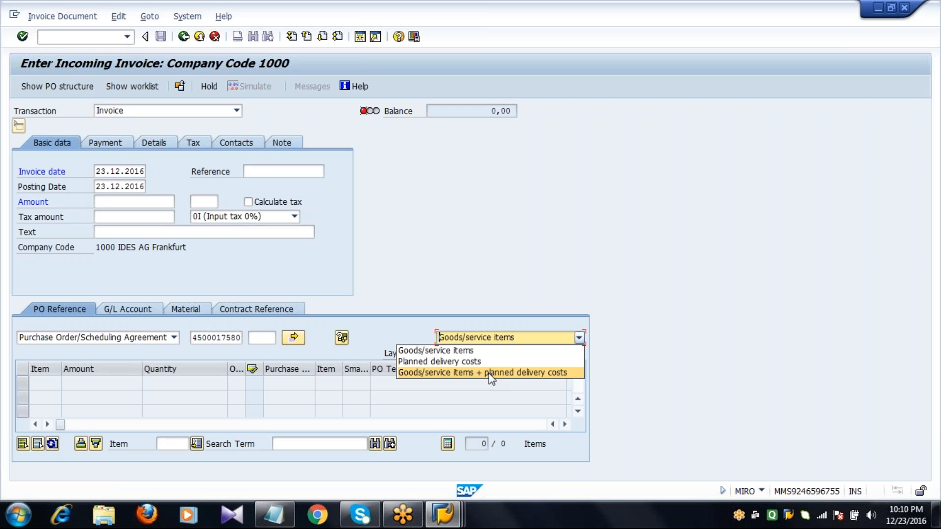
pyautogui.click(478, 363)
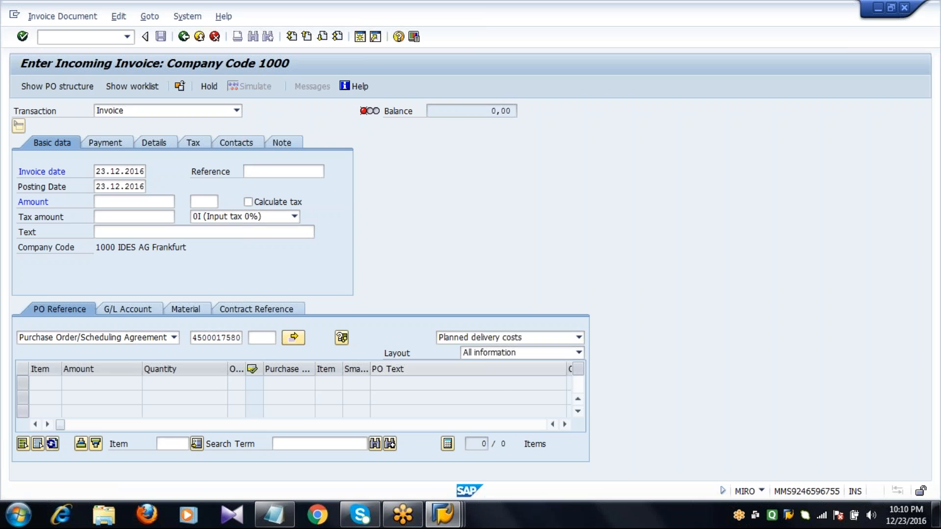
pyautogui.press('Return')
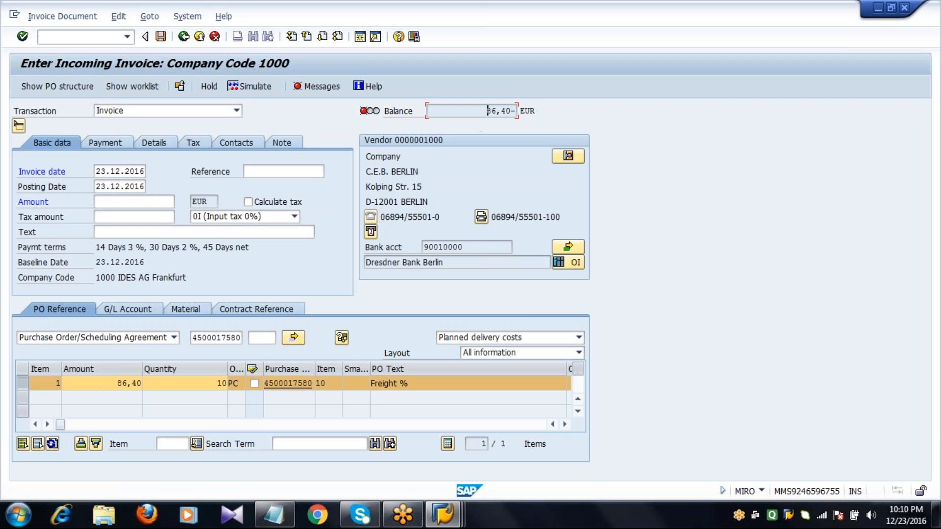
# Step: Enter 86,40 EUR as the invoice header amount and confirm it to balance the freight line
pyautogui.click(163, 202)
pyautogui.write('86,40')
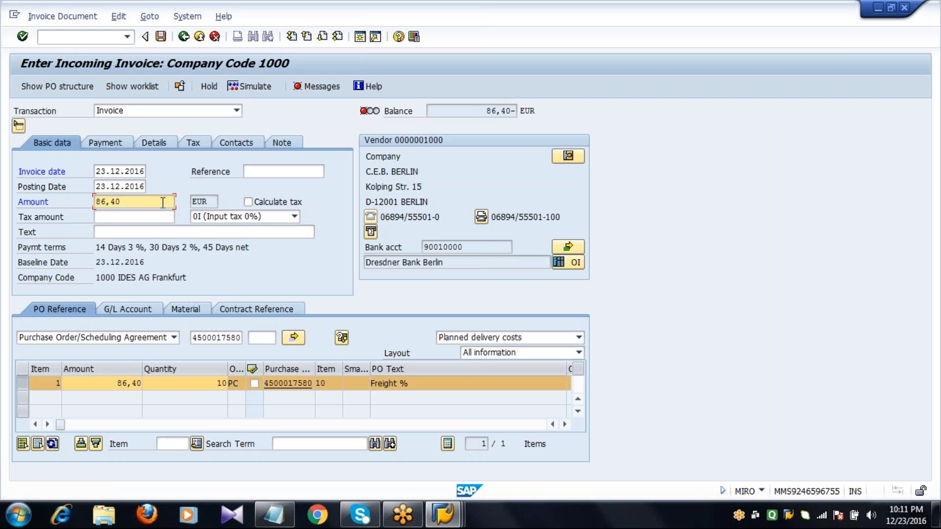
pyautogui.press('Return')
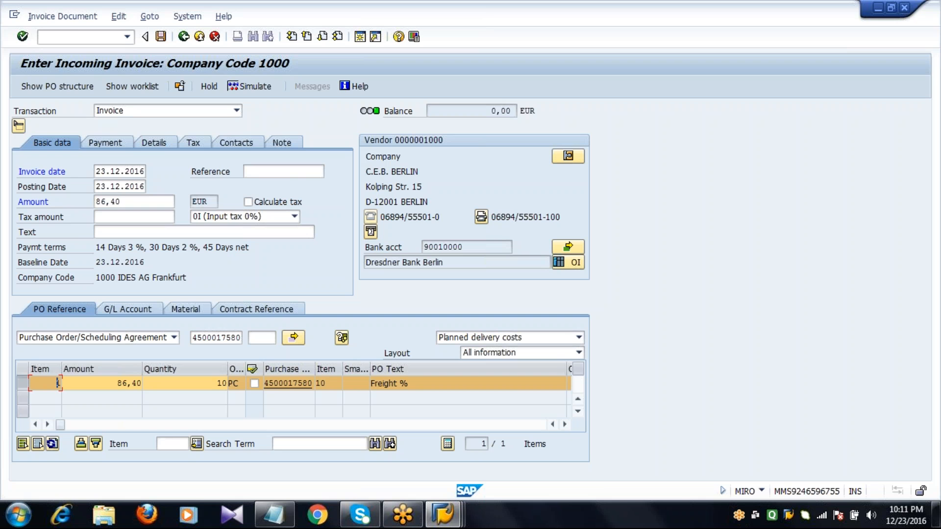
# Step: Change the invoicing party in the invoice header details to vendor 1001
pyautogui.click(159, 147)
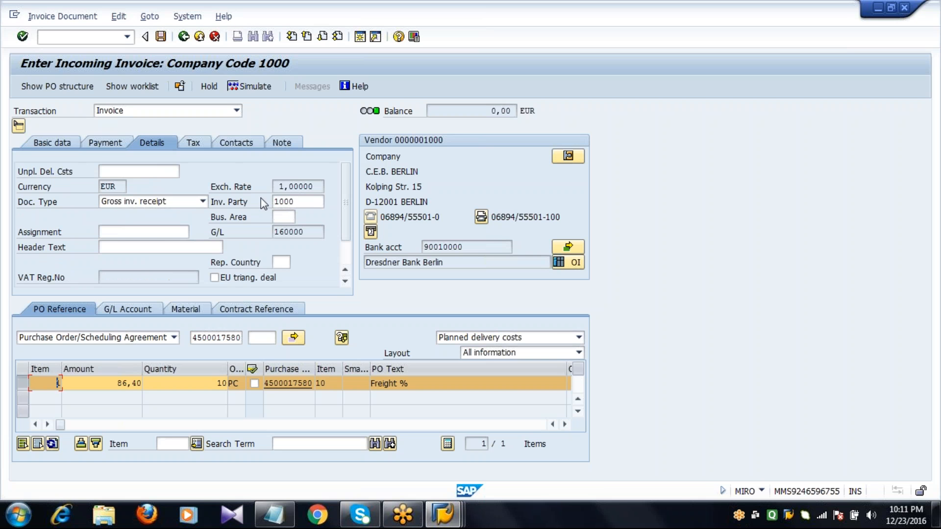
pyautogui.click(303, 201)
pyautogui.press('BackSpace')
pyautogui.press('BackSpace')
pyautogui.press('BackSpace')
pyautogui.press('BackSpace')
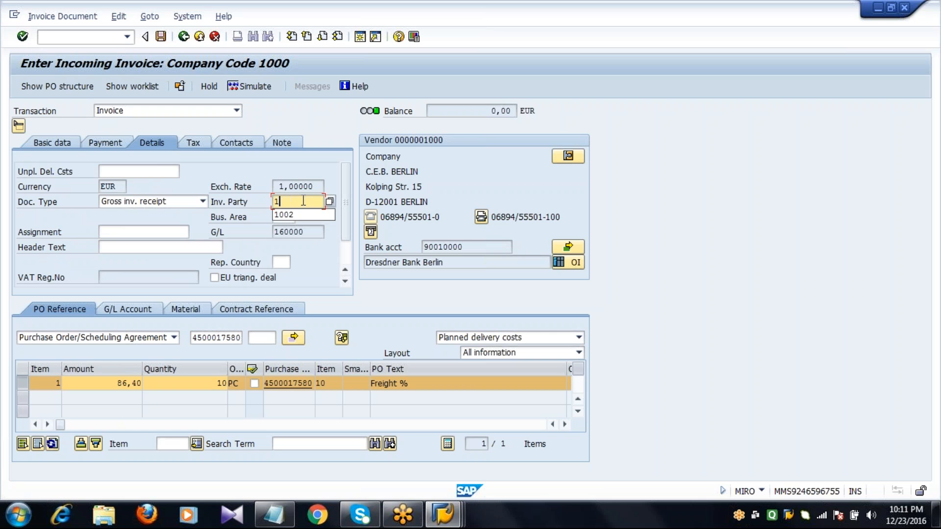
pyautogui.write('1001')
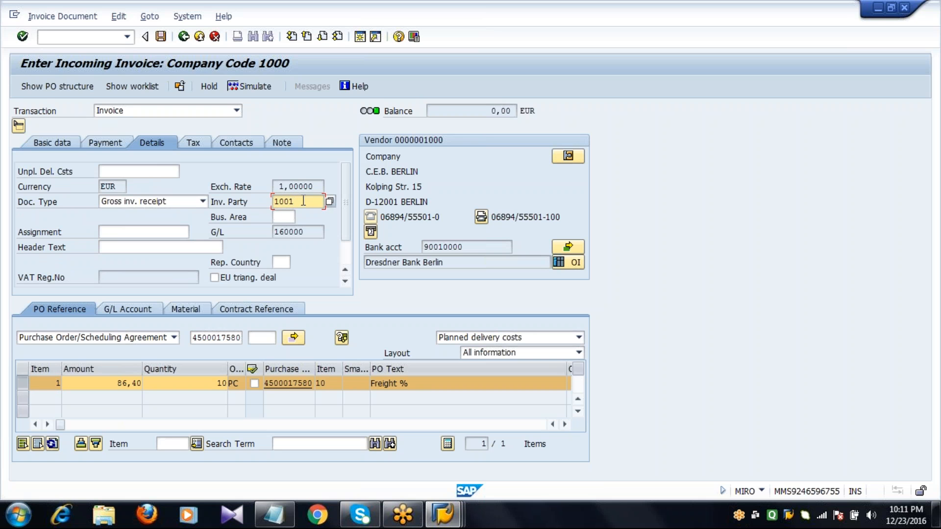
# Step: Confirm the changed invoicing party and post the freight invoice
pyautogui.press('Return')
pyautogui.press('Return')
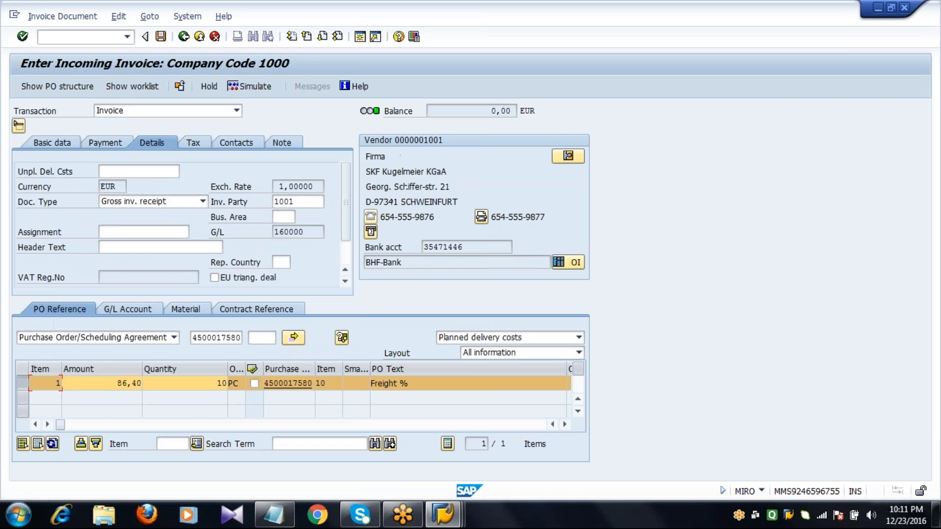
pyautogui.click(70, 144)
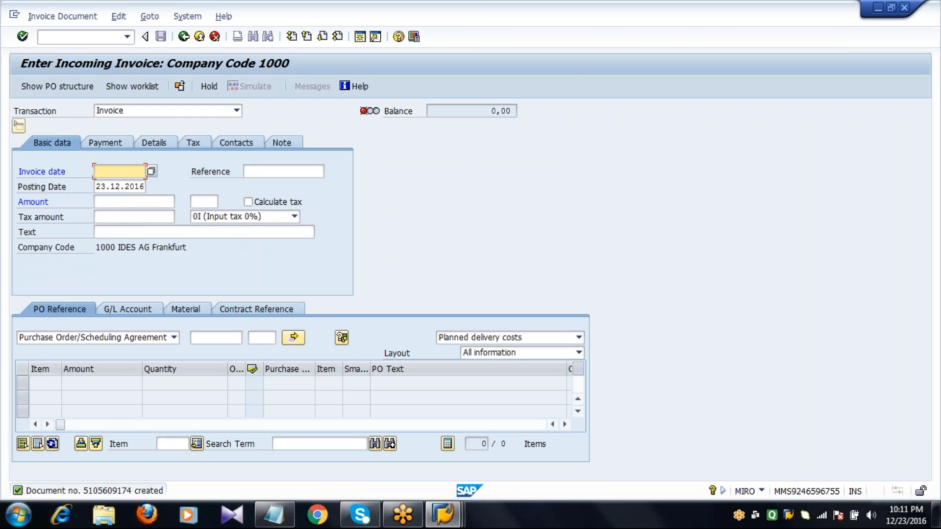
# Step: Set the new invoice's date to 23.12.2016 and load only the goods/service items of the same purchase order
pyautogui.write('23.12.2016')
pyautogui.click(234, 337)
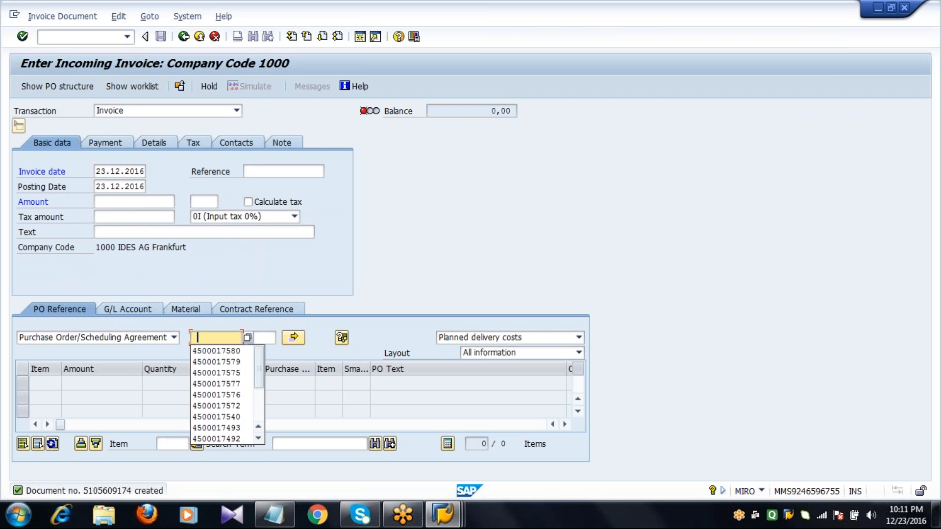
pyautogui.click(220, 350)
pyautogui.click(232, 338)
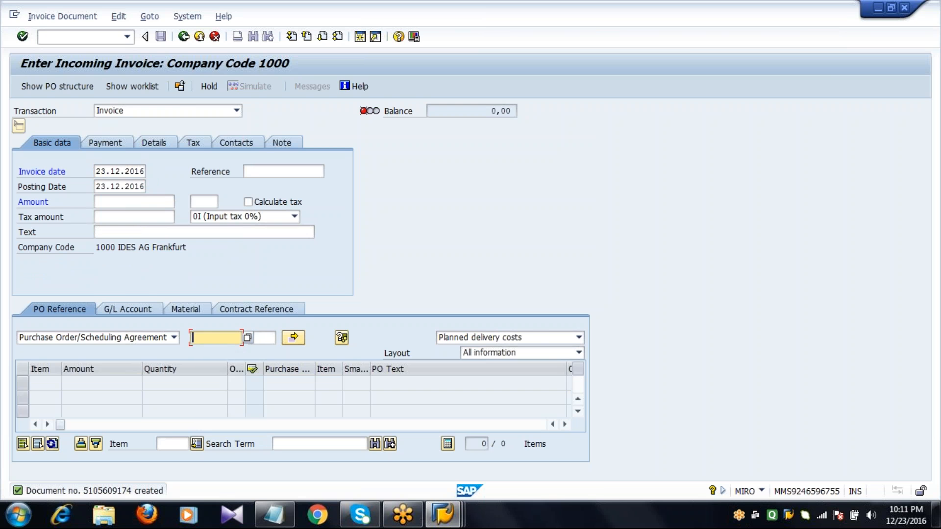
pyautogui.click(230, 350)
pyautogui.click(480, 338)
pyautogui.click(469, 349)
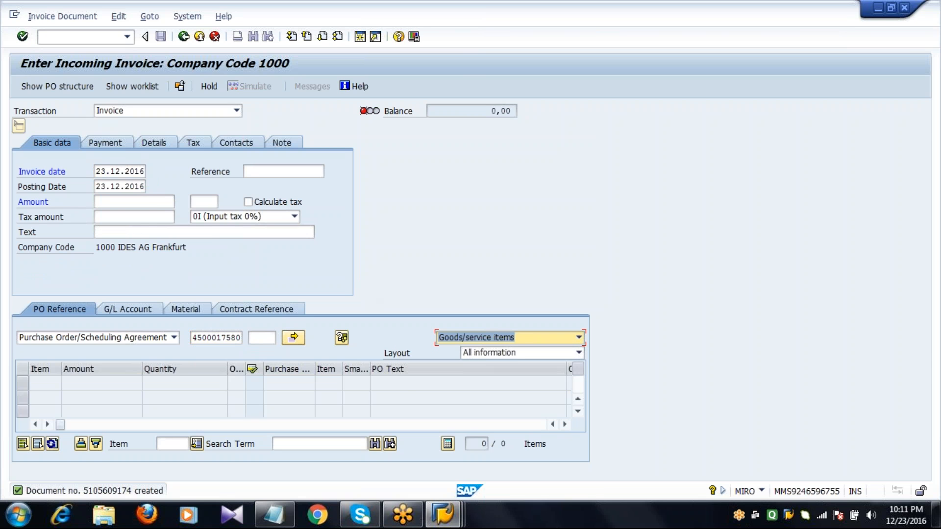
pyautogui.click(136, 203)
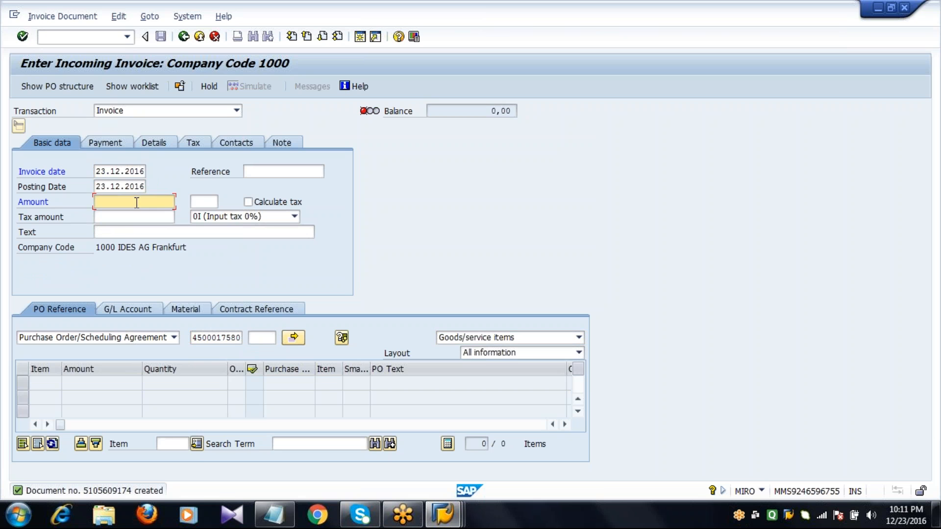
pyautogui.press('Return')
pyautogui.click(138, 203)
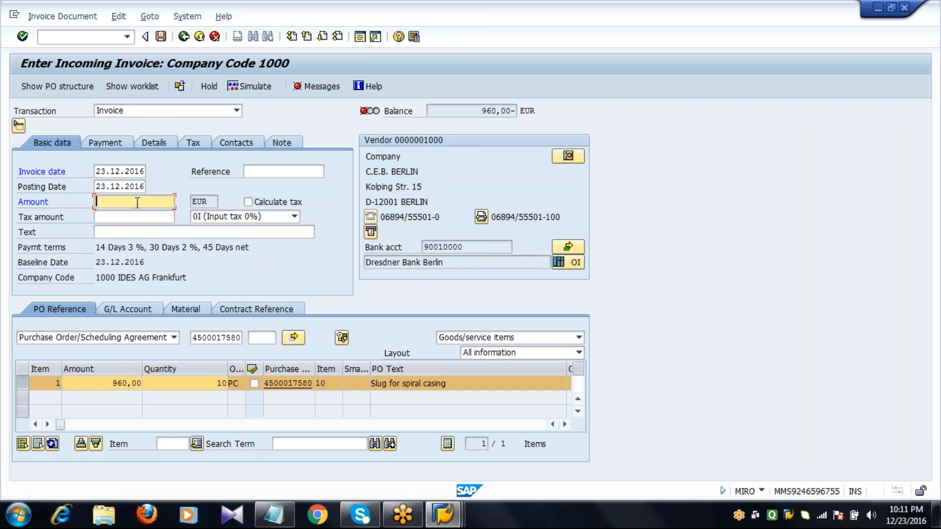
pyautogui.click(478, 112)
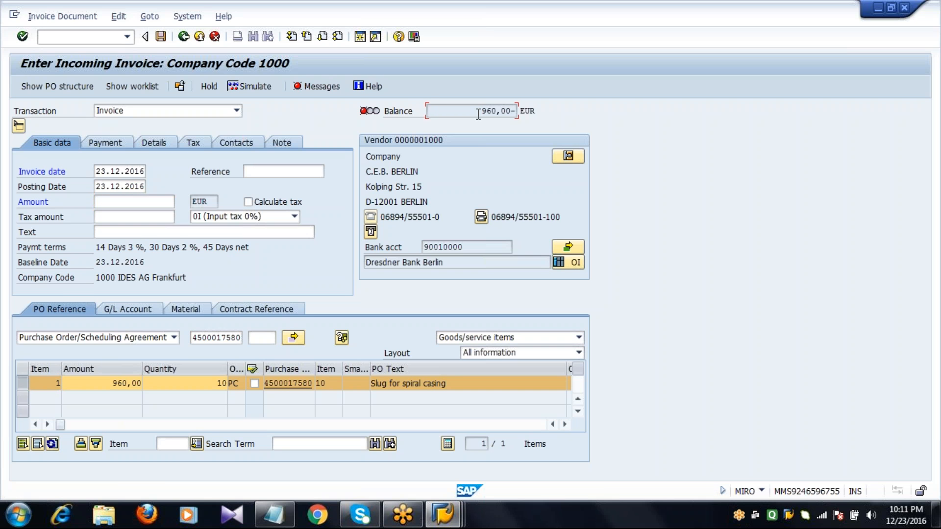
# Step: Enter 40 EUR as unplanned delivery costs in the invoice header details and confirm
pyautogui.click(166, 143)
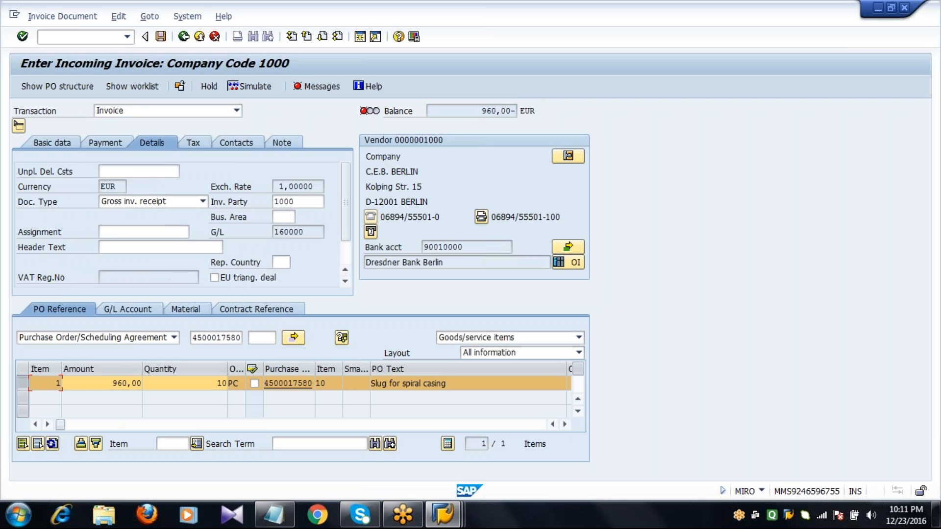
pyautogui.click(134, 172)
pyautogui.write('40')
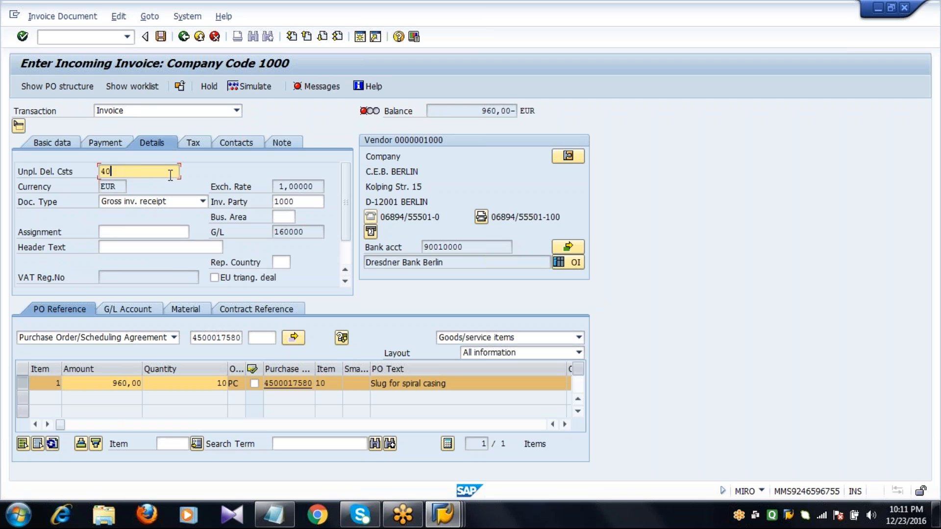
pyautogui.click(473, 109)
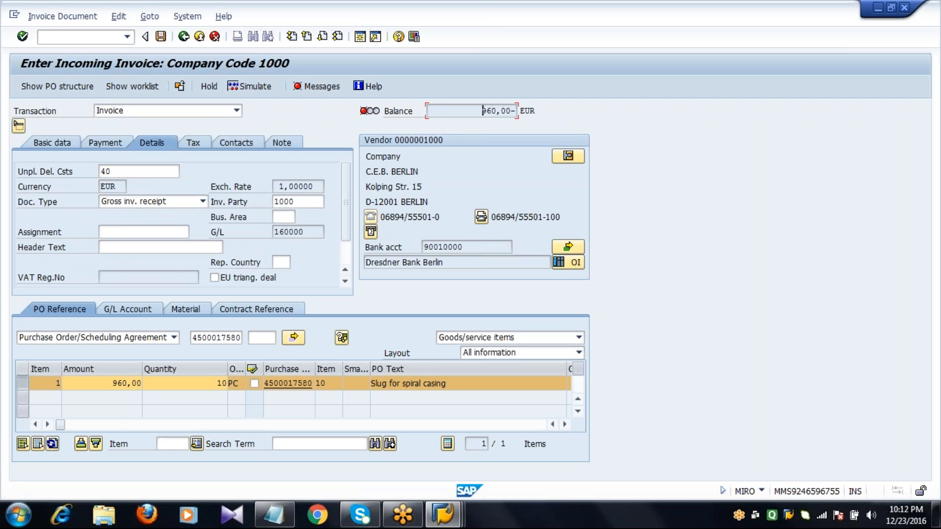
pyautogui.press('Return')
# Step: Enter 1000 EUR as the invoice header amount and confirm it to balance the material and unplanned delivery costs
pyautogui.click(53, 142)
pyautogui.click(124, 205)
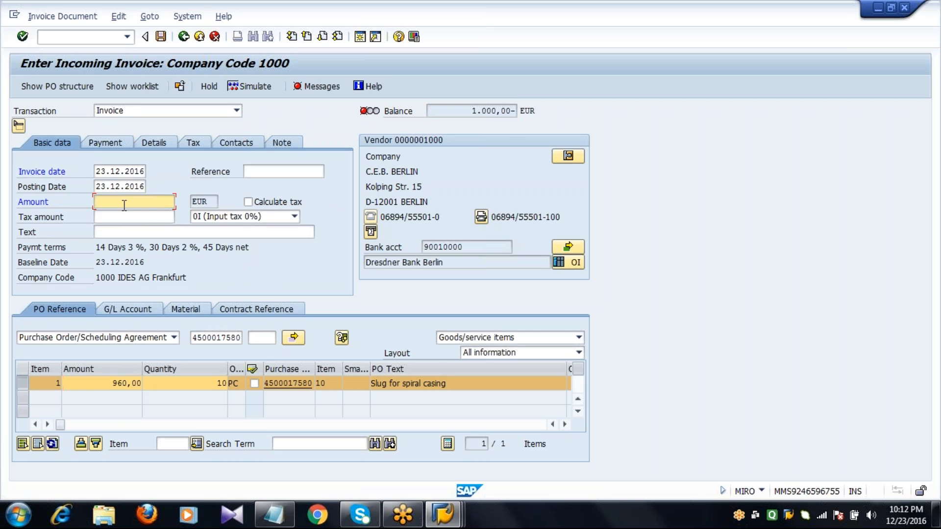
pyautogui.write('1000')
pyautogui.press('Return')
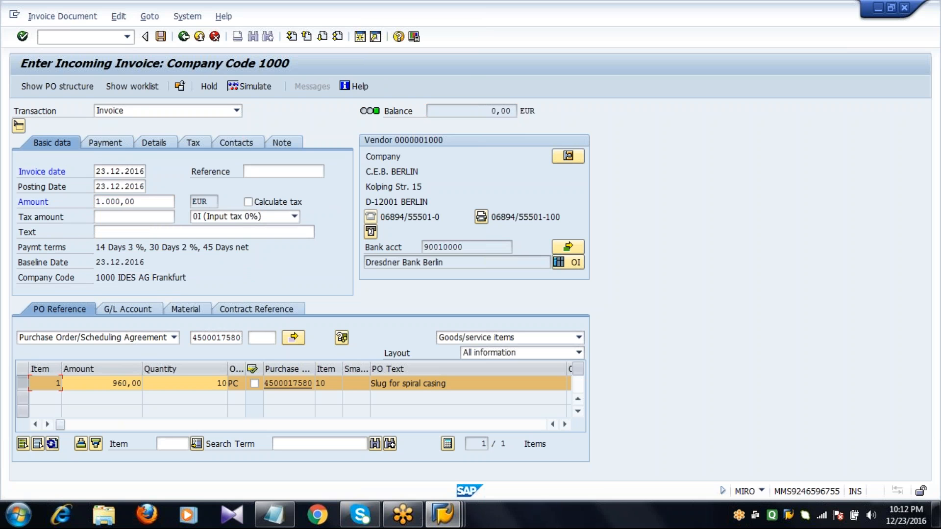
# Step: Change the invoicing party in the invoice header details to vendor 1002
pyautogui.click(159, 145)
pyautogui.click(296, 201)
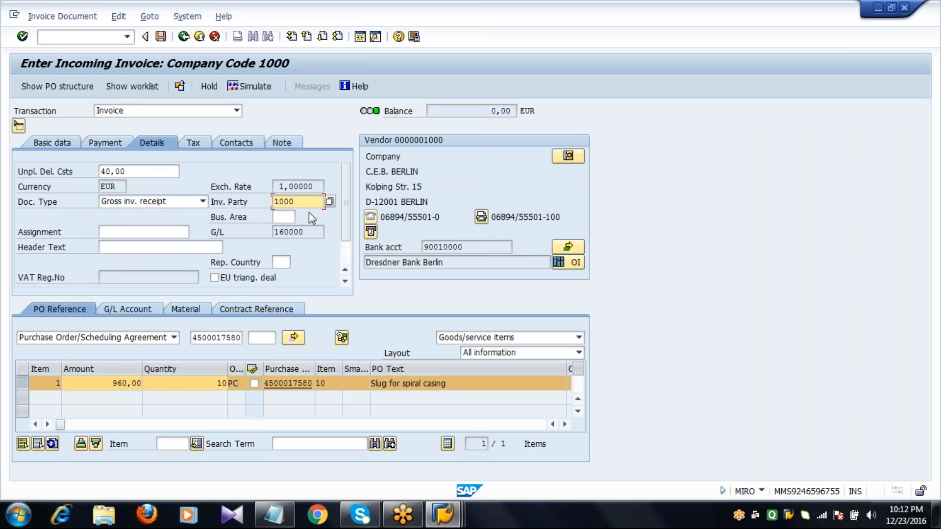
pyautogui.press('BackSpace')
pyautogui.write('2')
pyautogui.press('Return')
pyautogui.press('Return')
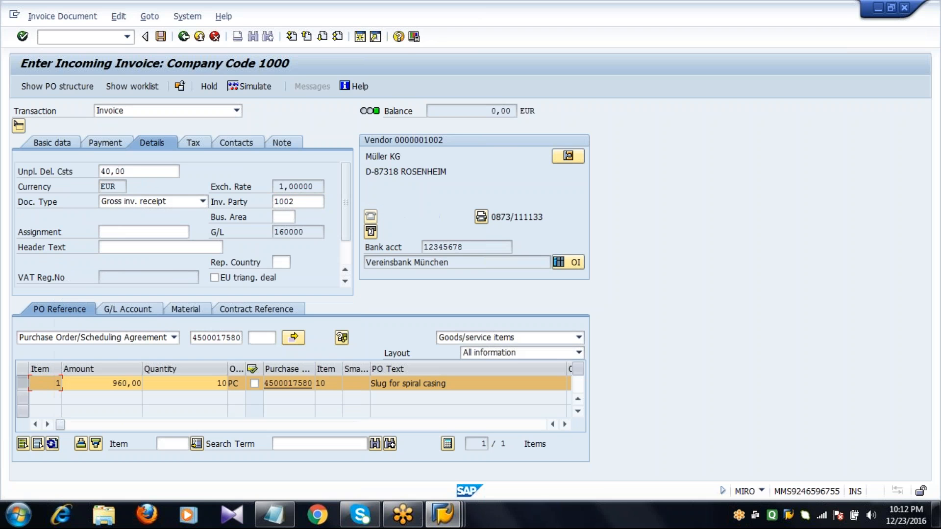
# Step: Post the invoice and leave MIRO for the SAP Easy Access screen
pyautogui.click(303, 202)
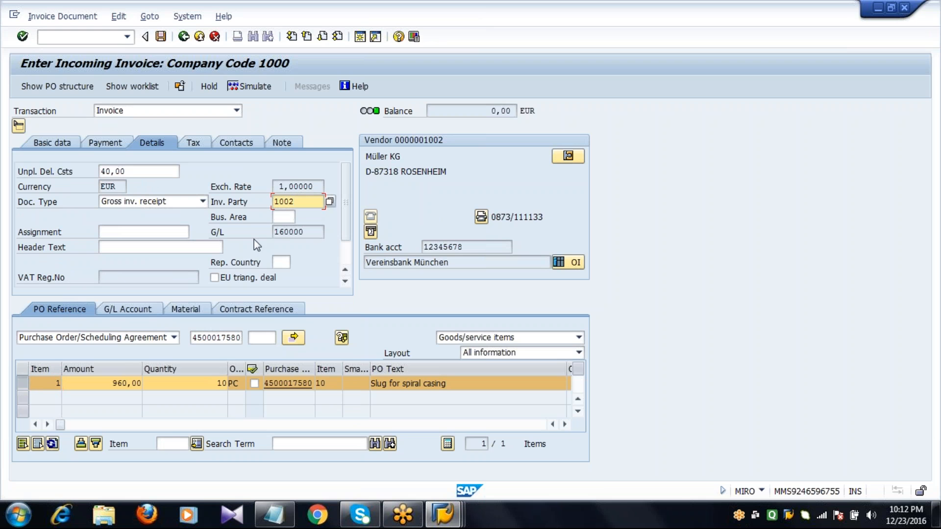
pyautogui.click(159, 37)
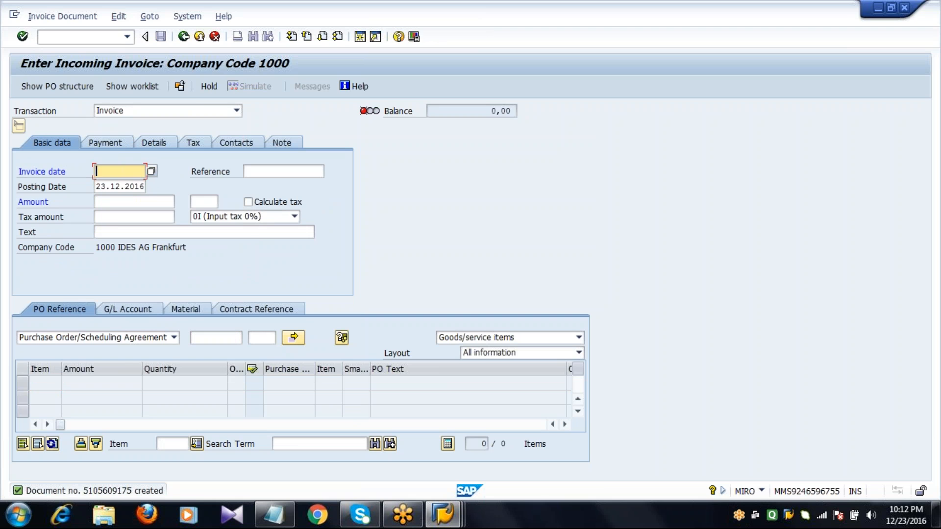
pyautogui.click(184, 40)
# Step: Switch to the Notepad notes and highlight the MIR5 code in the Invoice List line
pyautogui.click(273, 515)
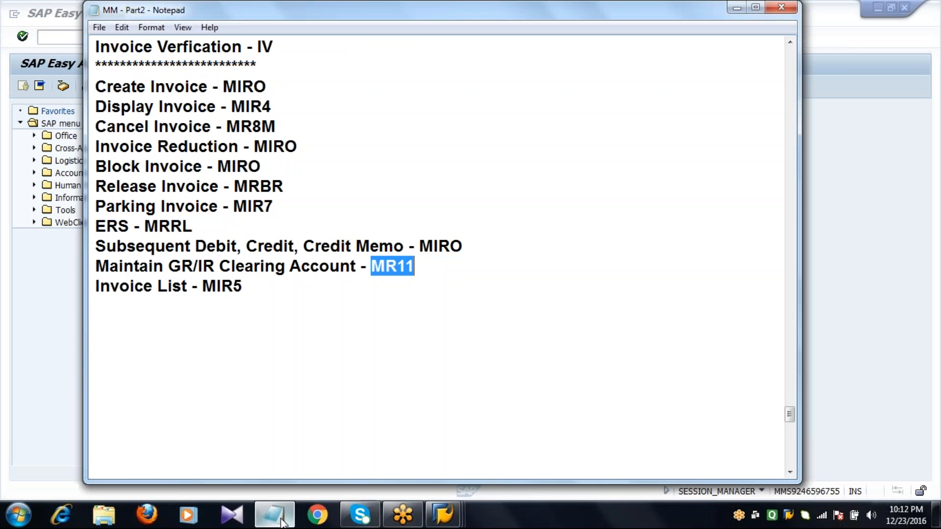
pyautogui.click(275, 63)
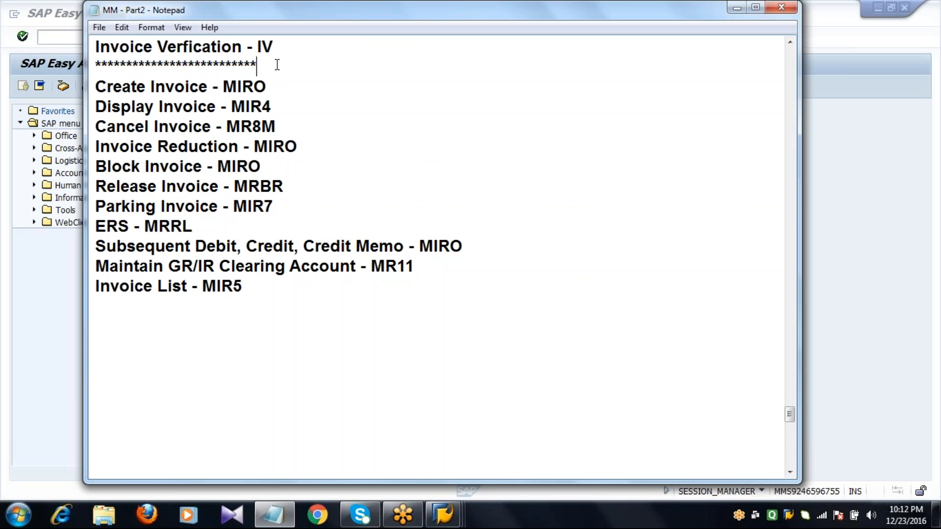
pyautogui.hotkey('shift', 'Home')
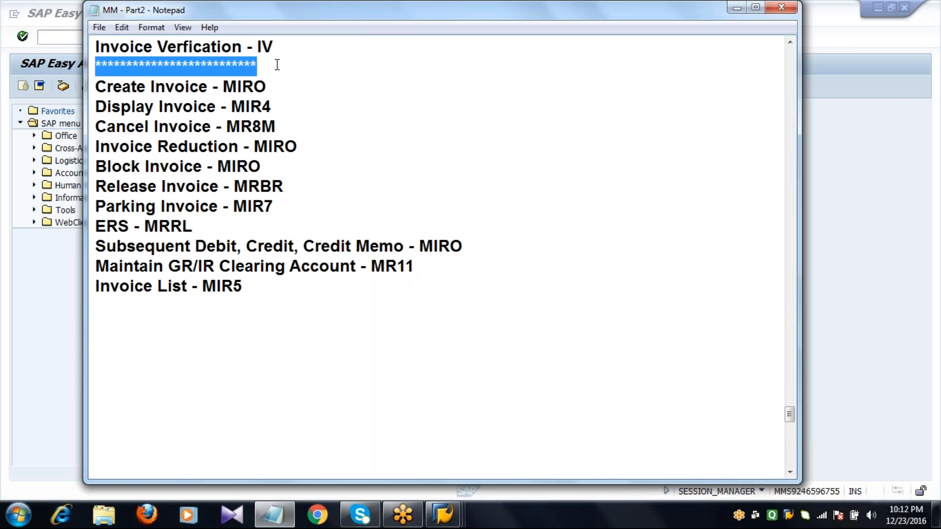
pyautogui.click(249, 285)
pyautogui.hotkey('ctrl', 'shift', 'Left')
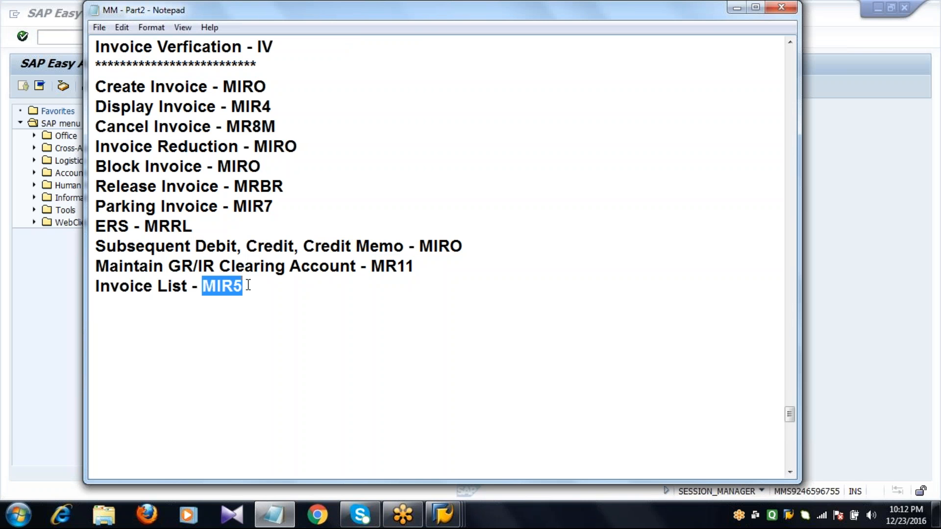
# Step: Switch to SAP, open transaction MIR5 to view the invoice list selection screen, and return to SAP Easy Access
pyautogui.click(69, 38)
pyautogui.write('MIR5')
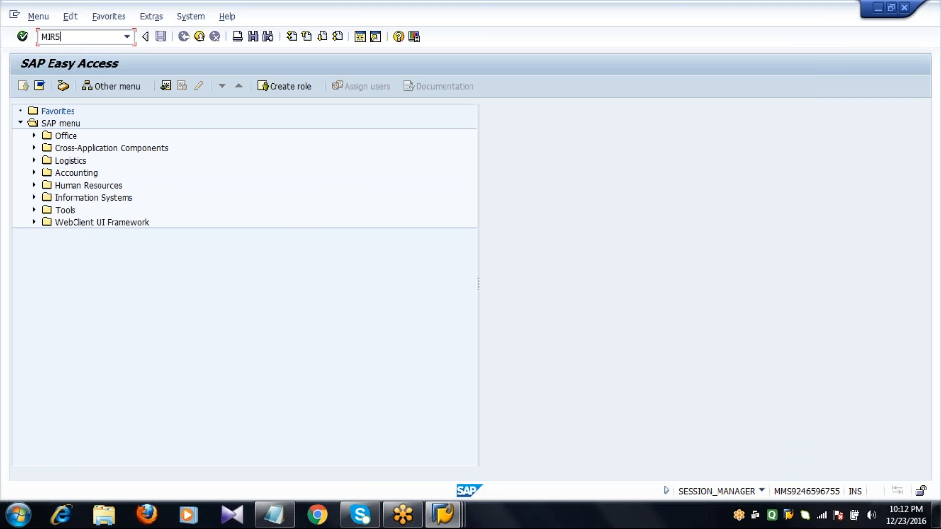
pyautogui.press('Return')
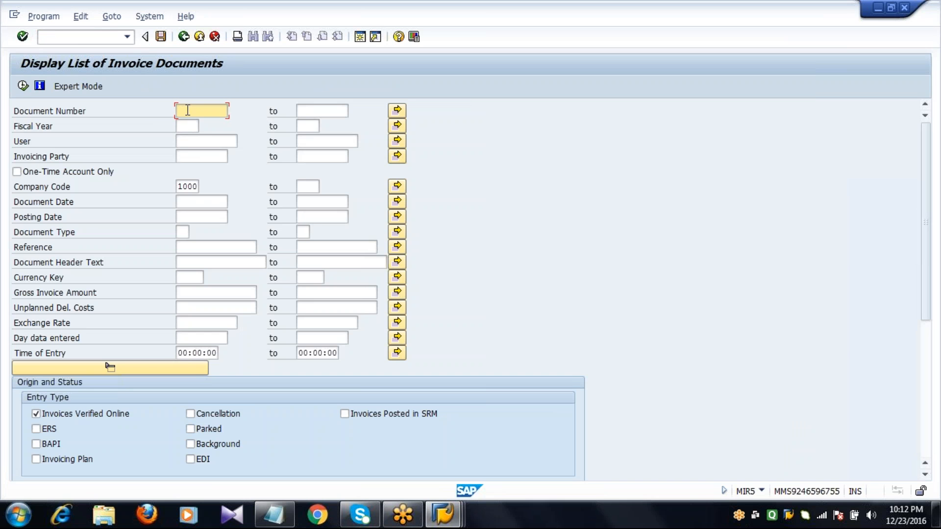
pyautogui.click(184, 43)
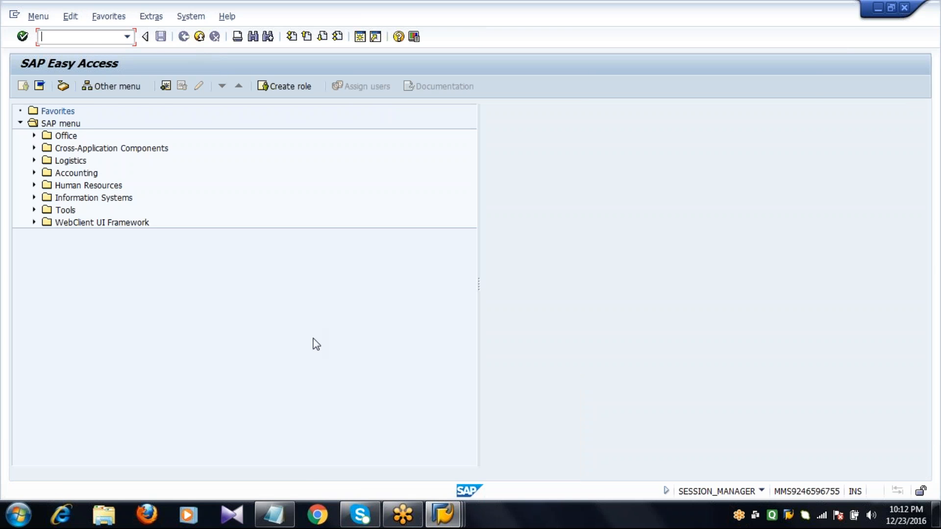
# Step: Switch to the Notepad notes and review the list of invoice verification transactions
pyautogui.click(287, 506)
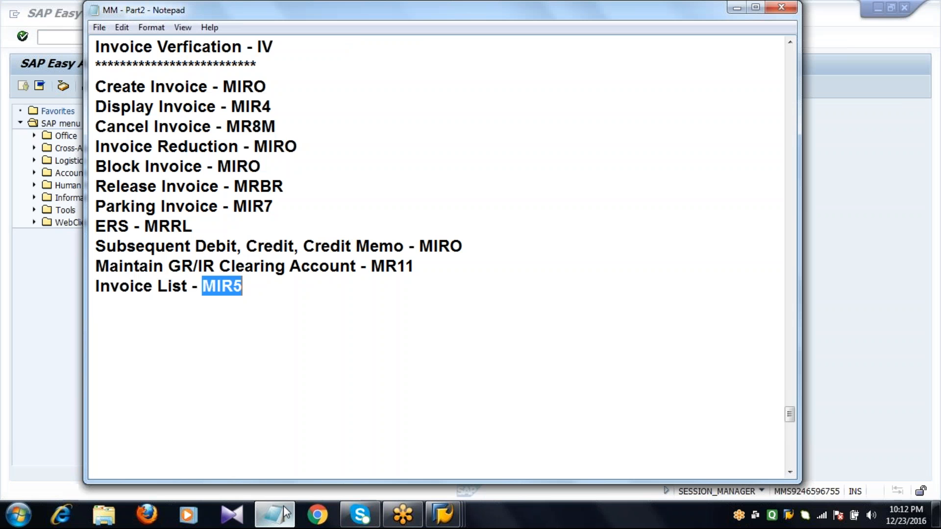
pyautogui.click(268, 293)
pyautogui.doubleClick(268, 293)
pyautogui.click(268, 293)
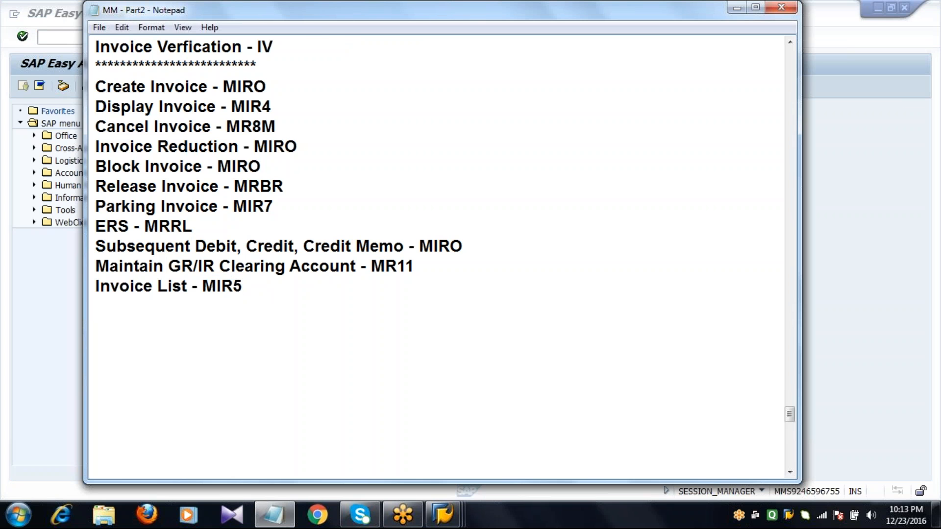
# Step: Switch to SAP and open a new session window
pyautogui.click(60, 37)
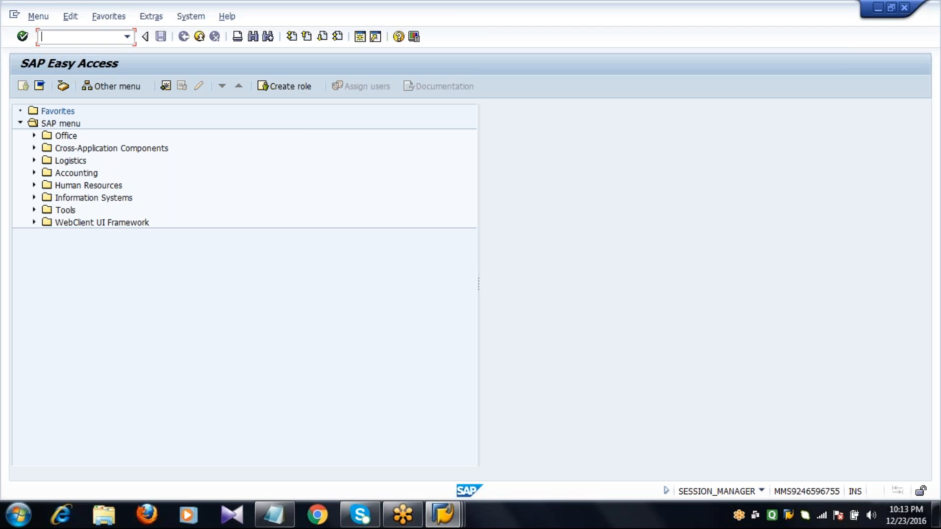
pyautogui.click(360, 37)
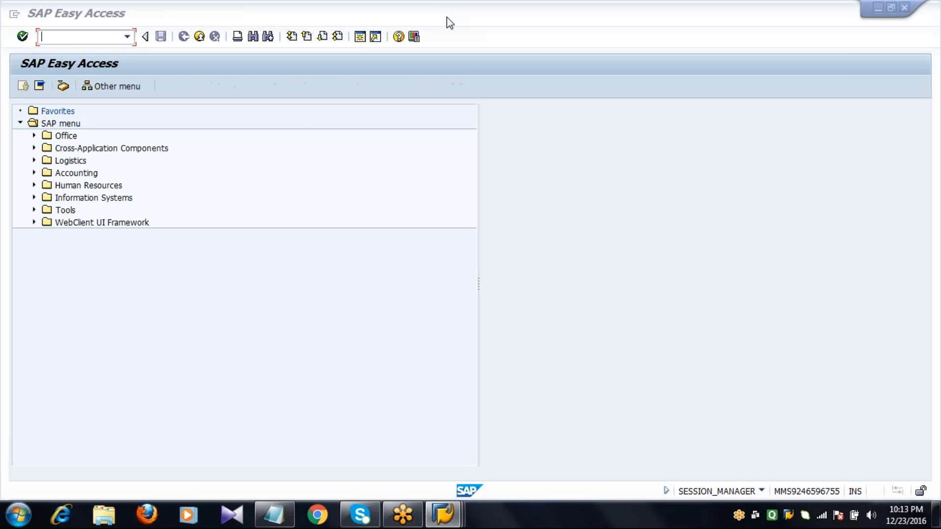